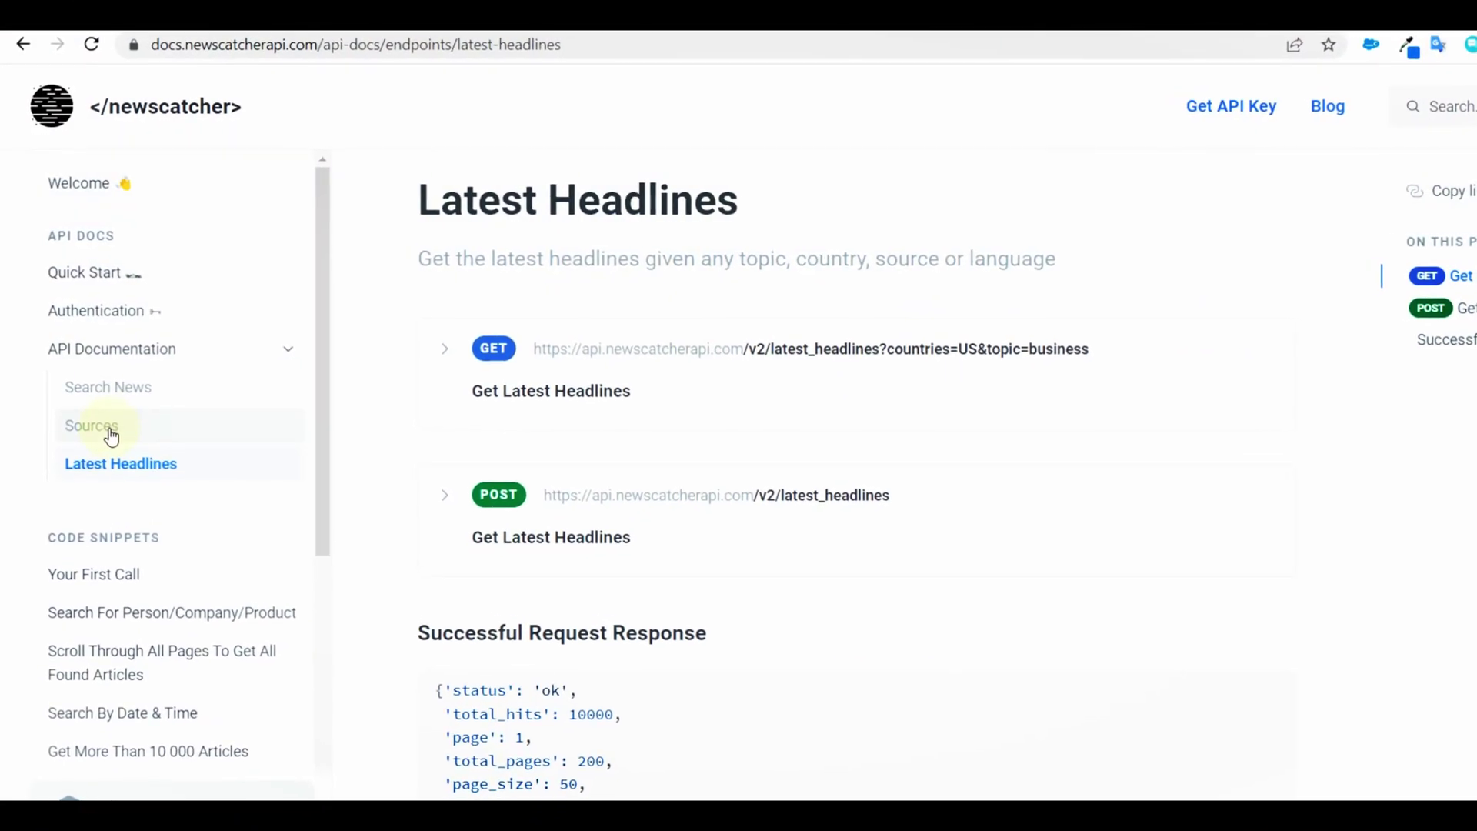
- Browse the Sources, Search News and Latest Headlines API docs and expand article fields including media
{"action": "left_click", "coordinate": [109, 431]}
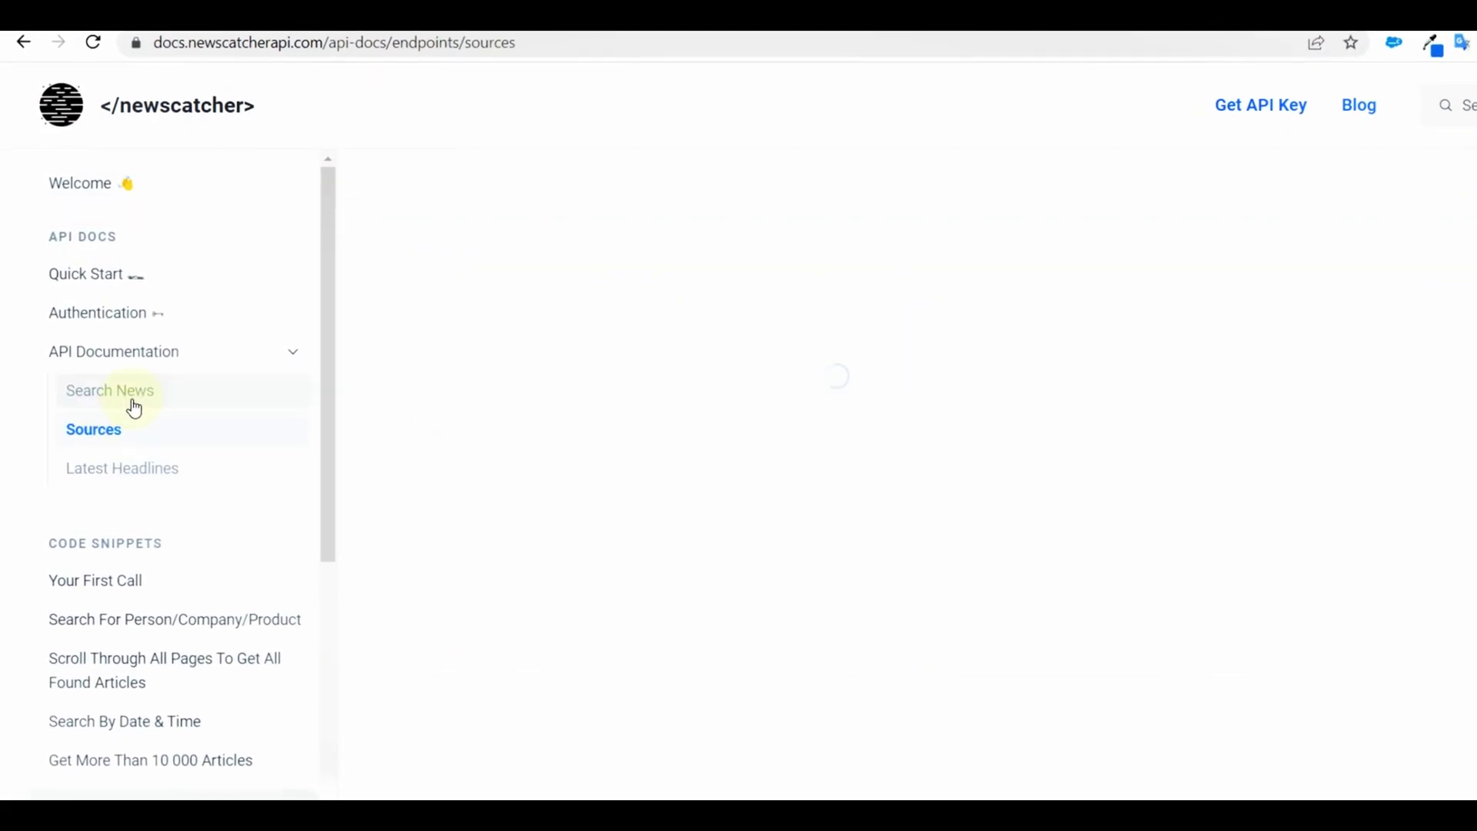
{"action": "left_click", "coordinate": [134, 408]}
{"action": "left_click", "coordinate": [127, 468]}
{"action": "scroll", "coordinate": [539, 361], "scroll_direction": "down", "scroll_amount": 3}
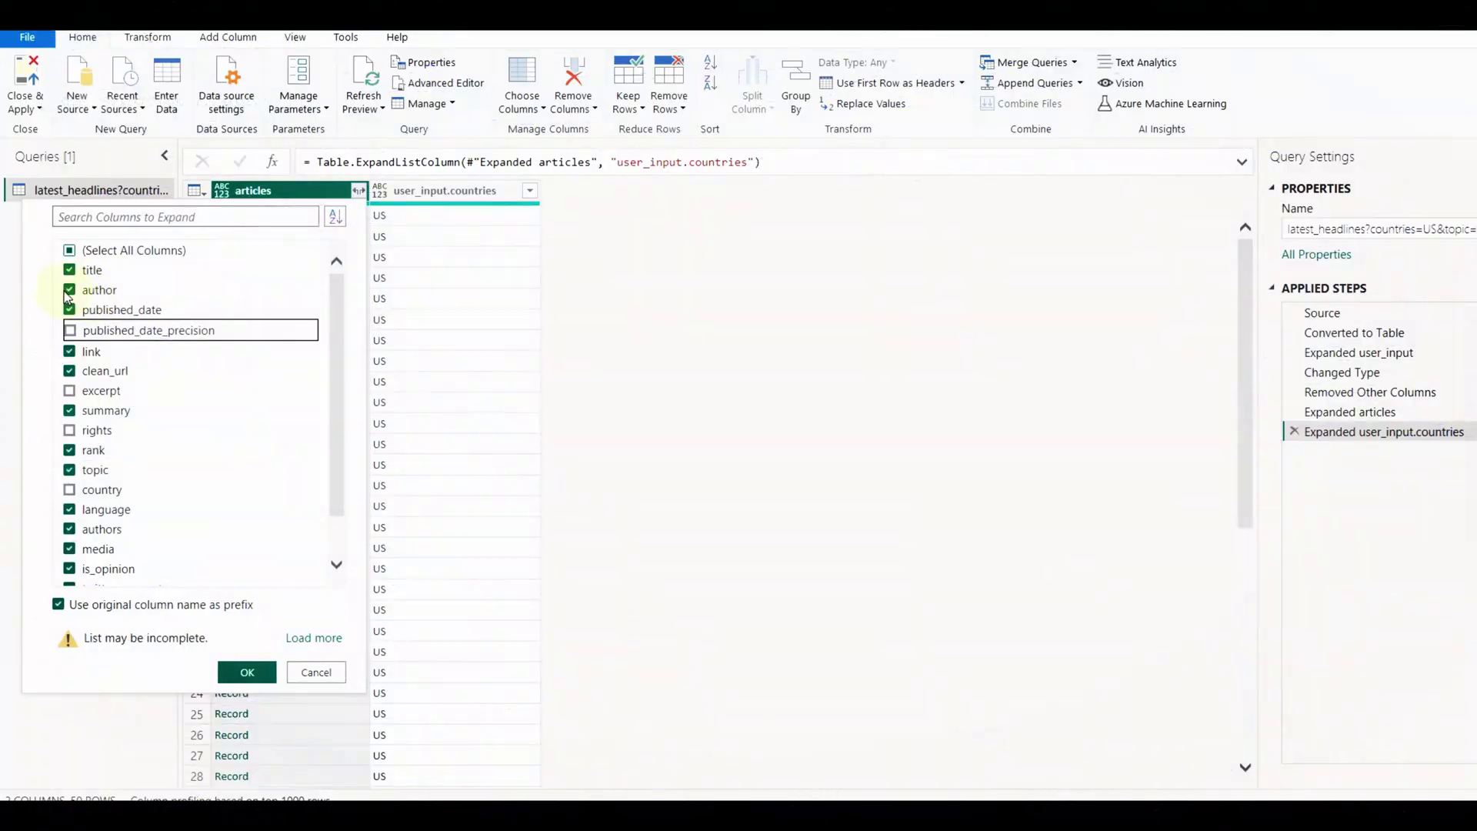
{"action": "scroll", "coordinate": [192, 423], "scroll_direction": "down", "scroll_amount": 1}
{"action": "left_click", "coordinate": [70, 497]}
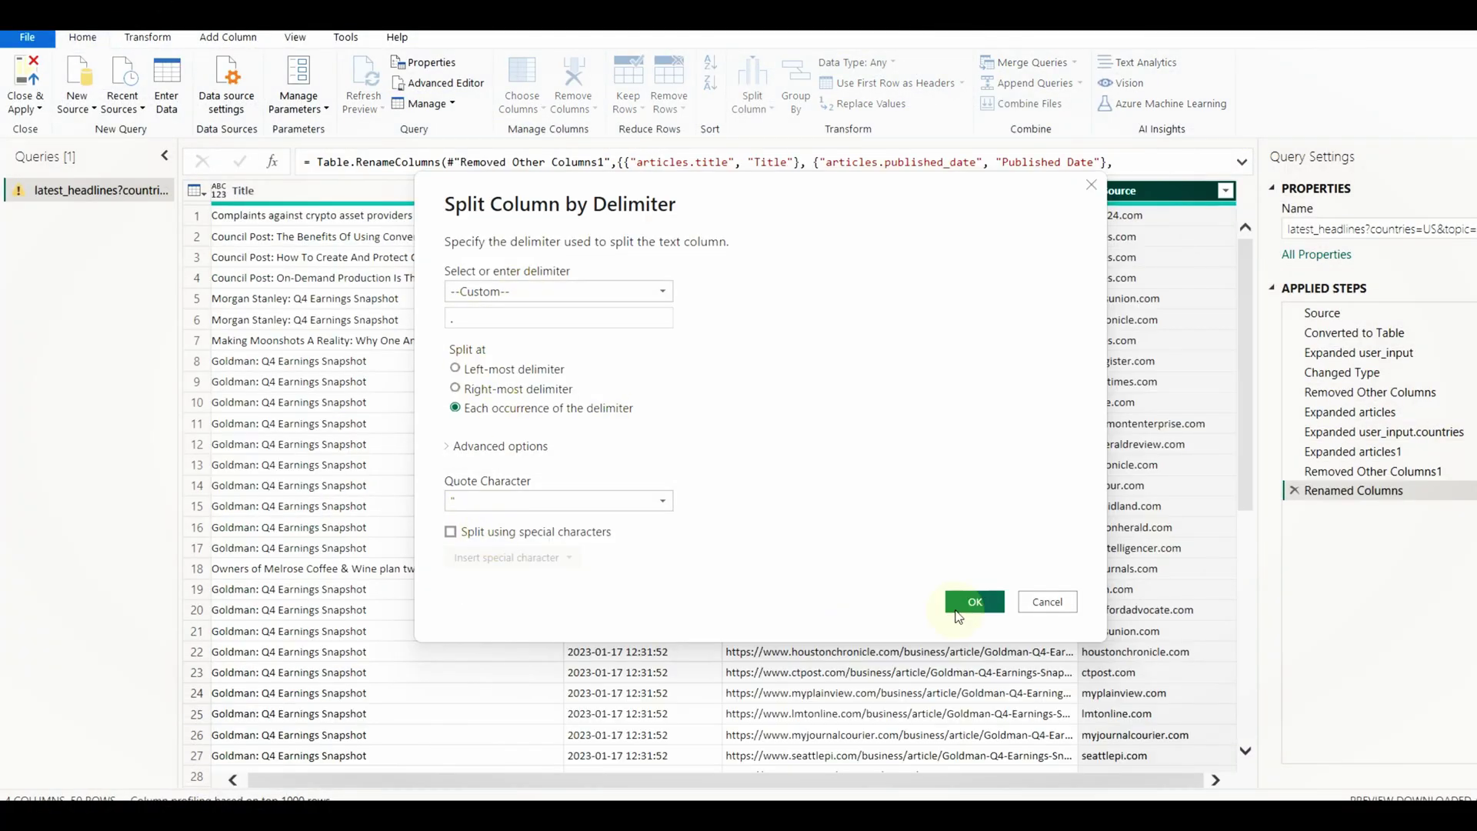
- Split the Source column, append NewsCatcherAPI and NYTimes to NewsAPI as a new query, and start renaming it
{"action": "left_click", "coordinate": [974, 601]}
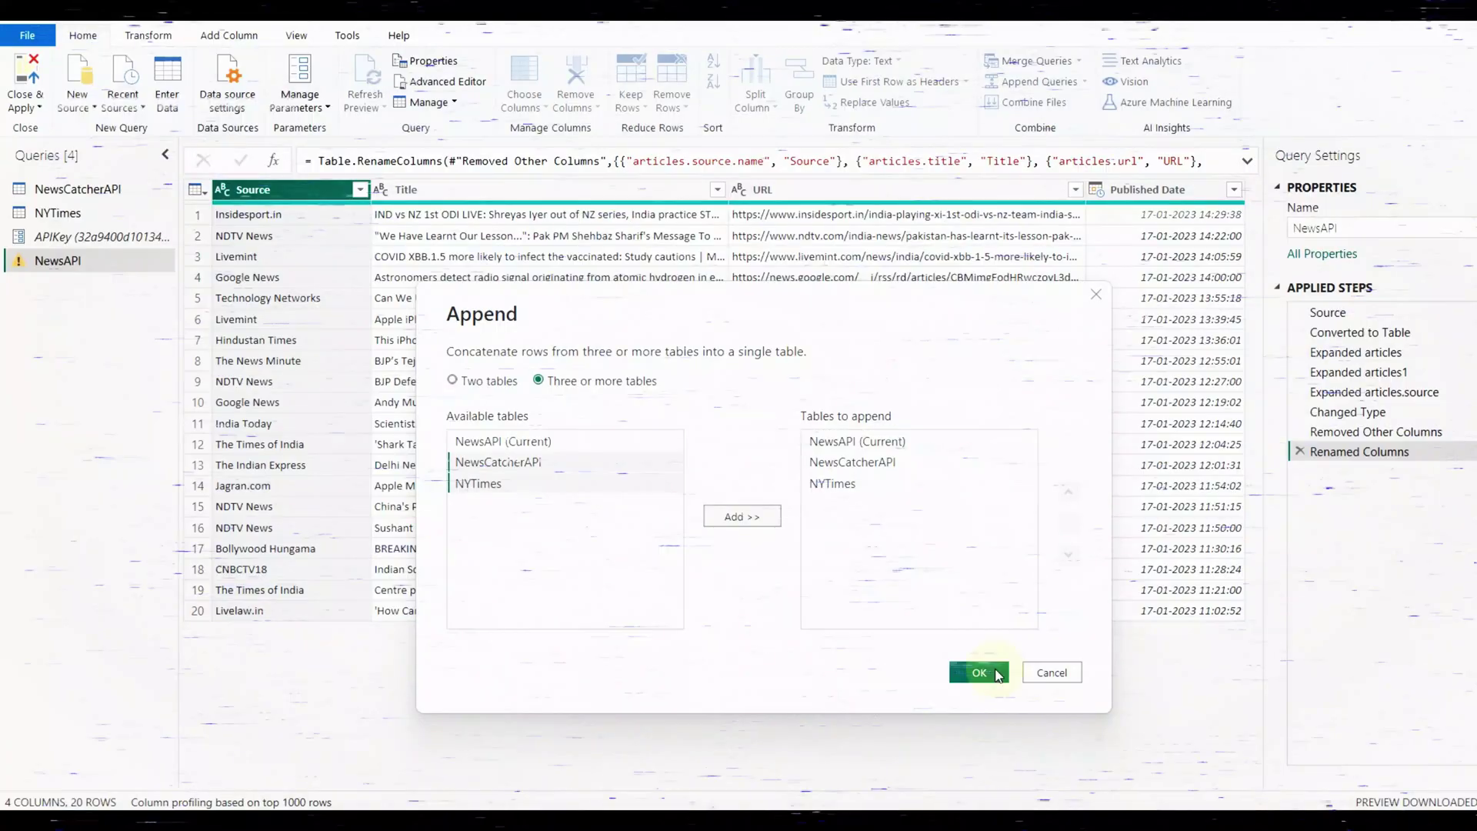
{"action": "left_click", "coordinate": [976, 672]}
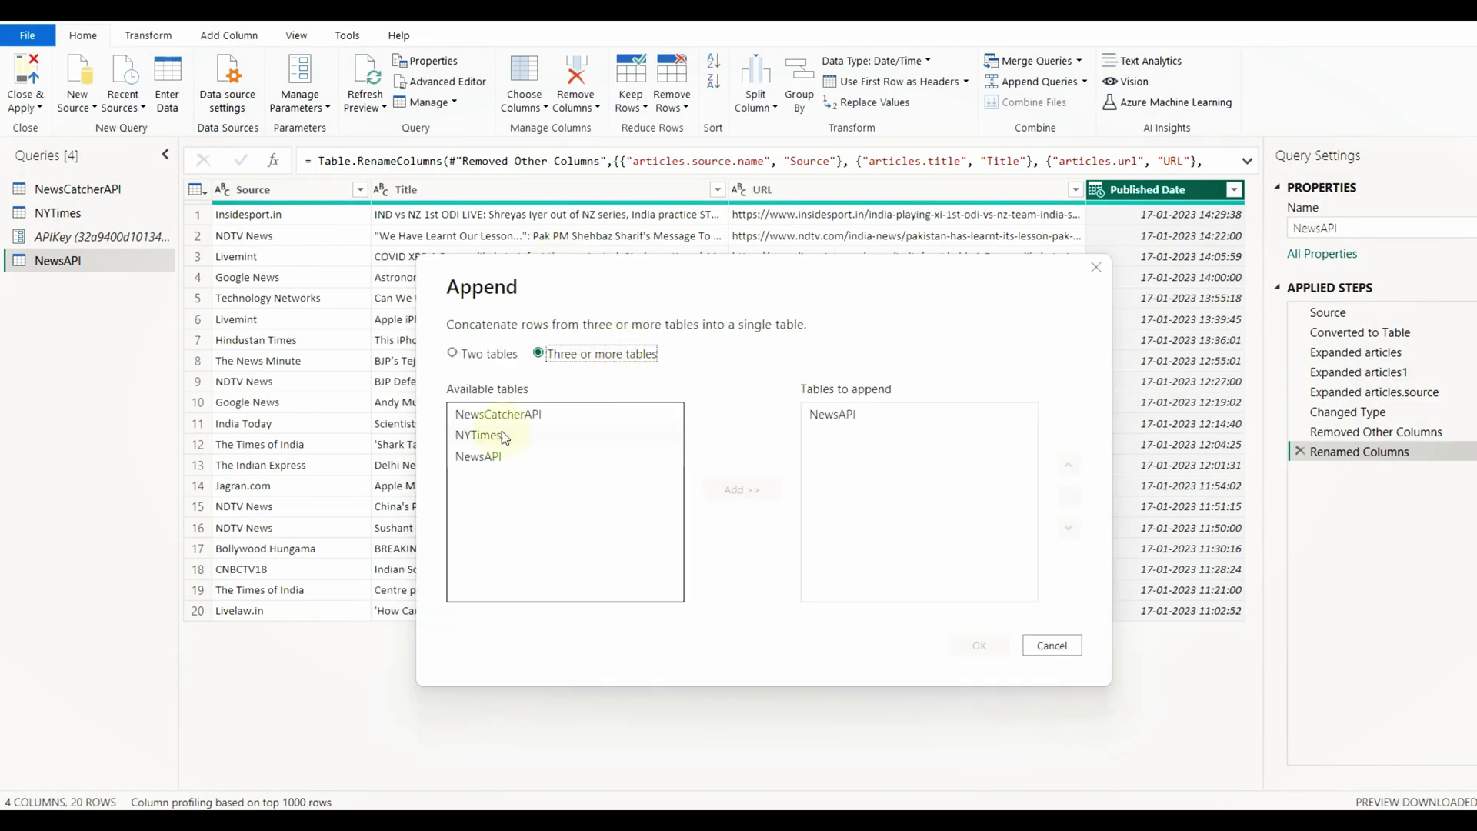
{"action": "left_click", "coordinate": [501, 434], "text": "ctrl"}
{"action": "left_click", "coordinate": [729, 490]}
{"action": "left_click", "coordinate": [979, 645]}
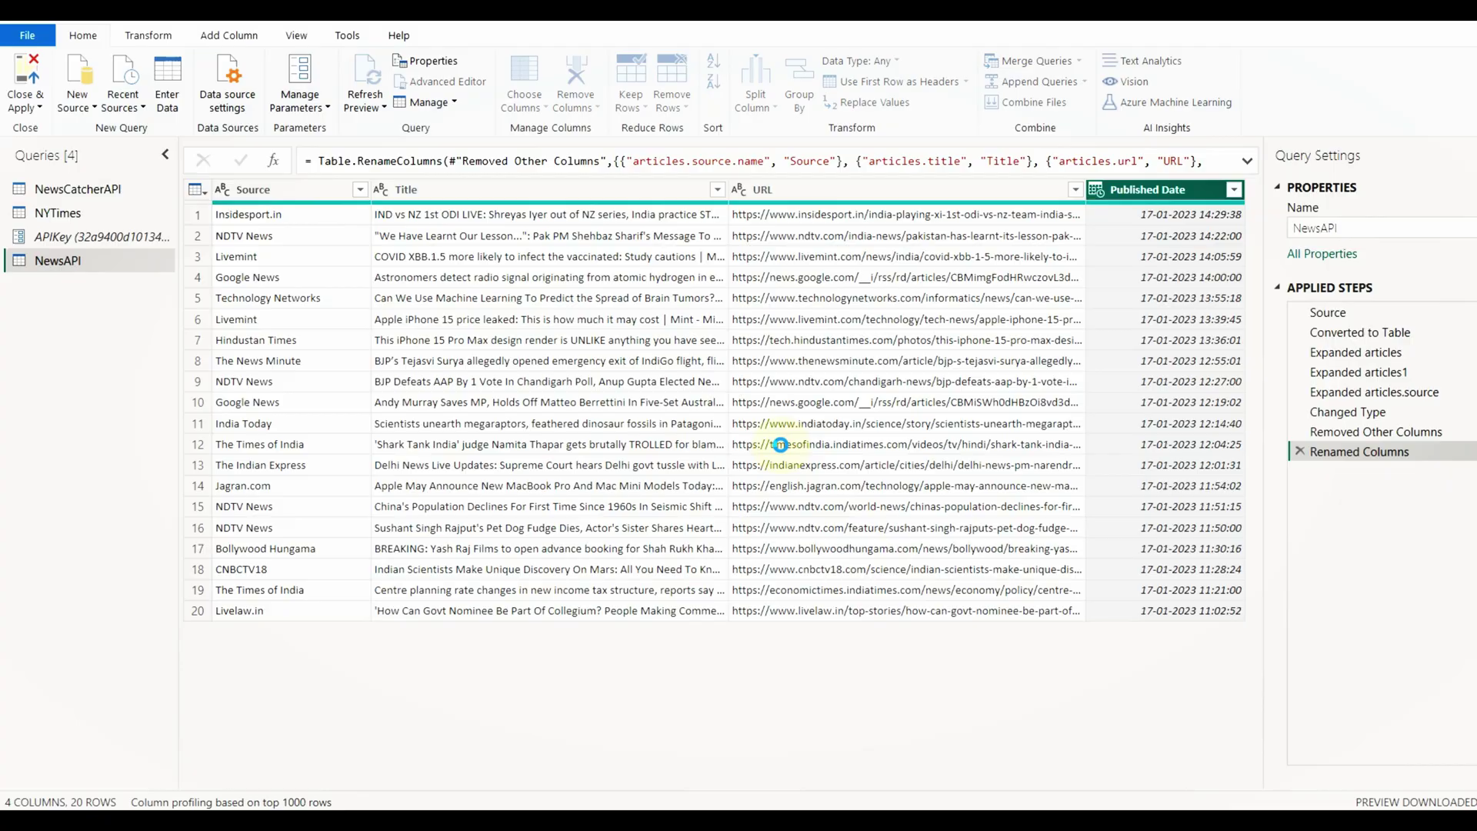
{"action": "left_click", "coordinate": [1308, 227]}
- Type 'New' to open a fresh browser tab showing the Google start page
{"action": "type", "text": "New"}
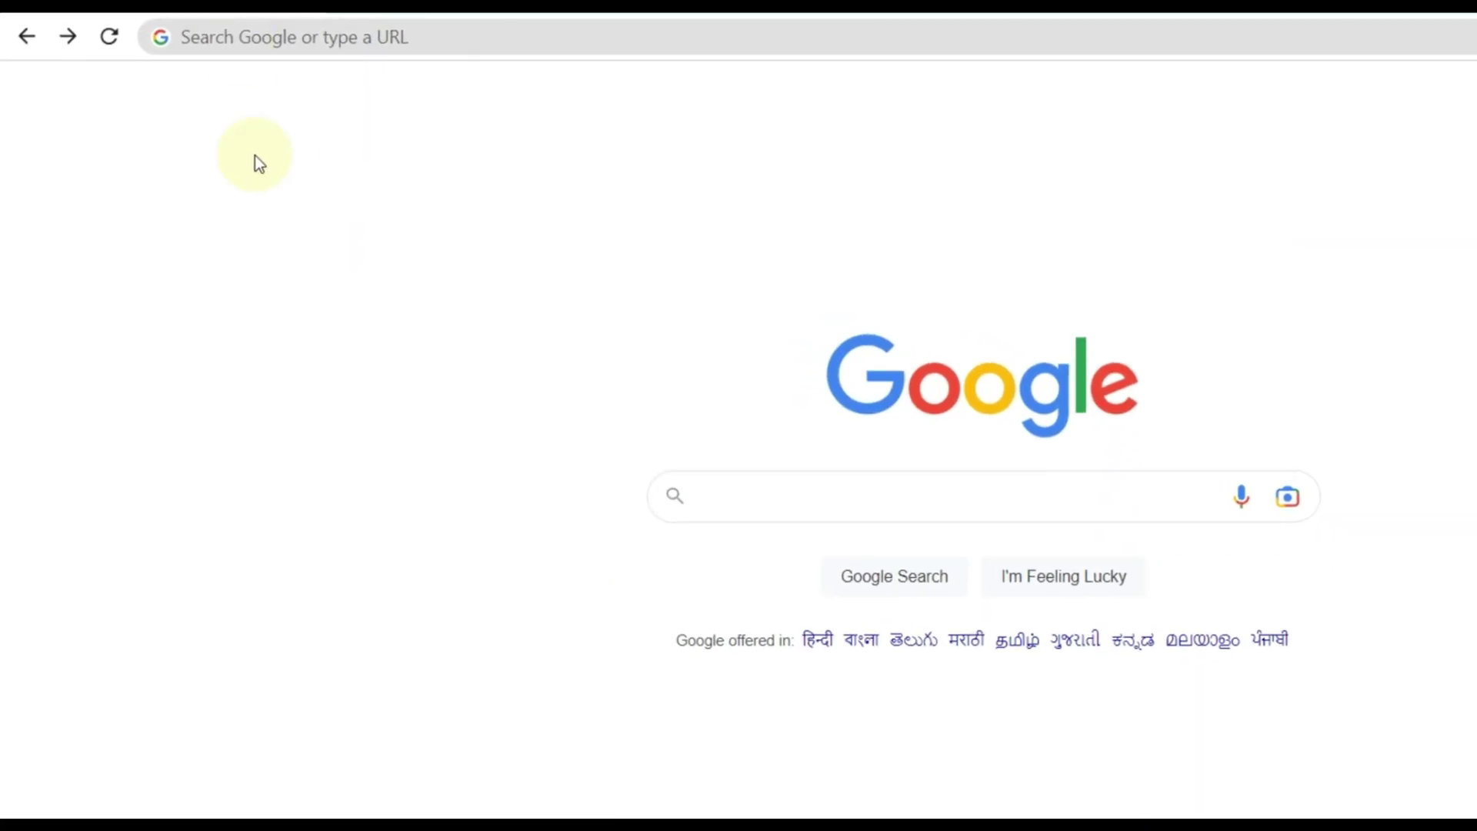
- Go to newscatcherapi.com and start the Get API Key sign-up
{"action": "left_click", "coordinate": [219, 39]}
{"action": "type", "text": "newscatcherapi.com"}
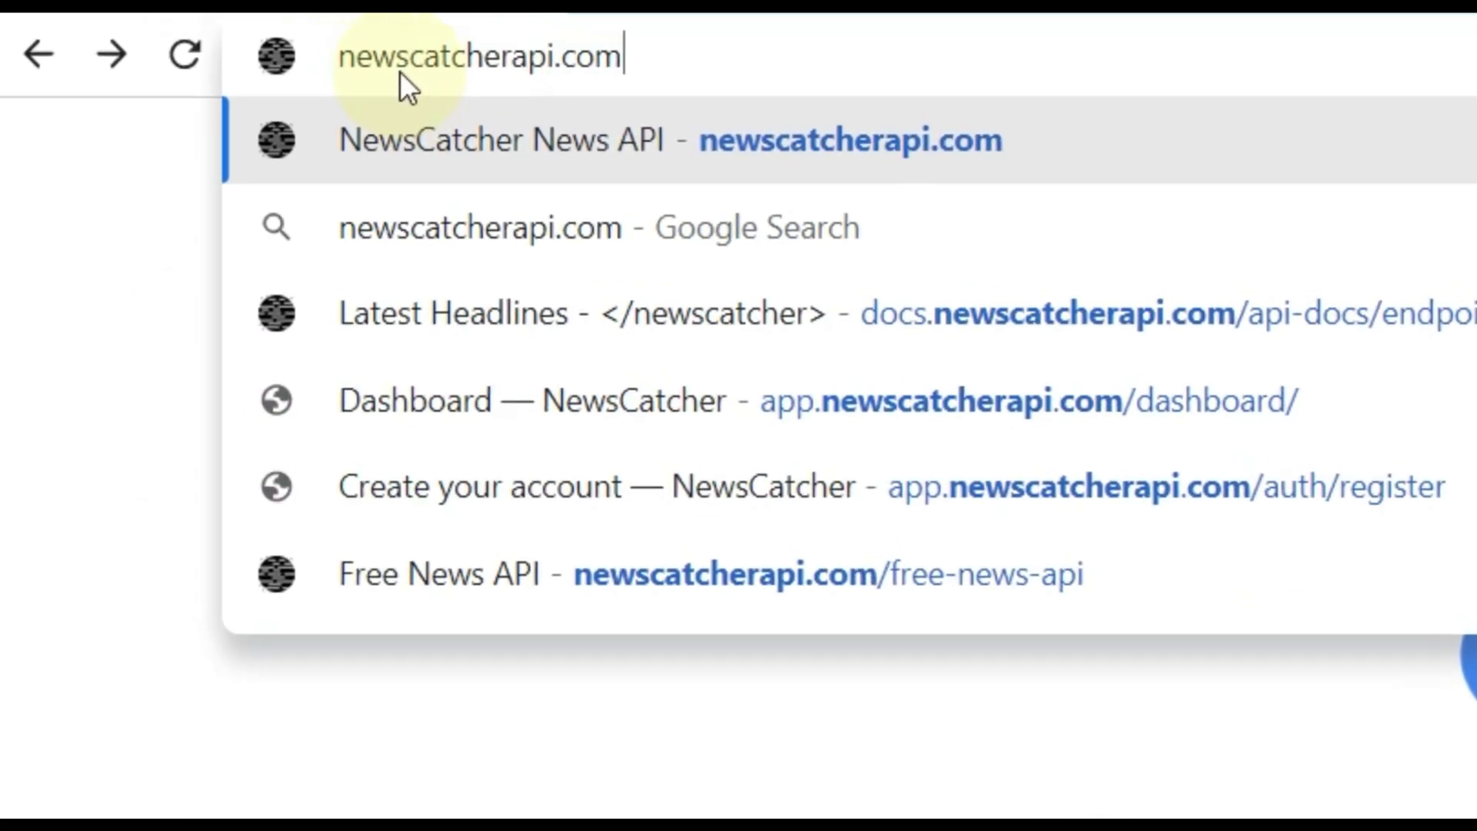
{"action": "key", "text": "Return"}
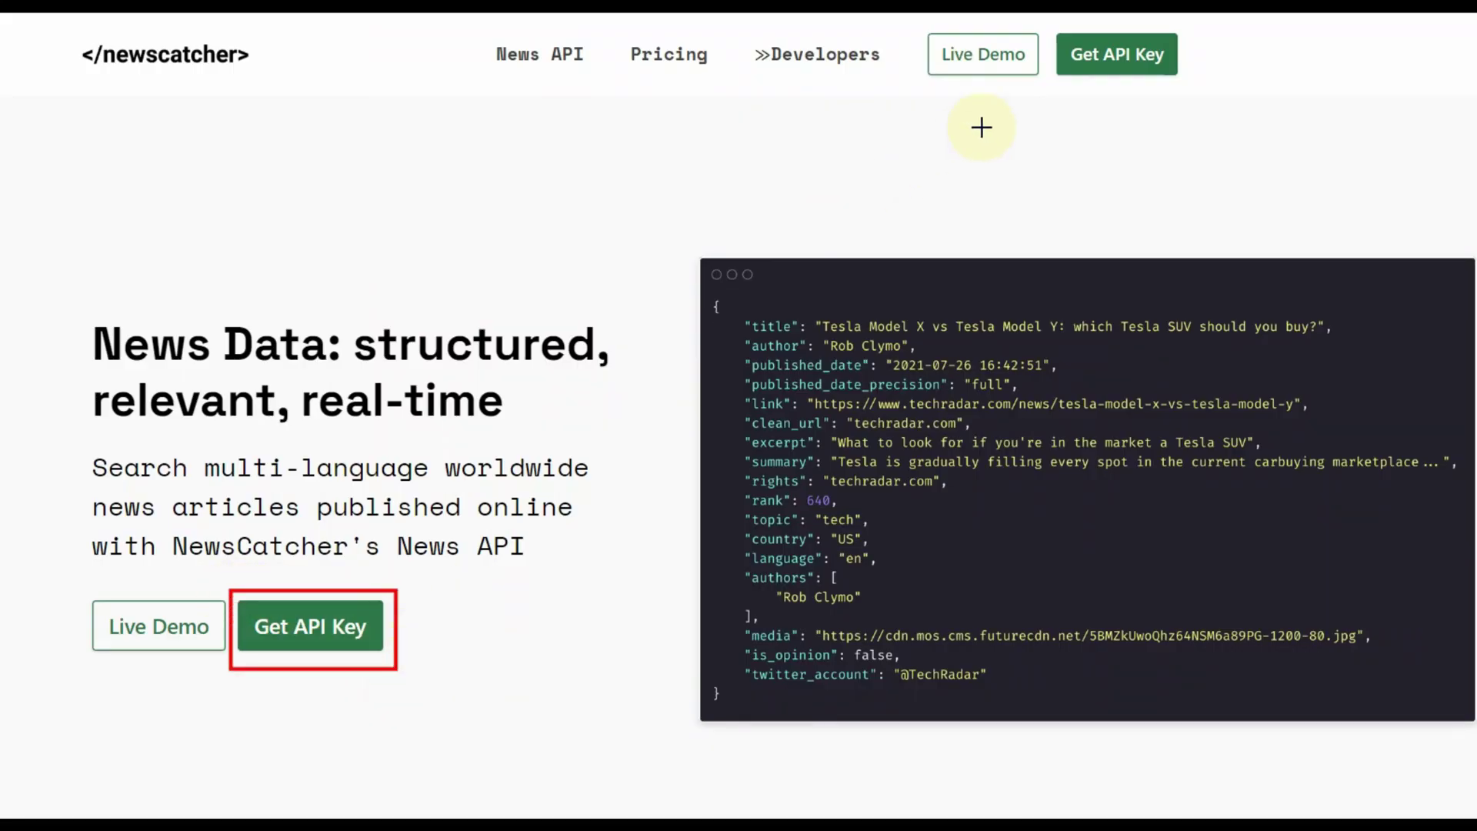
{"action": "left_click", "coordinate": [313, 633]}
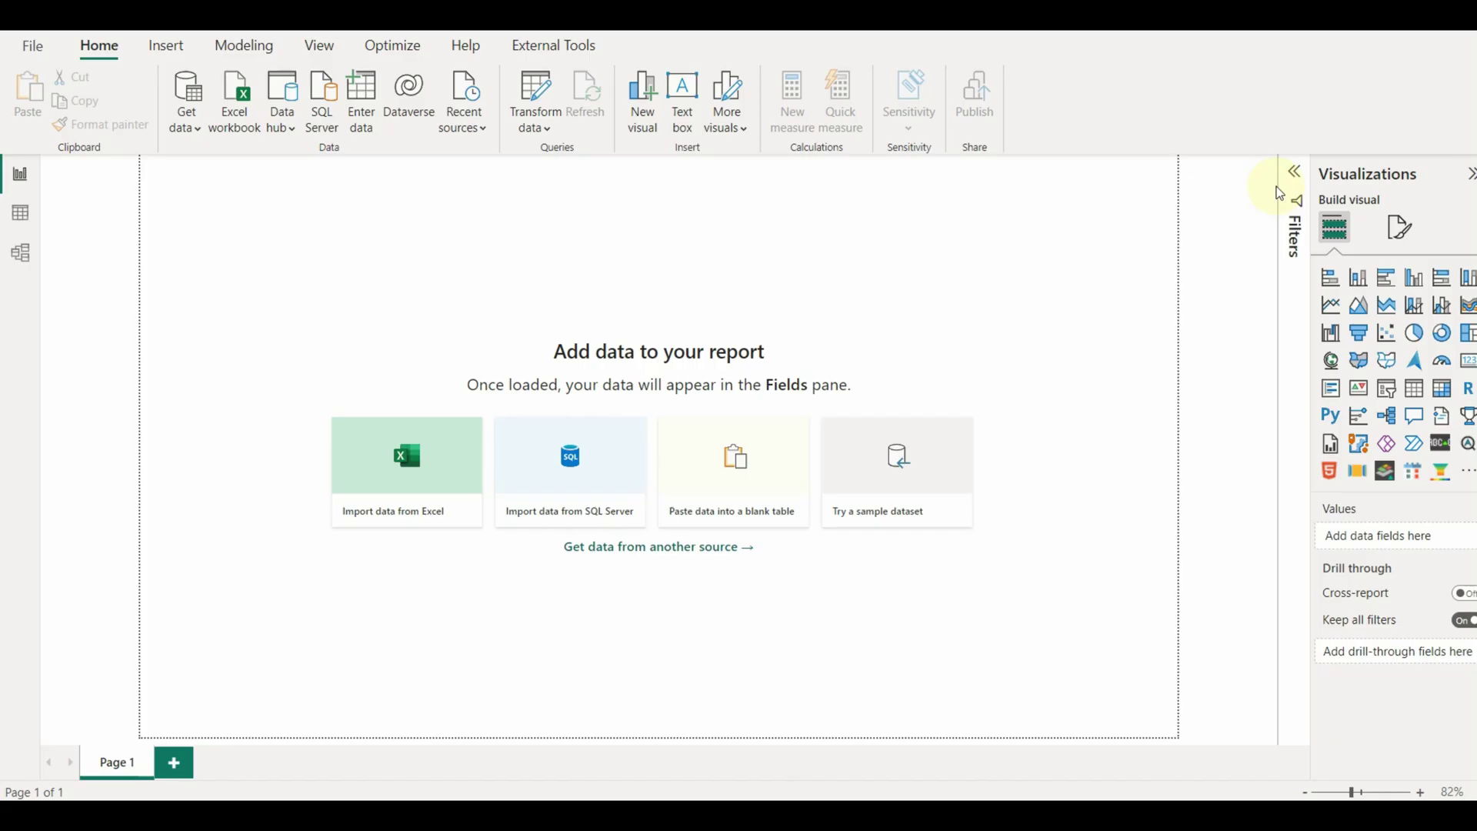
- Start a new Web data source from Transform data, then return to the NewsCatcher docs
{"action": "left_click", "coordinate": [535, 98]}
{"action": "left_click", "coordinate": [77, 81]}
{"action": "left_click", "coordinate": [119, 328]}
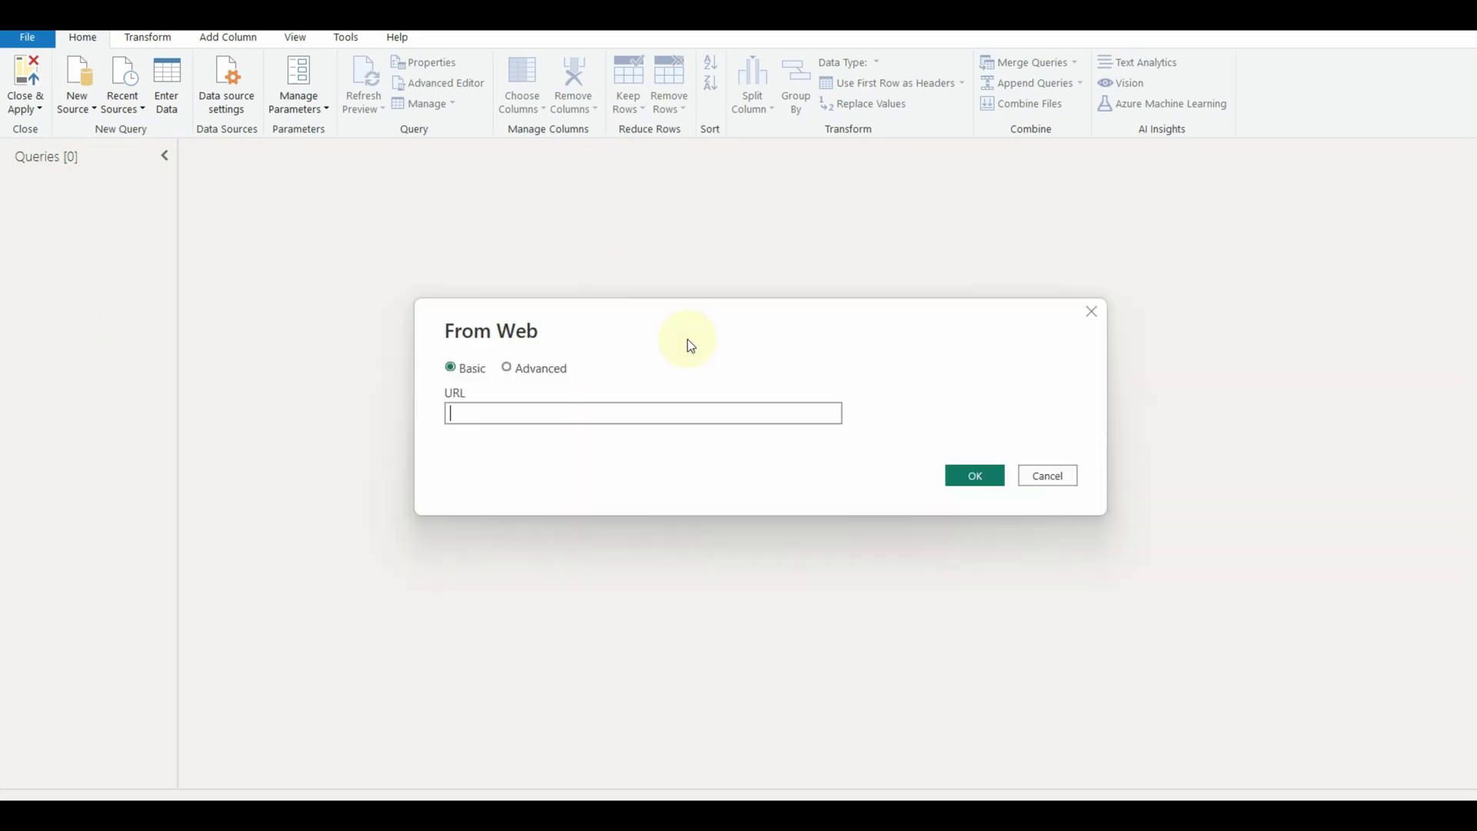
{"action": "key", "text": "alt+Tab"}
{"action": "left_click", "coordinate": [177, 58]}
{"action": "left_click", "coordinate": [306, 90]}
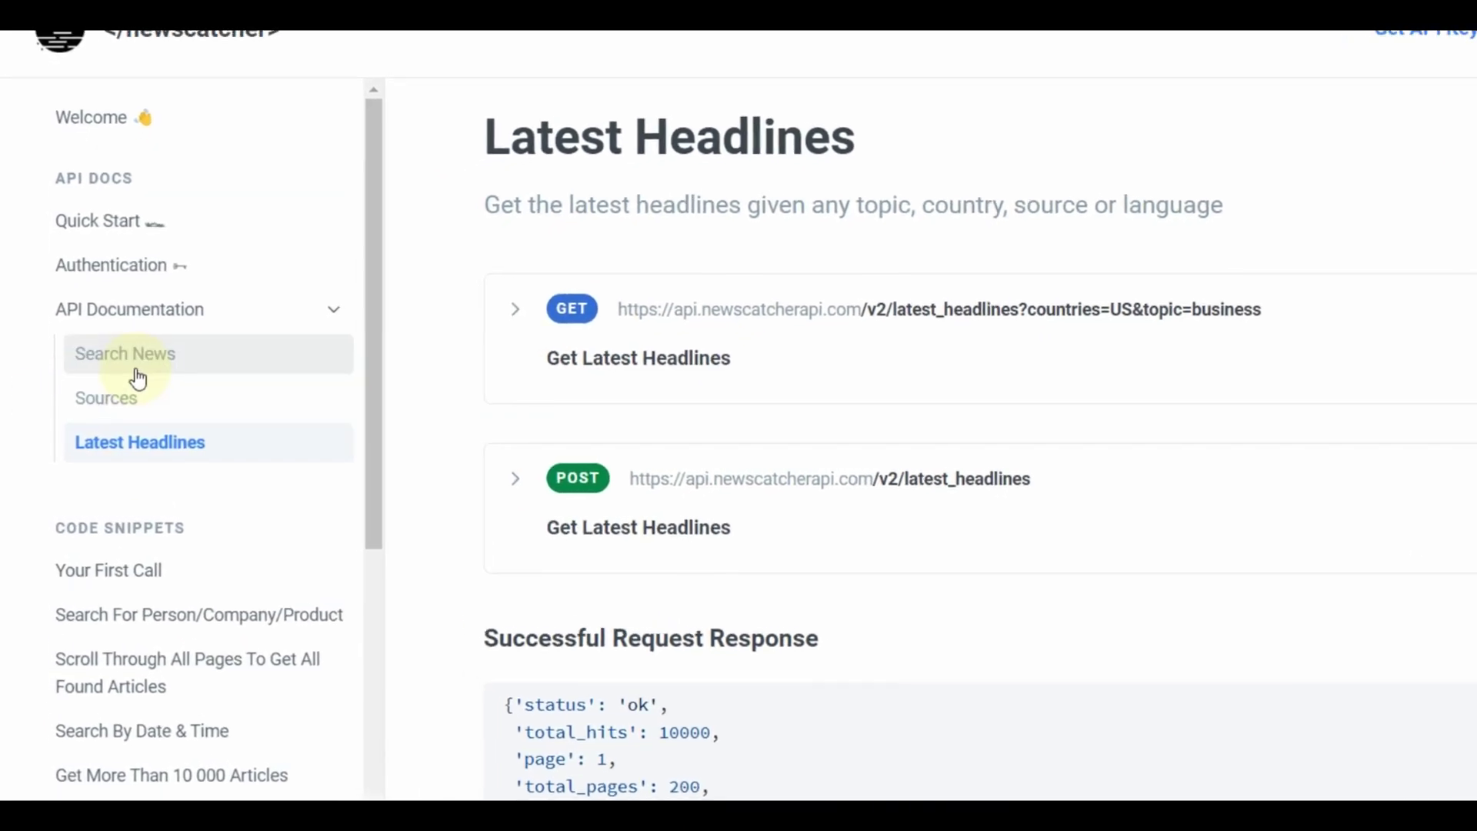
- Open the Latest Headlines docs and copy its GET request URL with countries=US and topic=business
{"action": "left_click", "coordinate": [96, 402]}
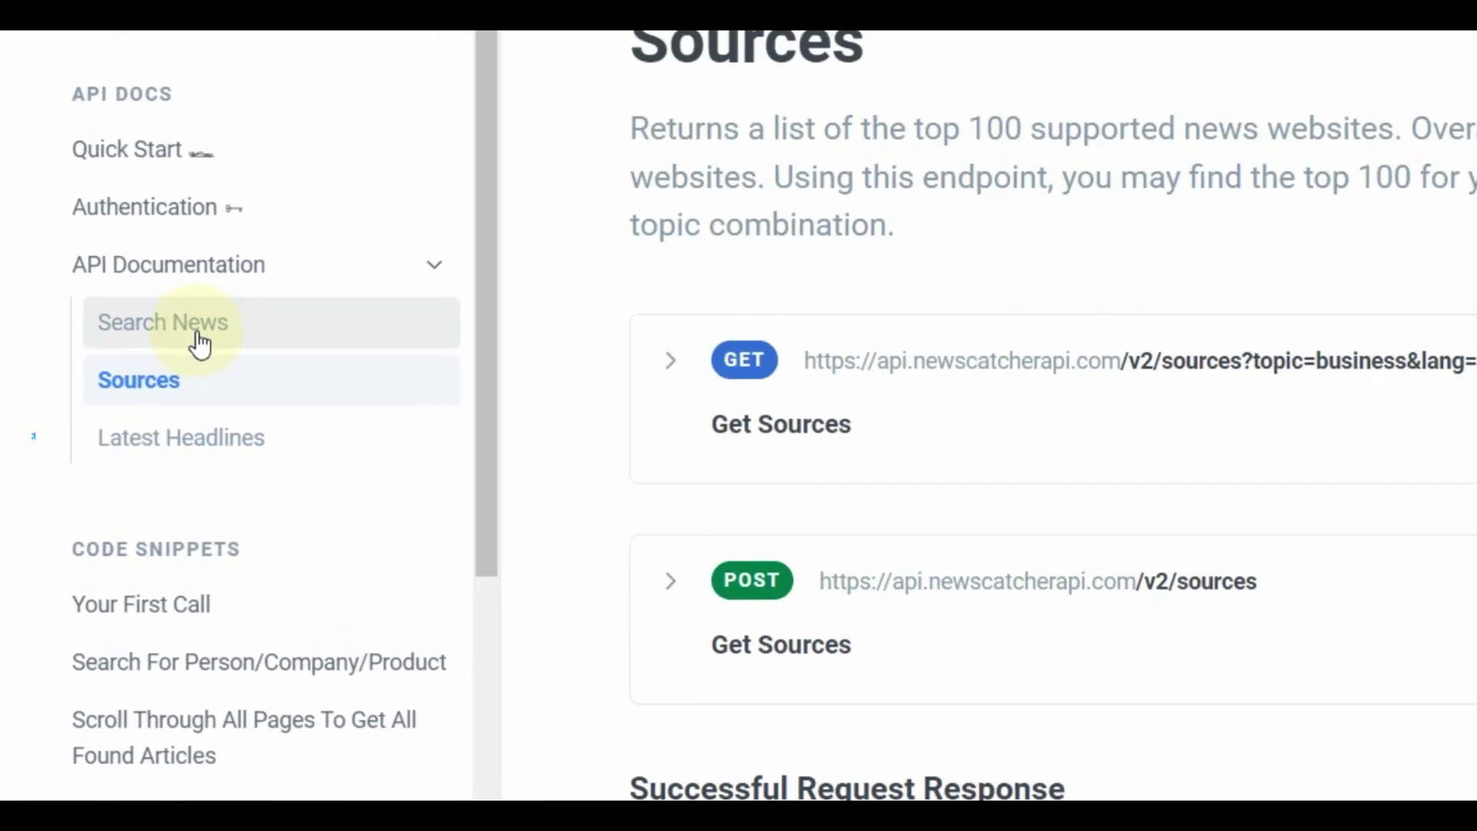
{"action": "left_click", "coordinate": [185, 350]}
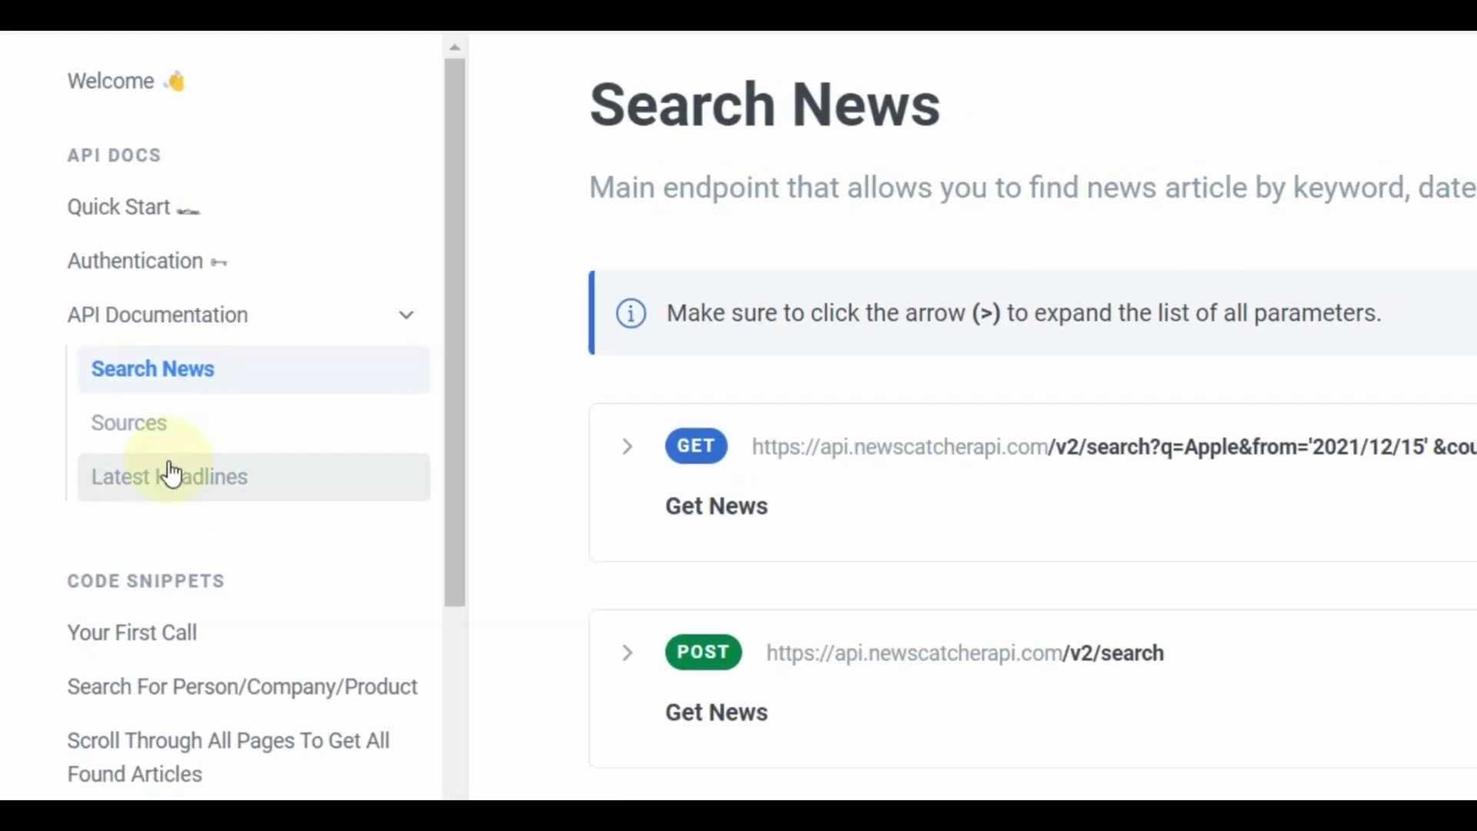
{"action": "left_click", "coordinate": [171, 475]}
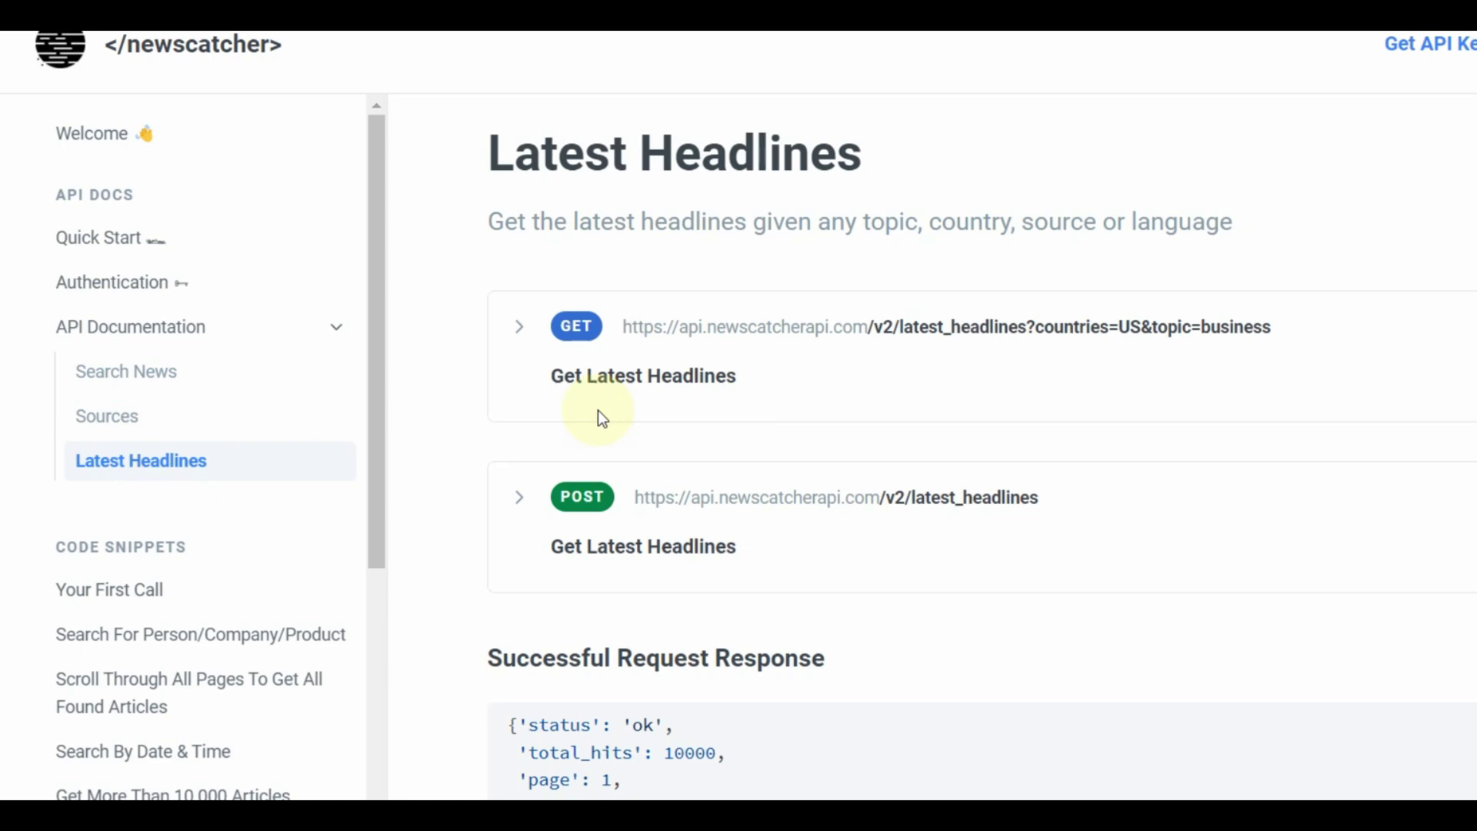
{"action": "left_click", "coordinate": [487, 326]}
{"action": "scroll", "coordinate": [539, 446], "scroll_direction": "down", "scroll_amount": 3}
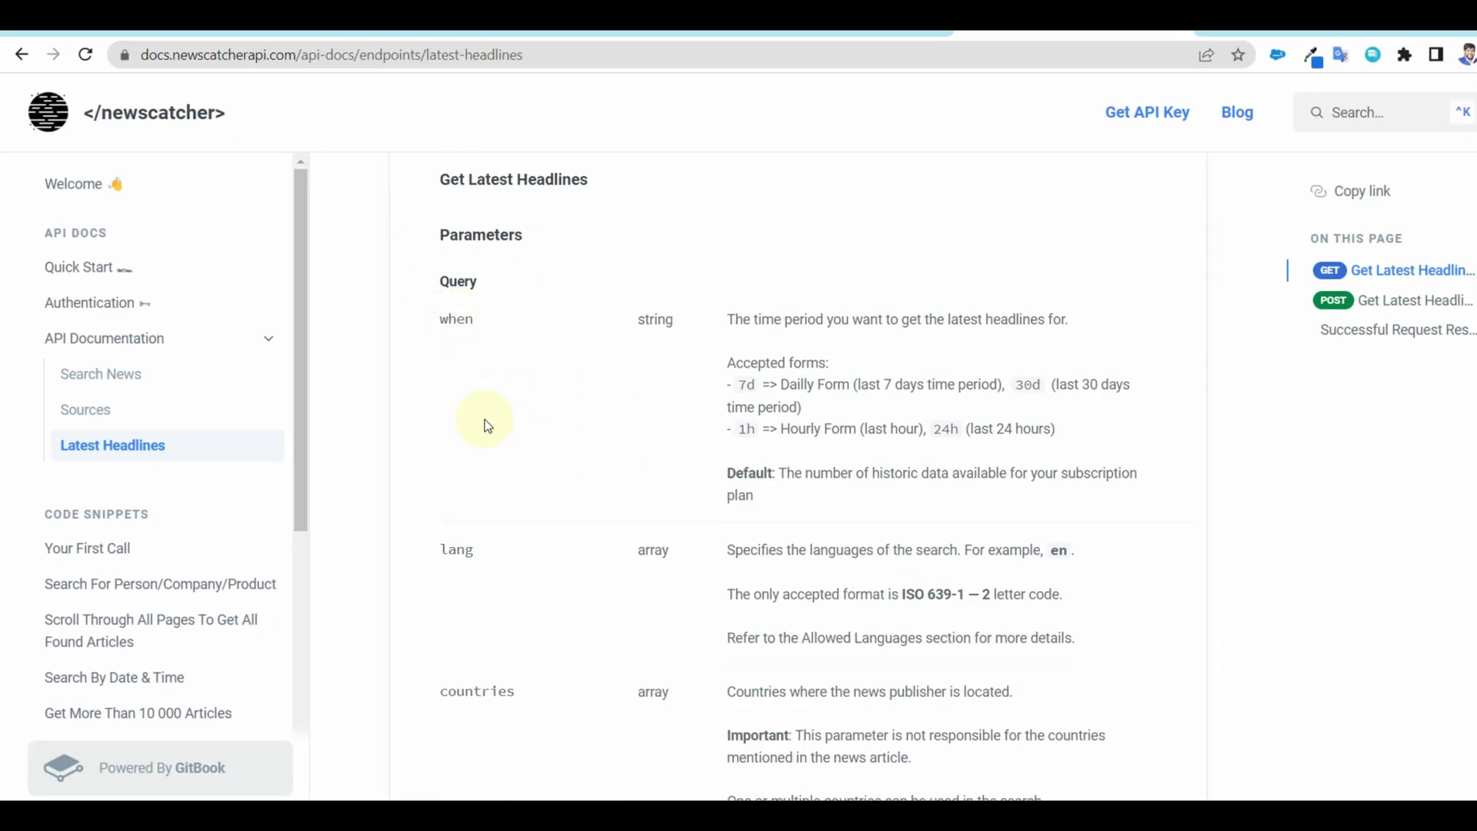
{"action": "scroll", "coordinate": [487, 564], "scroll_direction": "down", "scroll_amount": 15}
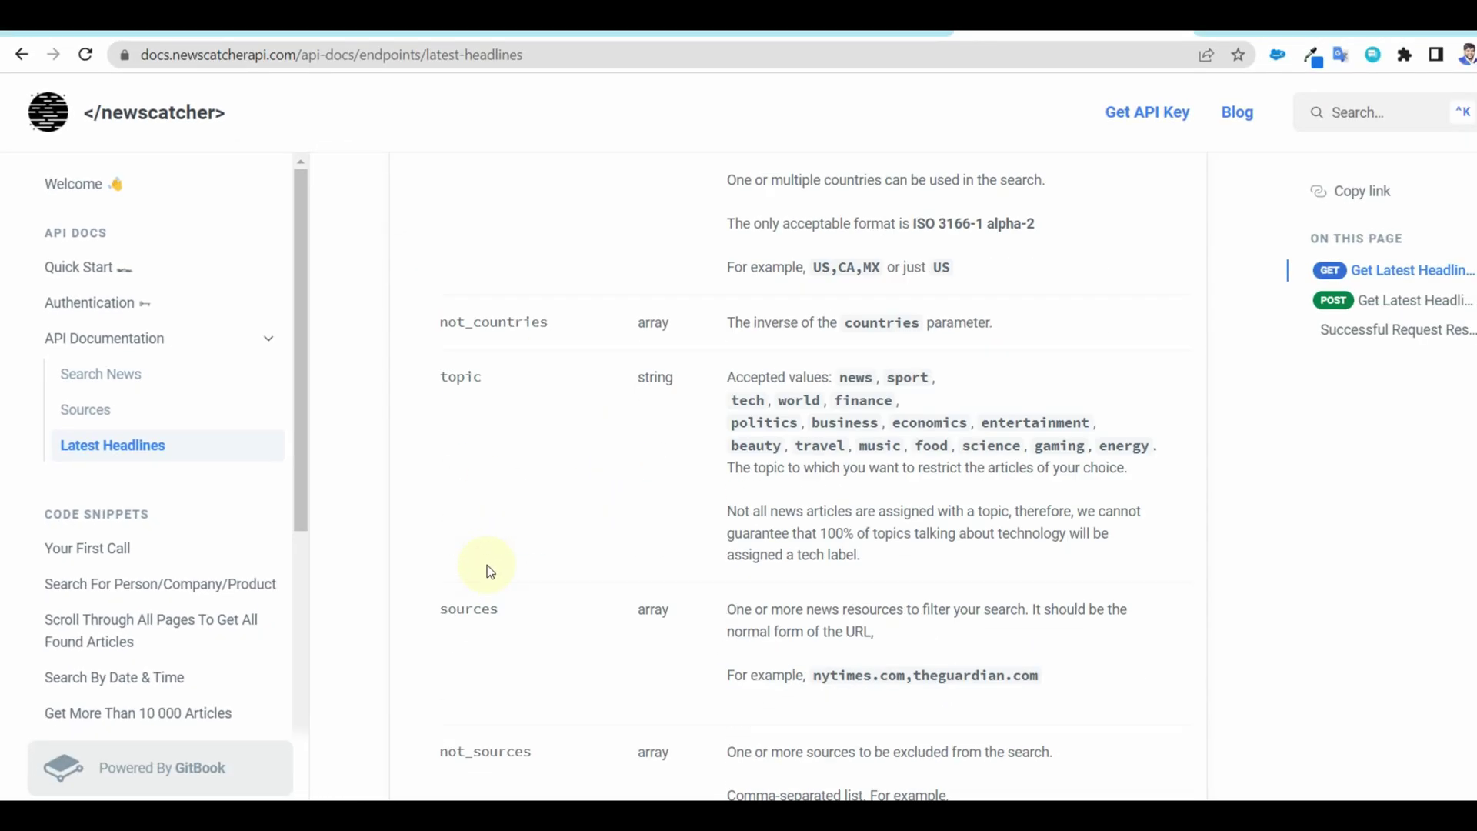
{"action": "scroll", "coordinate": [861, 372], "scroll_direction": "up", "scroll_amount": 15}
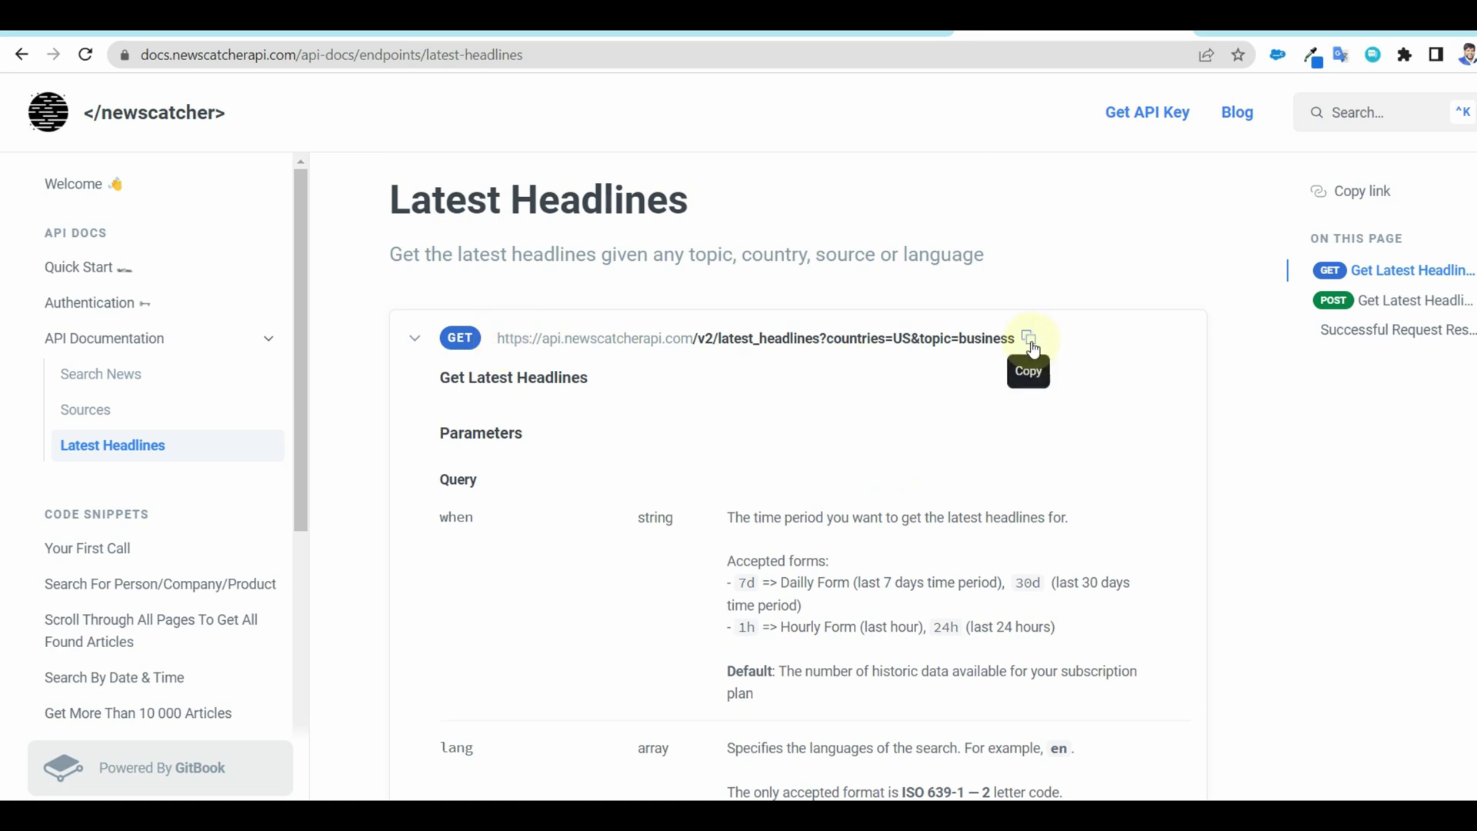
{"action": "left_click", "coordinate": [1030, 343]}
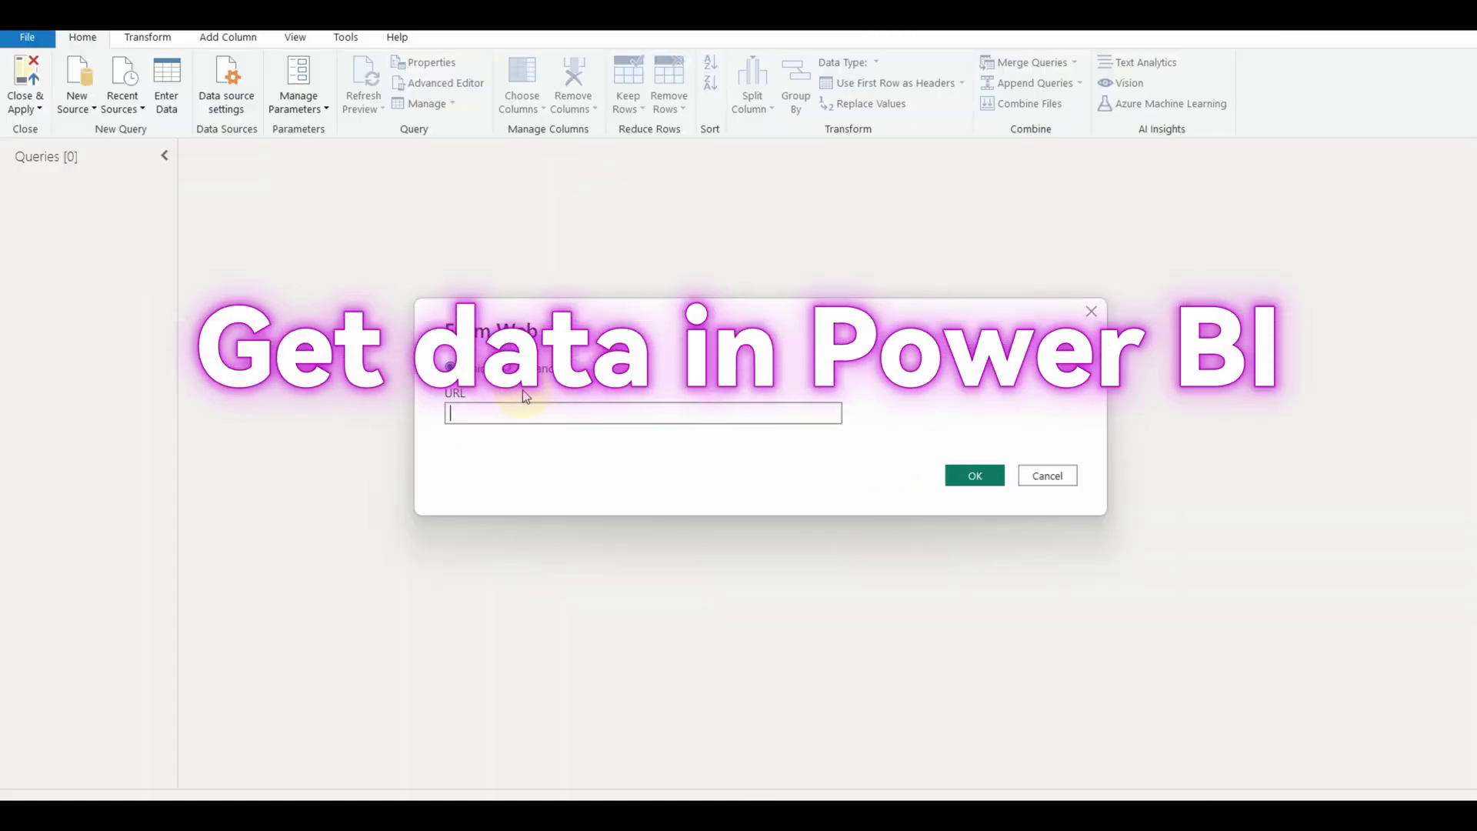
- In advanced Web mode, paste the Latest Headlines URL and delete the empty second URL part
{"action": "left_click", "coordinate": [538, 372]}
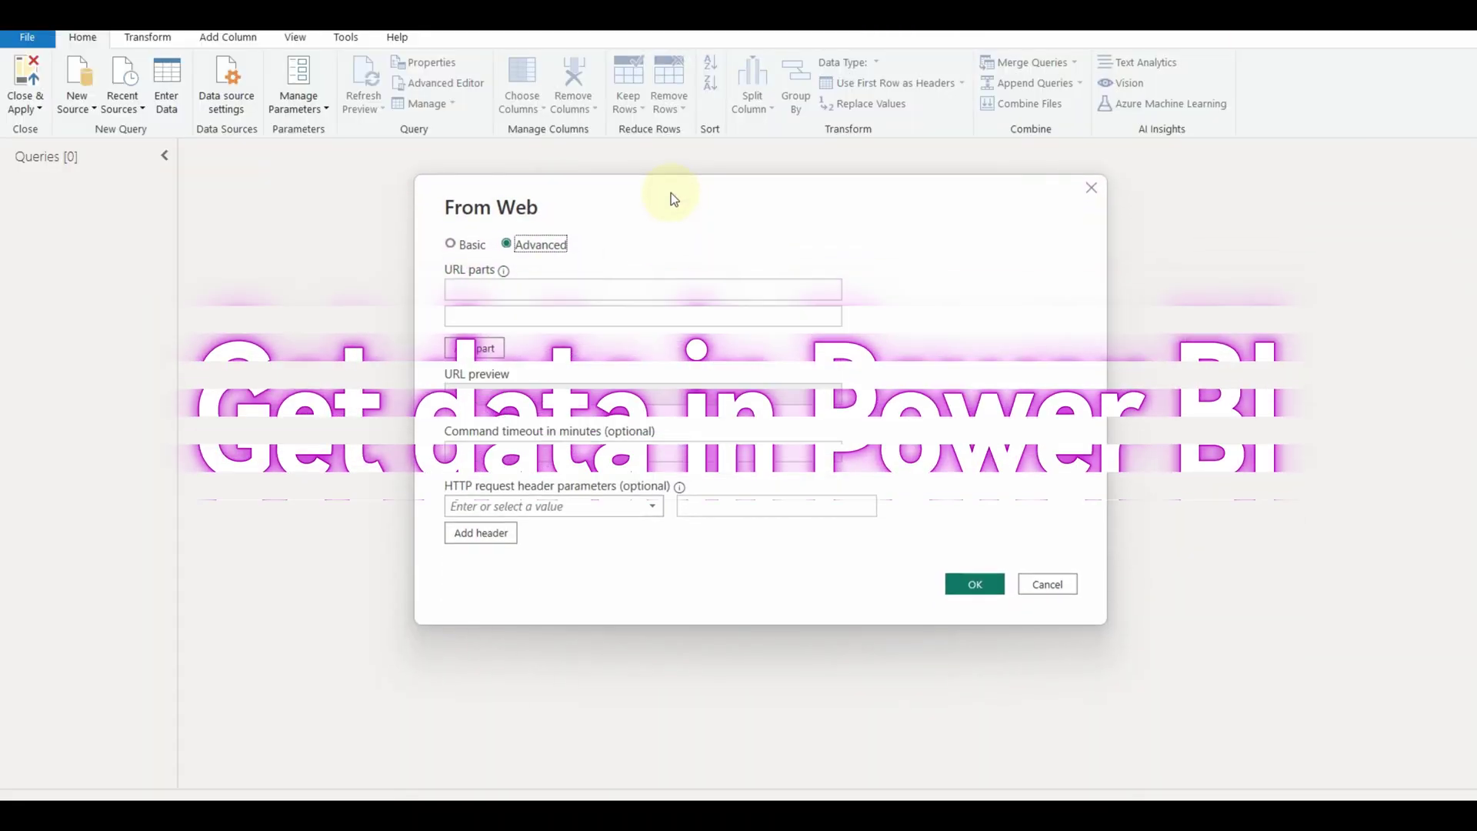
{"action": "left_click", "coordinate": [497, 291]}
{"action": "key", "text": "ctrl+v"}
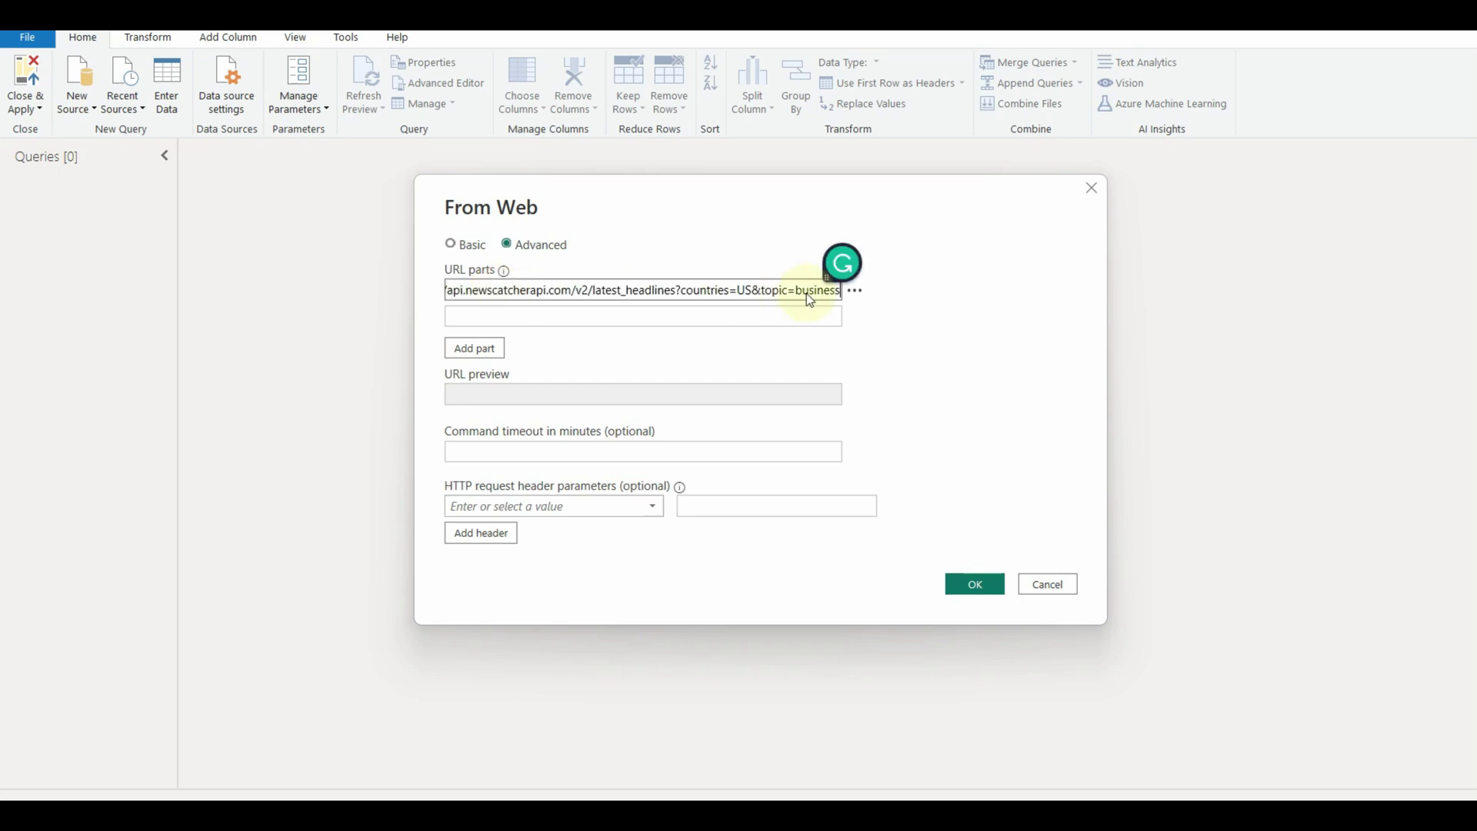
{"action": "left_click", "coordinate": [855, 317]}
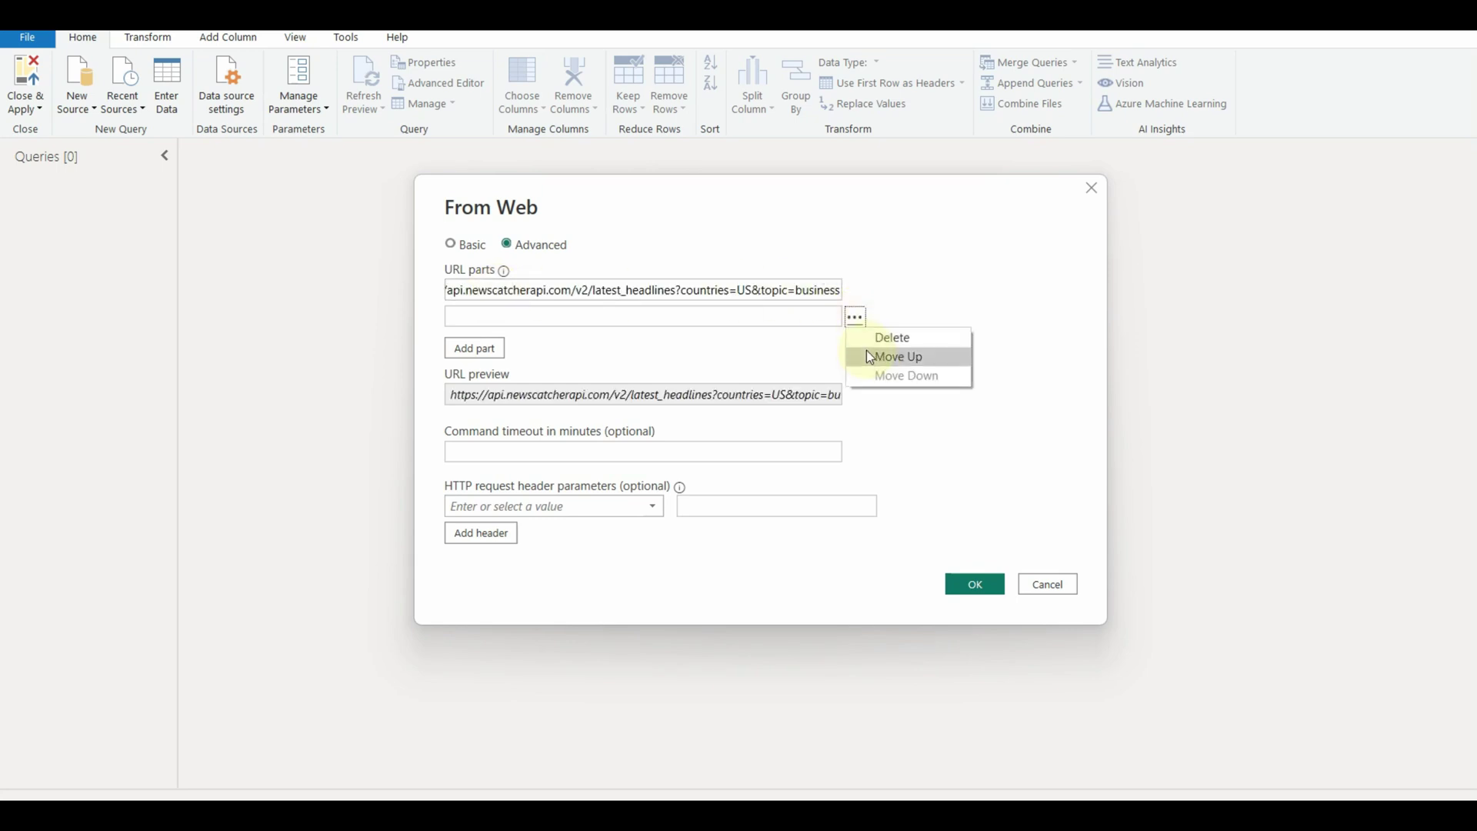
{"action": "left_click", "coordinate": [896, 338]}
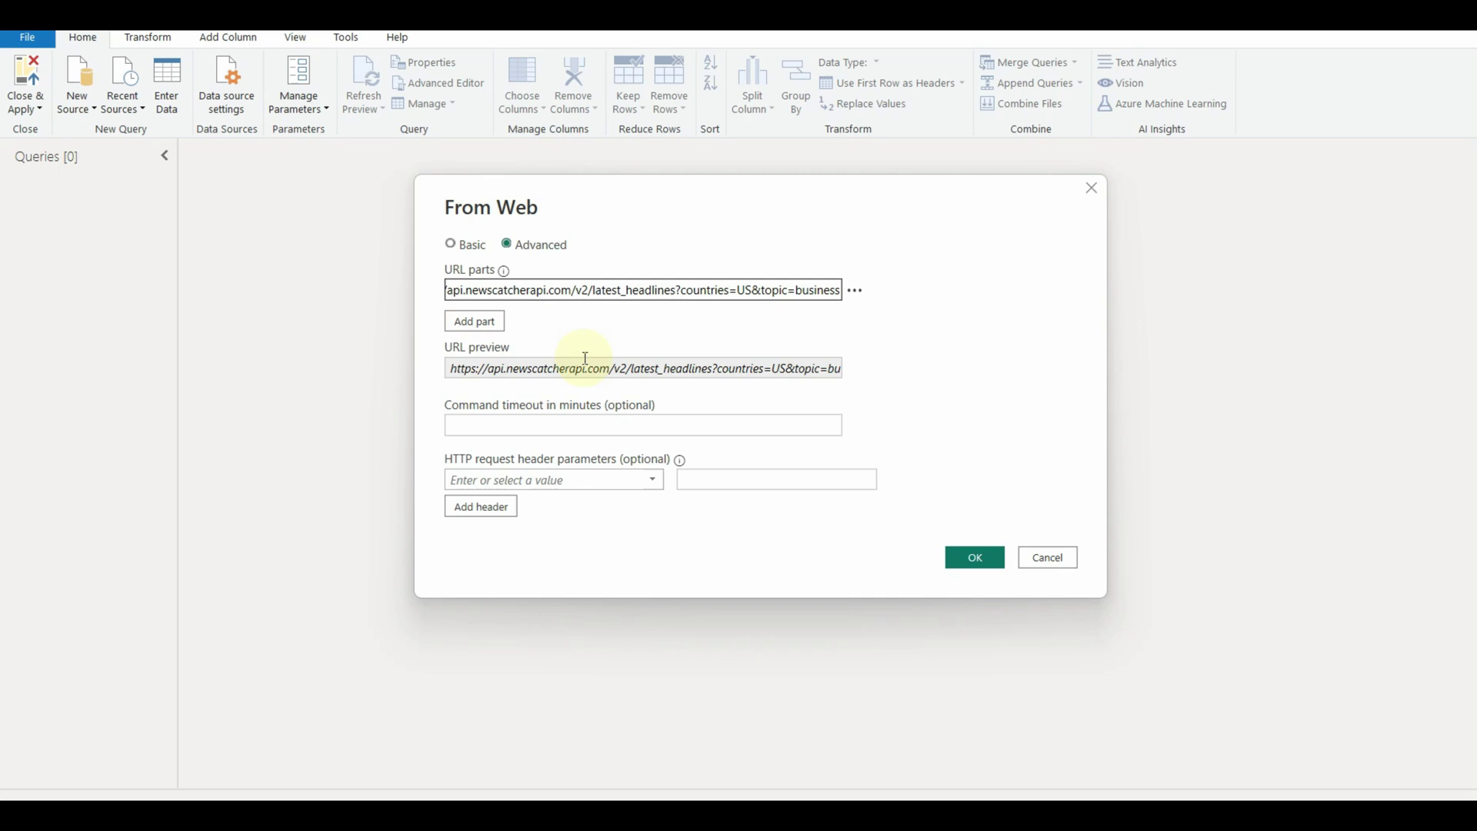
- Check the header name list against the API docs to find the required x-api-key header
{"action": "left_click", "coordinate": [653, 479]}
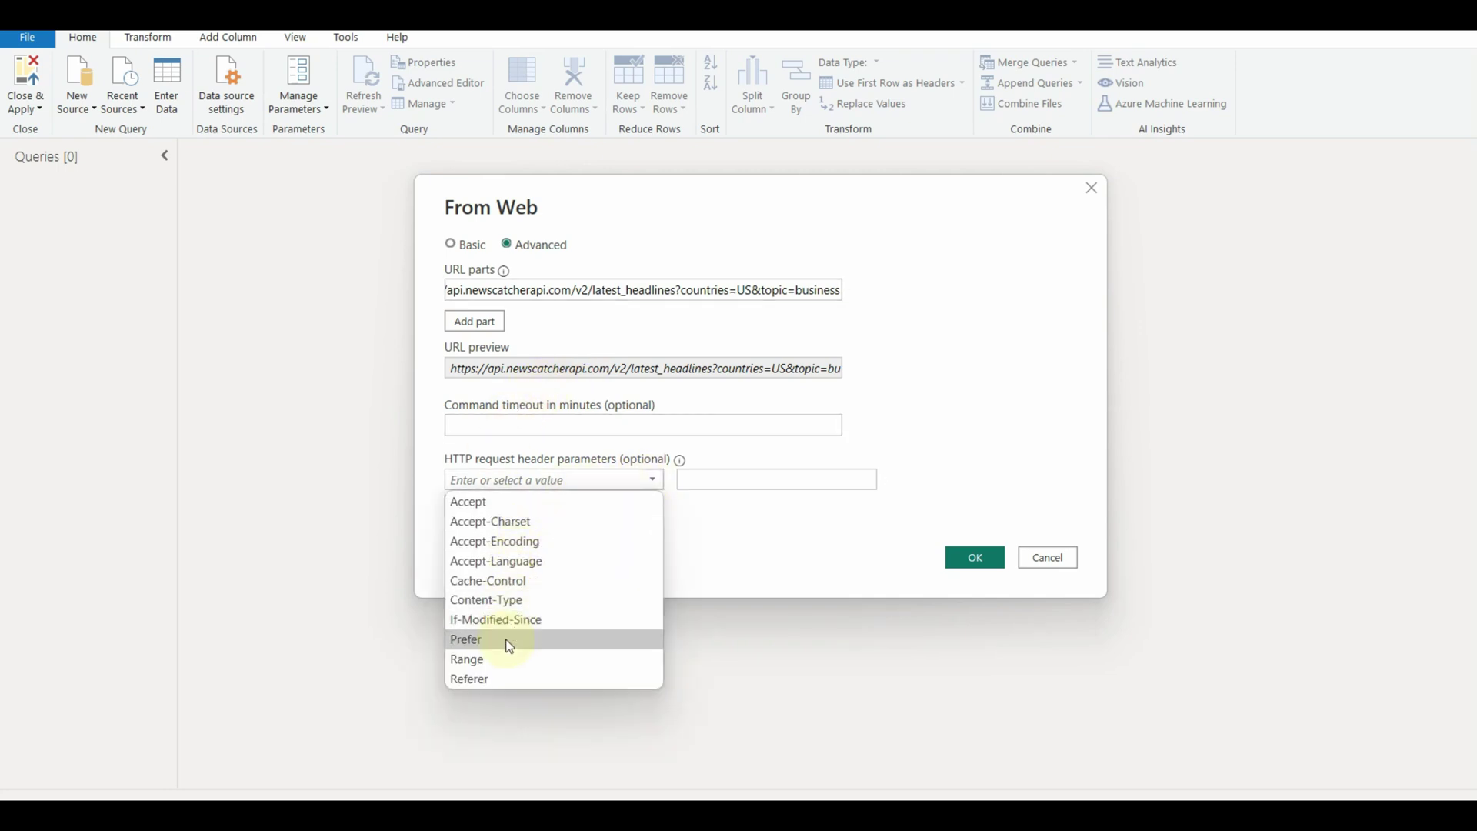
{"action": "left_click", "coordinate": [593, 476]}
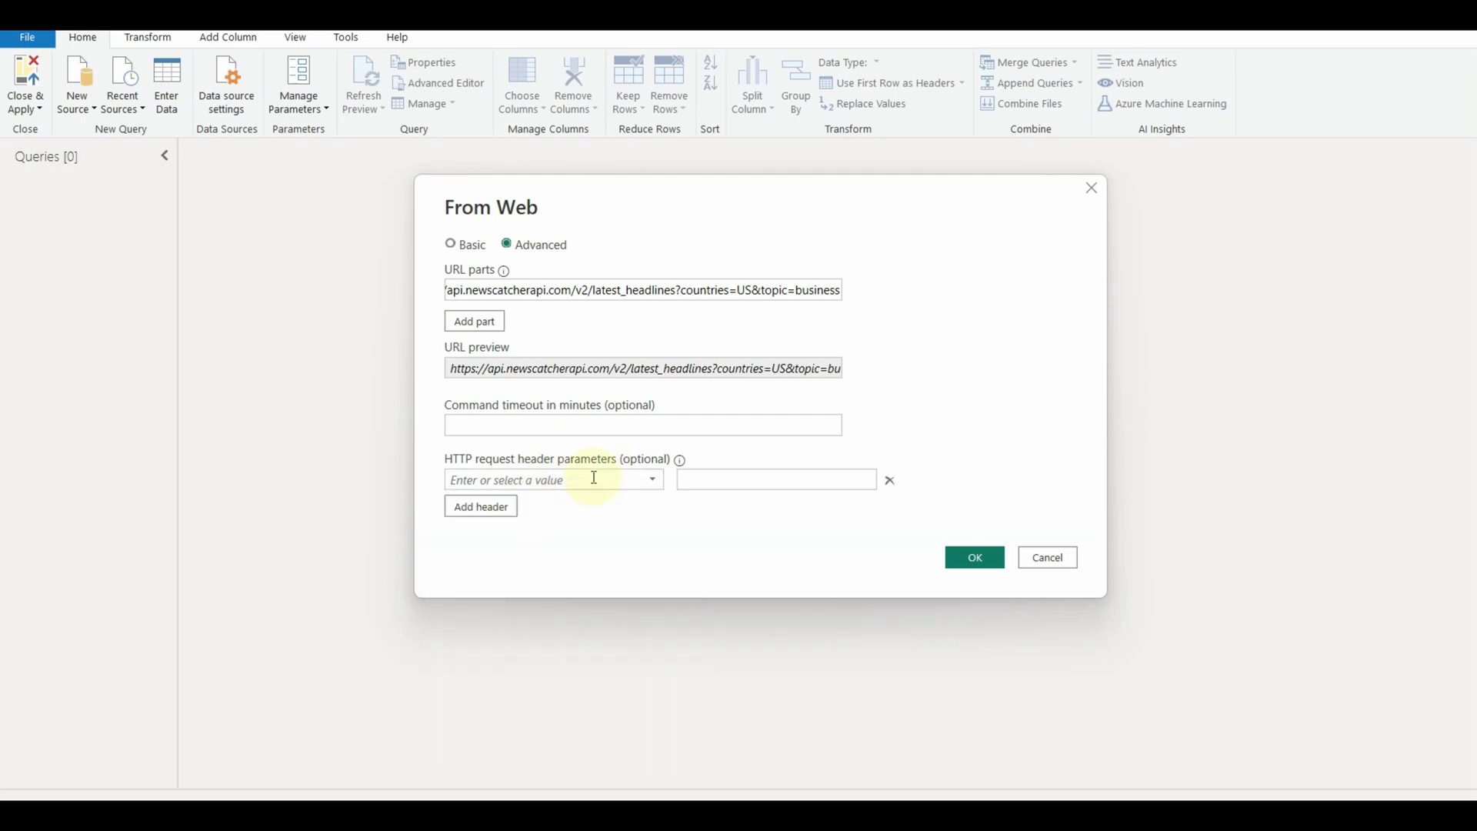
{"action": "key", "text": "alt+Tab"}
{"action": "scroll", "coordinate": [517, 501], "scroll_direction": "down", "scroll_amount": 10}
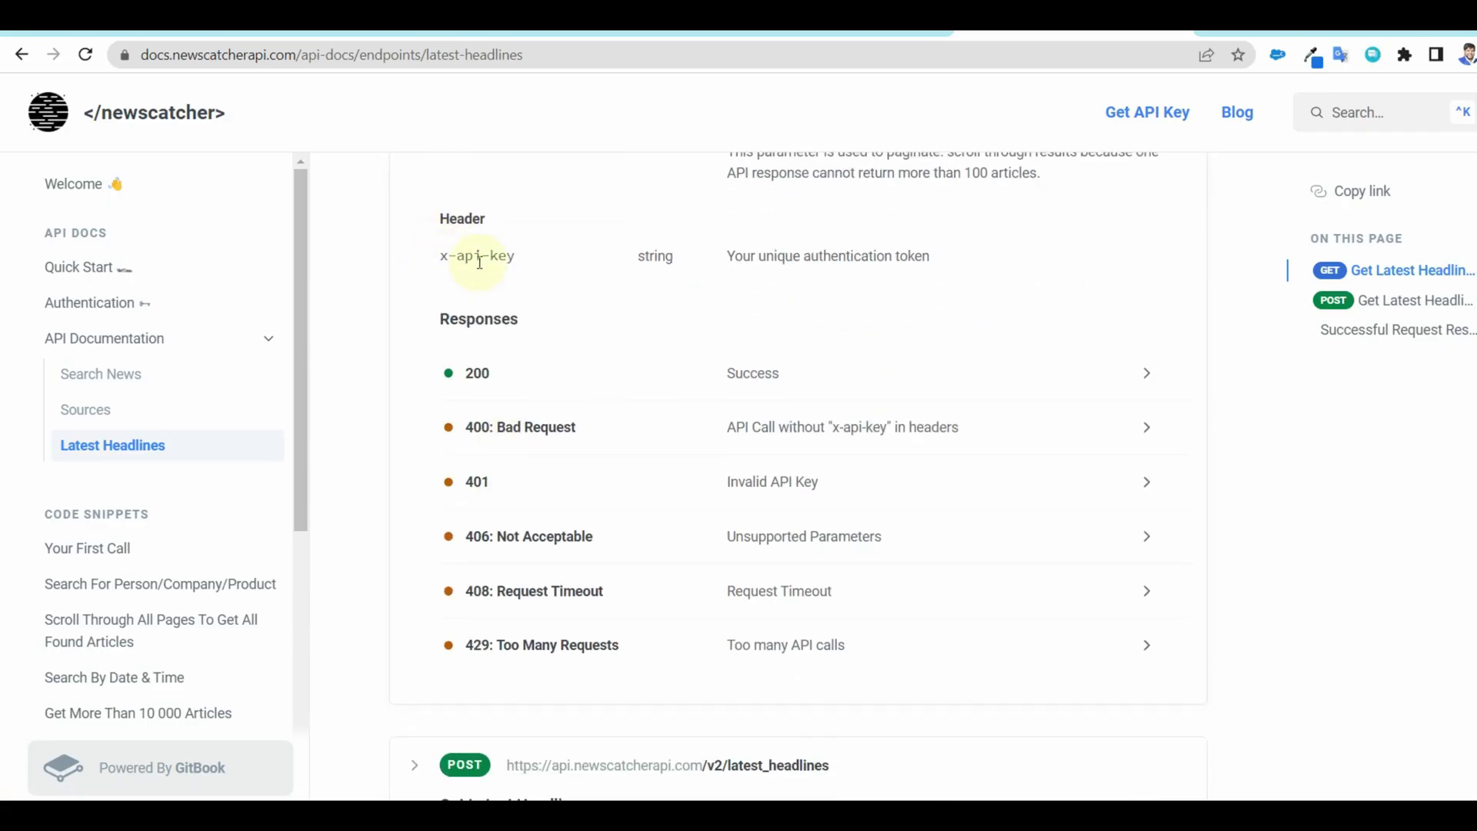
{"action": "key", "text": "alt+Tab"}
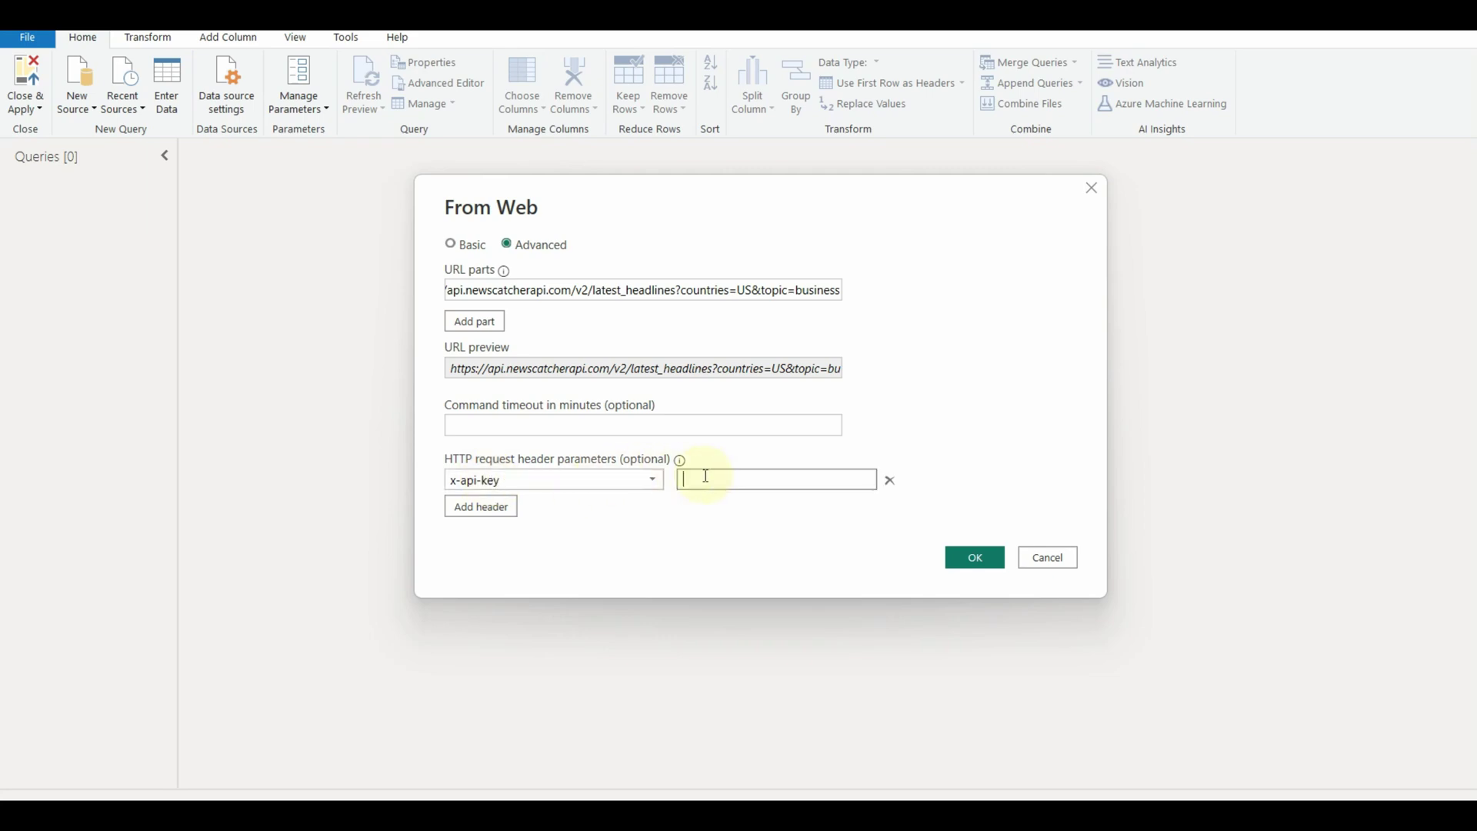
{"action": "key", "text": "alt+Tab"}
{"action": "scroll", "coordinate": [1005, 448], "scroll_direction": "up", "scroll_amount": 10}
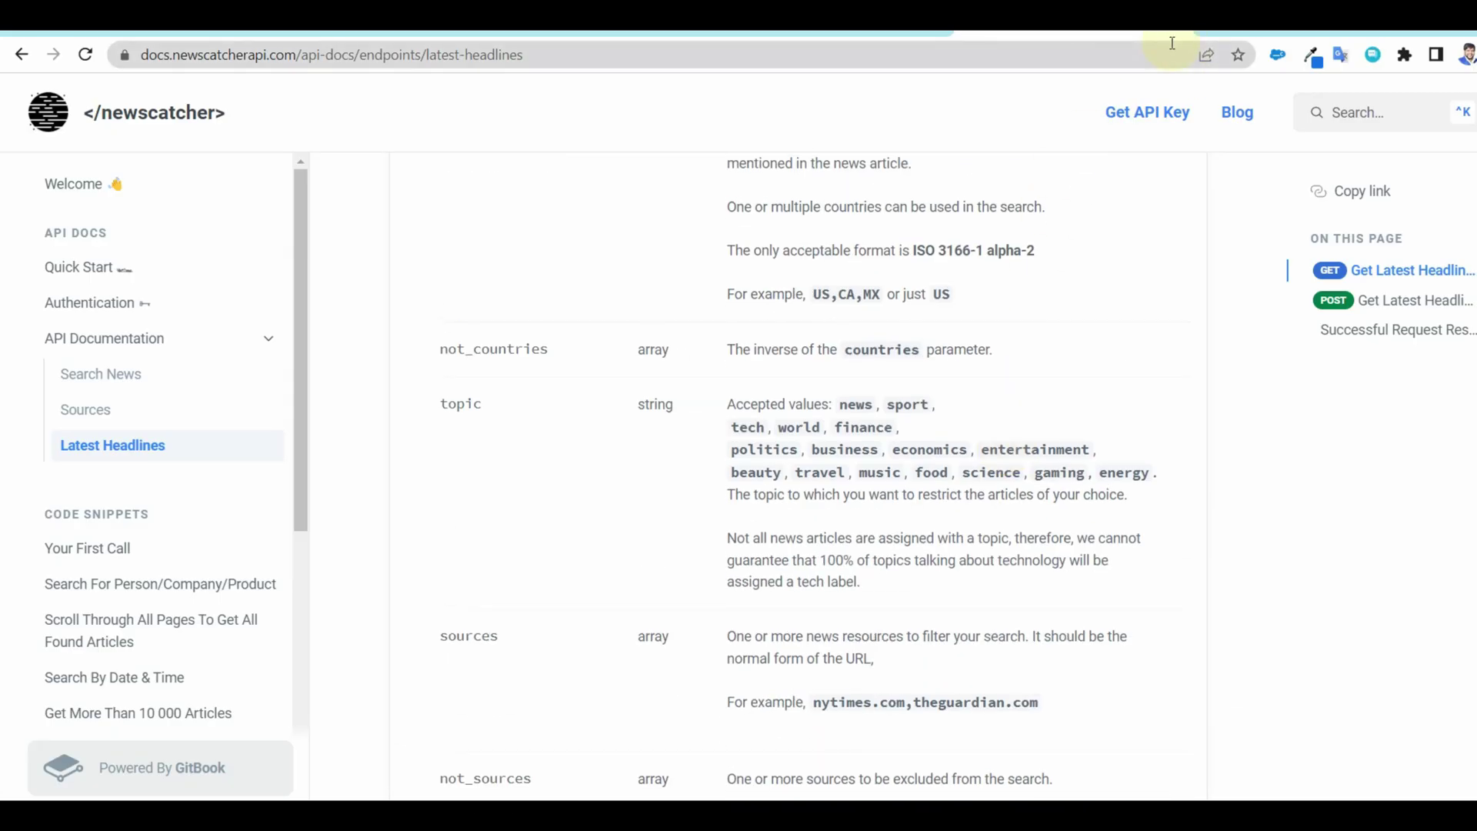
- Paste the account's API key as the x-api-key header value and connect
{"action": "key", "text": "ctrl+Tab"}
{"action": "left_click", "coordinate": [577, 617]}
{"action": "key", "text": "alt+Tab"}
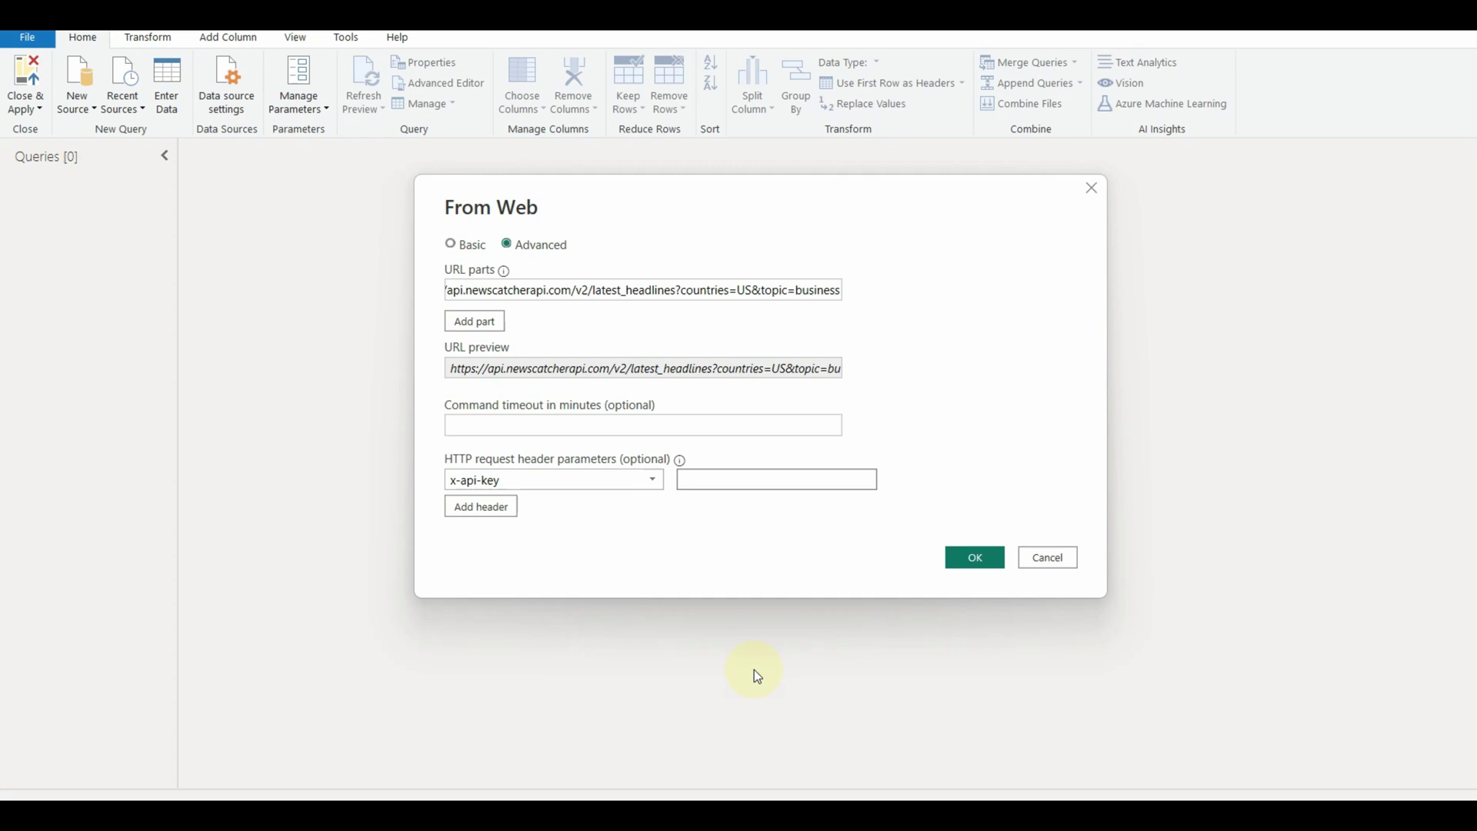
{"action": "left_click", "coordinate": [712, 487]}
{"action": "key", "text": "ctrl+v"}
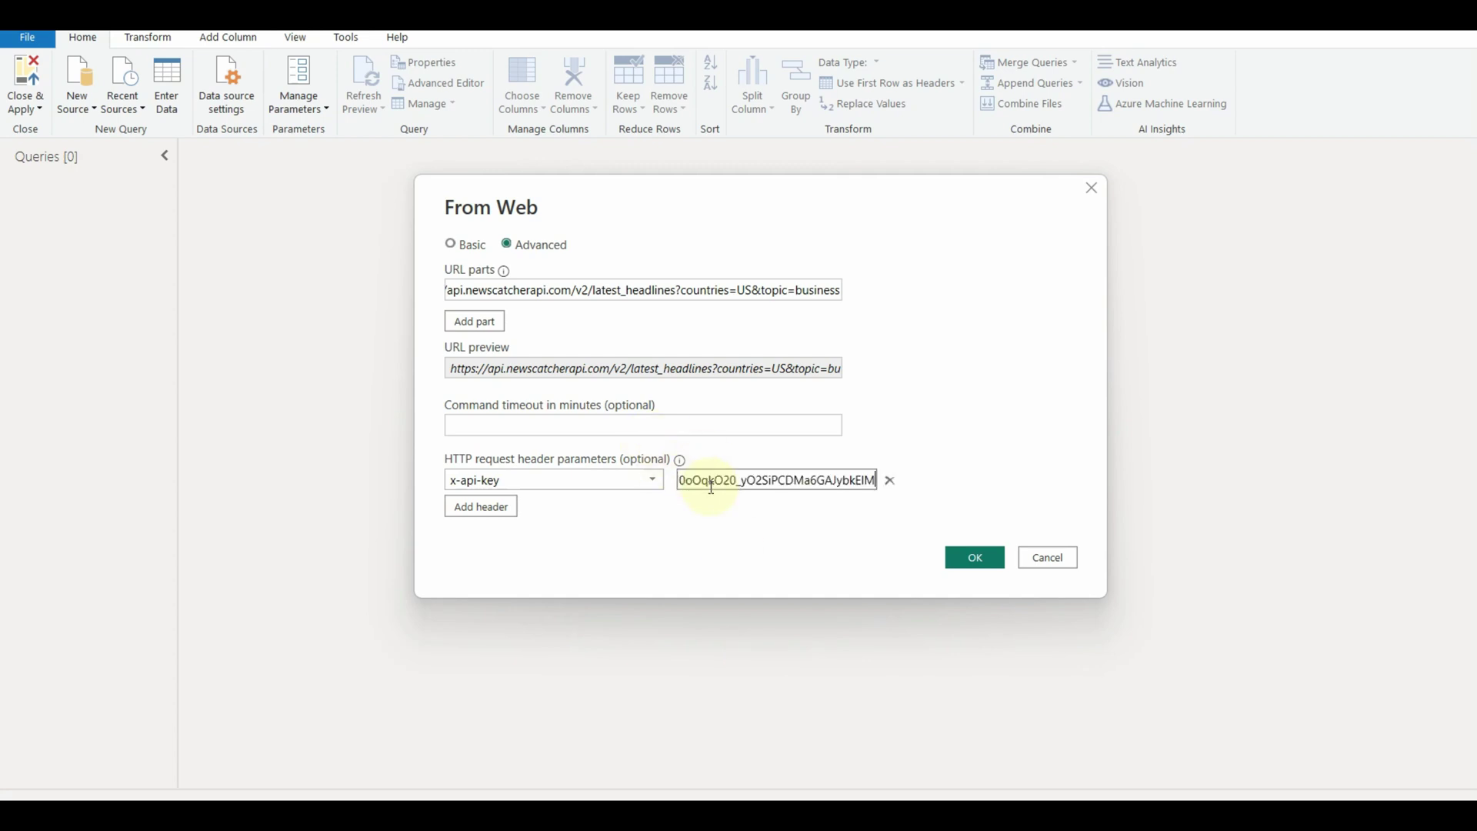
{"action": "left_click", "coordinate": [980, 569]}
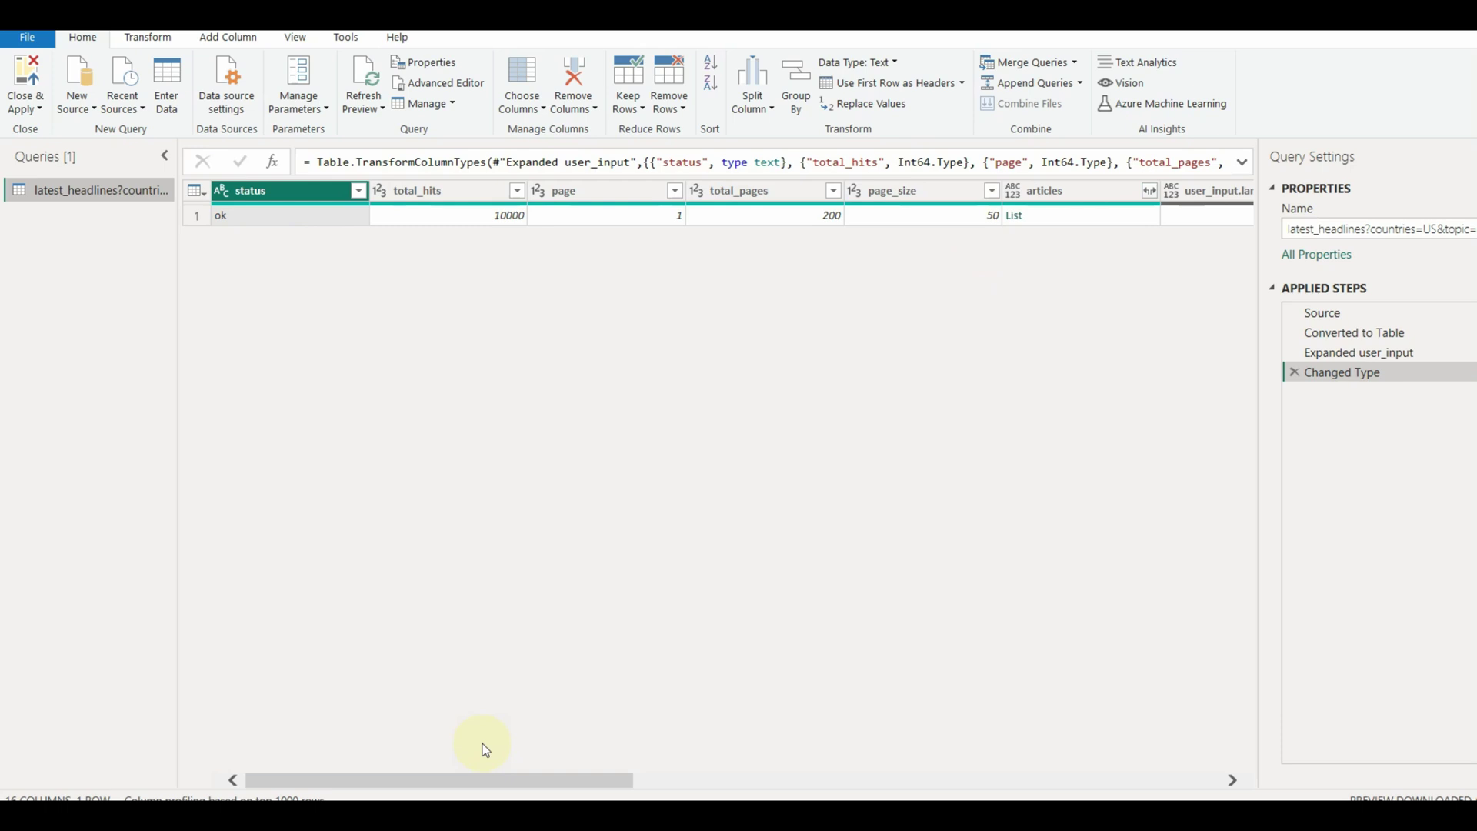
- Scroll the one-row latest_headlines preview to review its status, total_hits, articles and user_input columns
{"action": "left_click_drag", "start_coordinate": [482, 785], "coordinate": [346, 781]}
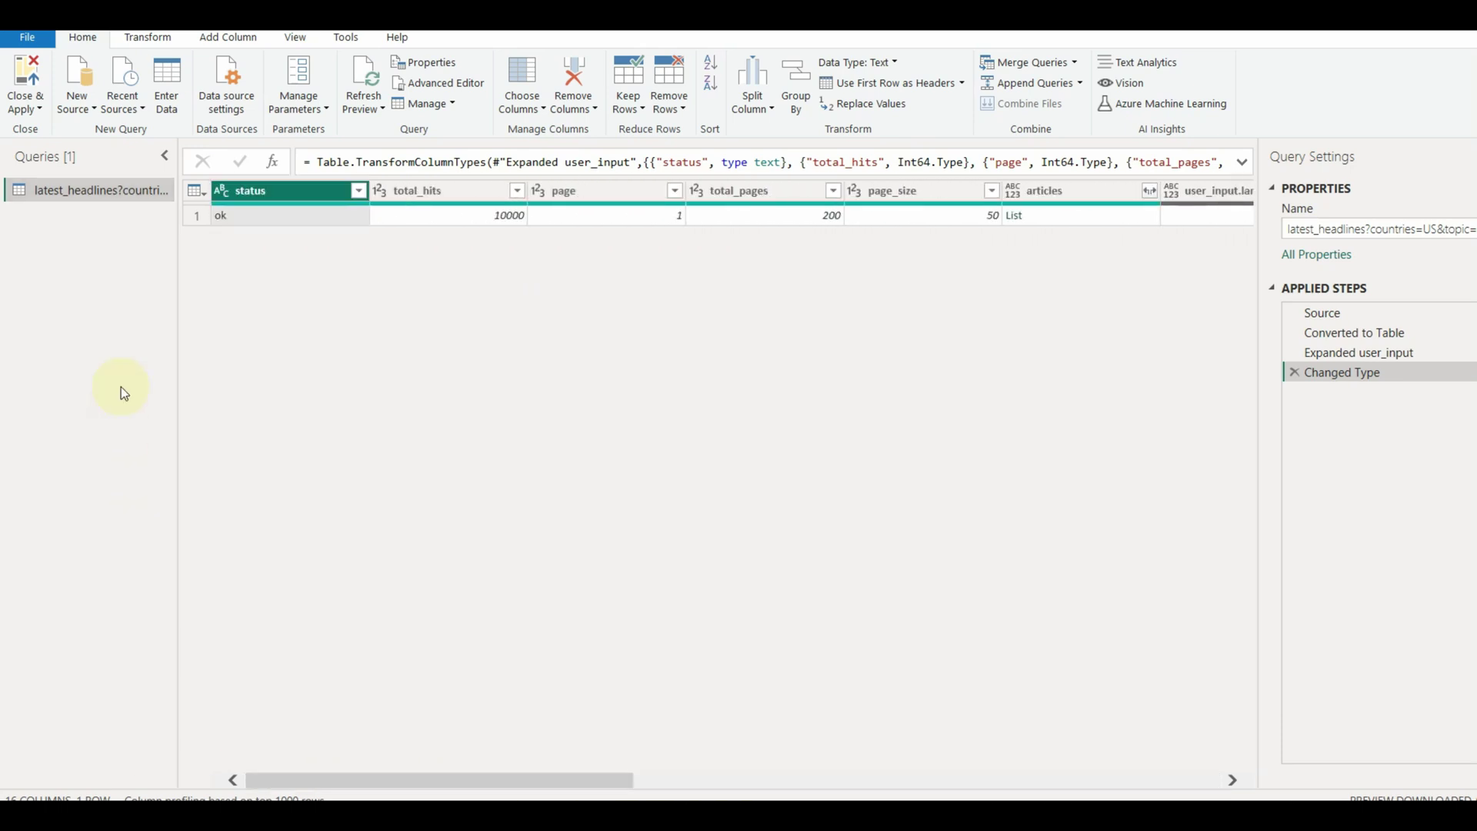
{"action": "left_click", "coordinate": [455, 84]}
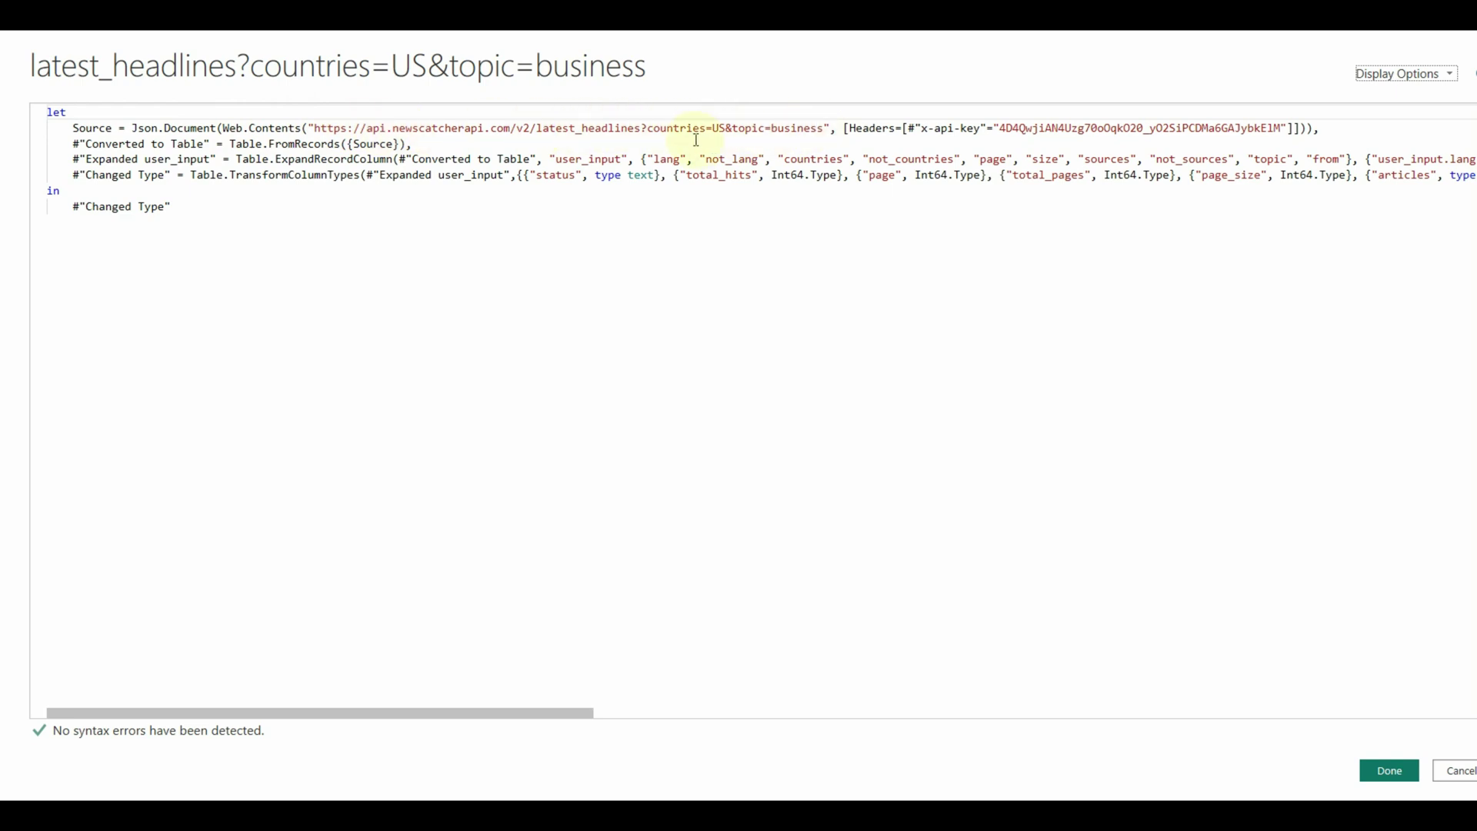
{"action": "left_click_drag", "start_coordinate": [714, 128], "coordinate": [765, 128]}
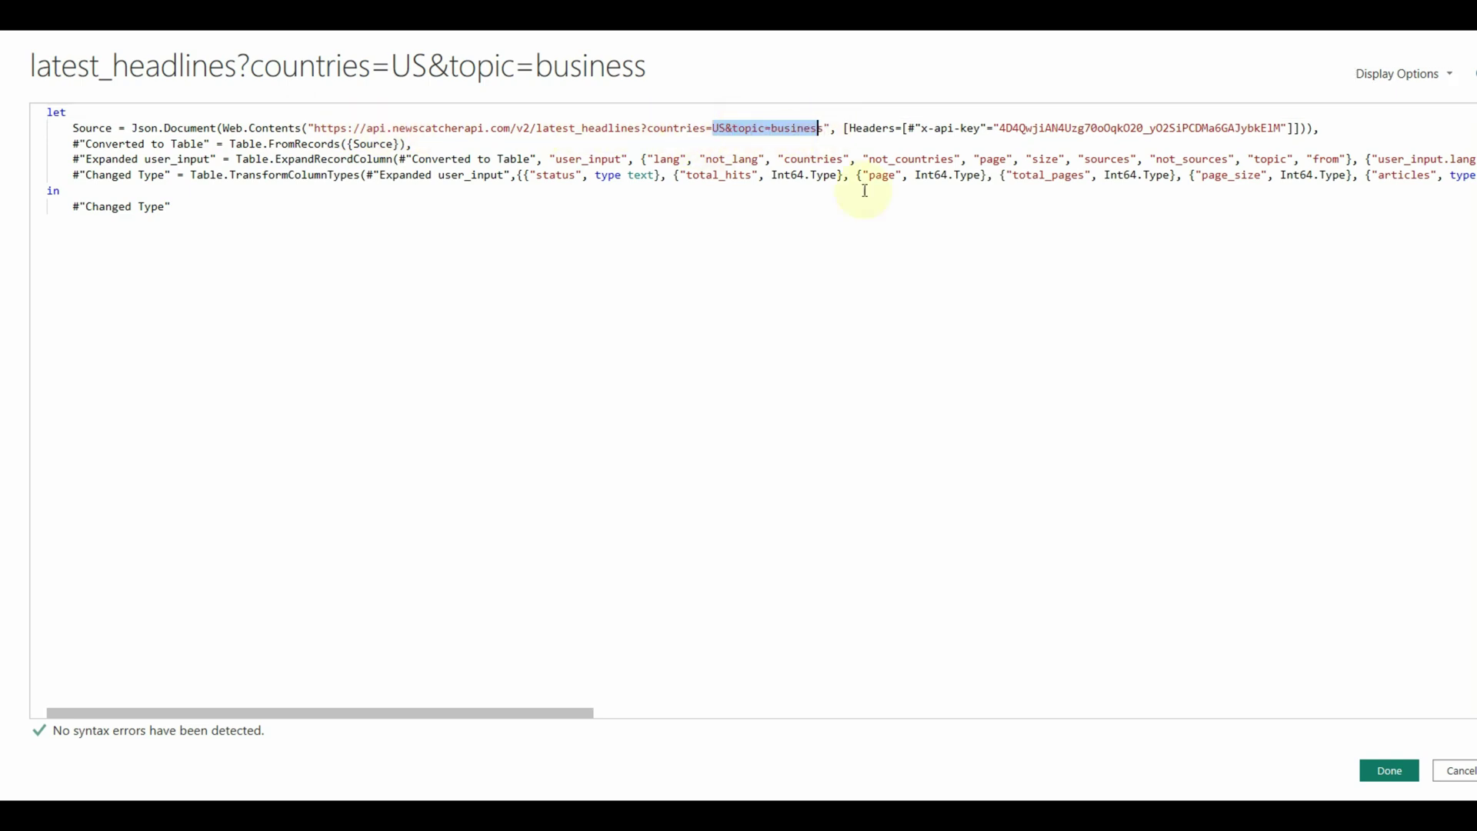
{"action": "left_click", "coordinate": [984, 139]}
{"action": "double_click", "coordinate": [1028, 131]}
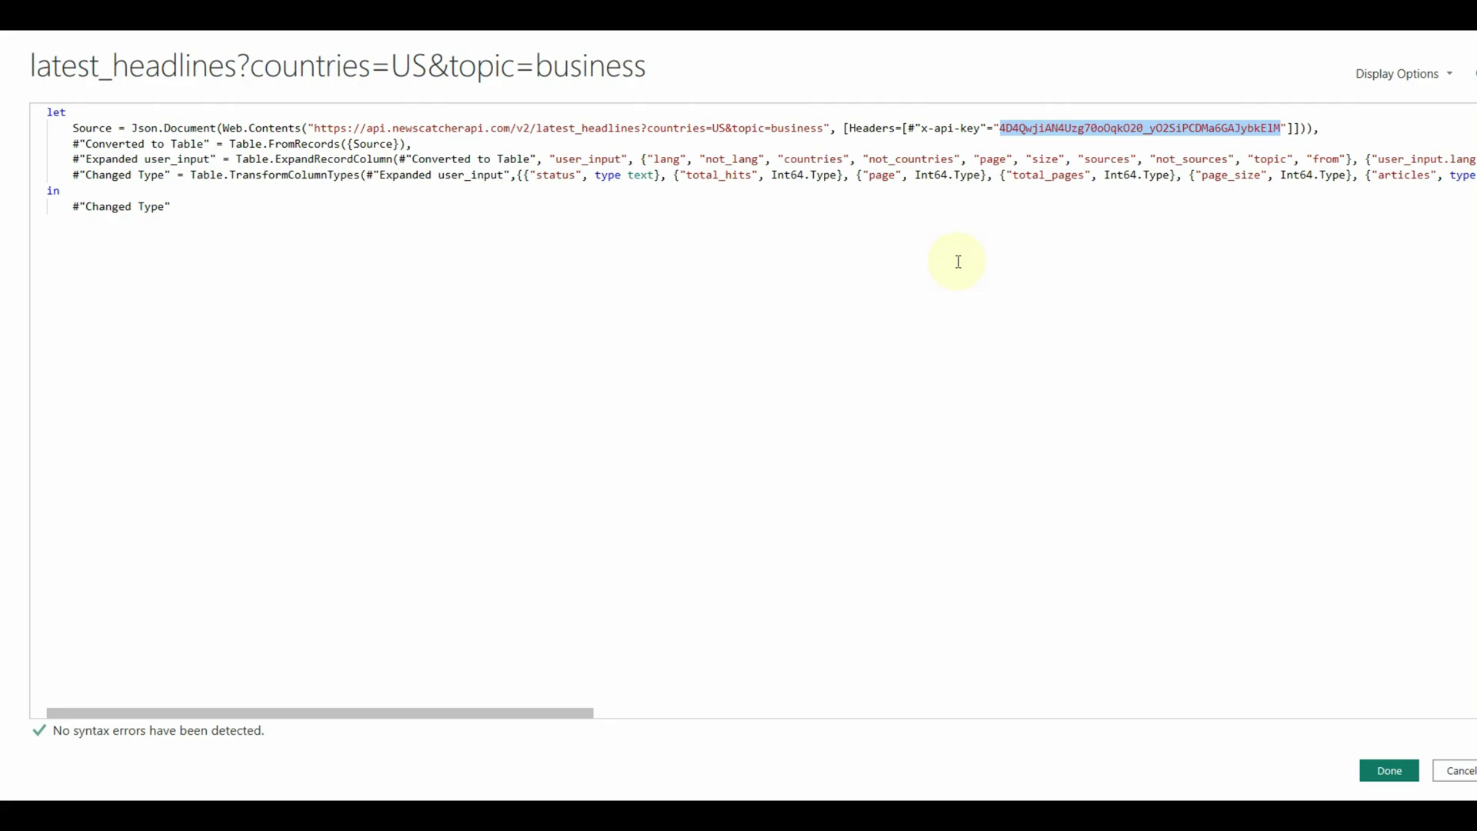
{"action": "left_click", "coordinate": [957, 260]}
- Close the M code without saving and inspect the page and total_pages columns
{"action": "left_click", "coordinate": [1452, 772]}
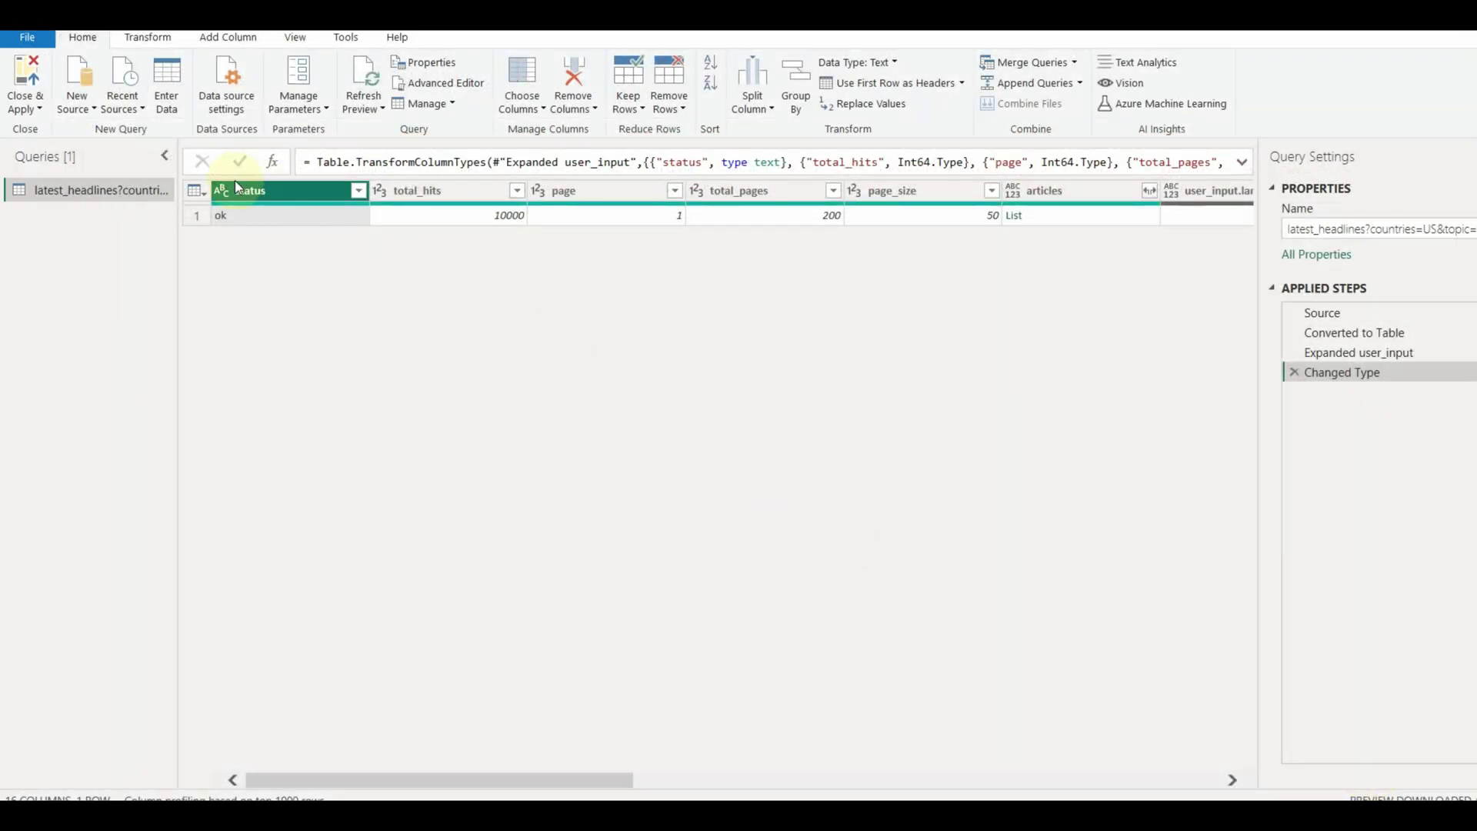
{"action": "left_click", "coordinate": [575, 195]}
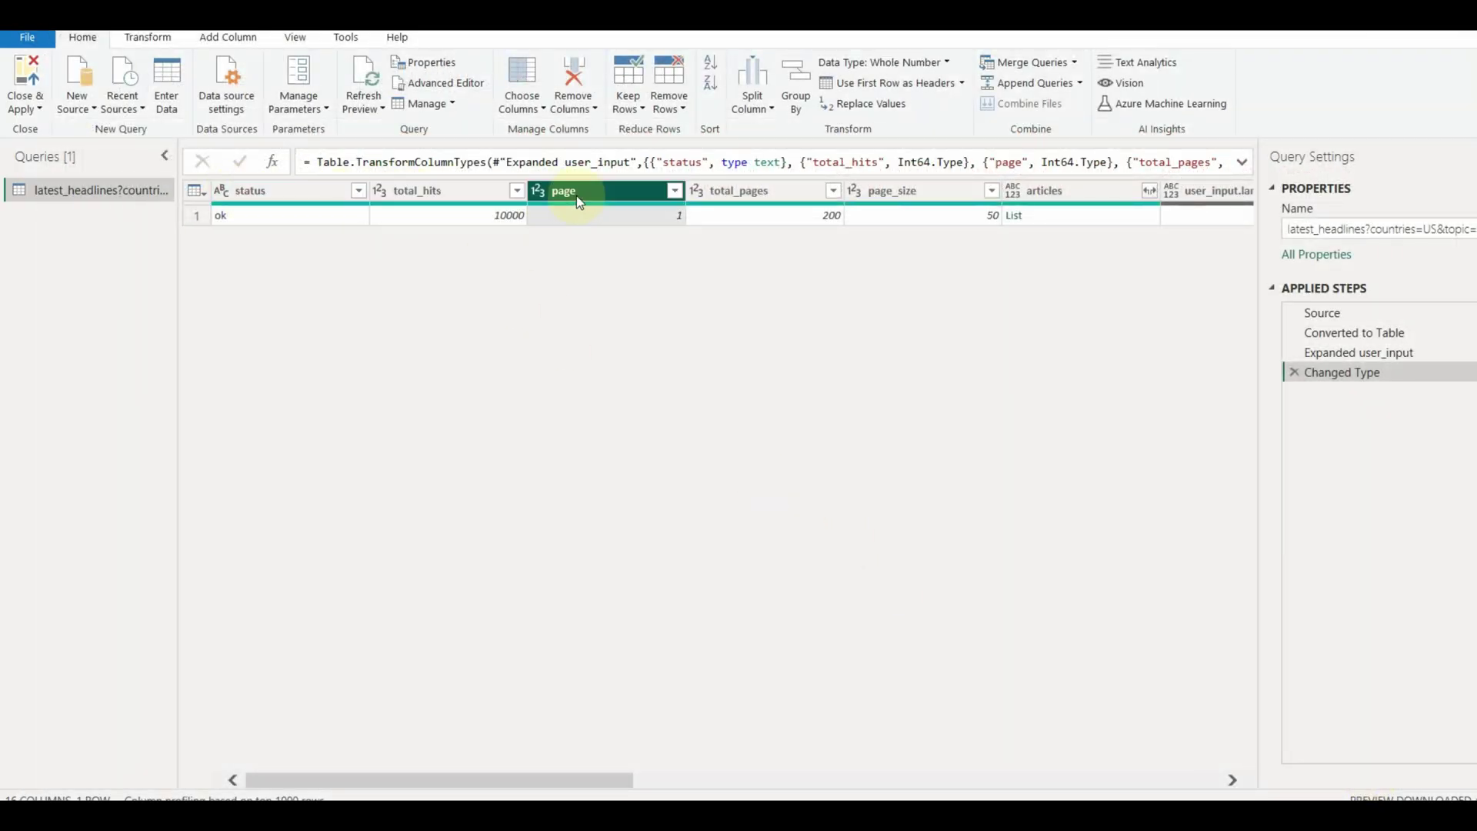
{"action": "left_click", "coordinate": [736, 197]}
{"action": "left_click_drag", "start_coordinate": [609, 780], "coordinate": [744, 780]}
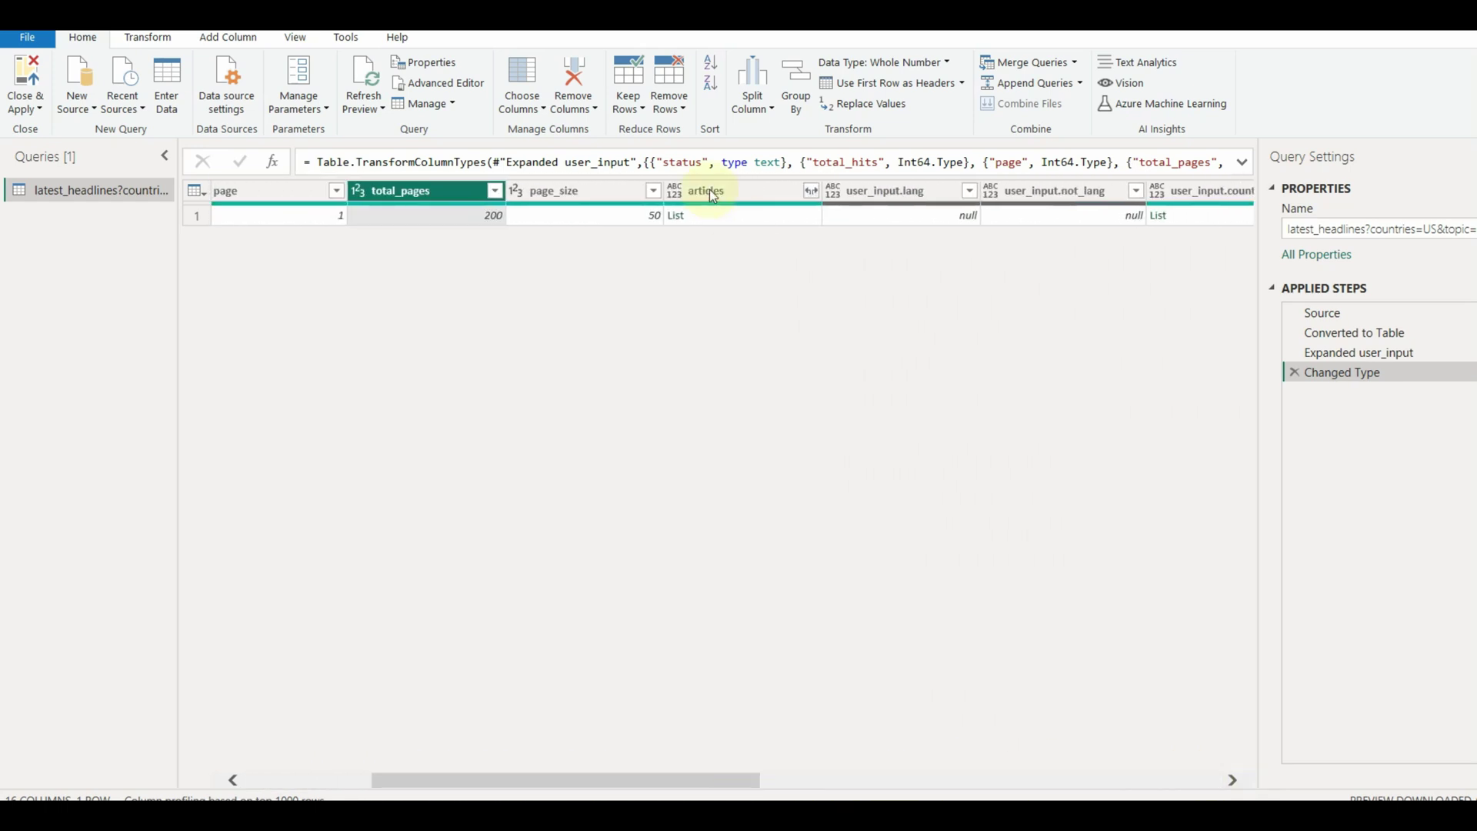
- Select the articles and user_input.countries columns and bring up their context menu
{"action": "left_click", "coordinate": [799, 200]}
{"action": "left_click_drag", "start_coordinate": [638, 783], "coordinate": [817, 769]}
{"action": "left_click", "coordinate": [790, 192], "text": "ctrl"}
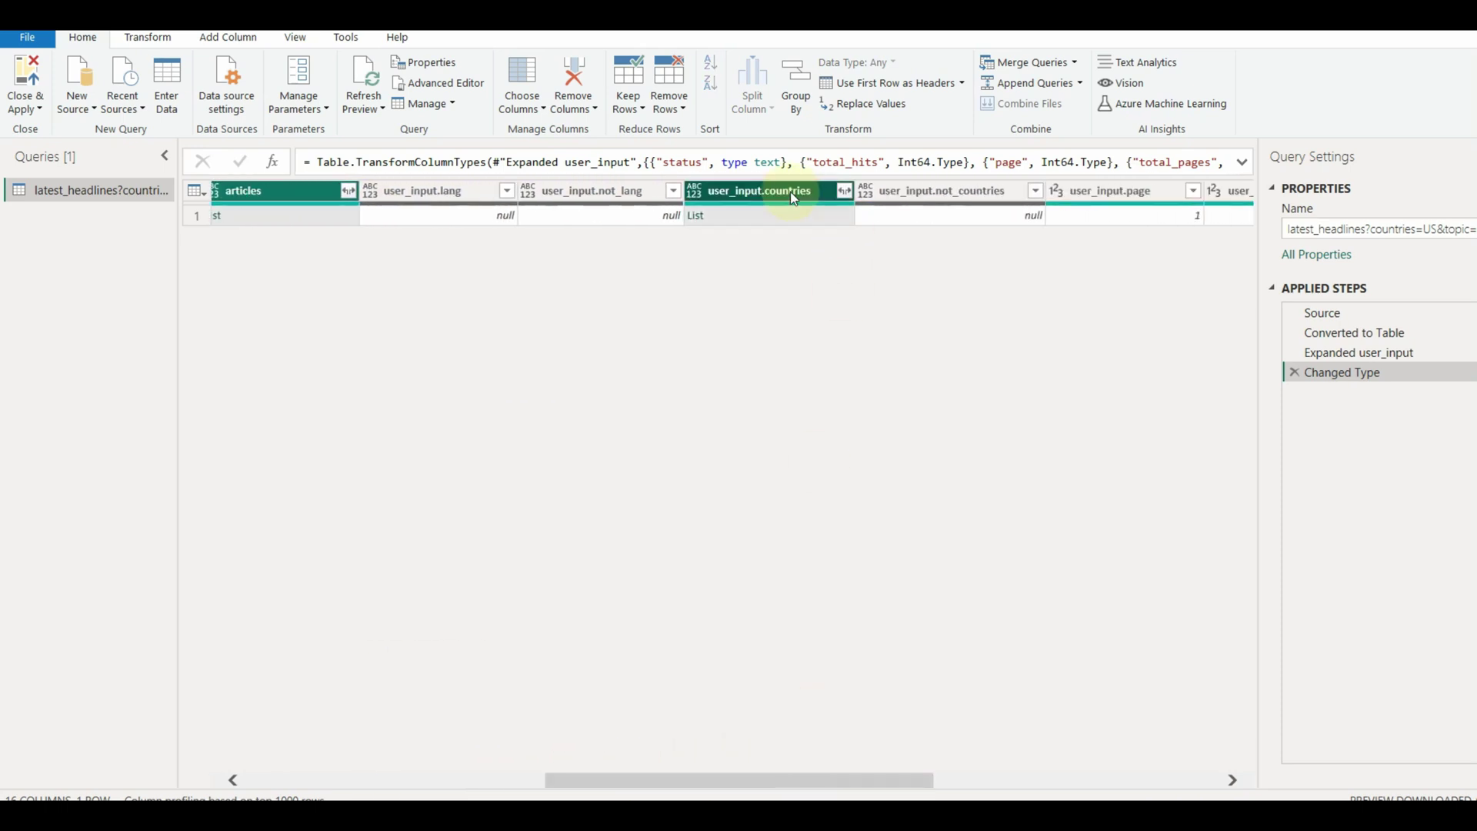
{"action": "right_click", "coordinate": [792, 198]}
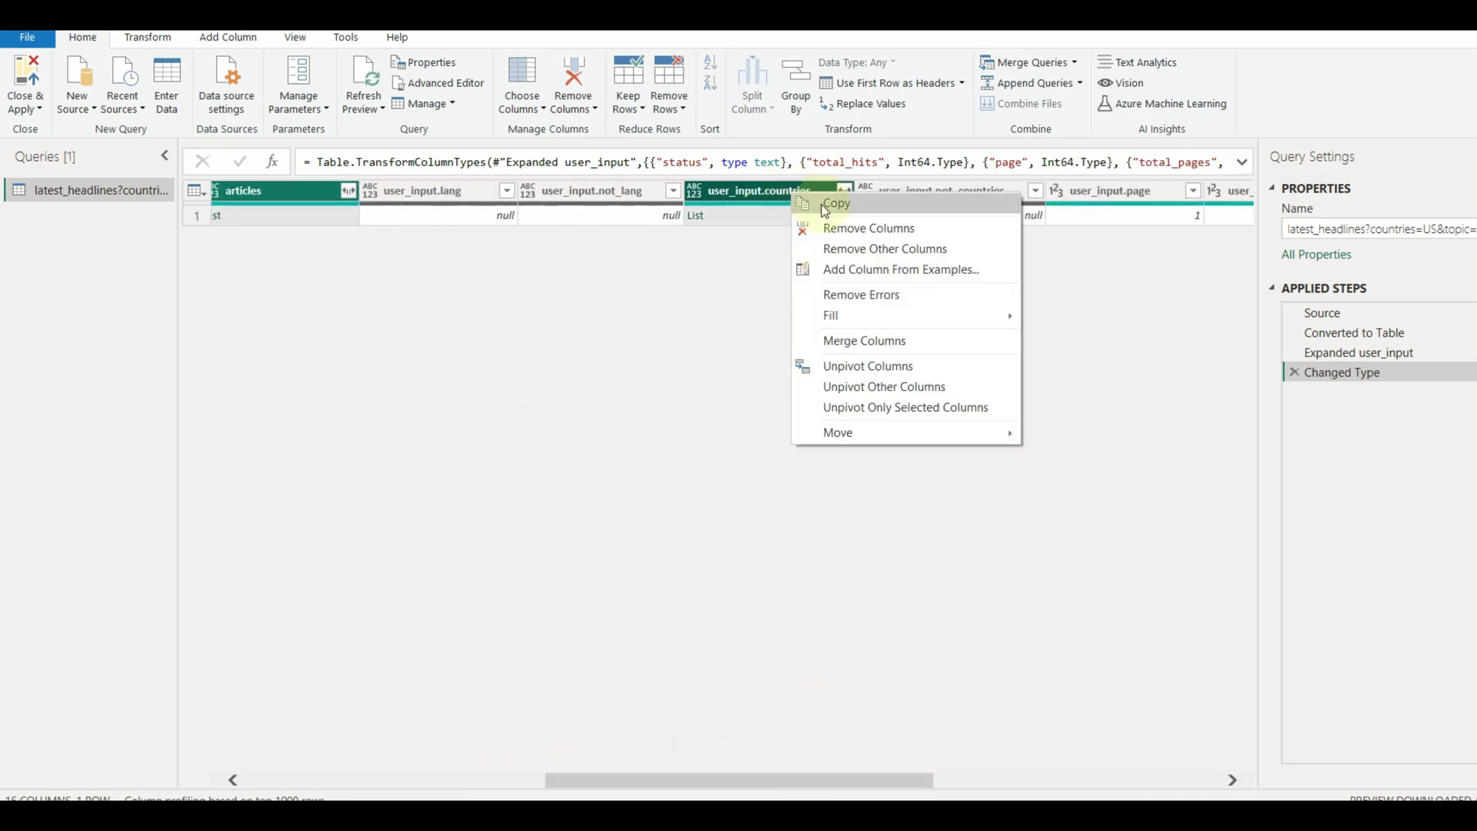
- Remove other columns and expand articles and user_input.countries lists into new rows
{"action": "left_click", "coordinate": [884, 250]}
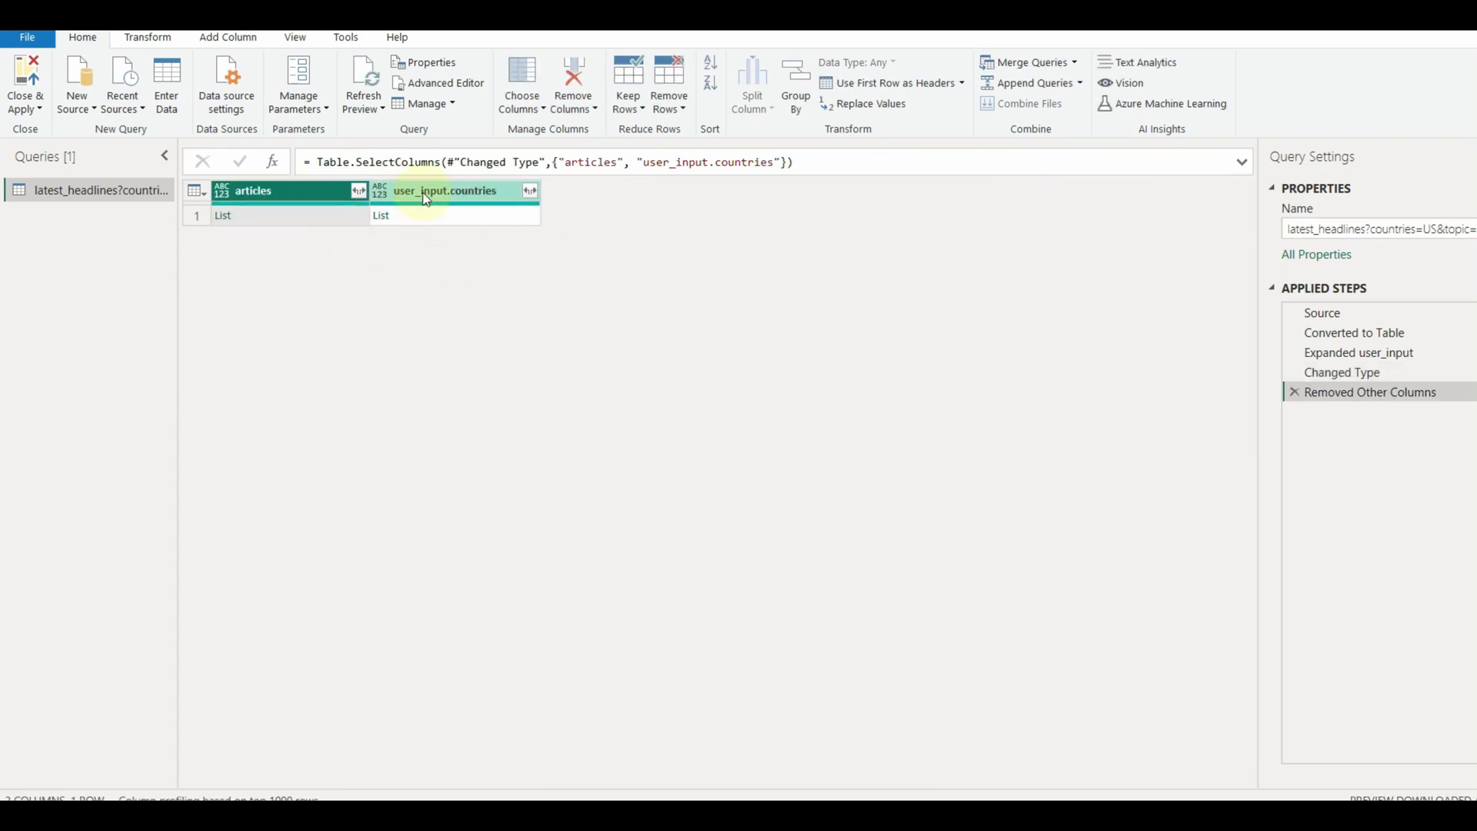
{"action": "left_click", "coordinate": [359, 192]}
{"action": "left_click", "coordinate": [307, 219]}
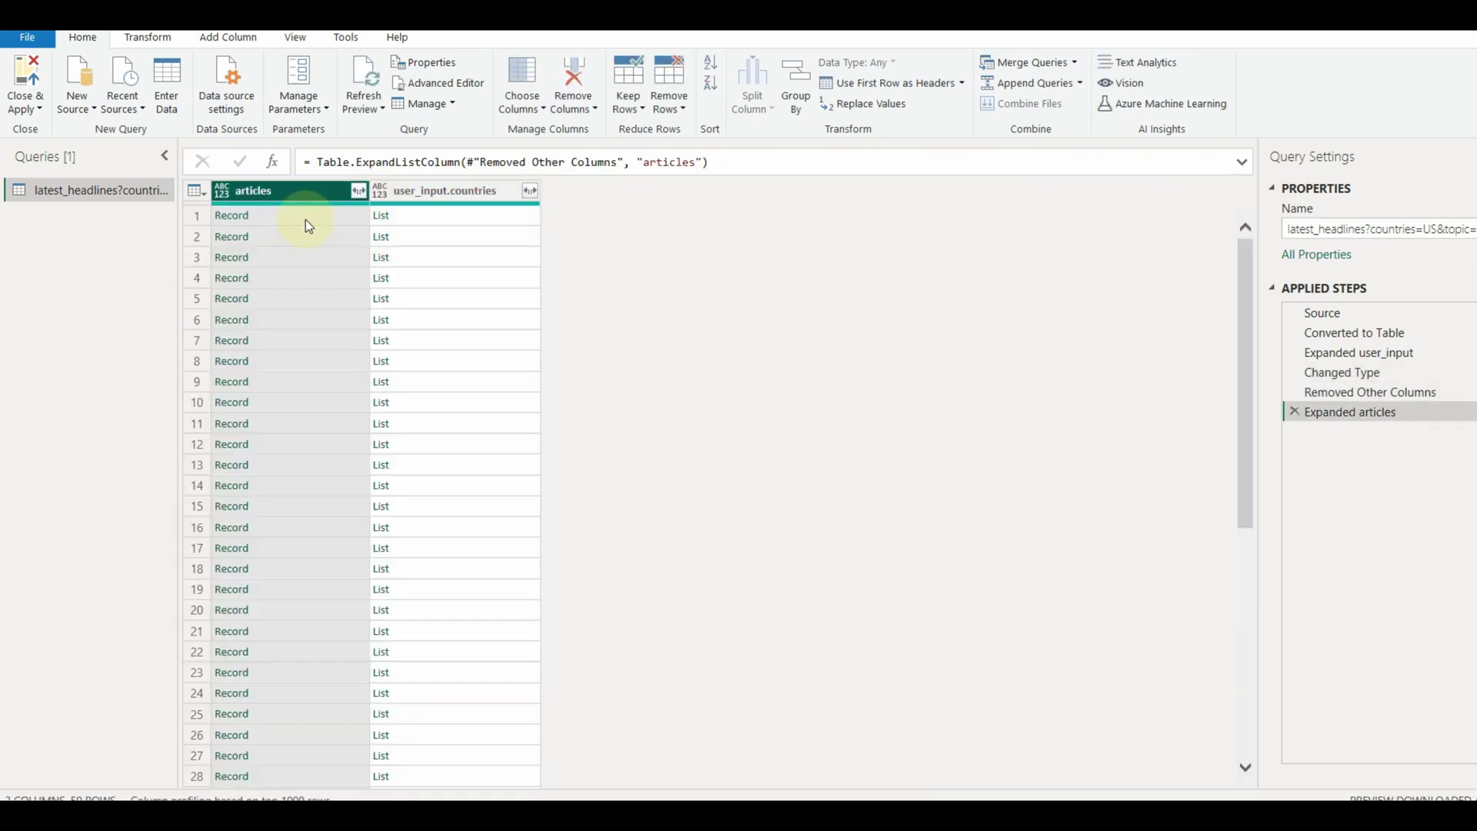
{"action": "left_click", "coordinate": [530, 193]}
{"action": "left_click", "coordinate": [479, 219]}
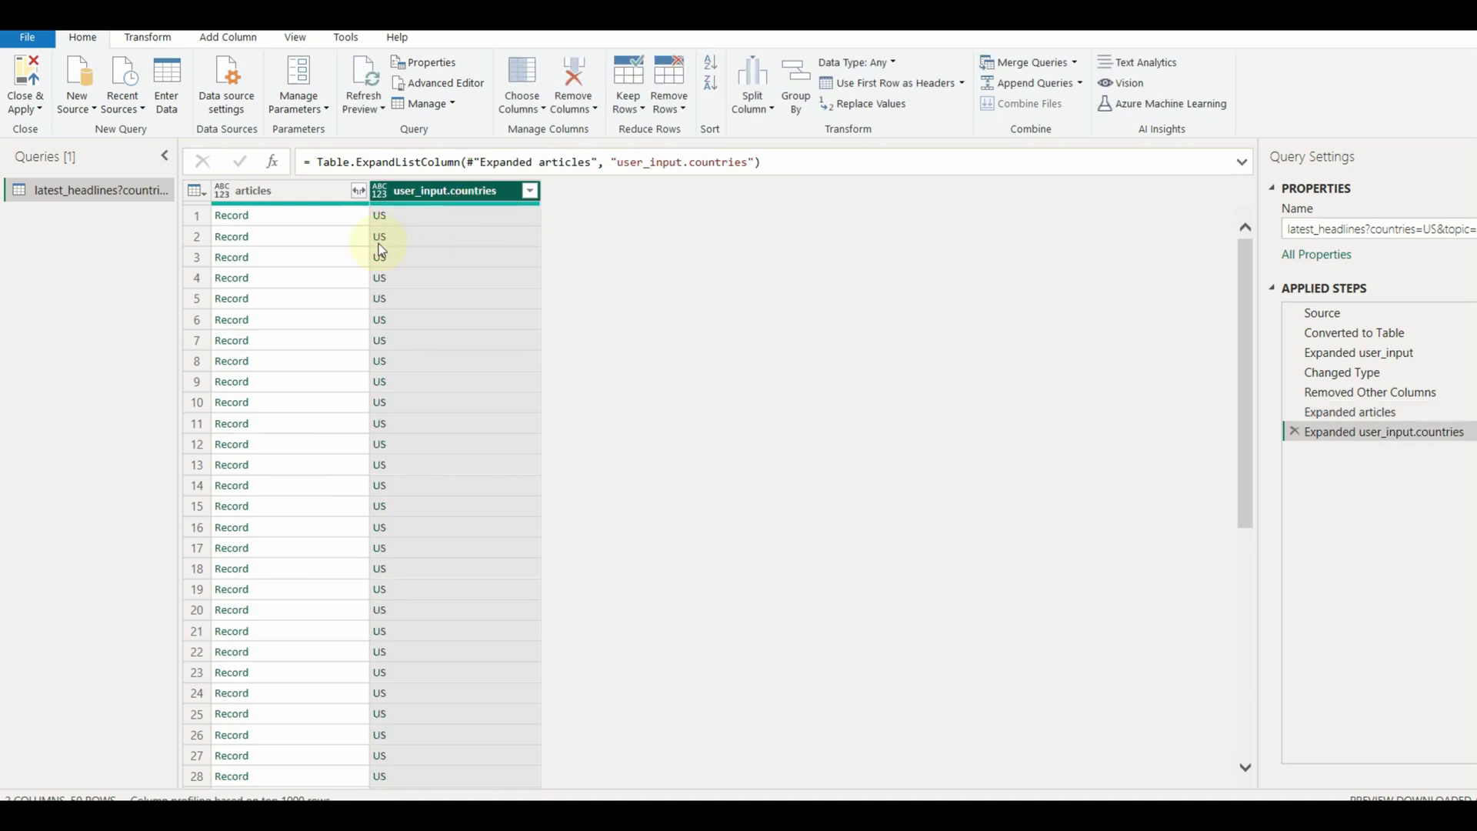
- Expand article records into columns, excluding country, rights, excerpt, published_date_precision, is_opinion, twitter_account, _score and _id
{"action": "left_click", "coordinate": [359, 192]}
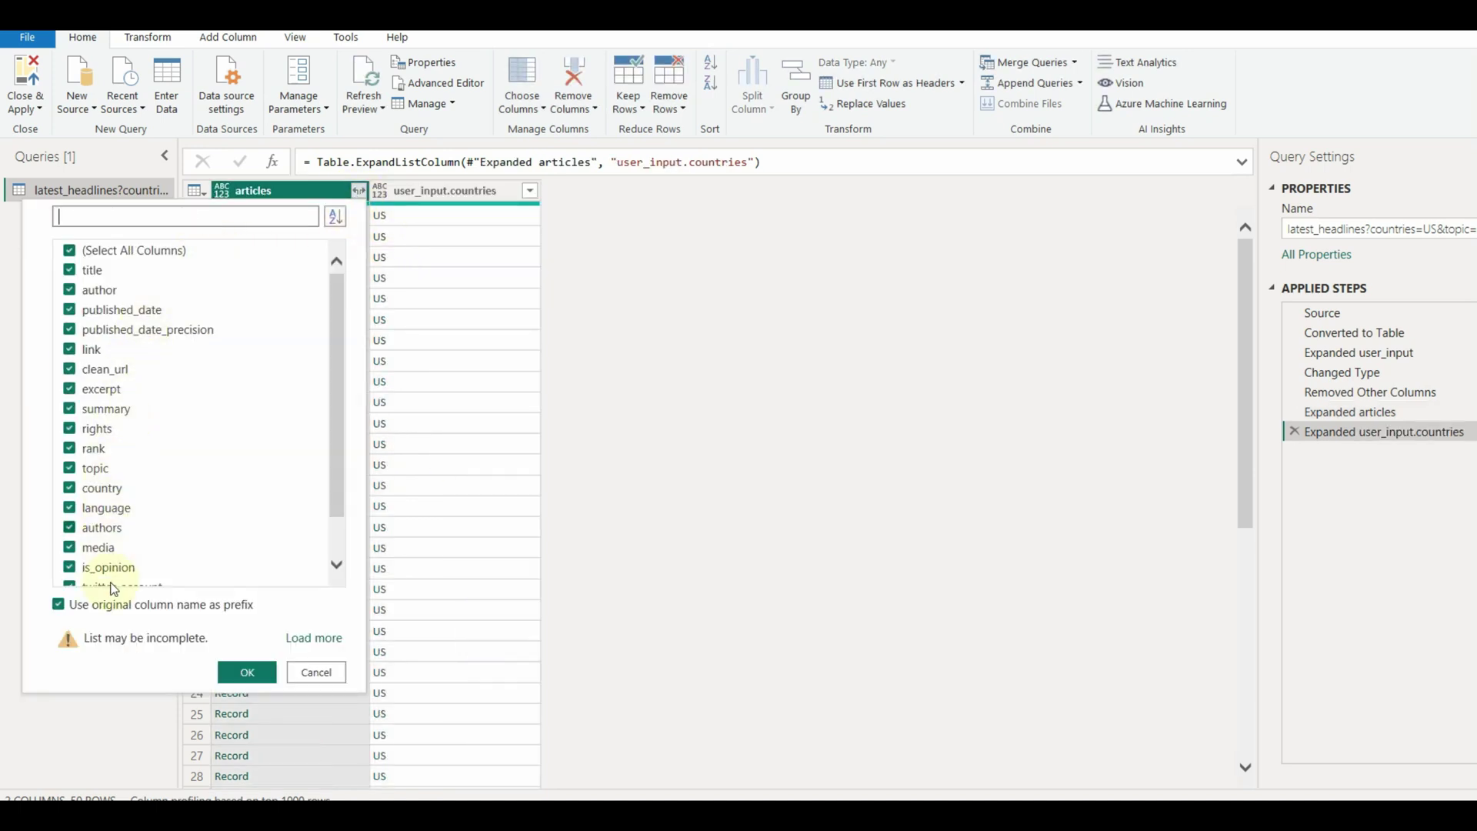
{"action": "scroll", "coordinate": [116, 341], "scroll_direction": "down", "scroll_amount": 2}
{"action": "left_click", "coordinate": [70, 438]}
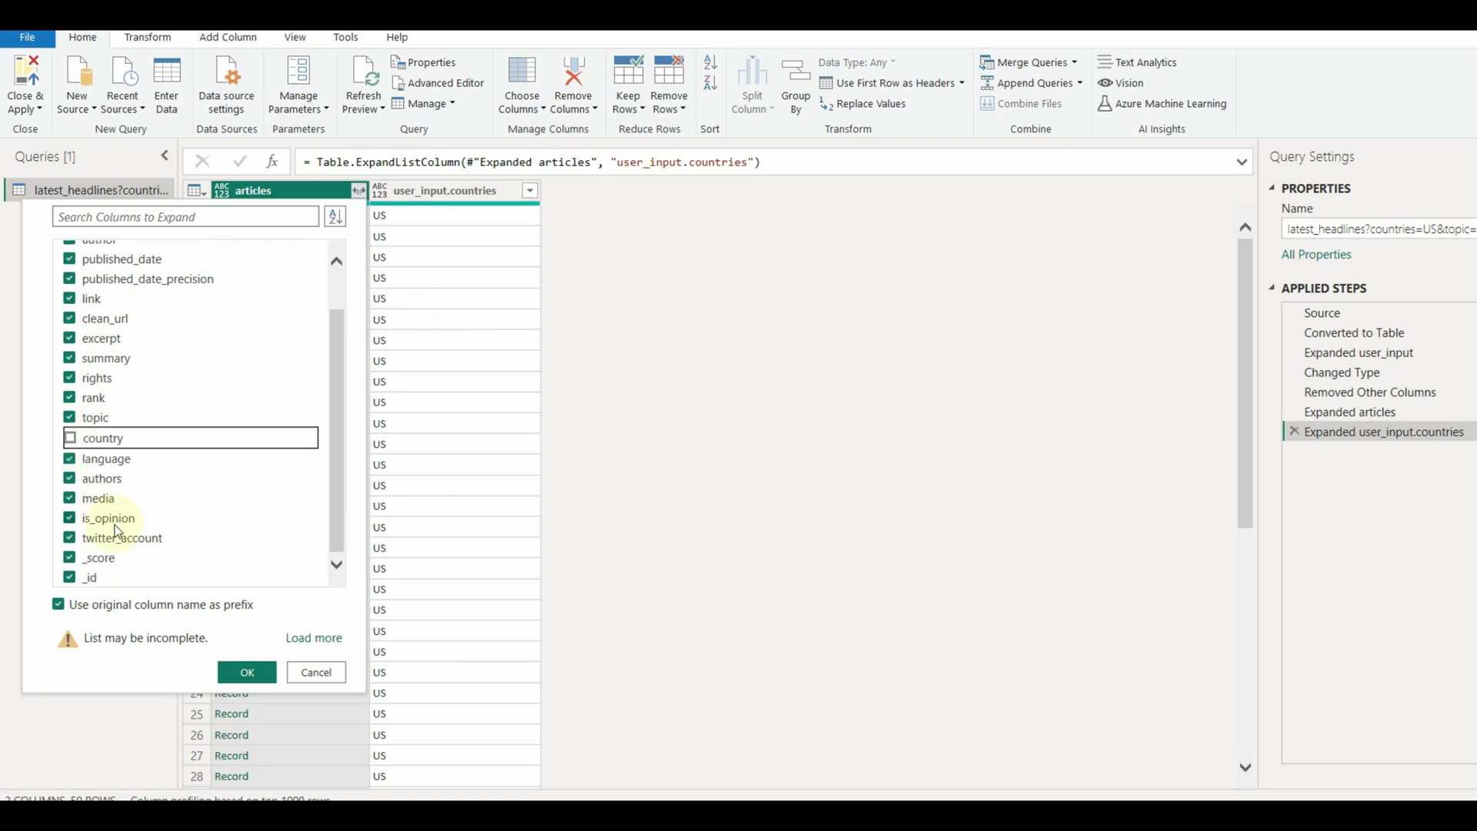
{"action": "scroll", "coordinate": [115, 500], "scroll_direction": "up", "scroll_amount": 2}
{"action": "left_click", "coordinate": [70, 430]}
{"action": "left_click", "coordinate": [70, 389]}
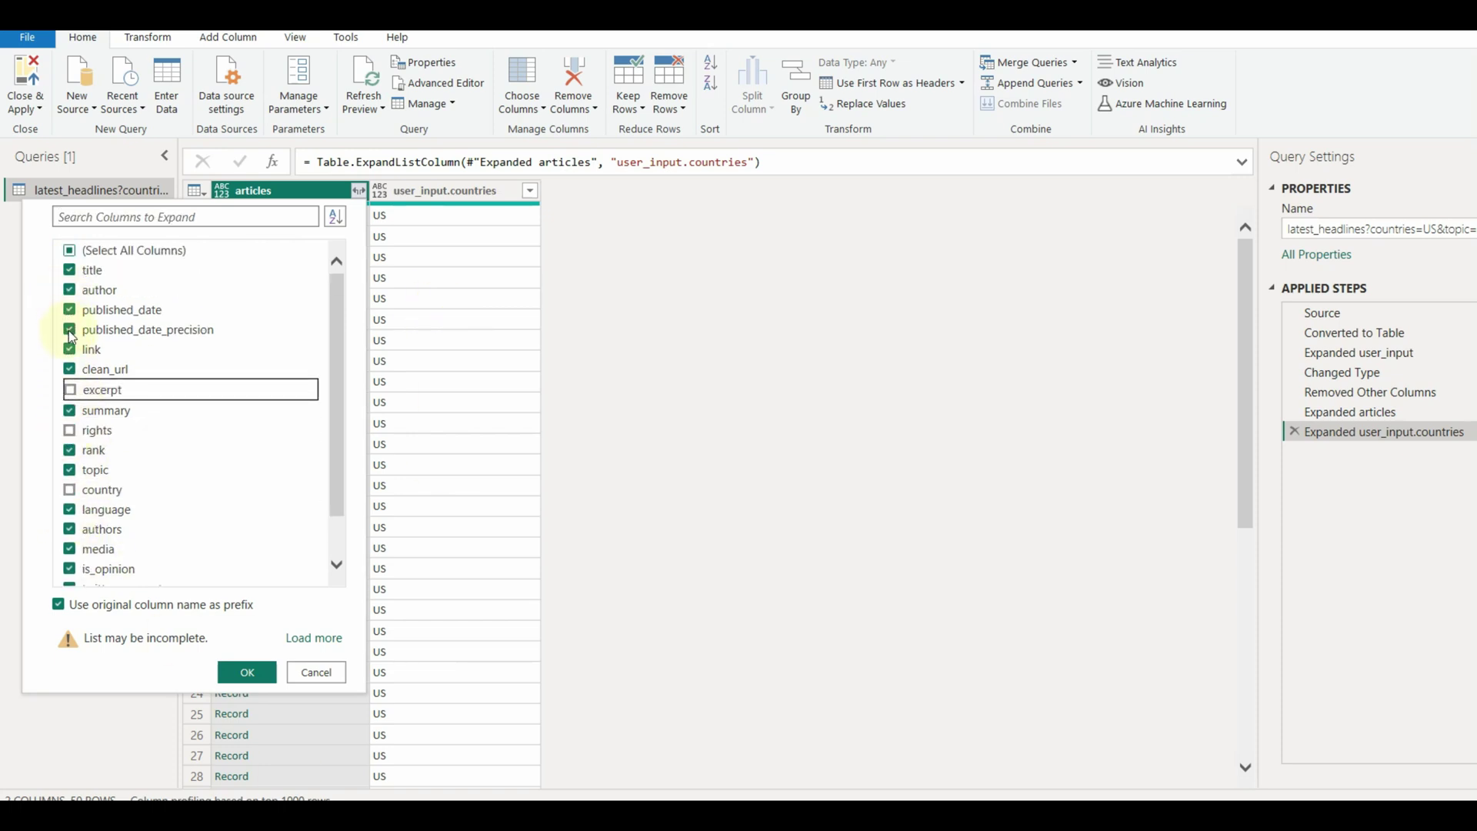
{"action": "left_click", "coordinate": [70, 330]}
{"action": "scroll", "coordinate": [106, 484], "scroll_direction": "down", "scroll_amount": 1}
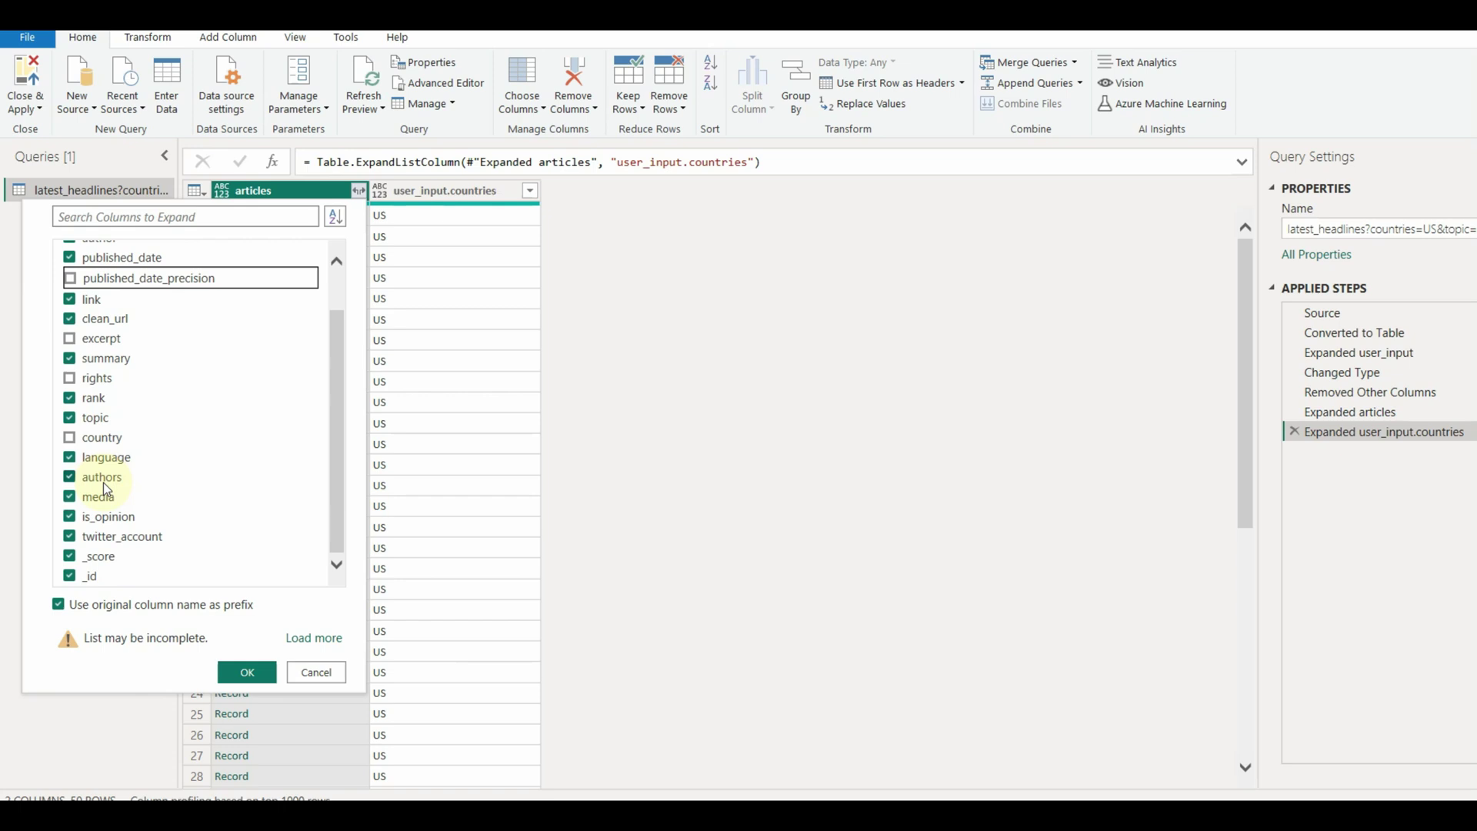
{"action": "left_click", "coordinate": [70, 517]}
{"action": "left_click", "coordinate": [70, 536]}
{"action": "left_click", "coordinate": [70, 556]}
{"action": "left_click", "coordinate": [70, 577]}
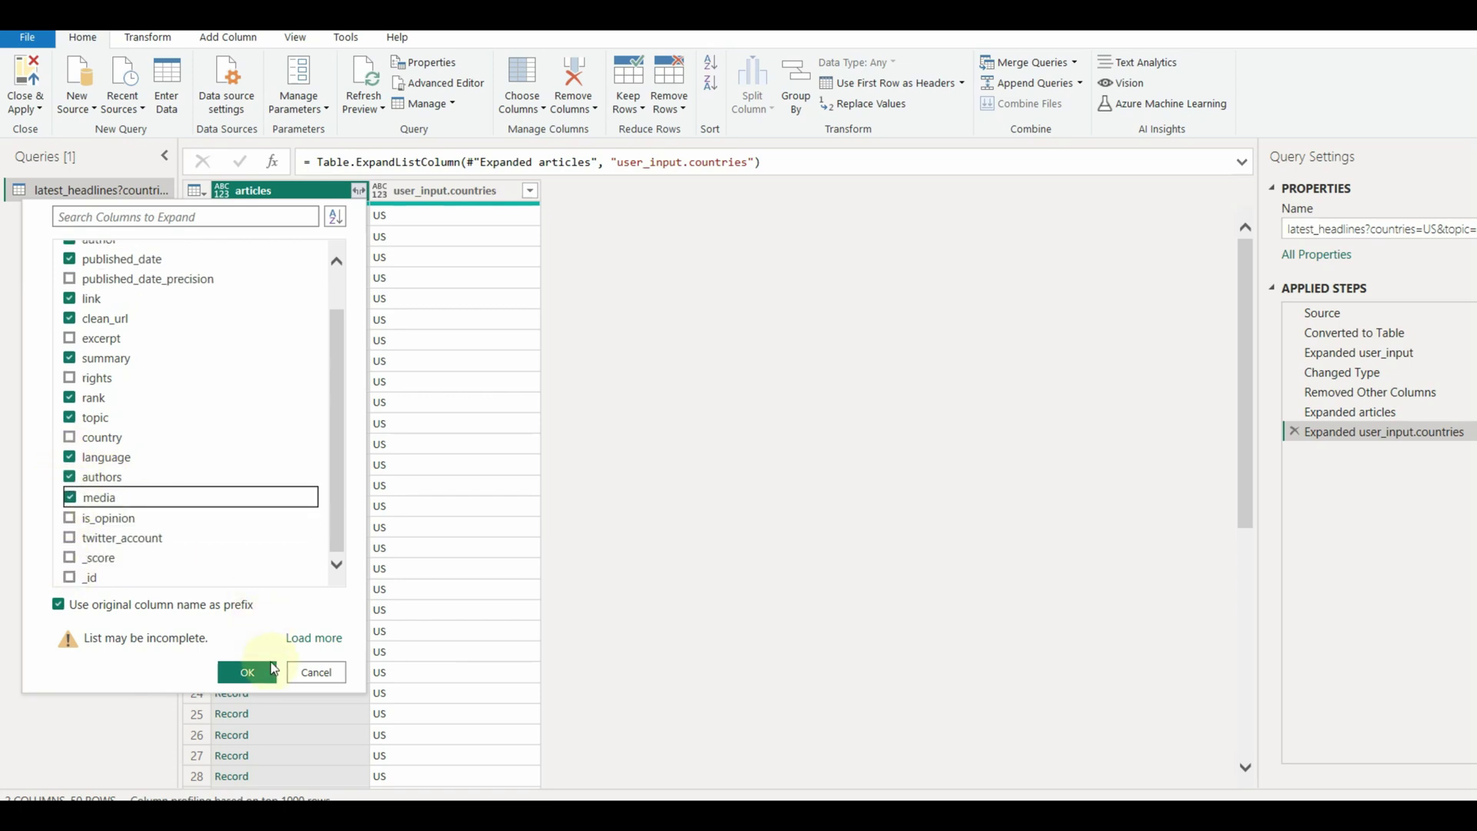
{"action": "left_click", "coordinate": [336, 650]}
{"action": "scroll", "coordinate": [247, 495], "scroll_direction": "down", "scroll_amount": 2}
{"action": "scroll", "coordinate": [244, 507], "scroll_direction": "up", "scroll_amount": 2}
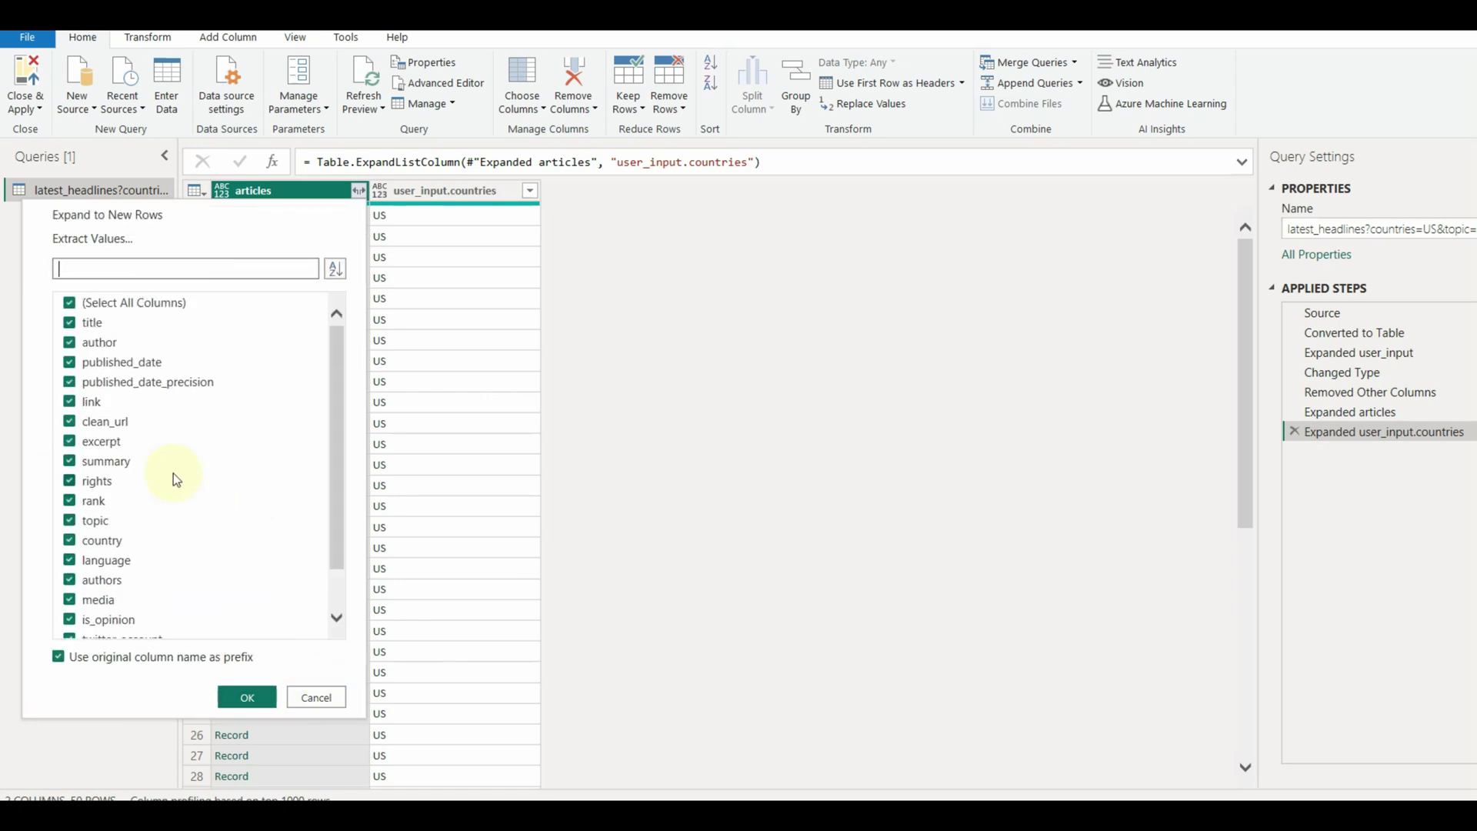
{"action": "left_click", "coordinate": [246, 698]}
- Select the articles.title, published_date, link and clean_url columns as the ones to keep
{"action": "left_click", "coordinate": [537, 611]}
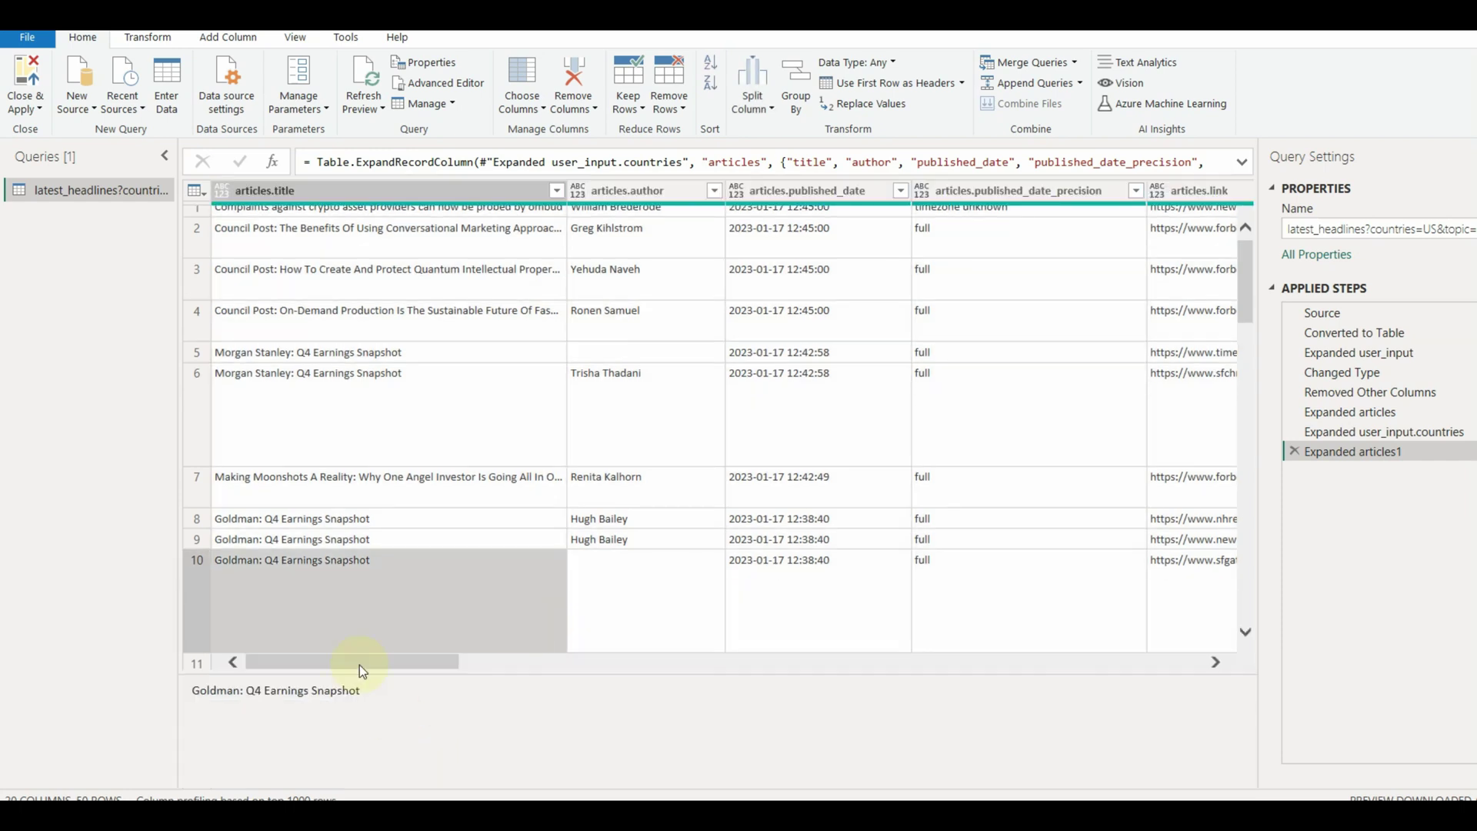
{"action": "left_click", "coordinate": [342, 192]}
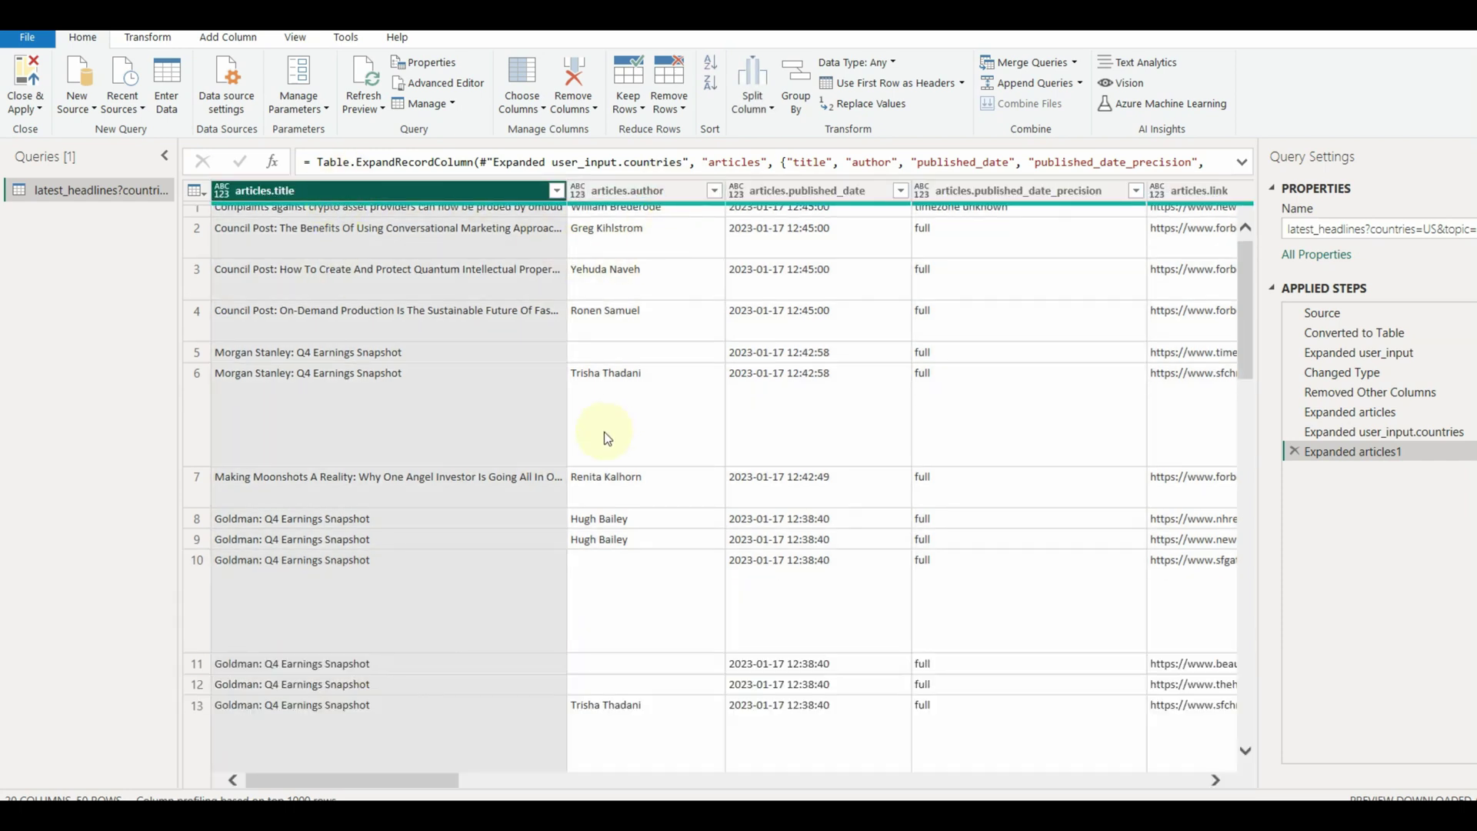
{"action": "scroll", "coordinate": [603, 432], "scroll_direction": "up", "scroll_amount": 1}
{"action": "left_click", "coordinate": [828, 194], "text": "ctrl"}
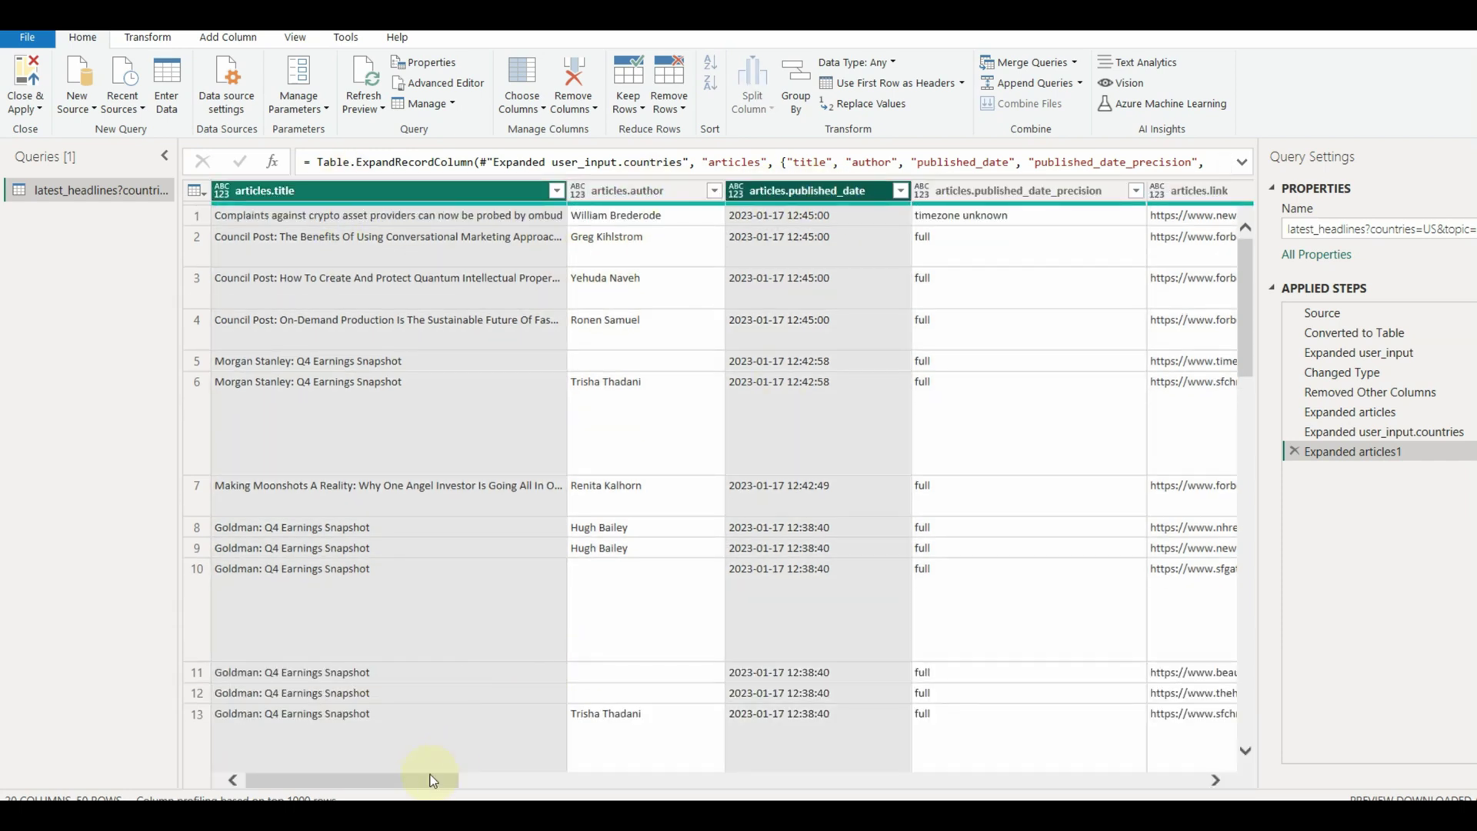
{"action": "left_click_drag", "start_coordinate": [432, 780], "coordinate": [274, 778]}
{"action": "left_click", "coordinate": [733, 462], "text": "ctrl"}
{"action": "left_click", "coordinate": [668, 257], "text": "ctrl"}
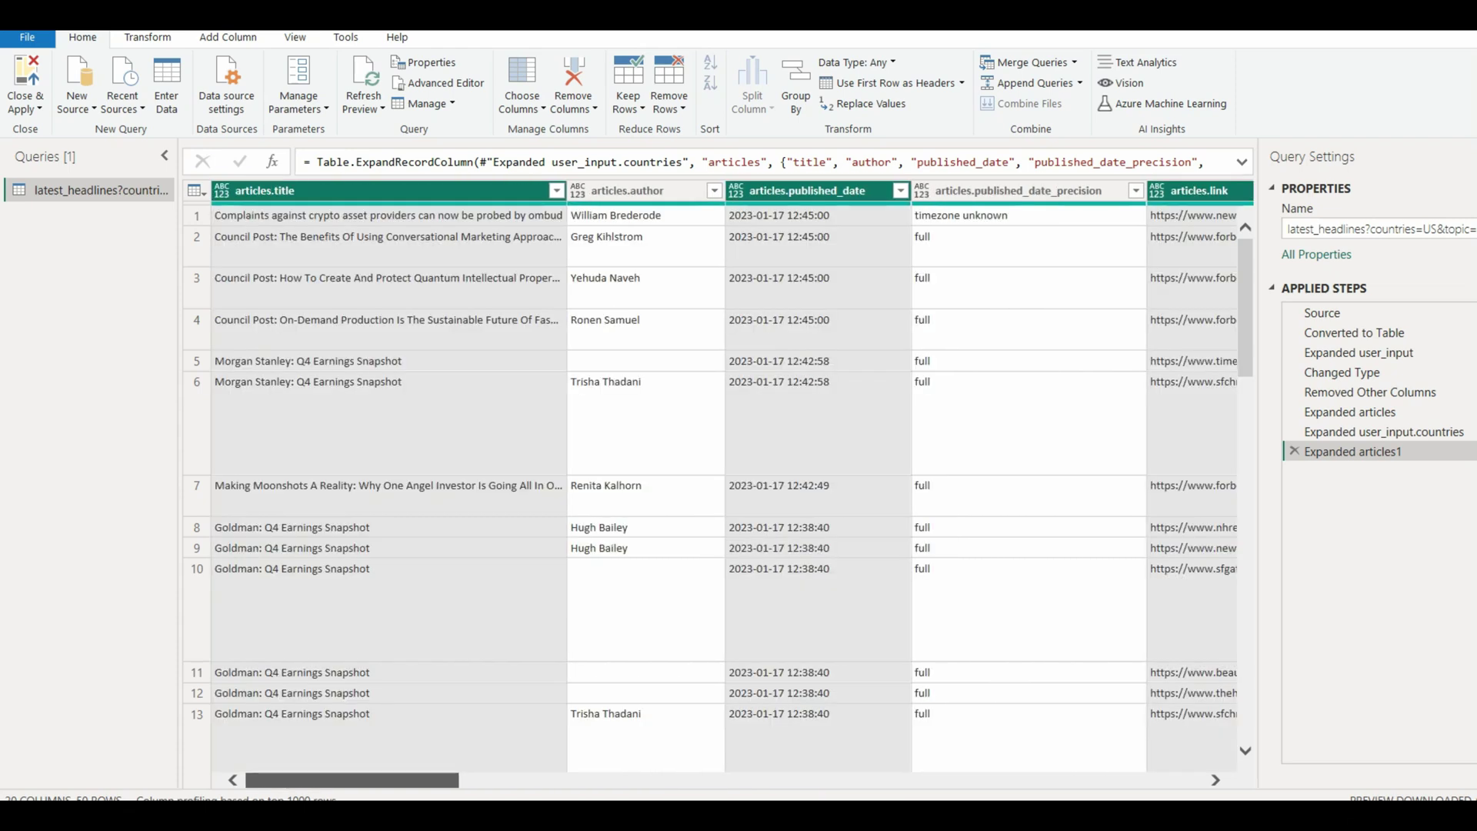
{"action": "right_click", "coordinate": [350, 193]}
- Keep only the four columns and rename articles.title to Title and published_date to Published Date
{"action": "left_click", "coordinate": [443, 249]}
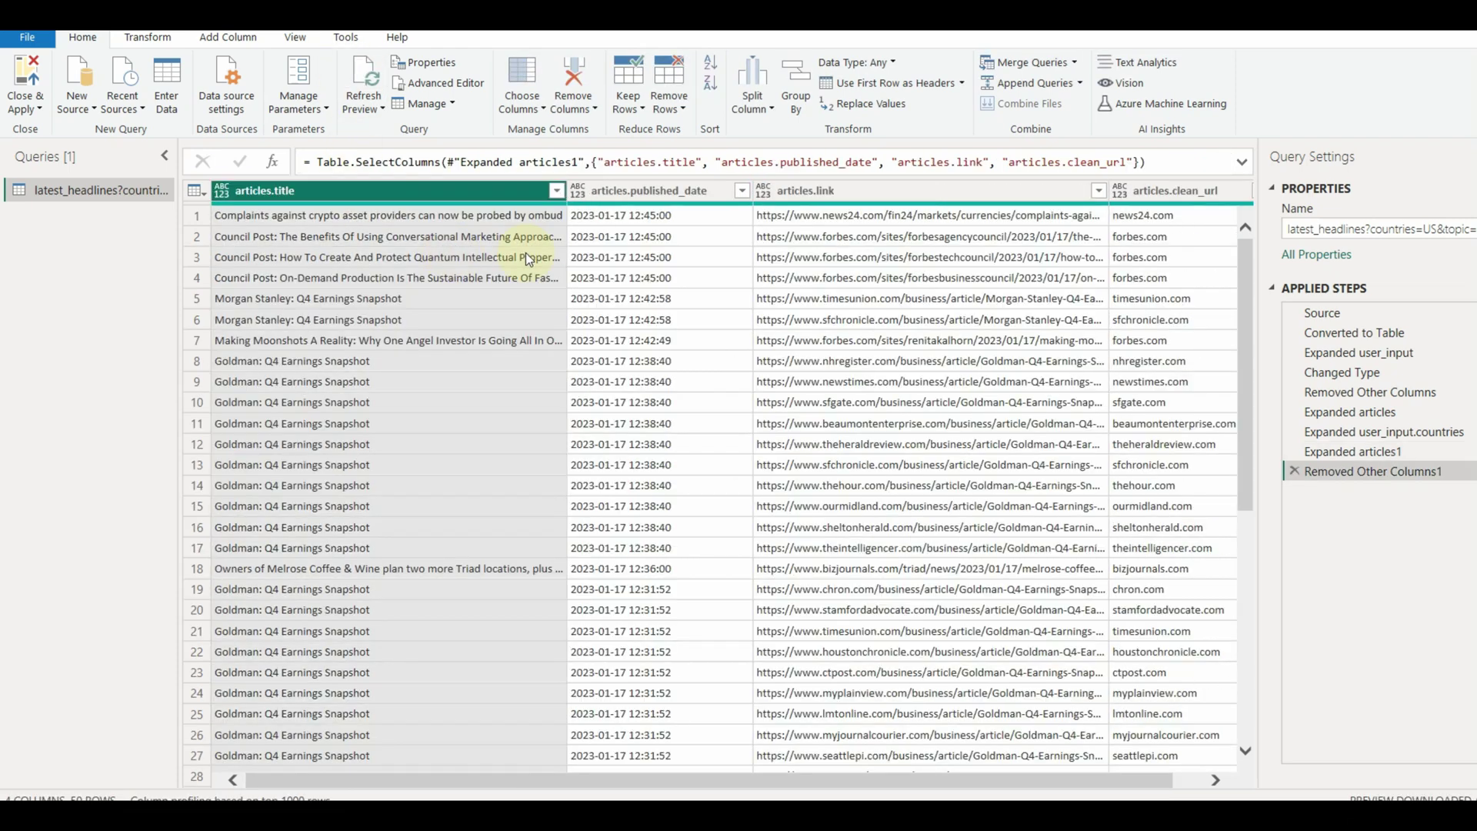
{"action": "double_click", "coordinate": [387, 191]}
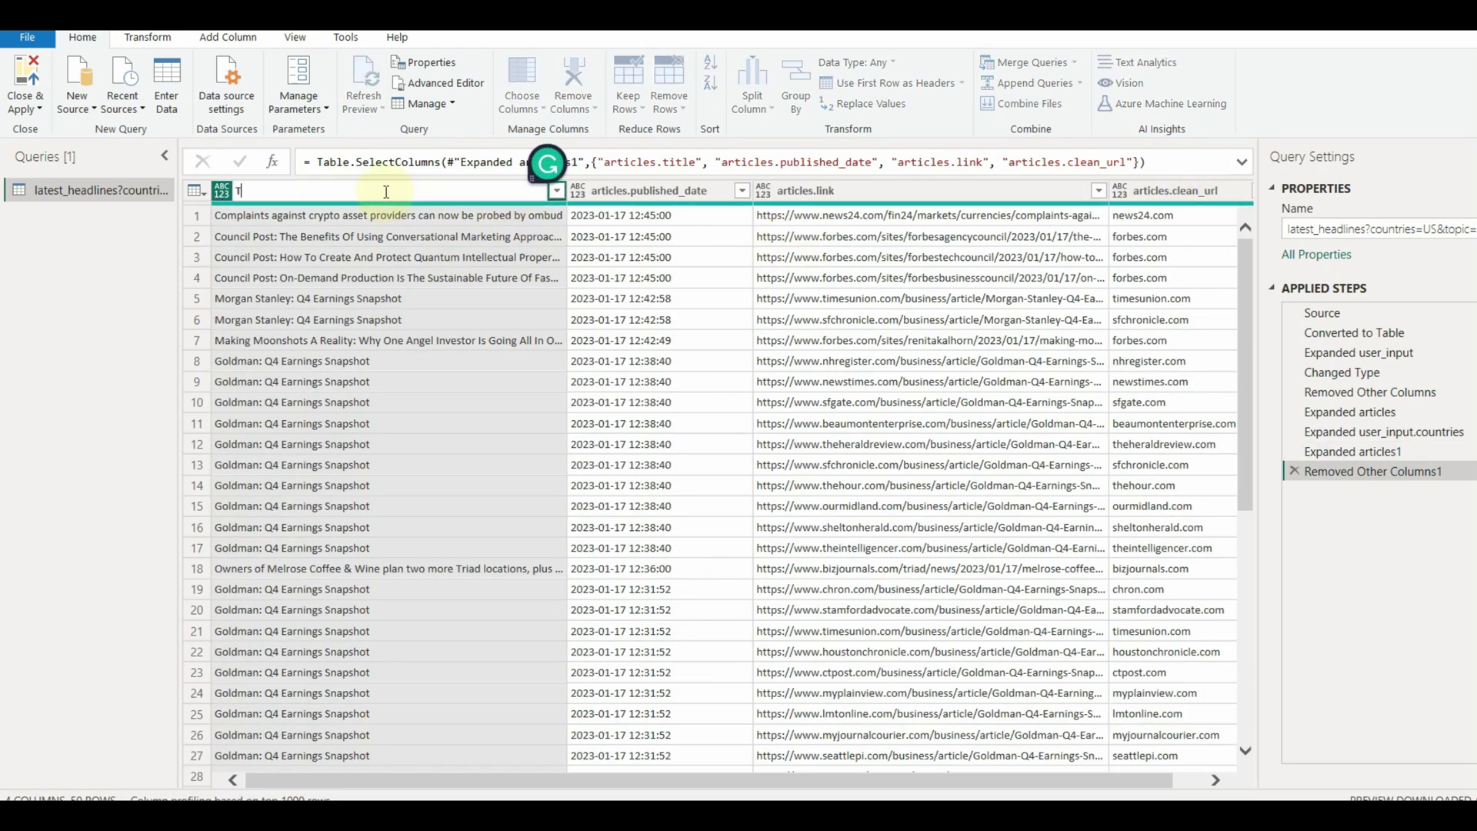
{"action": "type", "text": "Title"}
{"action": "key", "text": "Return"}
{"action": "double_click", "coordinate": [646, 192]}
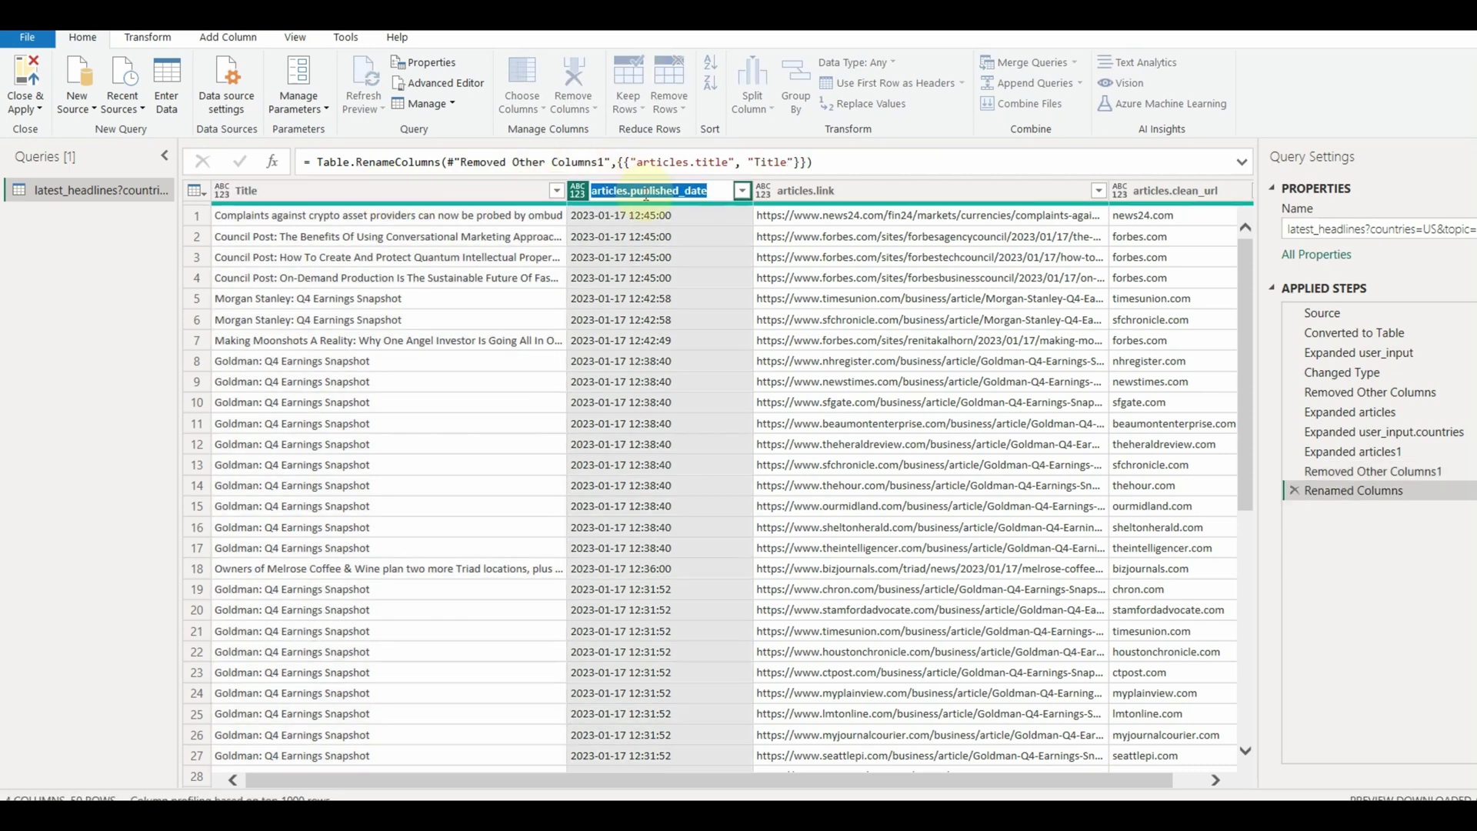
{"action": "type", "text": "P"}
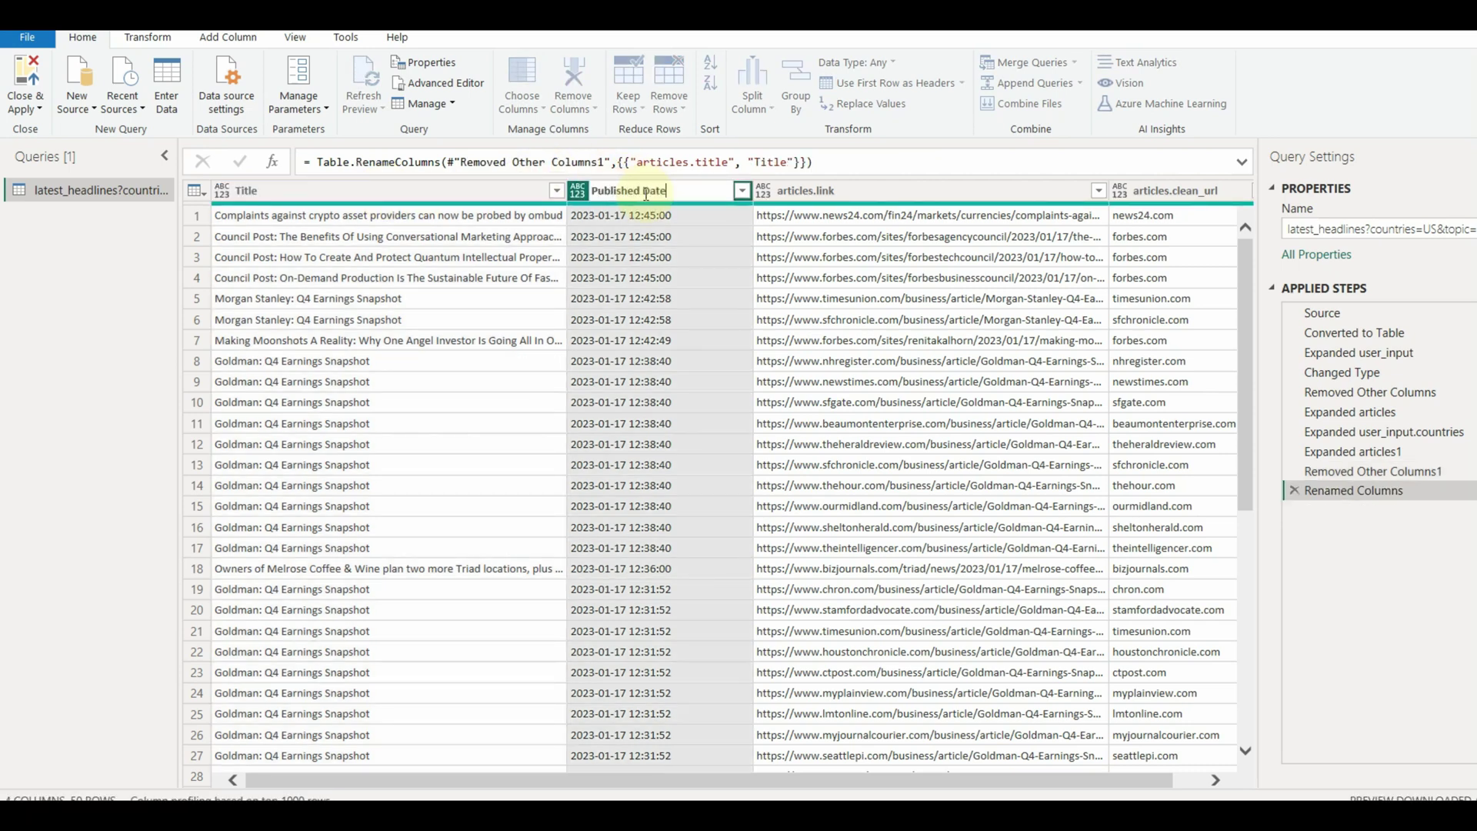
{"action": "type", "text": "ublished Date"}
{"action": "key", "text": "Return"}
- Rename articles.link to URL and articles.clean_url to Source
{"action": "double_click", "coordinate": [802, 190]}
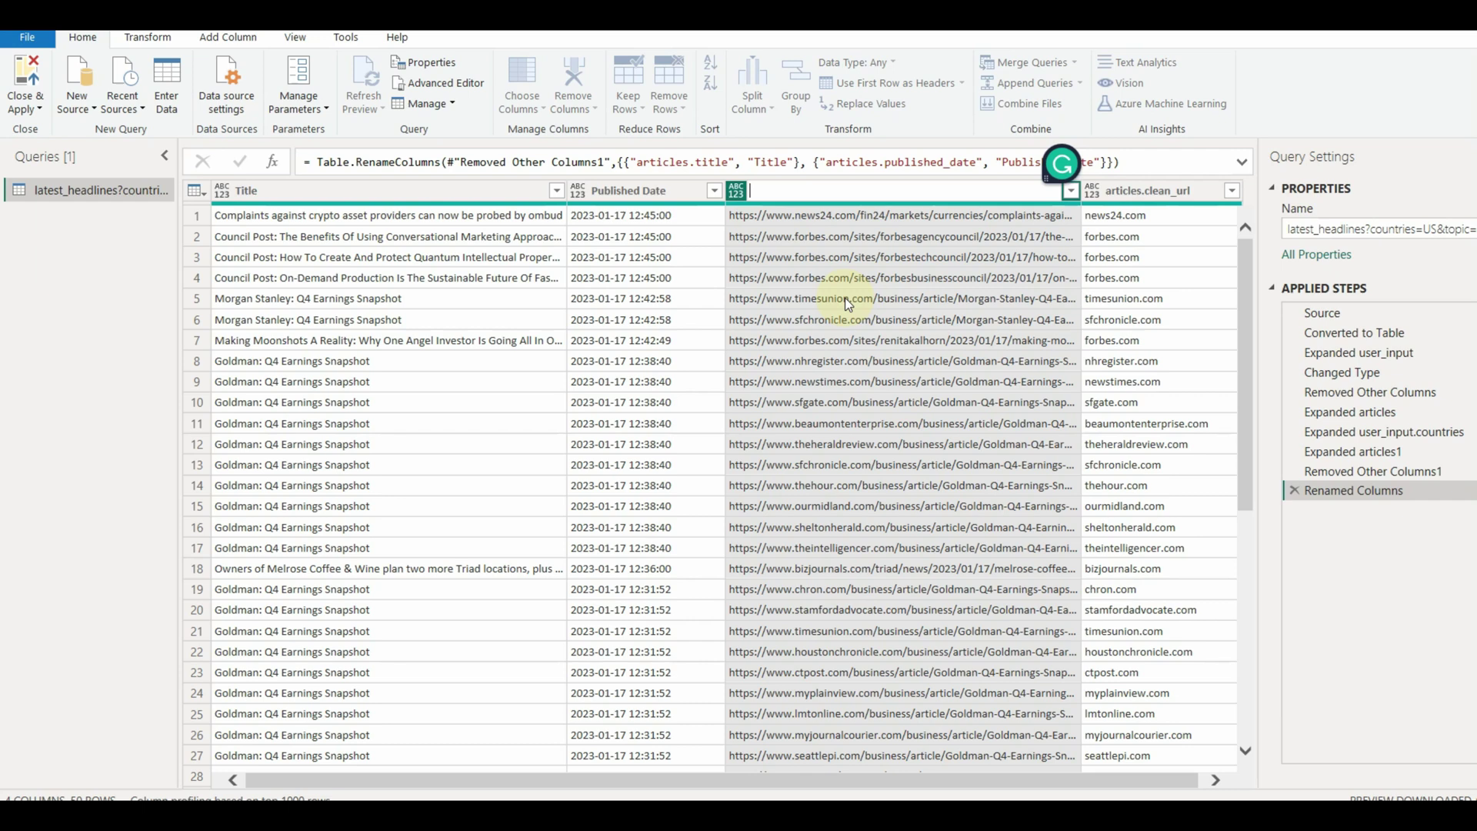
{"action": "type", "text": "URL"}
{"action": "key", "text": "Return"}
{"action": "double_click", "coordinate": [1157, 192]}
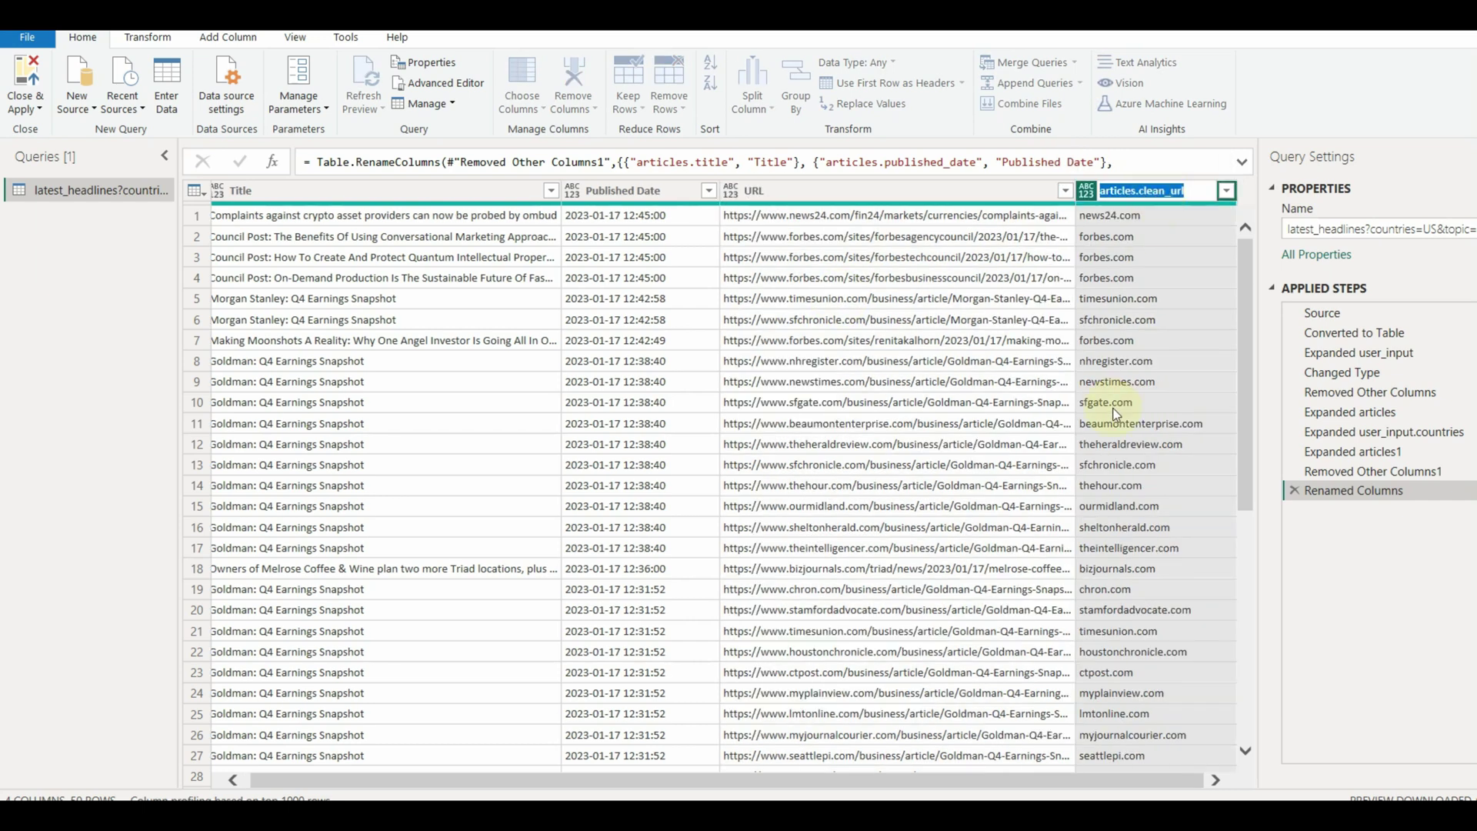
{"action": "type", "text": "Source"}
{"action": "key", "text": "Return"}
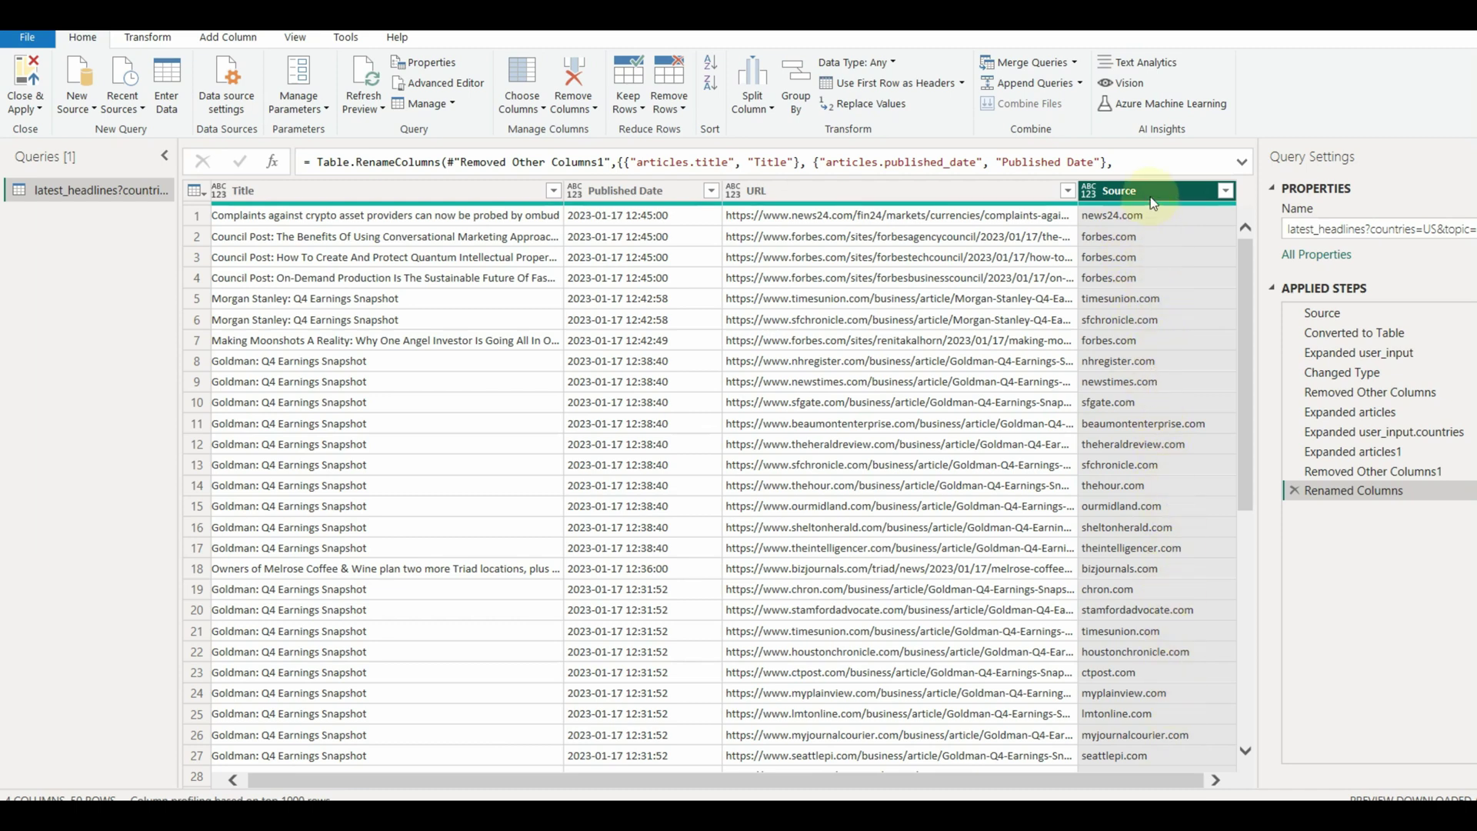
- Split Source at each '.' delimiter, remove Source.2, and rename Source.1 back to Source
{"action": "left_click", "coordinate": [762, 113]}
{"action": "left_click", "coordinate": [838, 131]}
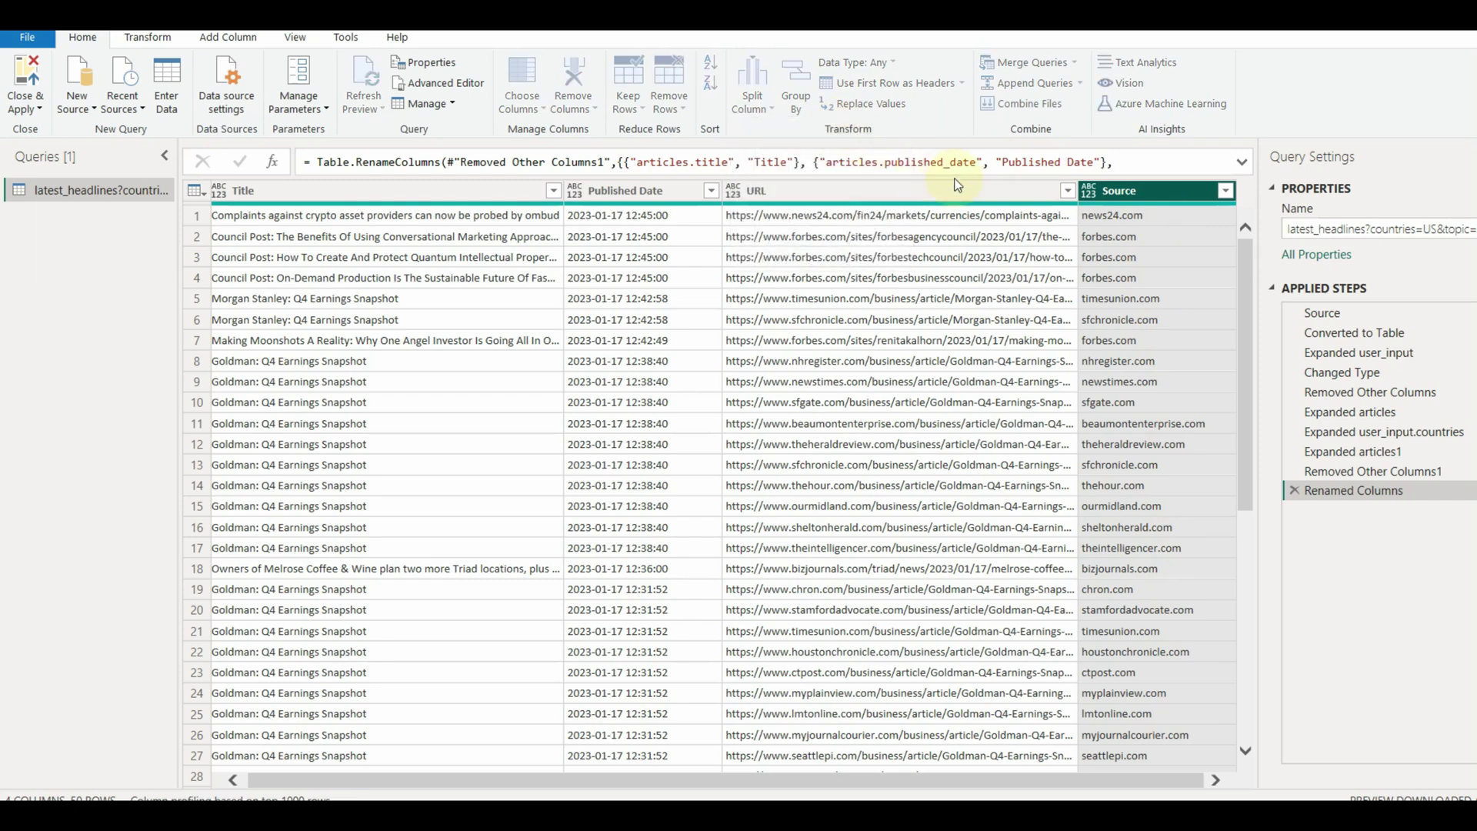
{"action": "left_click", "coordinate": [536, 293]}
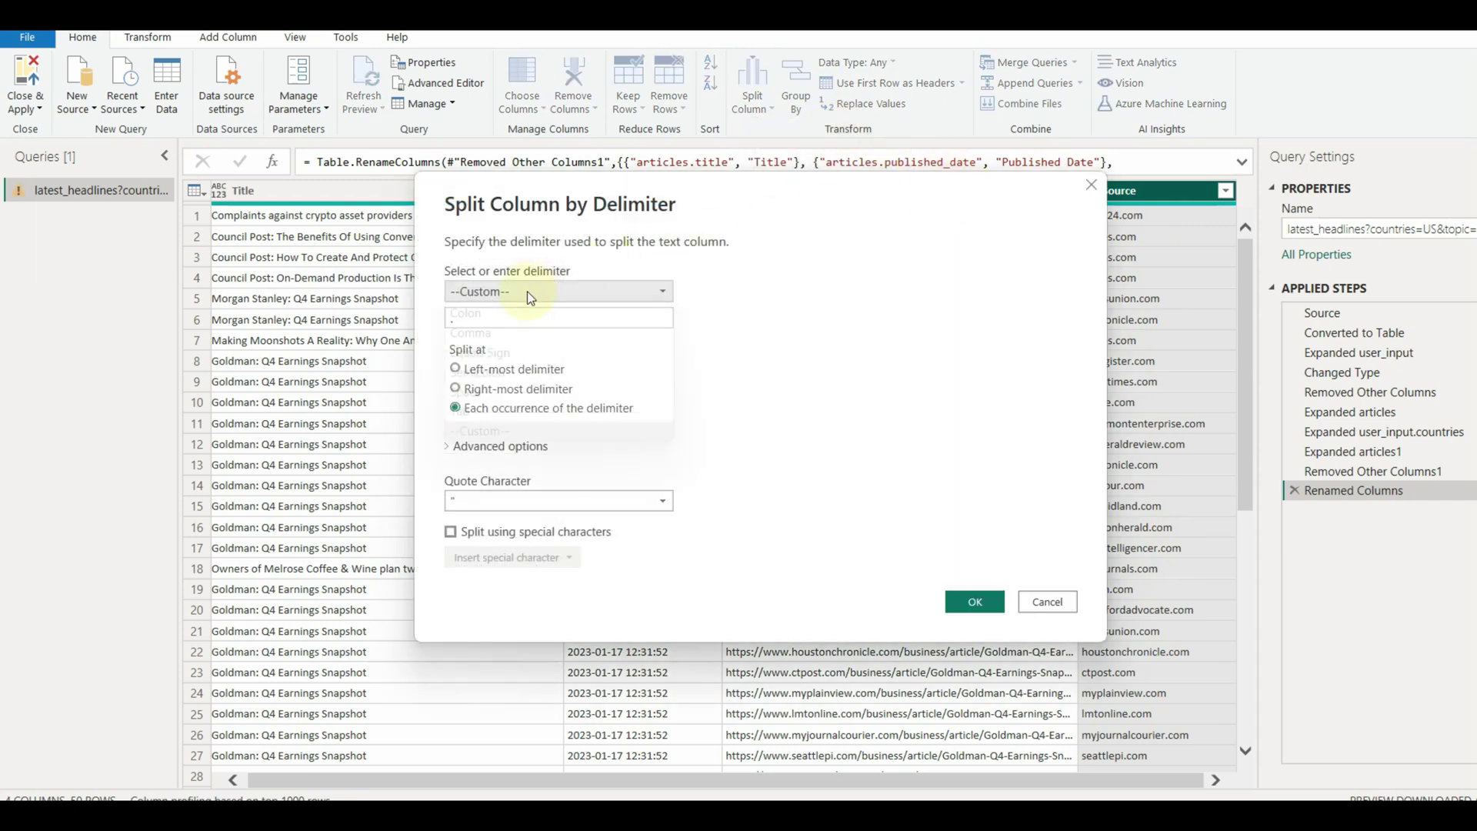
{"action": "left_click", "coordinate": [750, 347]}
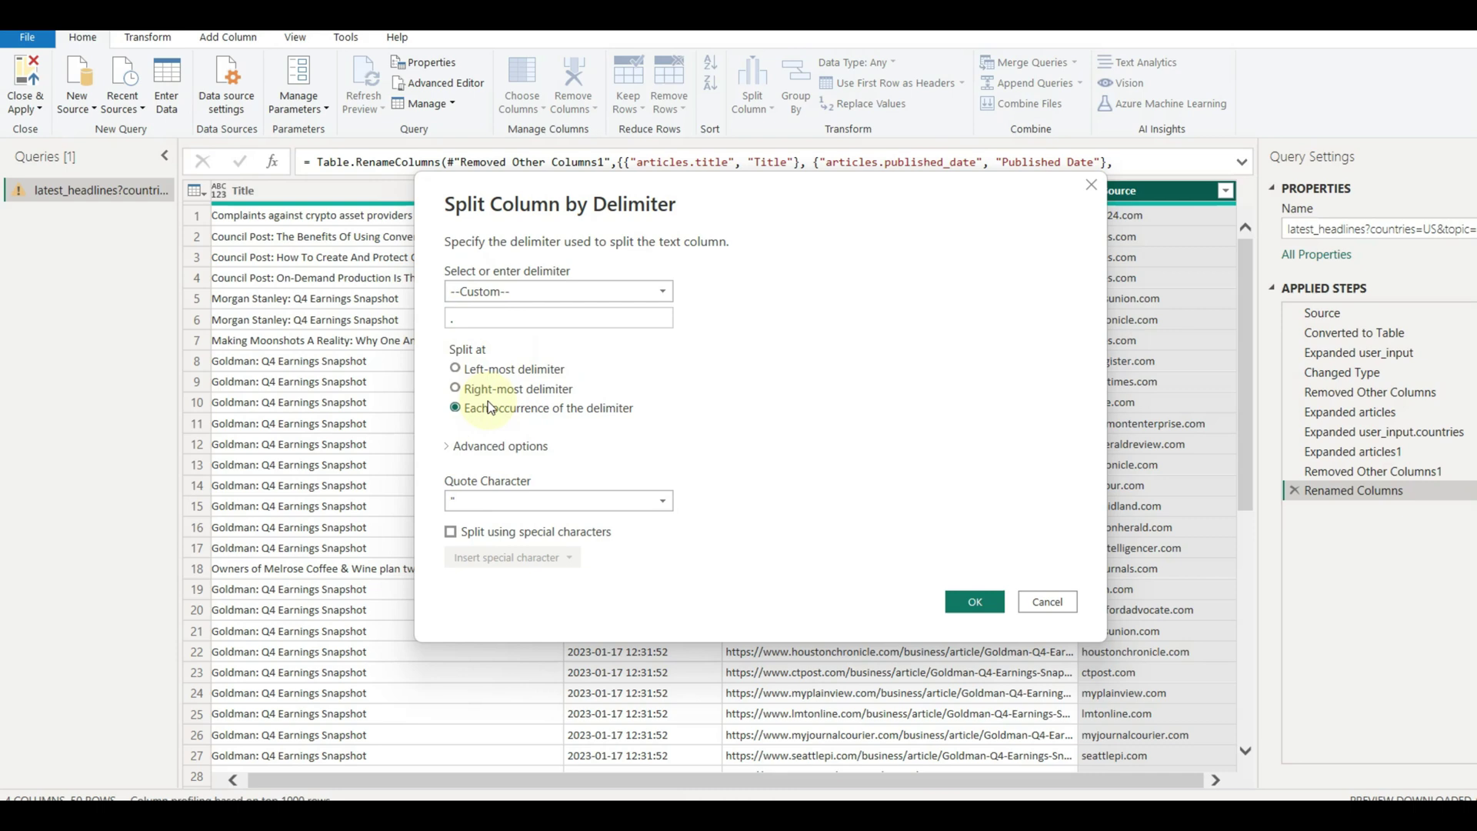
{"action": "left_click", "coordinate": [974, 602]}
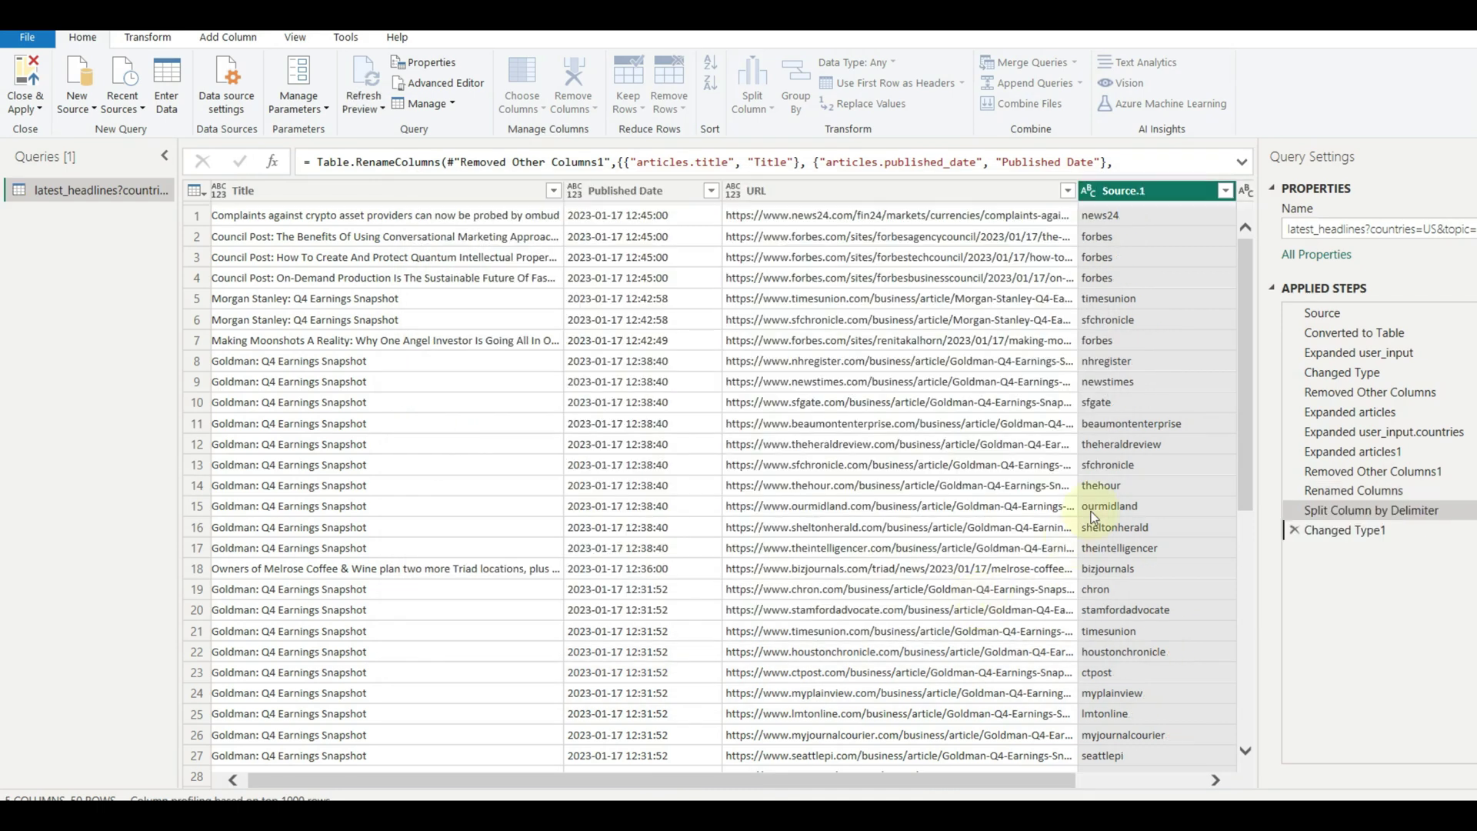
{"action": "left_click_drag", "start_coordinate": [1073, 786], "coordinate": [1200, 786]}
{"action": "right_click", "coordinate": [1142, 193]}
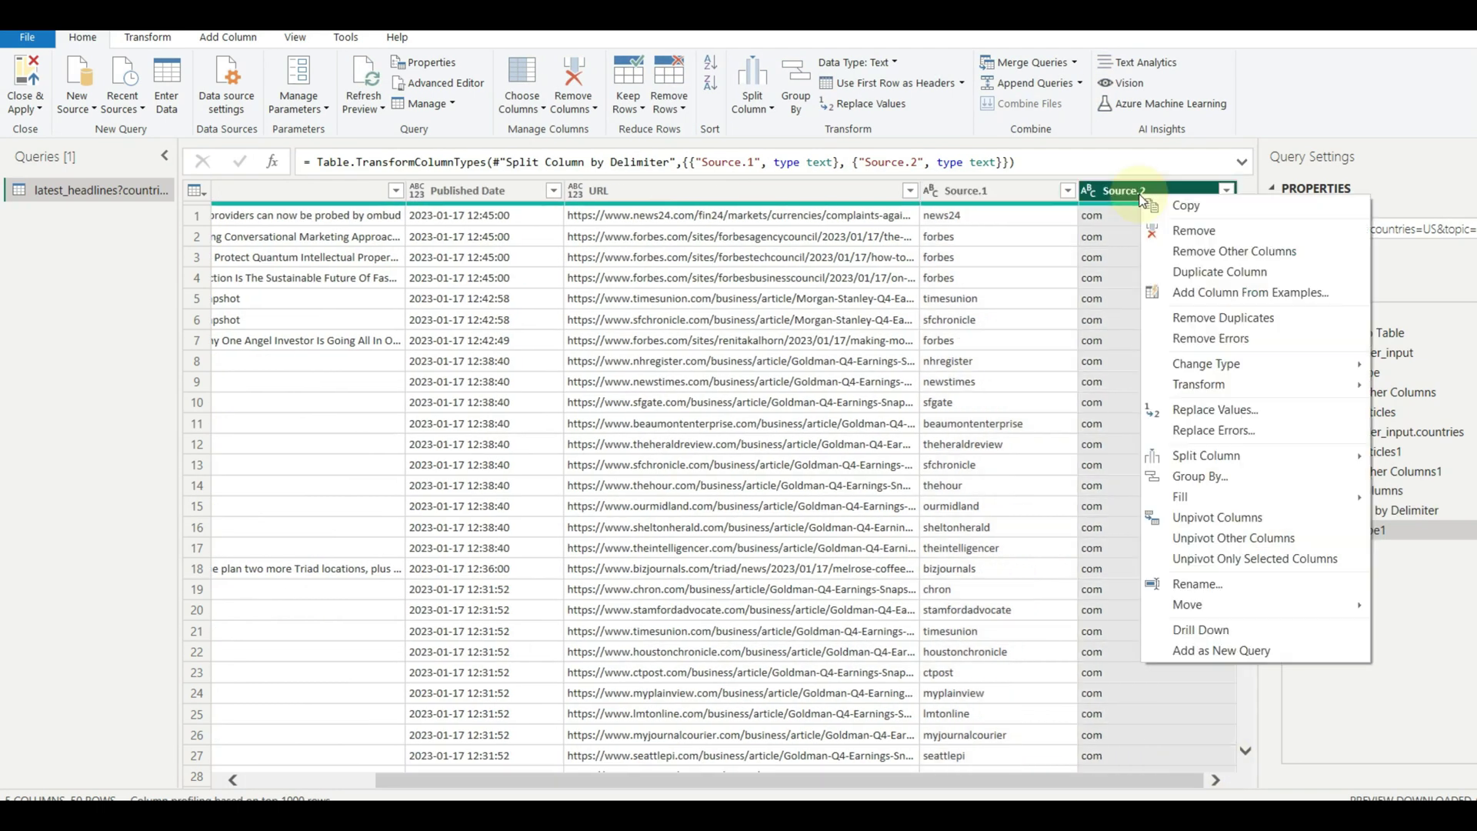
{"action": "left_click", "coordinate": [1194, 230]}
{"action": "double_click", "coordinate": [1179, 191]}
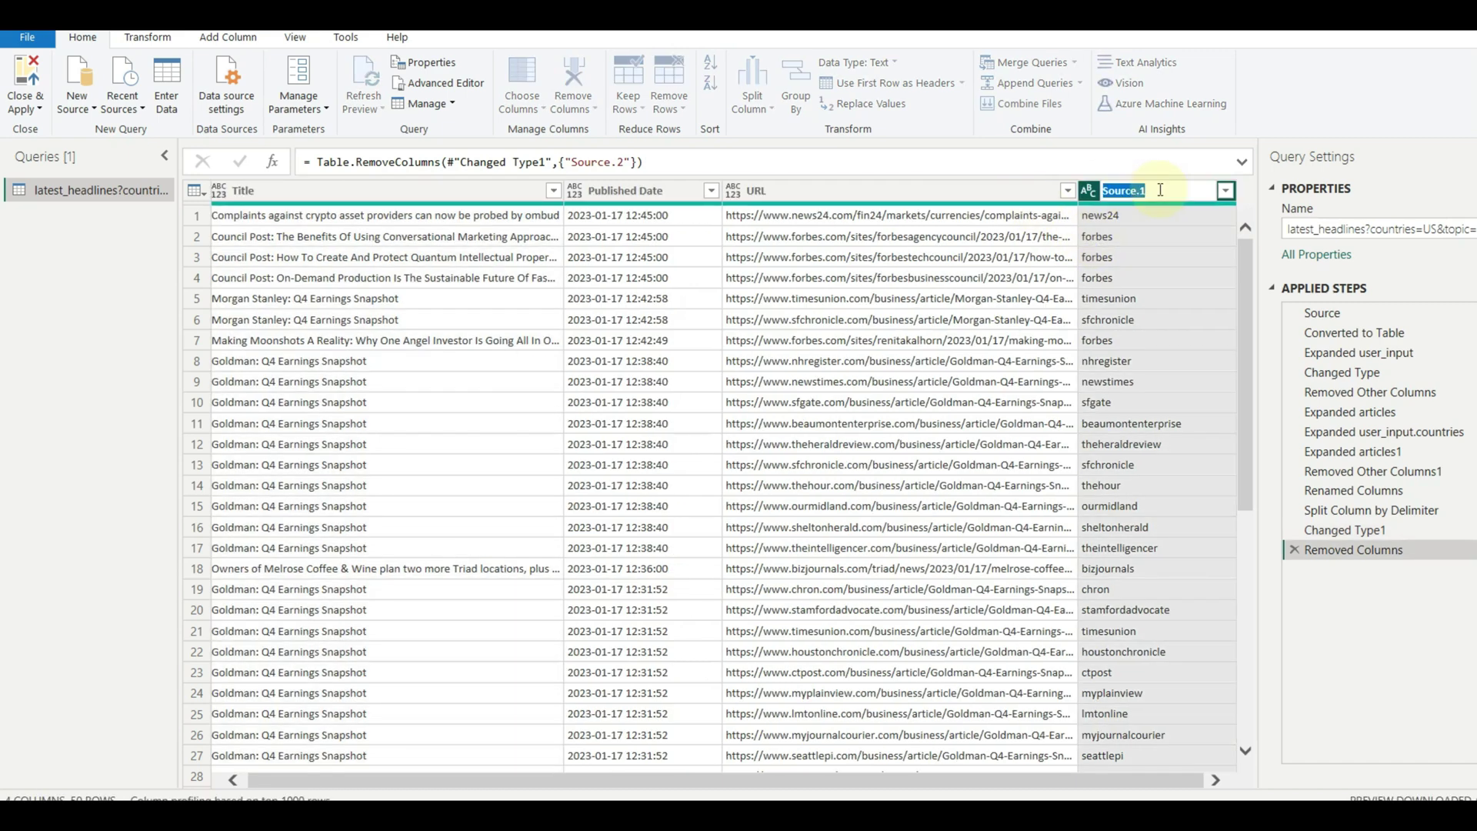
{"action": "key", "text": "Return"}
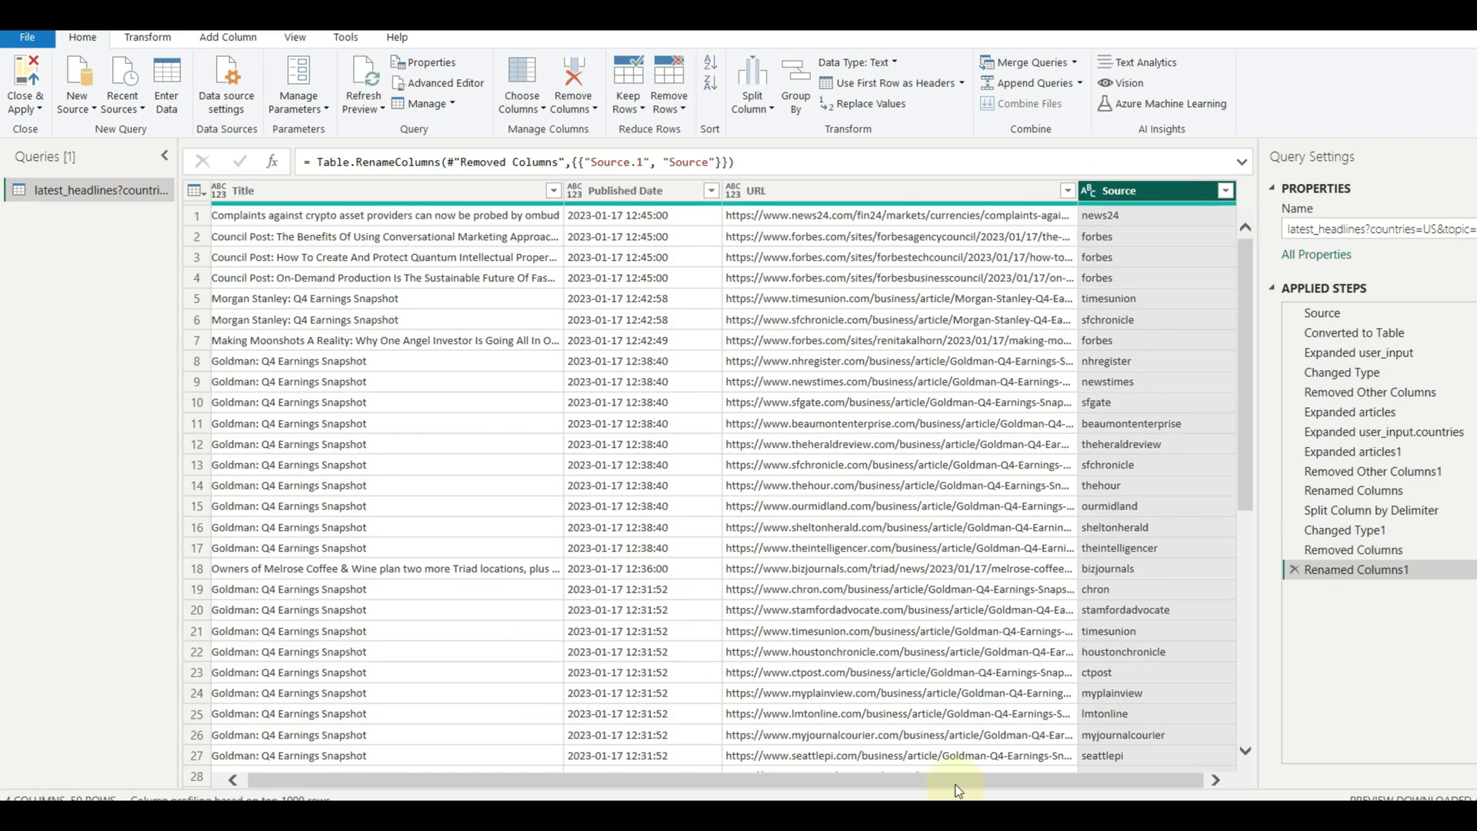
- Rename the query to NewsCatcherAPI
{"action": "triple_click", "coordinate": [1394, 224]}
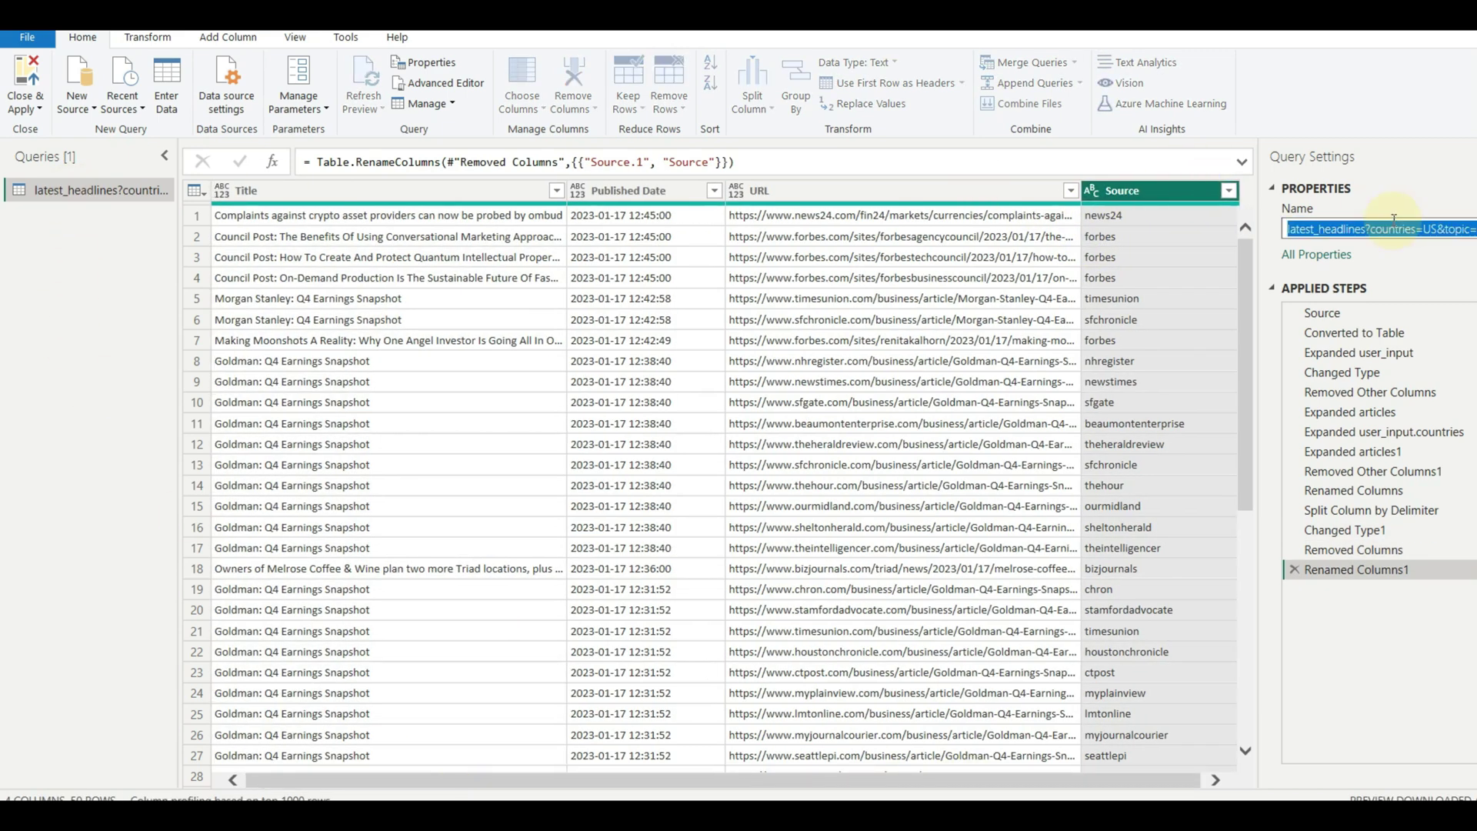
{"action": "type", "text": "NewsCat"}
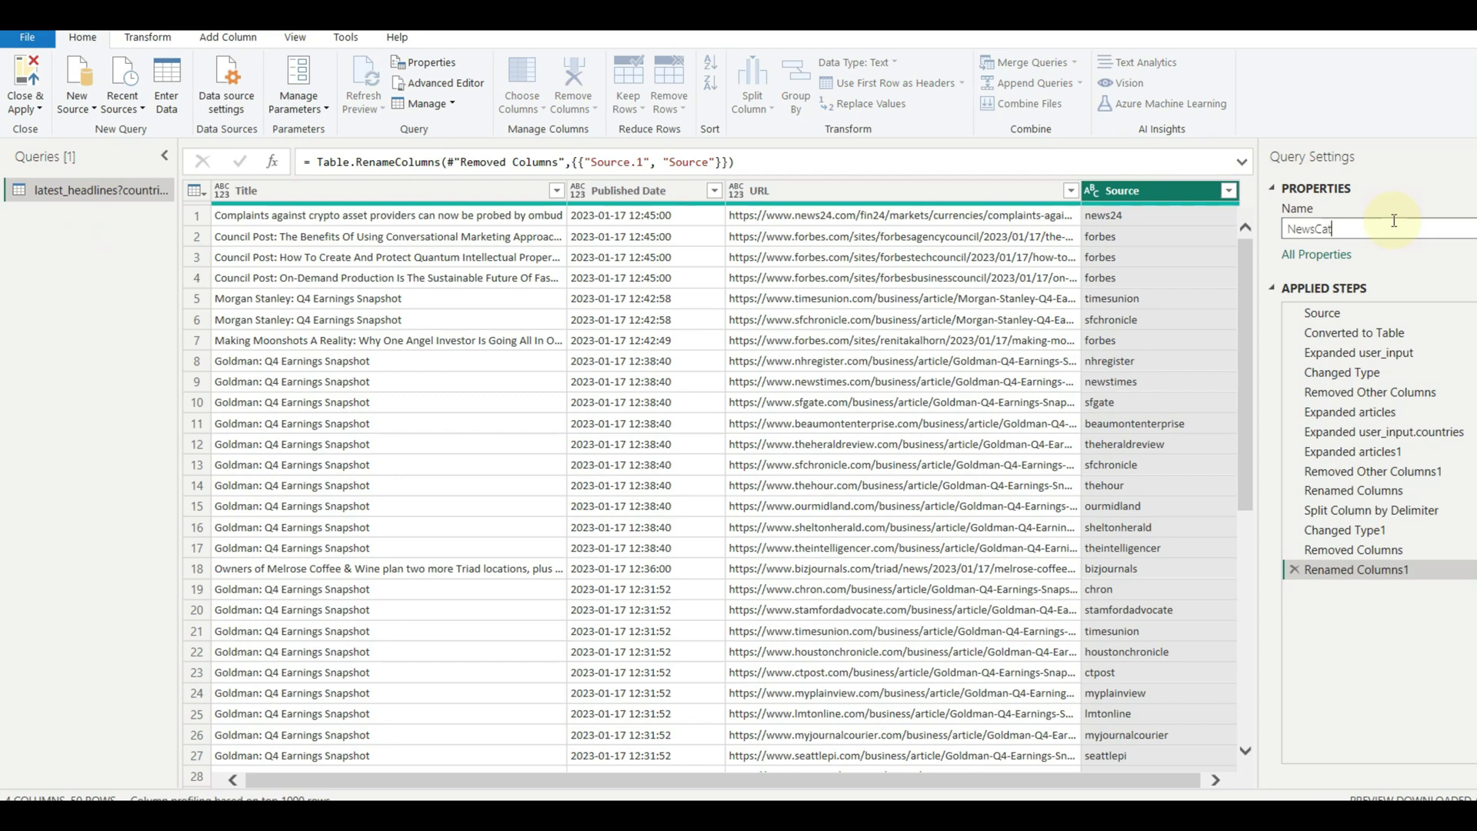
{"action": "type", "text": "cherAPI"}
{"action": "key", "text": "Return"}
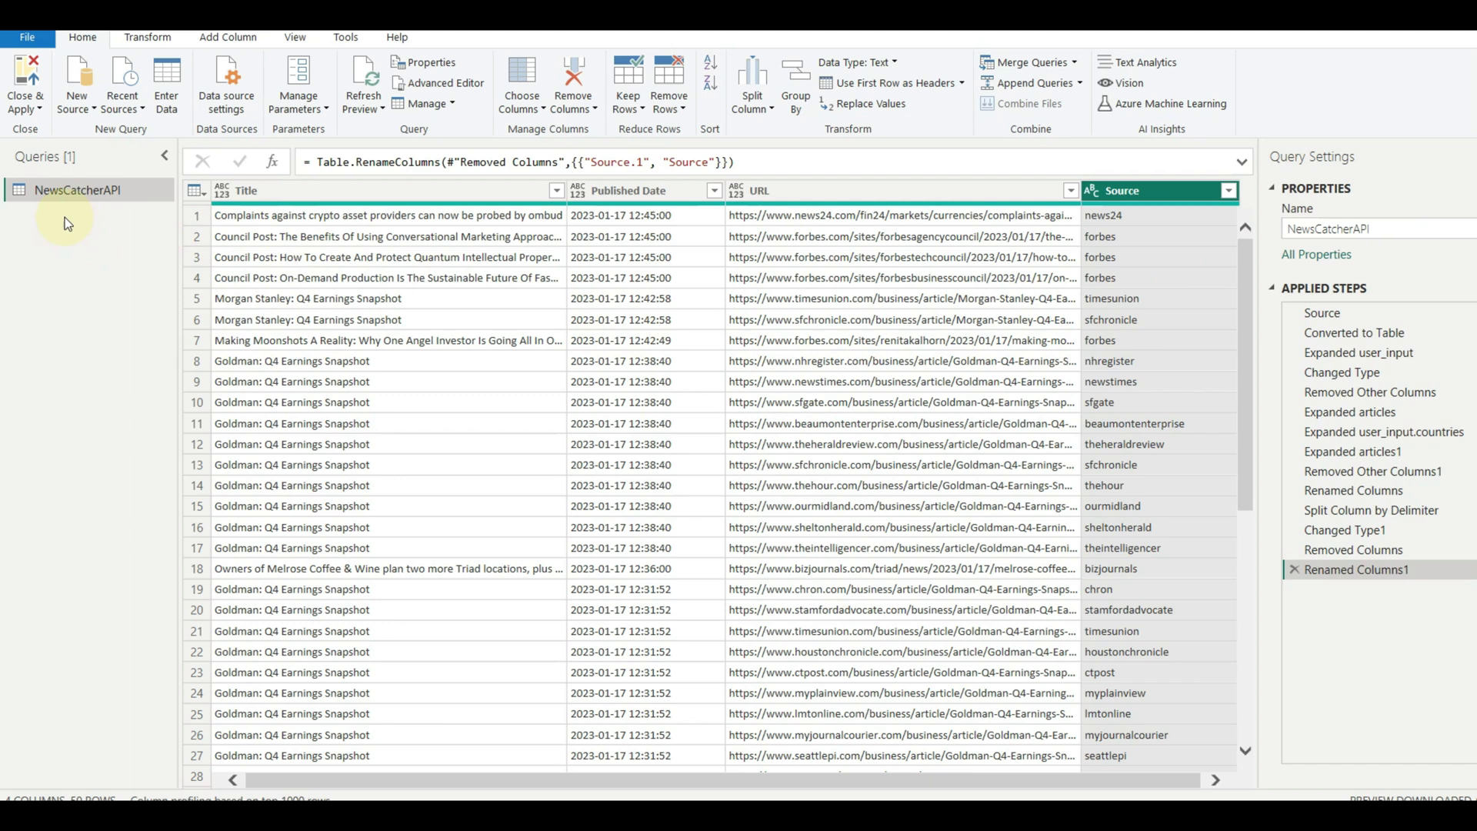
- Add web queries from the pasted New York Times API URL and the newsapi India top-headlines URL
{"action": "left_click", "coordinate": [77, 101]}
{"action": "left_click", "coordinate": [133, 306]}
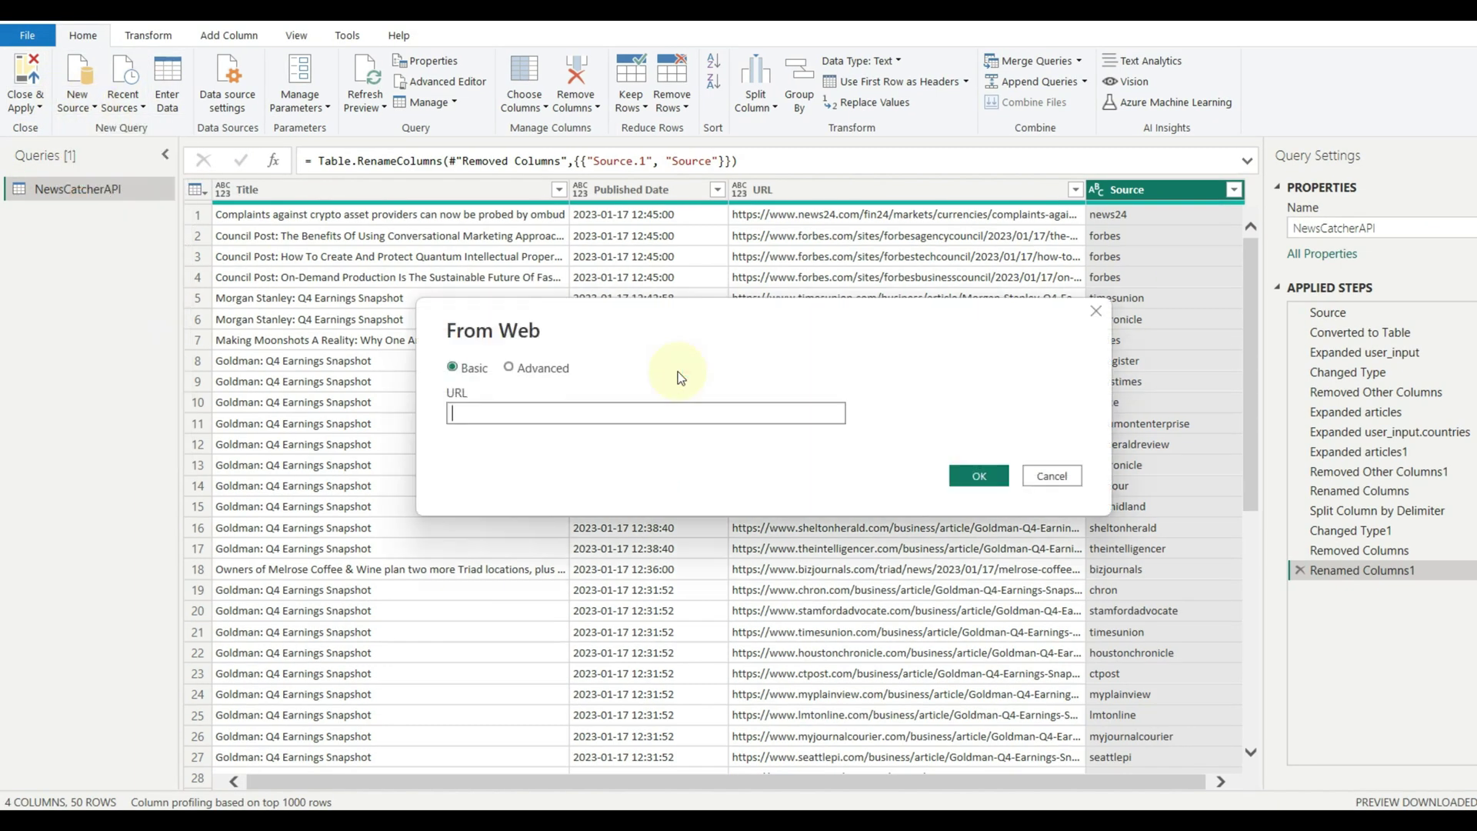
{"action": "key", "text": "ctrl+v"}
{"action": "left_click", "coordinate": [977, 474]}
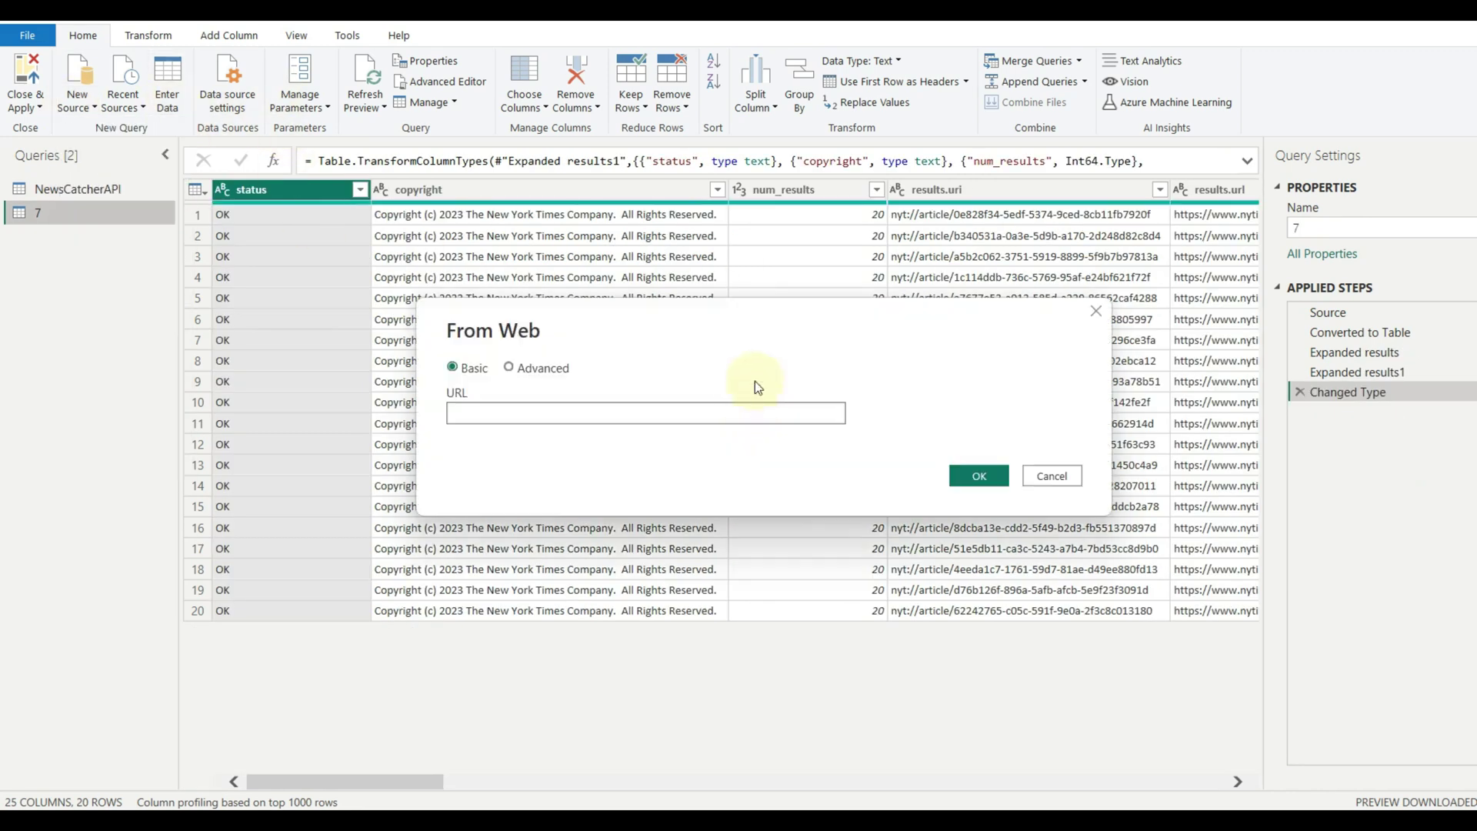
{"action": "key", "text": "ctrl+v"}
{"action": "left_click", "coordinate": [979, 476]}
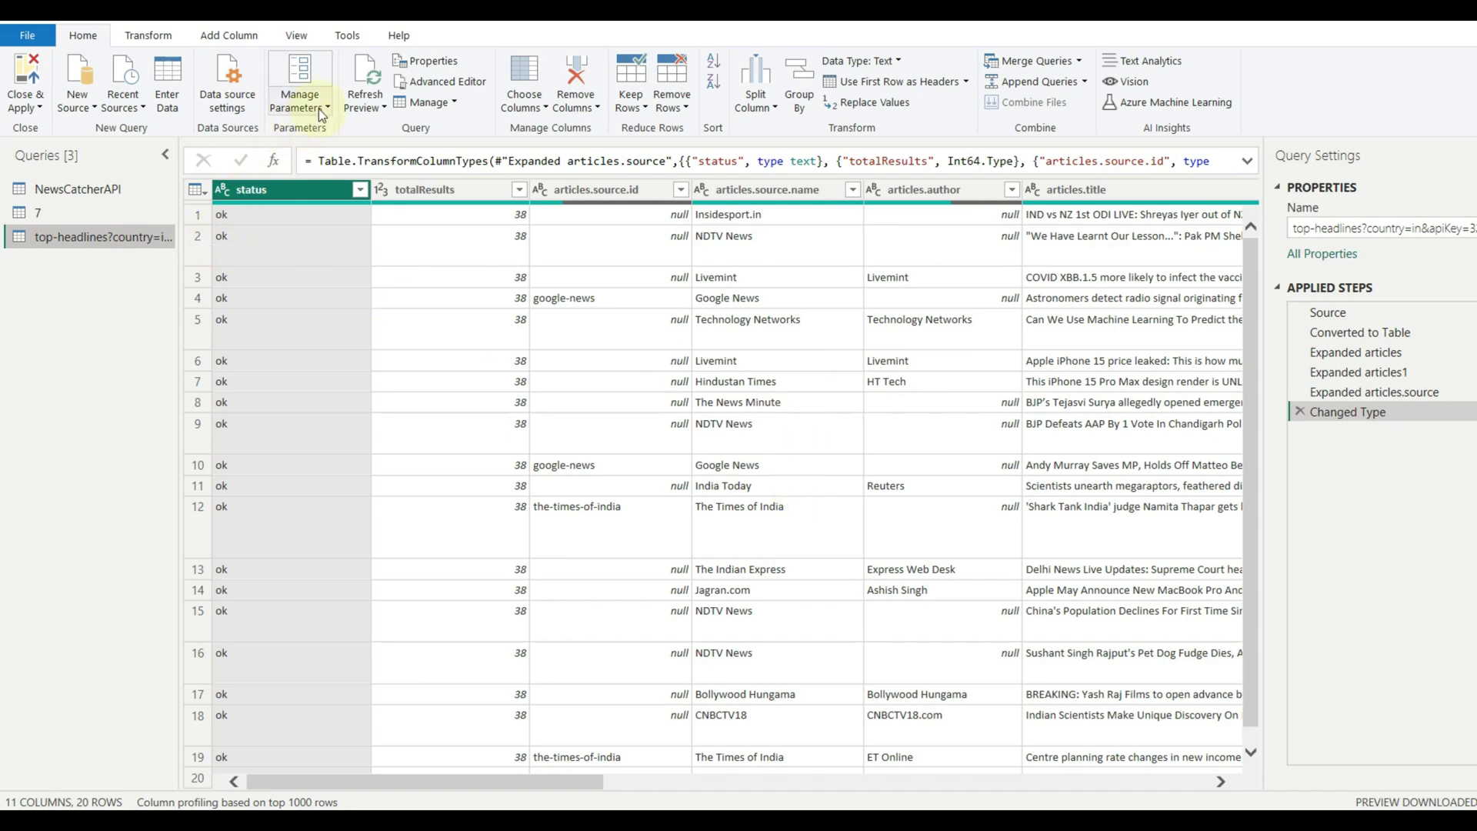
- Find the API key inside the headlines query's source URL in Advanced Editor
{"action": "left_click", "coordinate": [428, 80]}
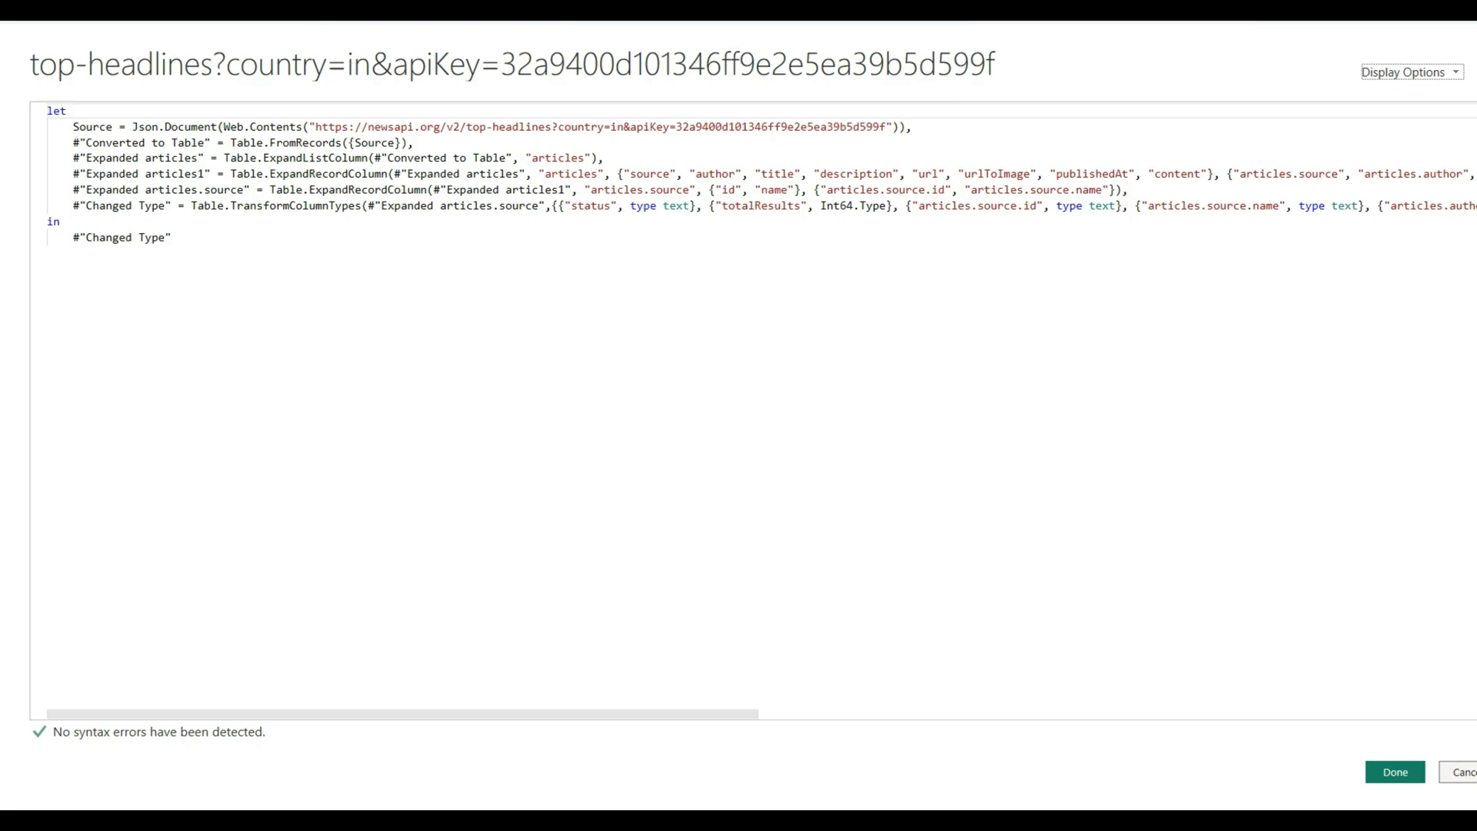
{"action": "double_click", "coordinate": [702, 127]}
{"action": "key", "text": "ctrl+c"}
{"action": "left_click", "coordinate": [1412, 771]}
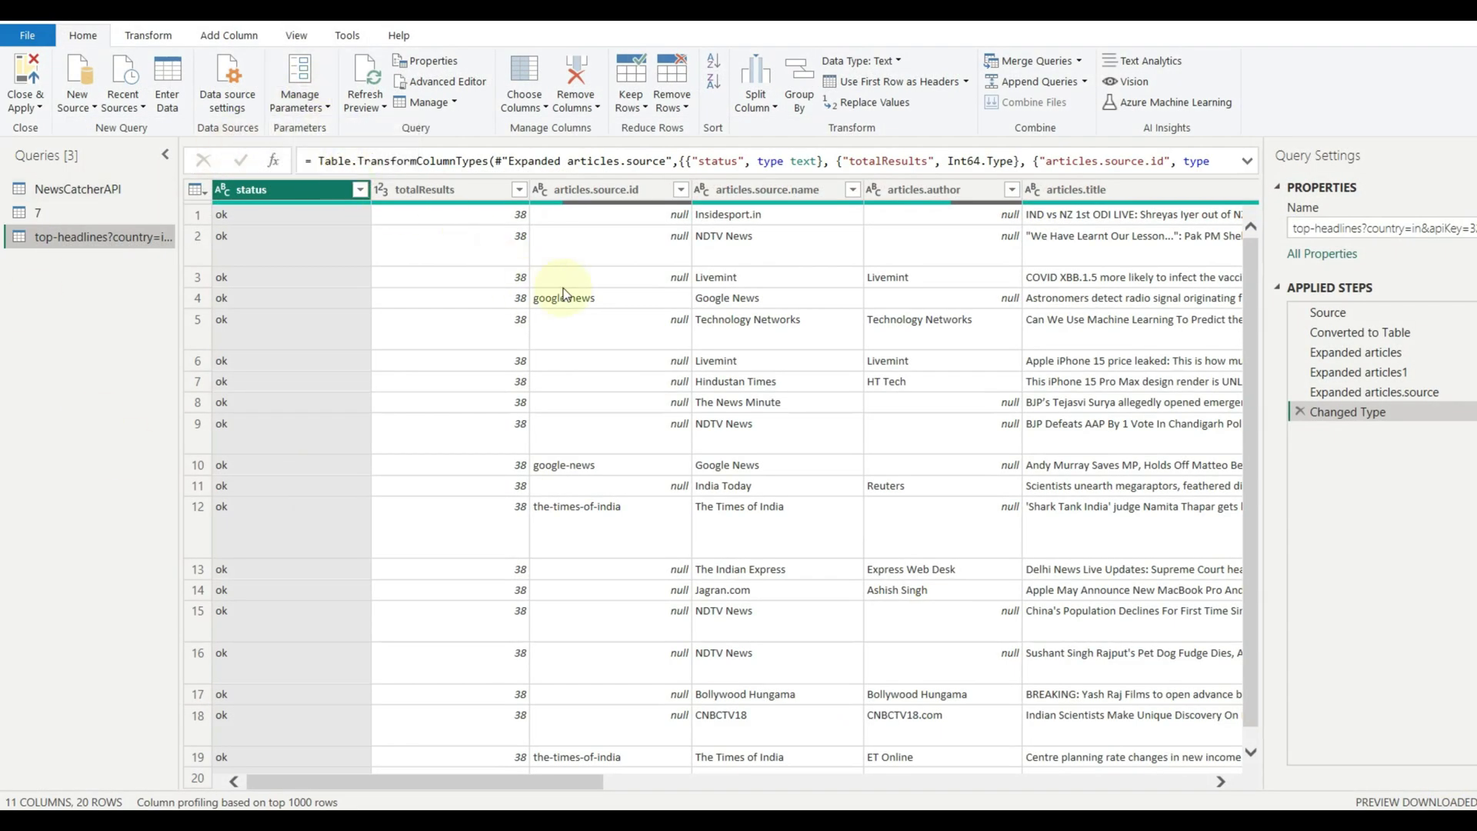
- Create a parameter named APIKey with the pasted API key as its current value
{"action": "double_click", "coordinate": [824, 171]}
{"action": "type", "text": "APIKey"}
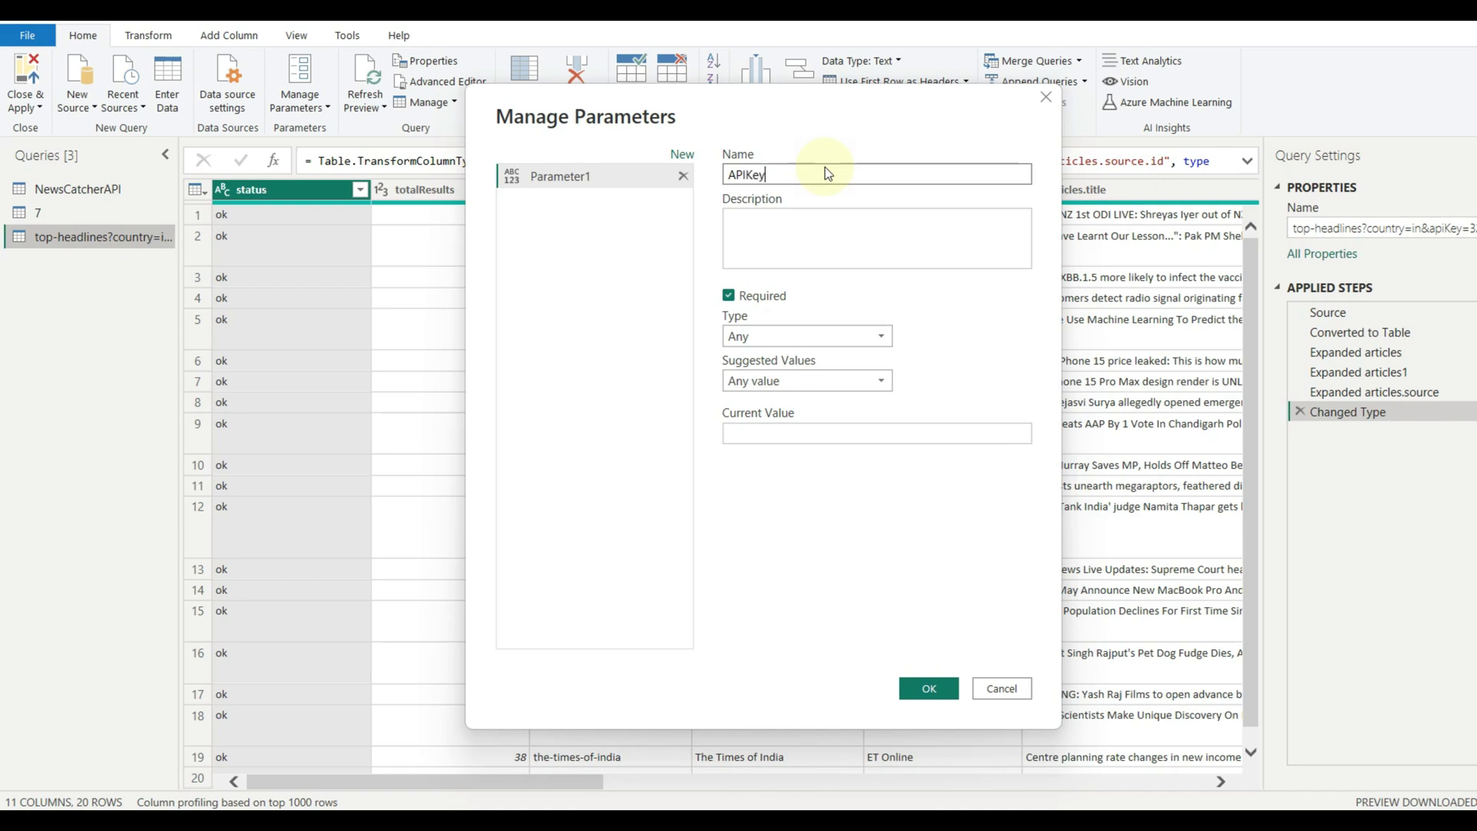
{"action": "left_click", "coordinate": [788, 433]}
{"action": "key", "text": "ctrl+v"}
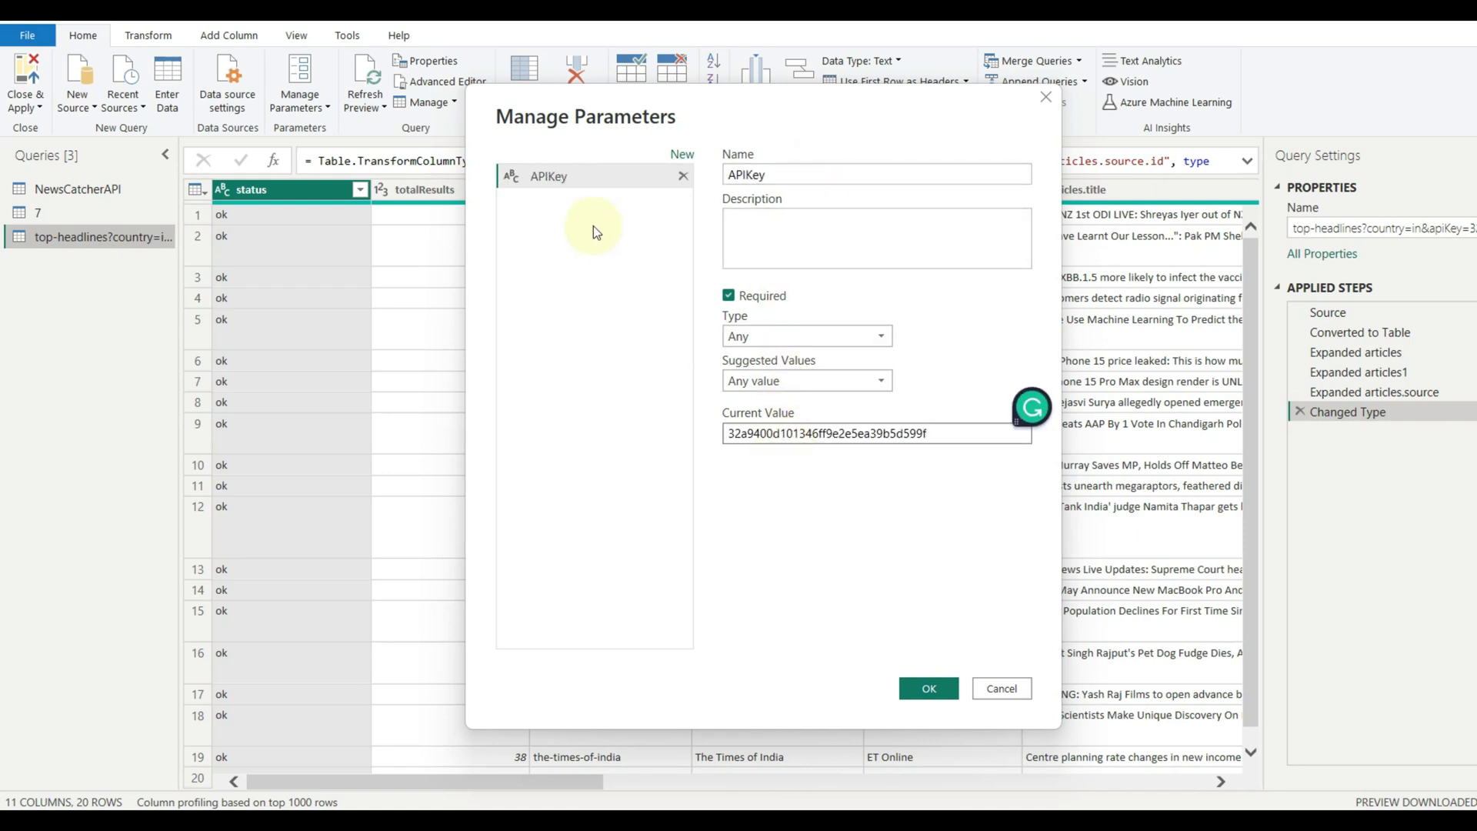
{"action": "left_click", "coordinate": [930, 689]}
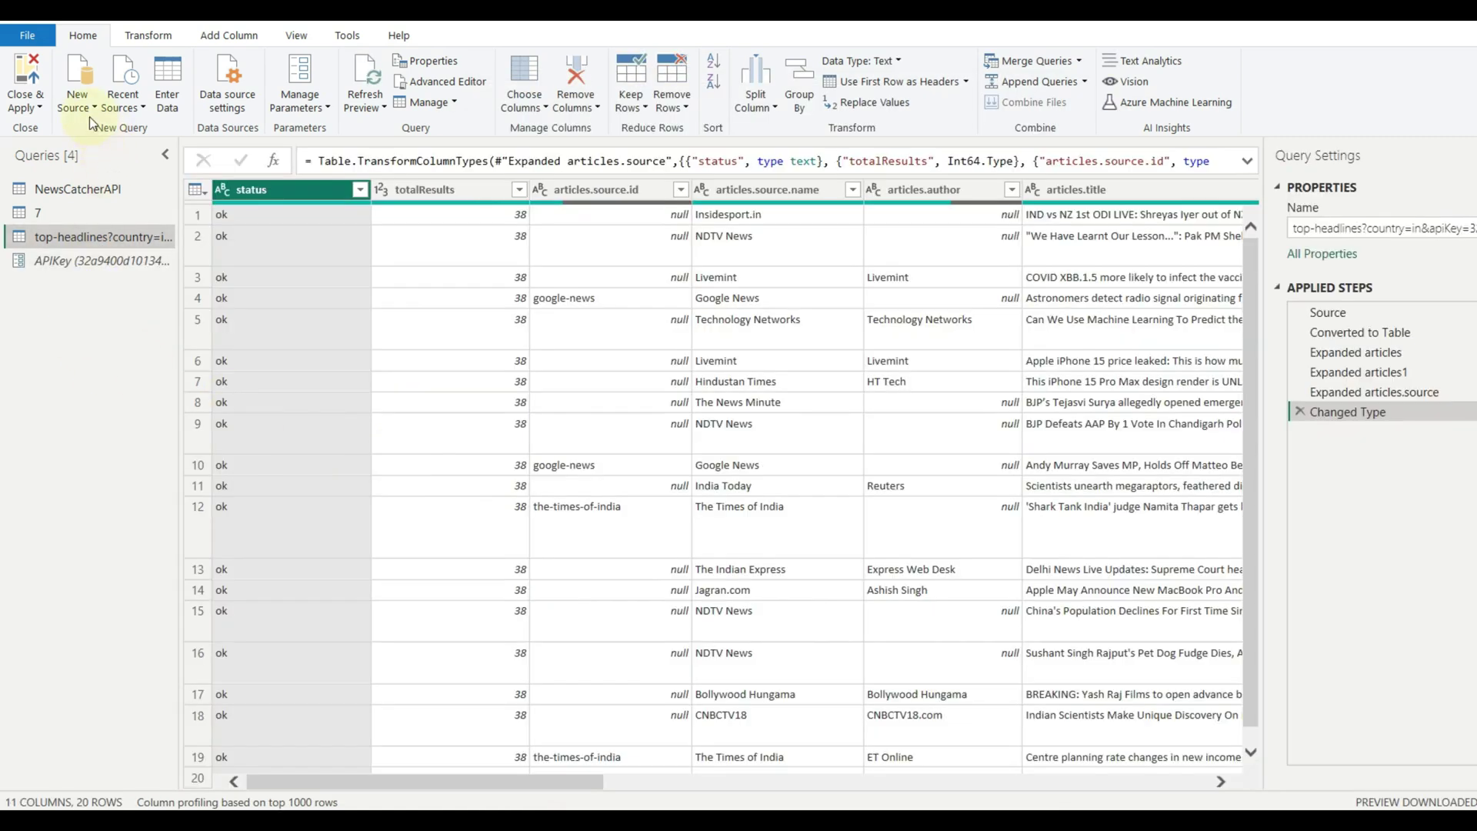
- Add an advanced web query joining the pasted newsapi URL with the APIKey parameter
{"action": "left_click", "coordinate": [89, 115]}
{"action": "left_click", "coordinate": [108, 328]}
{"action": "left_click", "coordinate": [542, 368]}
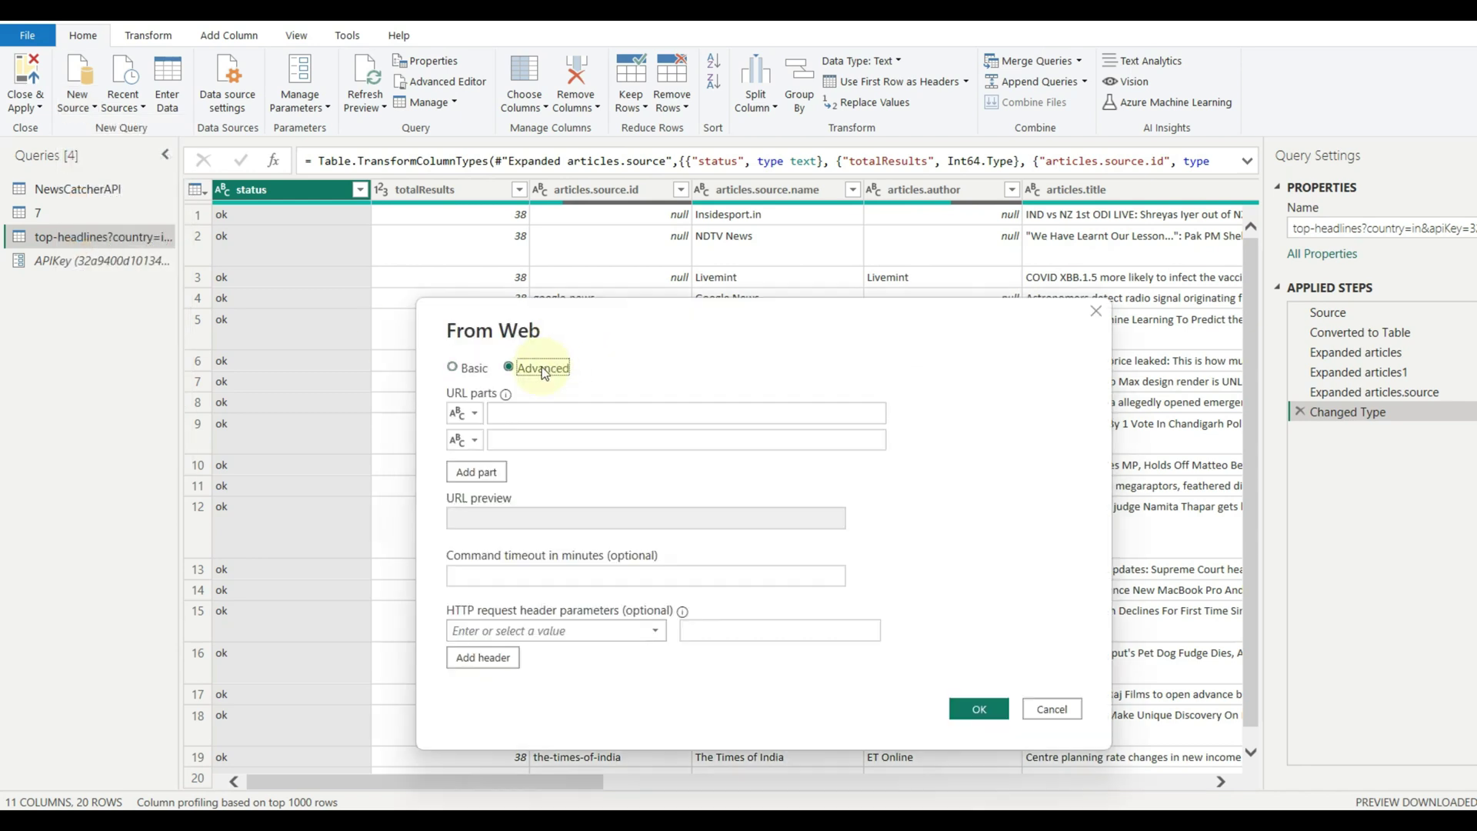
{"action": "left_click", "coordinate": [474, 440]}
{"action": "left_click", "coordinate": [492, 481]}
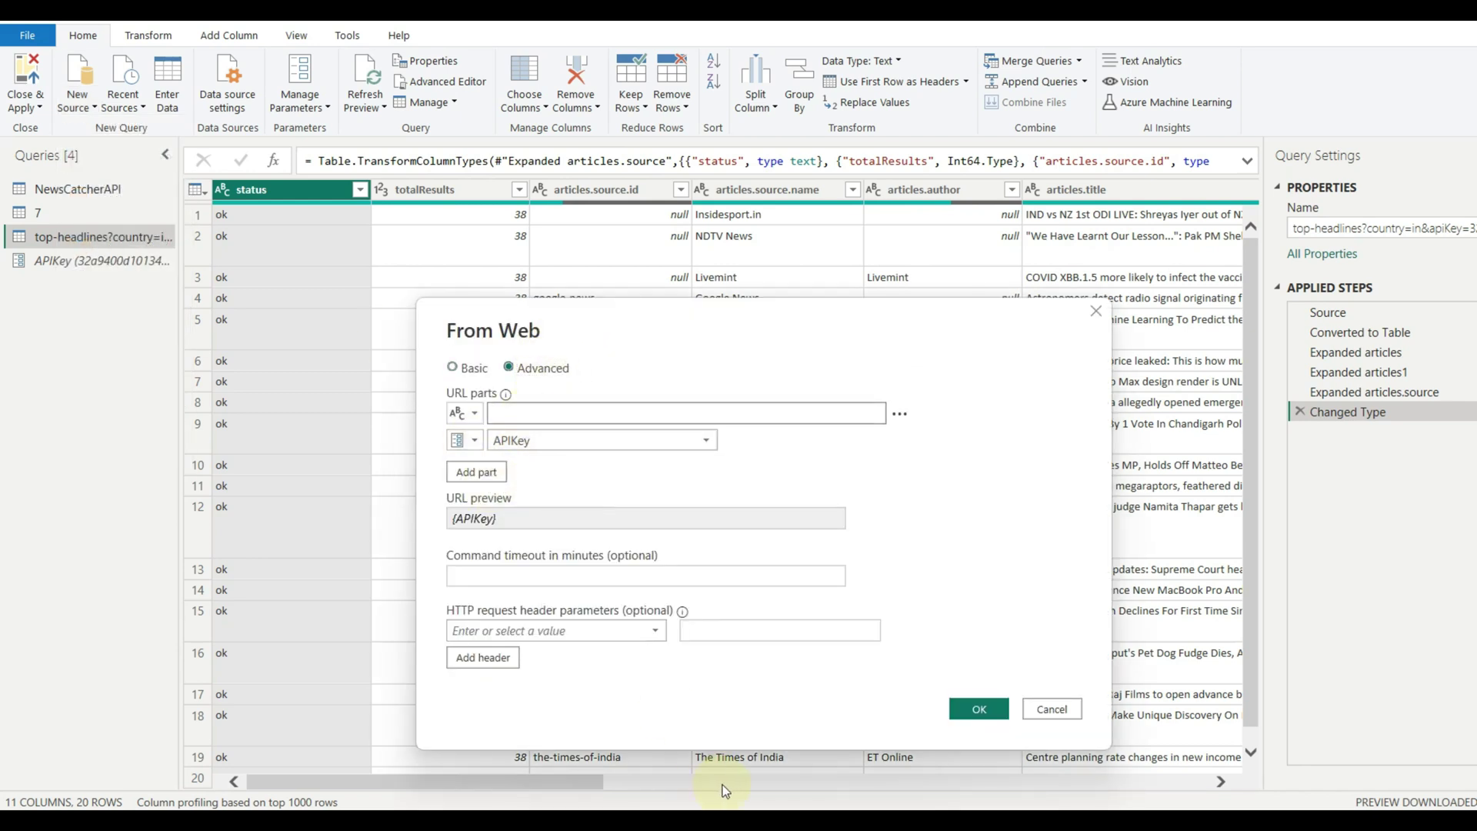
{"action": "left_click", "coordinate": [598, 412]}
{"action": "type", "text": "https://newsapi.org/v2/top-headlines?country=in&apiKey="}
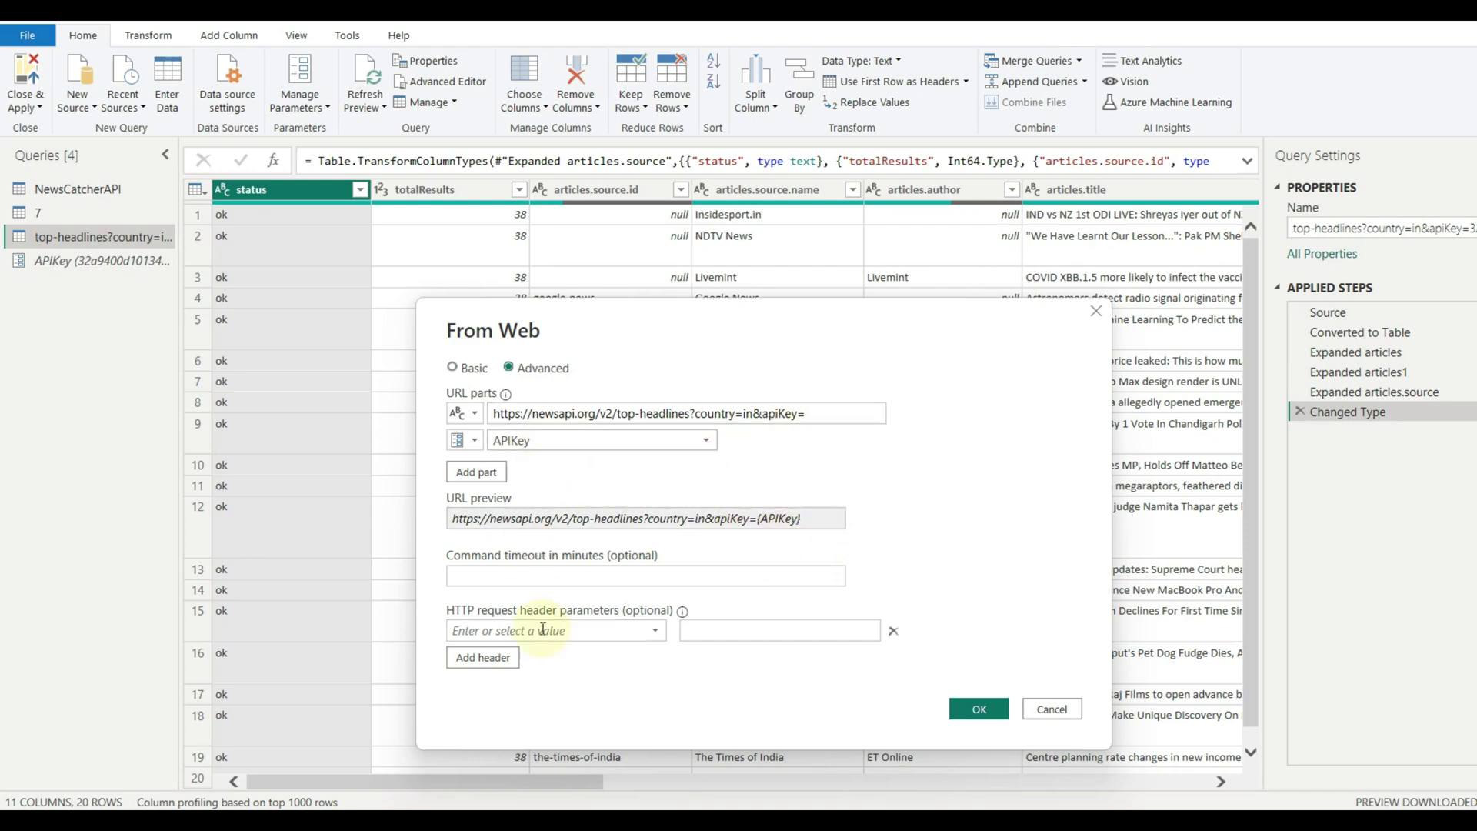
{"action": "left_click", "coordinate": [963, 708]}
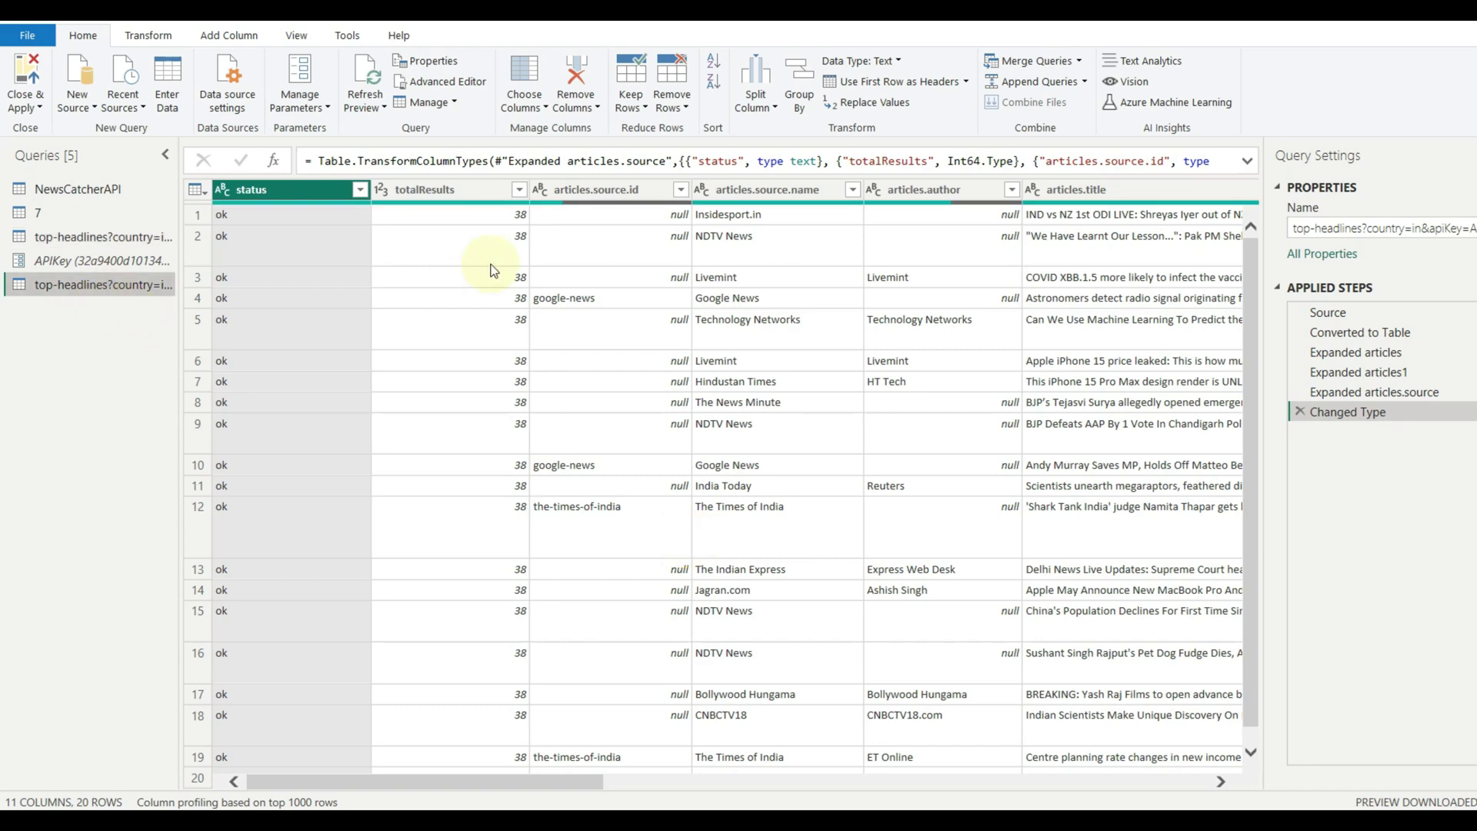
- Rename the new top-headlines query to NewsAPI
{"action": "left_click", "coordinate": [457, 85]}
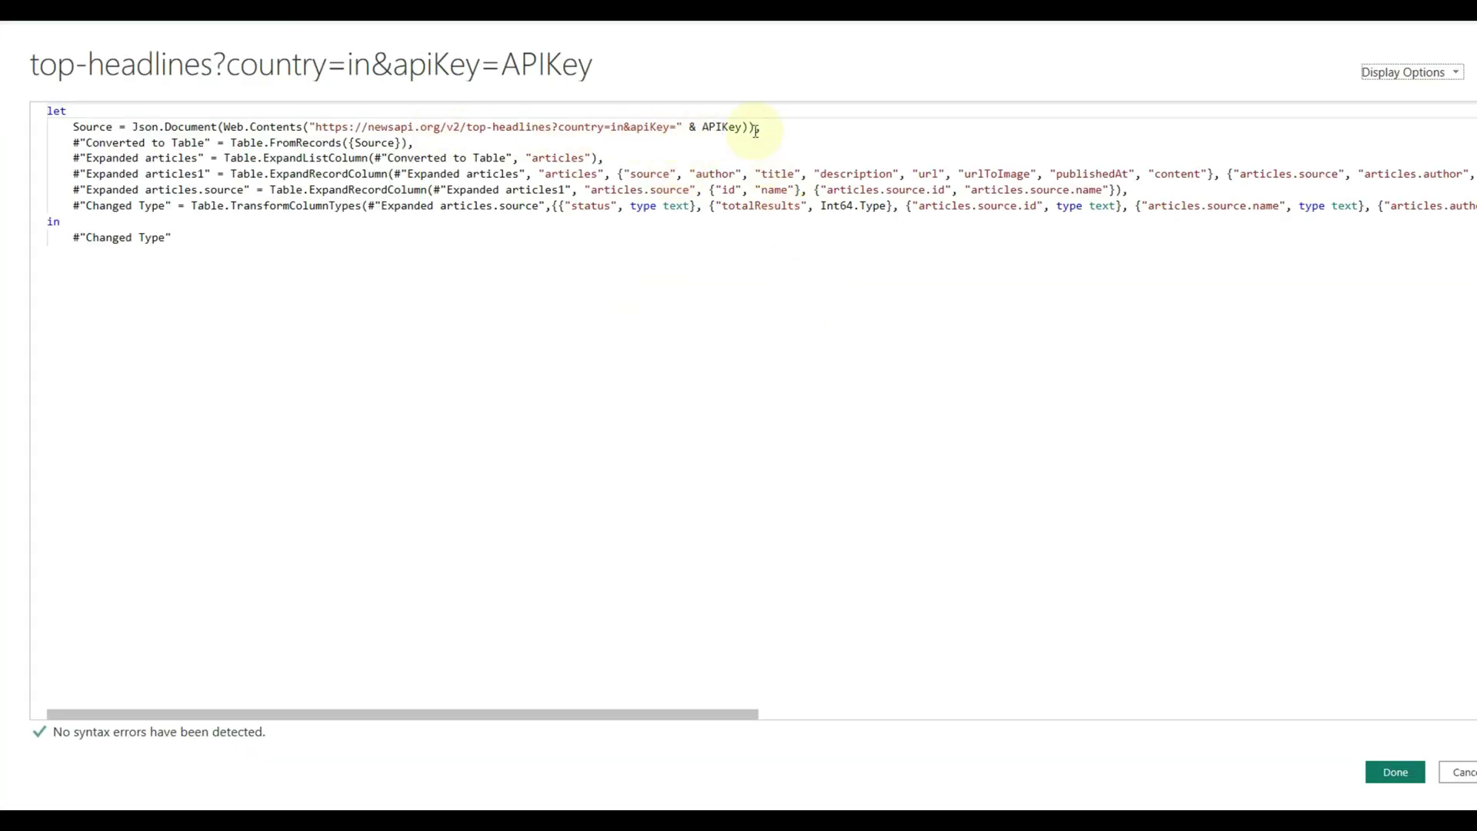
{"action": "left_click", "coordinate": [1462, 771]}
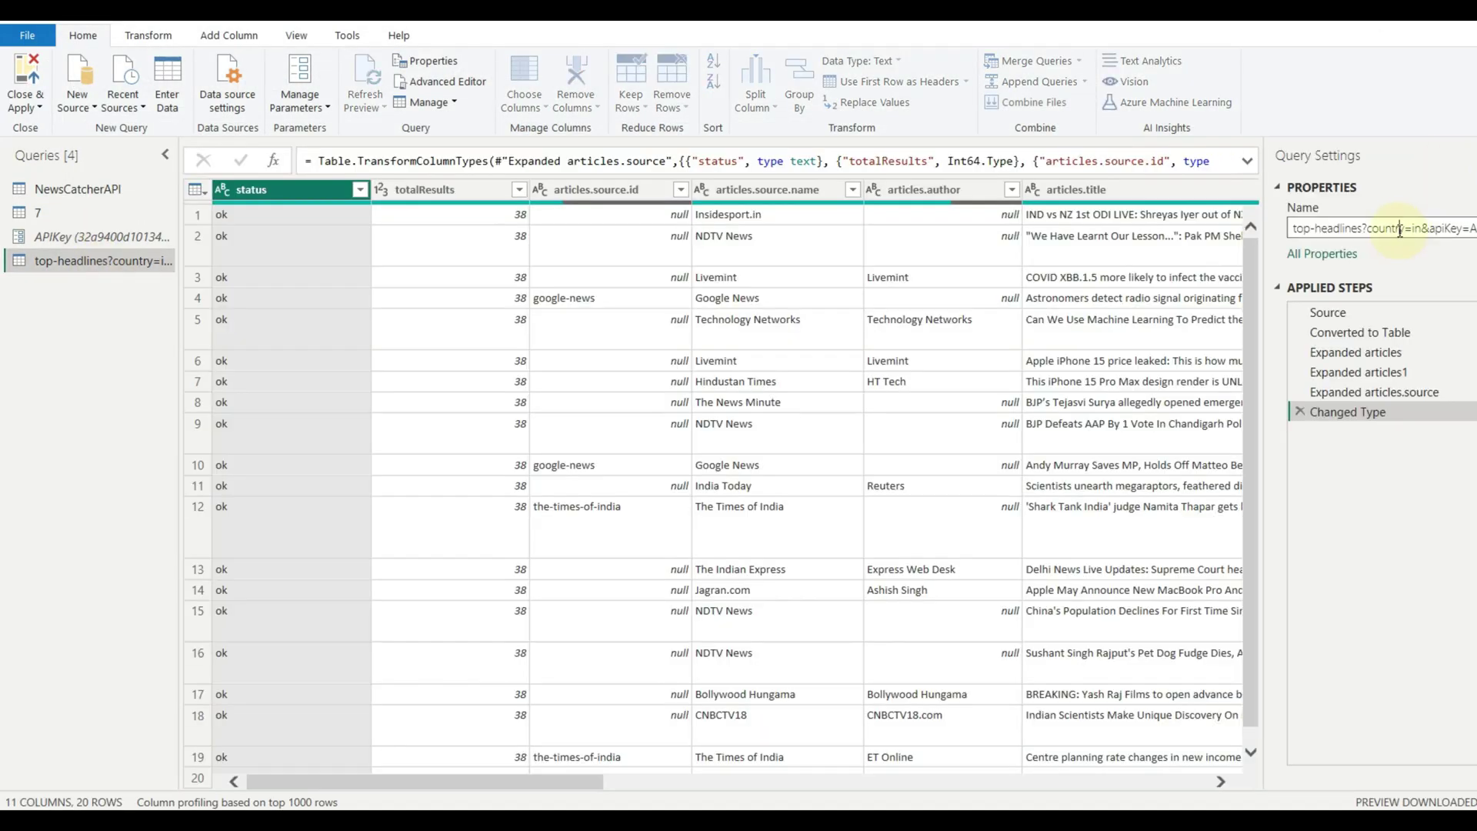
{"action": "left_click", "coordinate": [1399, 230]}
{"action": "type", "text": "NewsAPI"}
- Rename the query called 7 to NYTimes
{"action": "left_click", "coordinate": [48, 213]}
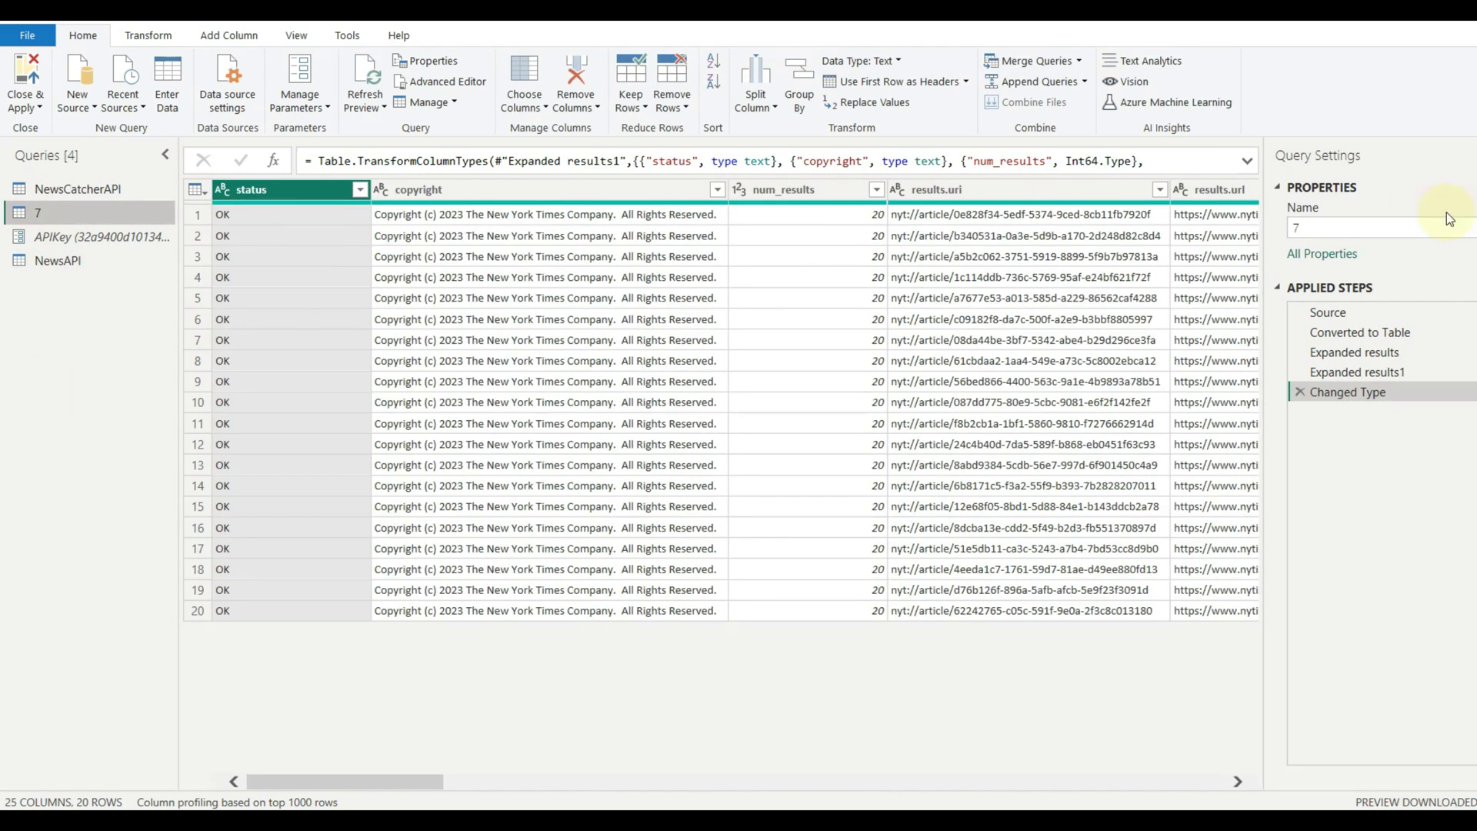
{"action": "left_click", "coordinate": [1391, 226]}
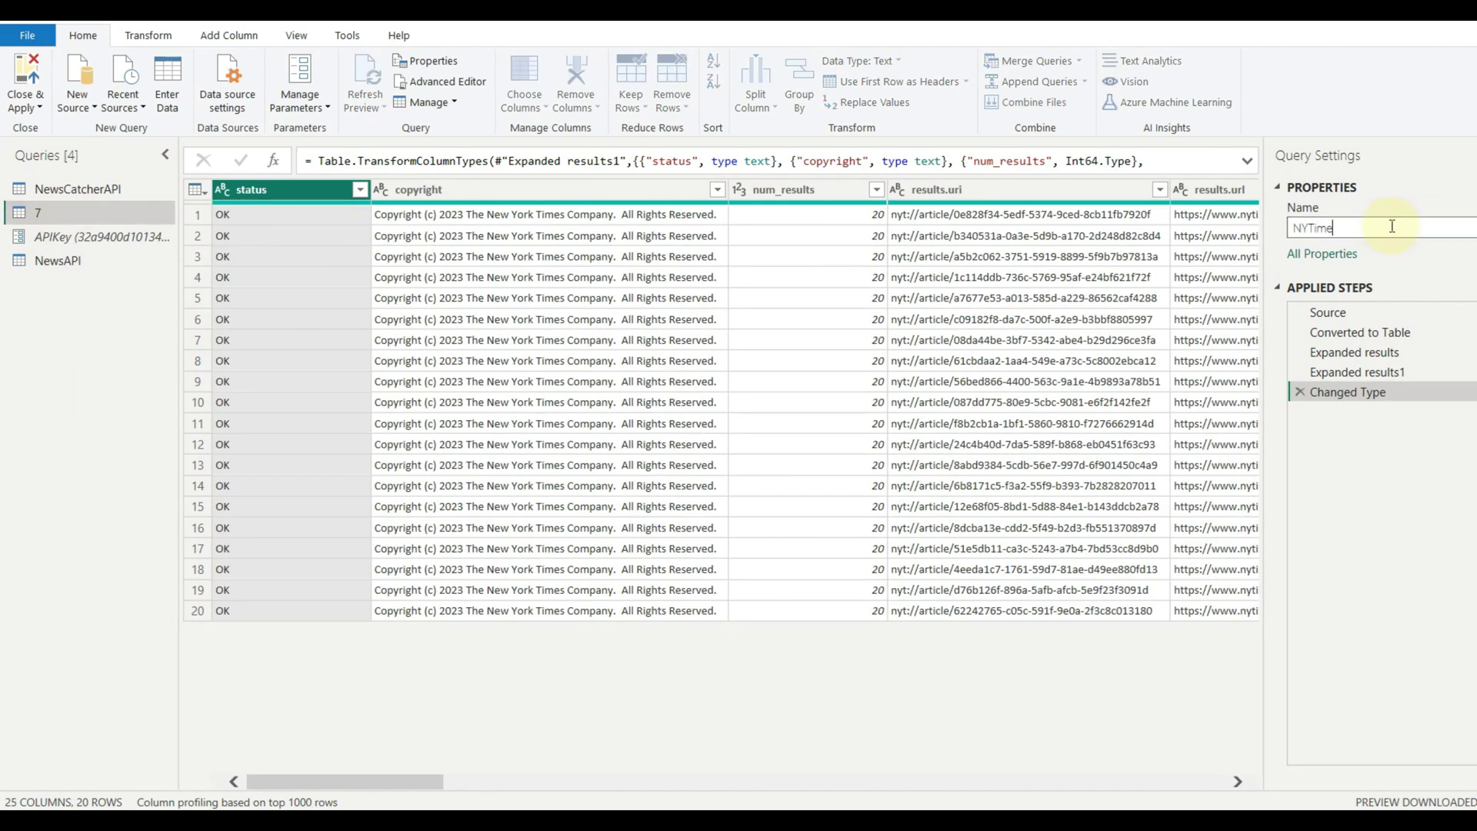
{"action": "key", "text": "Return"}
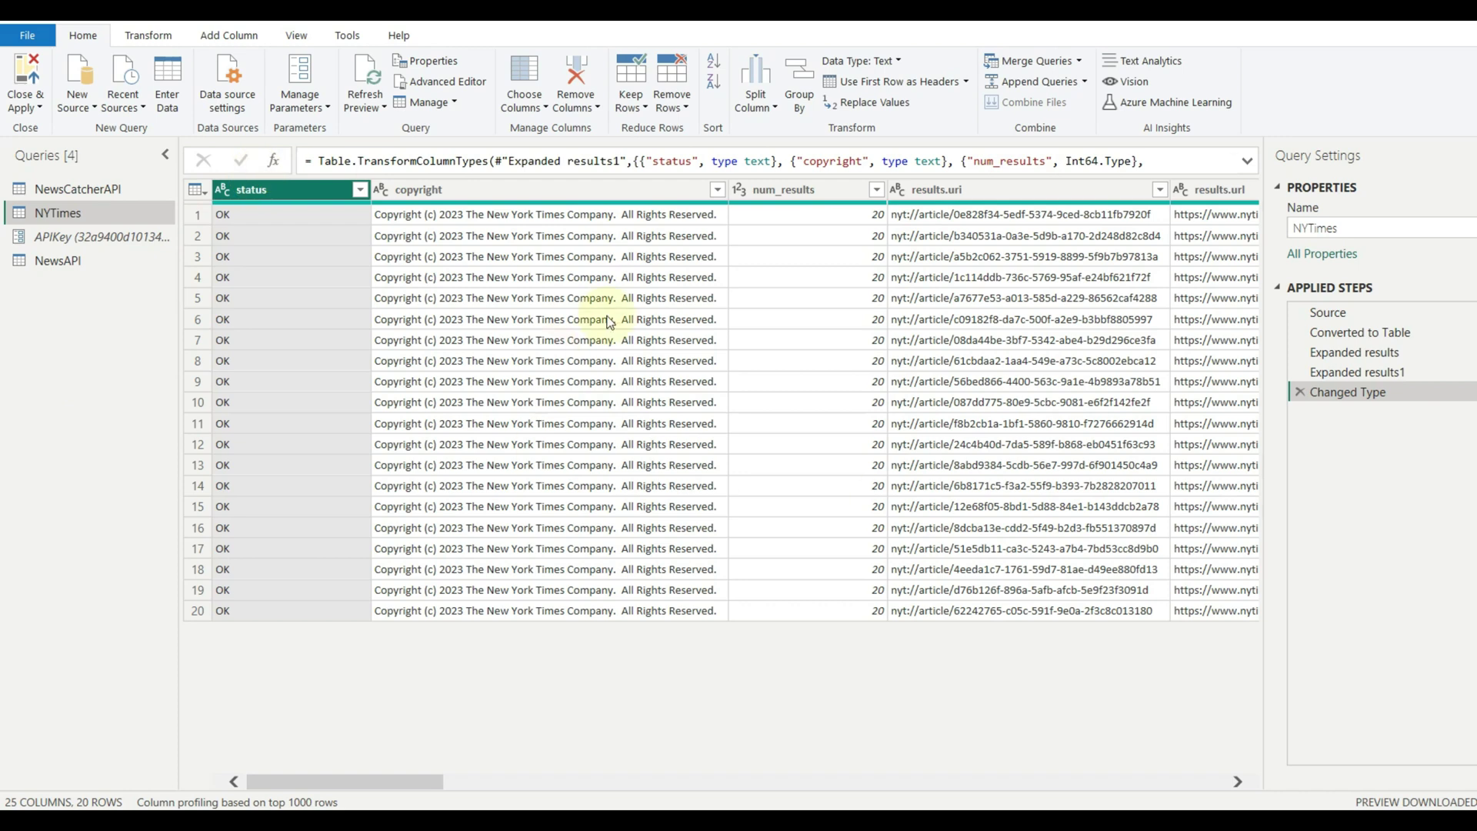
- Keep only the results.url, source, published_date and title columns in NYTimes
{"action": "left_click", "coordinate": [419, 190], "text": "ctrl"}
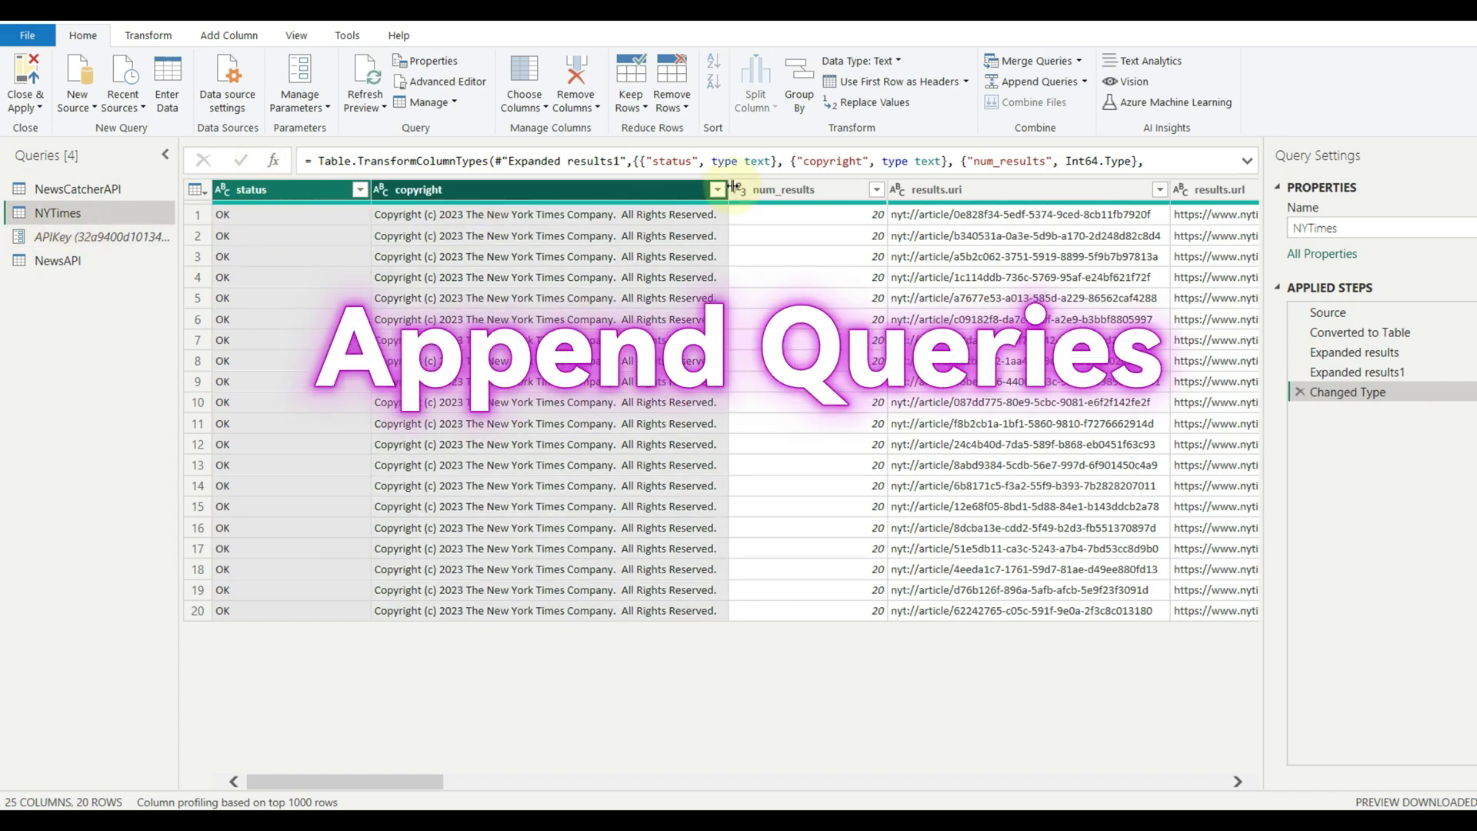
{"action": "left_click", "coordinate": [784, 189], "text": "ctrl"}
{"action": "left_click", "coordinate": [943, 192], "text": "ctrl"}
{"action": "left_click_drag", "start_coordinate": [422, 785], "coordinate": [1008, 783]}
{"action": "left_click", "coordinate": [801, 379]}
{"action": "key", "text": "Right"}
{"action": "key", "text": "ctrl+space"}
{"action": "left_click", "coordinate": [871, 192], "text": "ctrl"}
{"action": "left_click", "coordinate": [1049, 196], "text": "ctrl"}
{"action": "left_click", "coordinate": [1001, 189], "text": "ctrl"}
{"action": "right_click", "coordinate": [330, 197]}
{"action": "left_click", "coordinate": [421, 251]}
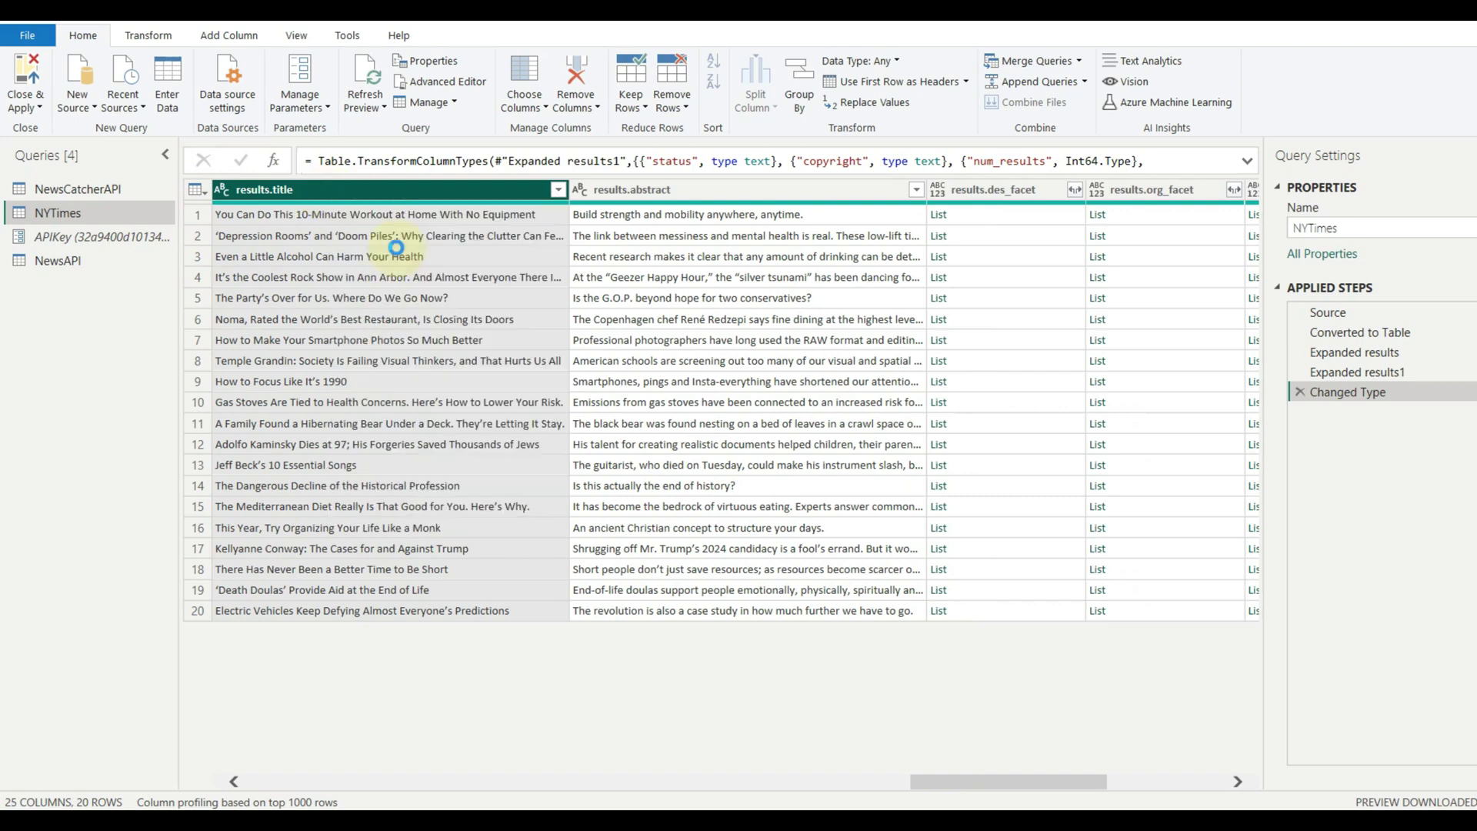
- Rename the four columns to URL, Source, Published Date and Title
{"action": "double_click", "coordinate": [369, 191]}
{"action": "type", "text": "URL"}
{"action": "key", "text": "Return"}
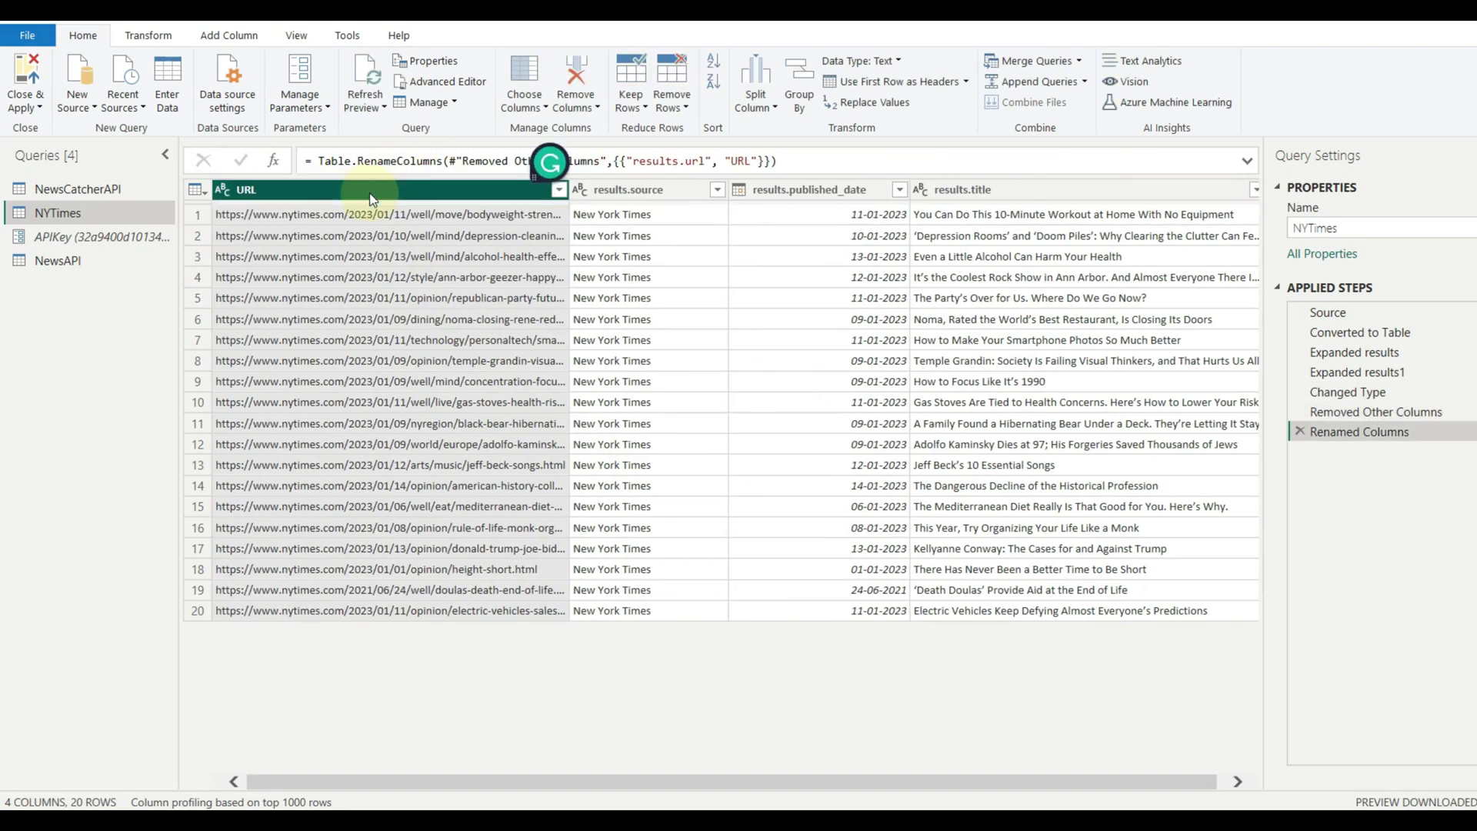
{"action": "double_click", "coordinate": [672, 190]}
{"action": "type", "text": "SO"}
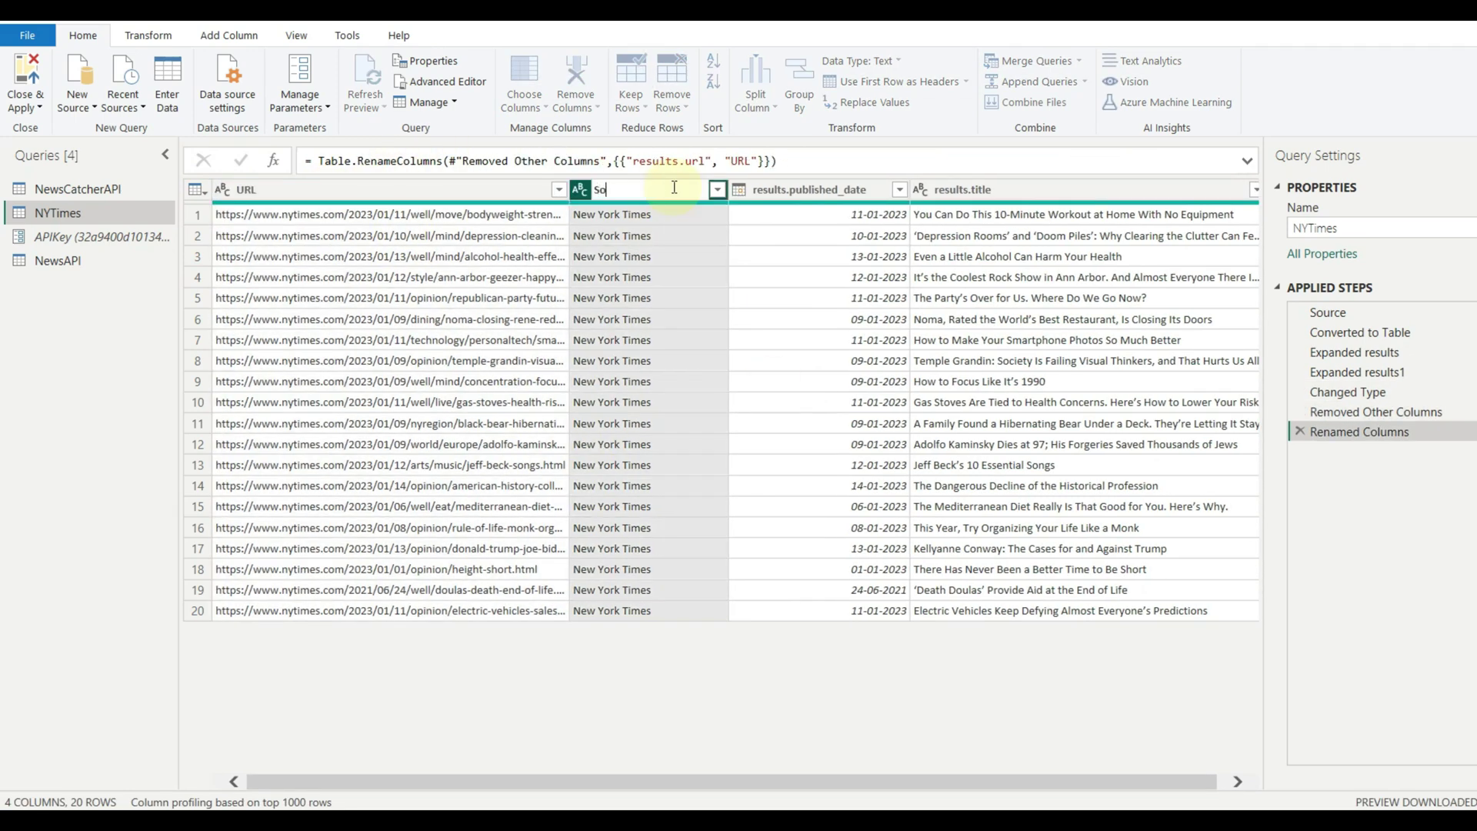
{"action": "type", "text": "urce"}
{"action": "key", "text": "Return"}
{"action": "double_click", "coordinate": [814, 189]}
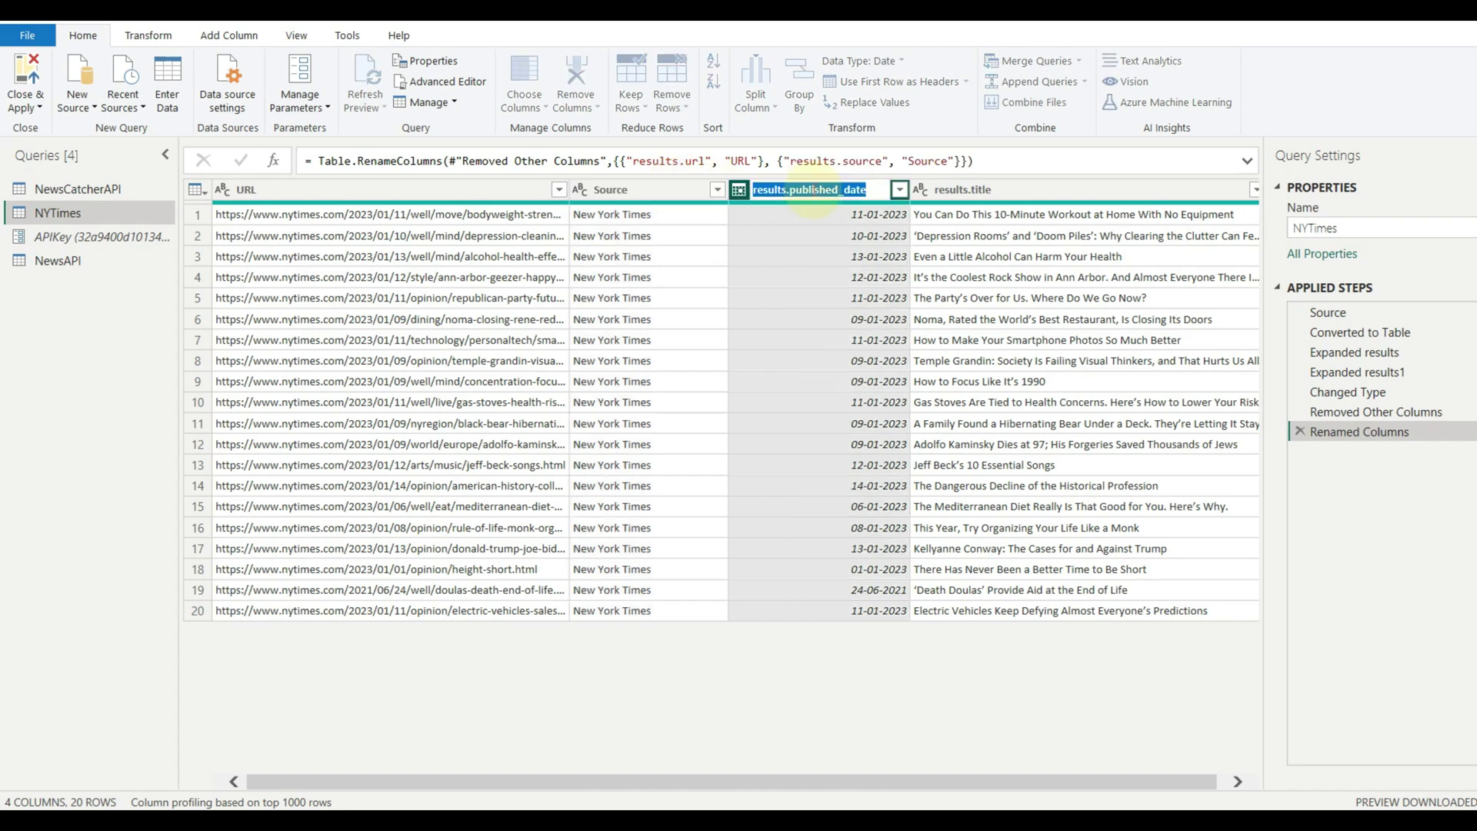
{"action": "type", "text": "Published Date"}
{"action": "key", "text": "Return"}
{"action": "double_click", "coordinate": [998, 183]}
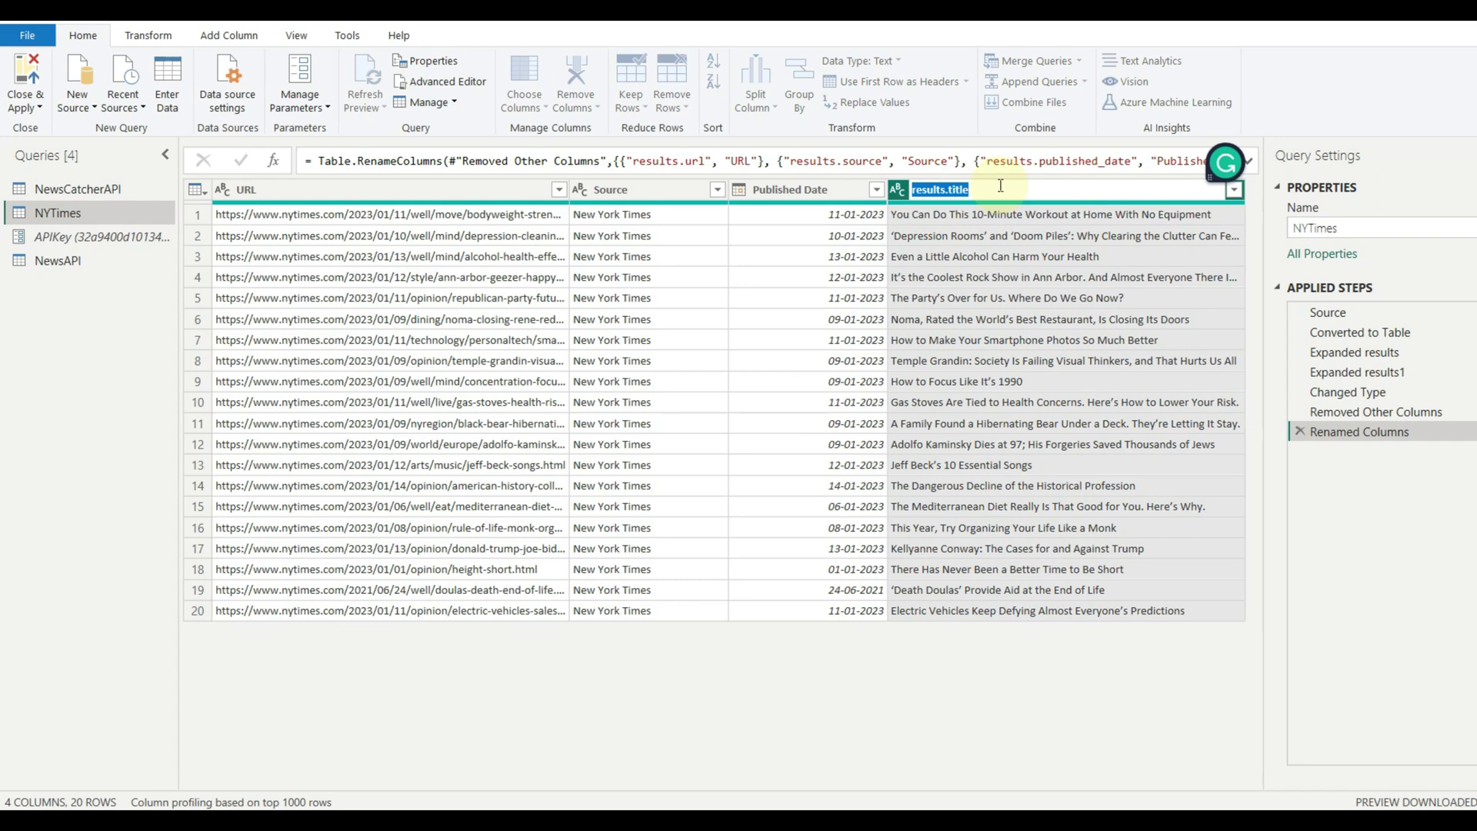
{"action": "type", "text": "Title"}
{"action": "key", "text": "Return"}
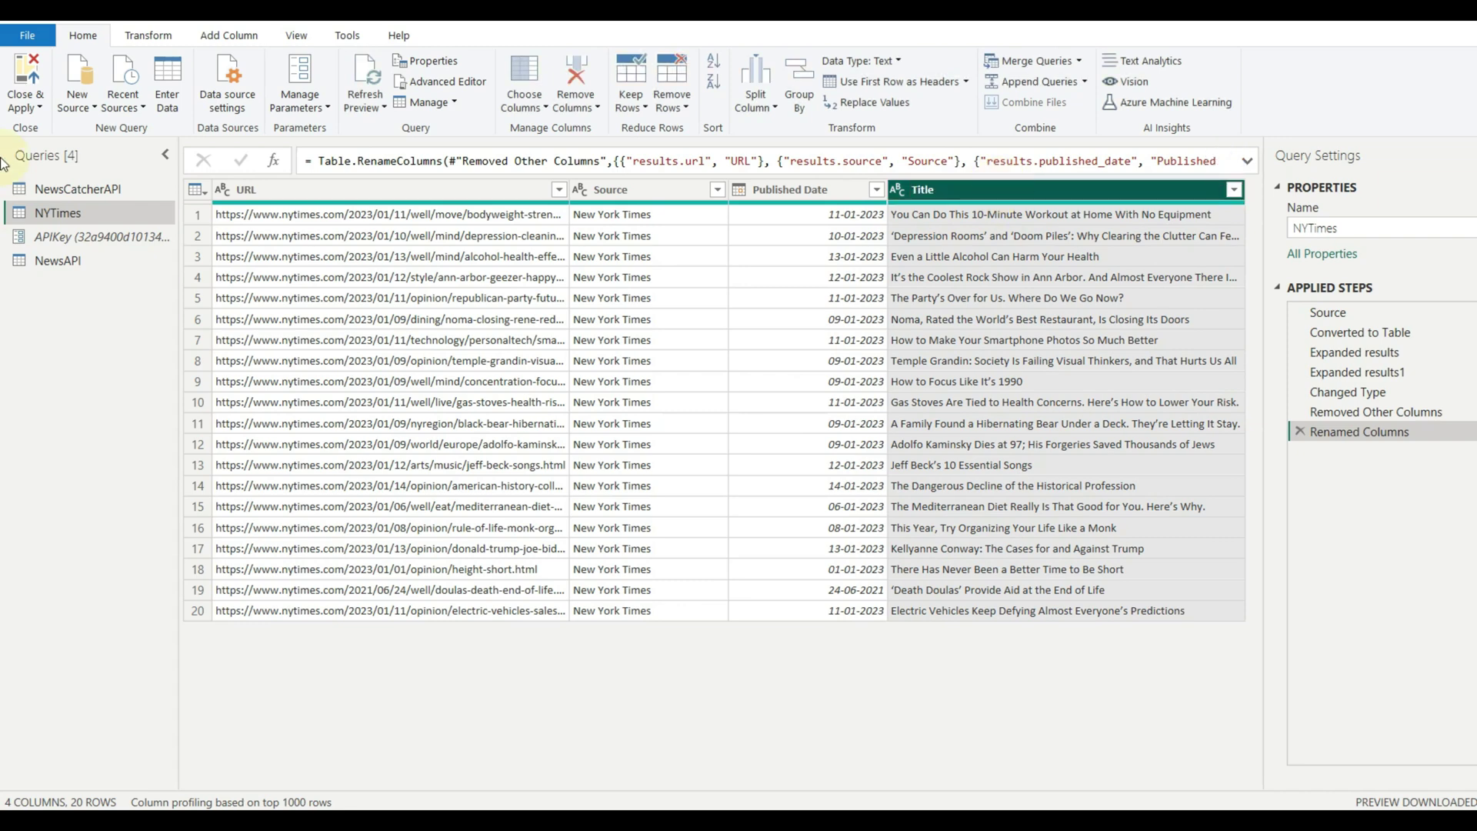
{"action": "left_click", "coordinate": [58, 260]}
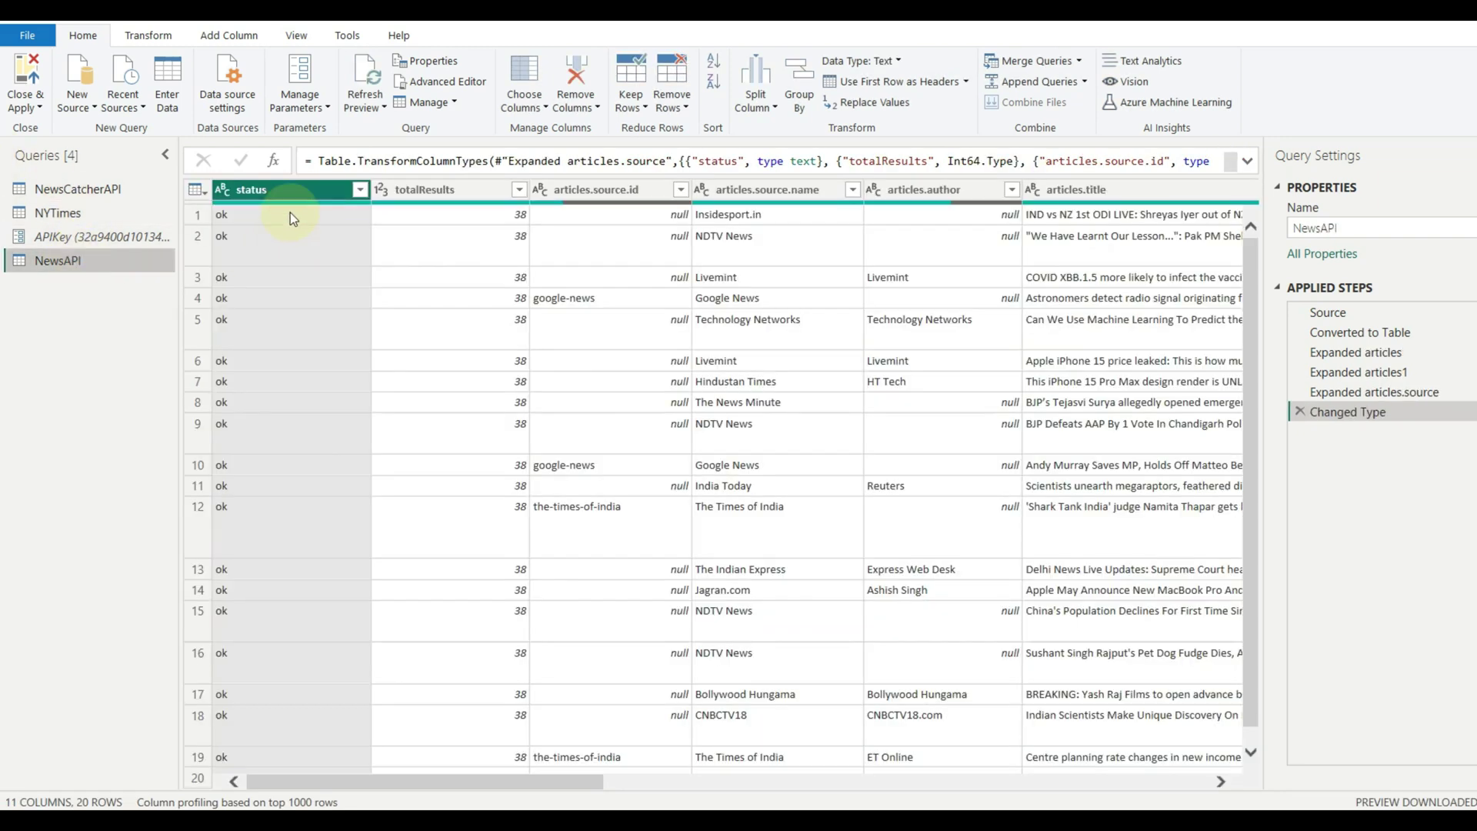
- Keep only the source.name, title, url and publishedAt columns in NewsAPI
{"action": "left_click", "coordinate": [799, 192]}
{"action": "scroll", "coordinate": [563, 720], "scroll_direction": "right", "scroll_amount": 3}
{"action": "left_click_drag", "start_coordinate": [573, 781], "coordinate": [1015, 778]}
{"action": "left_click", "coordinate": [934, 189]}
{"action": "left_click", "coordinate": [837, 198]}
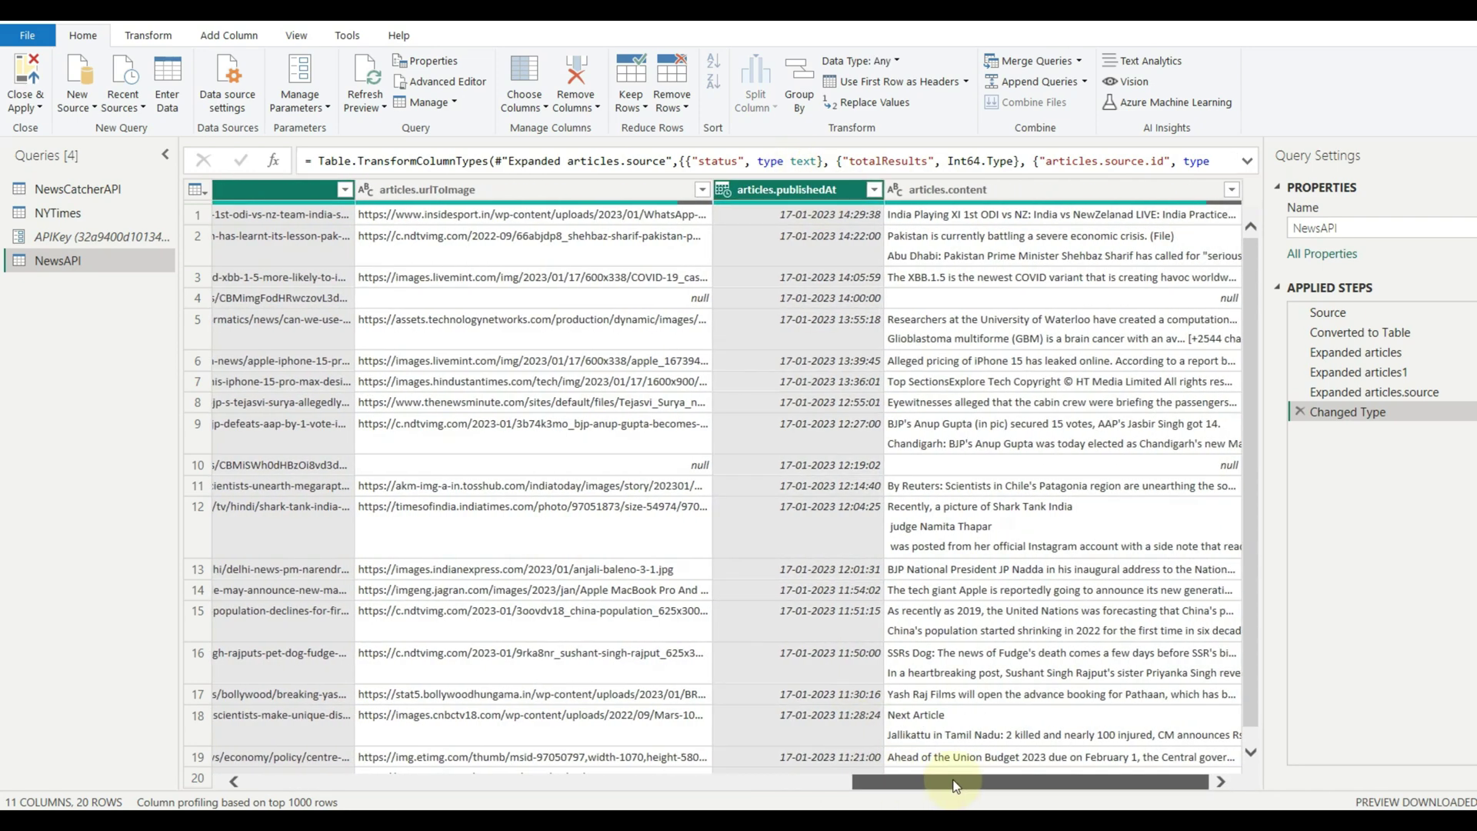
{"action": "right_click", "coordinate": [803, 200]}
{"action": "left_click", "coordinate": [865, 223]}
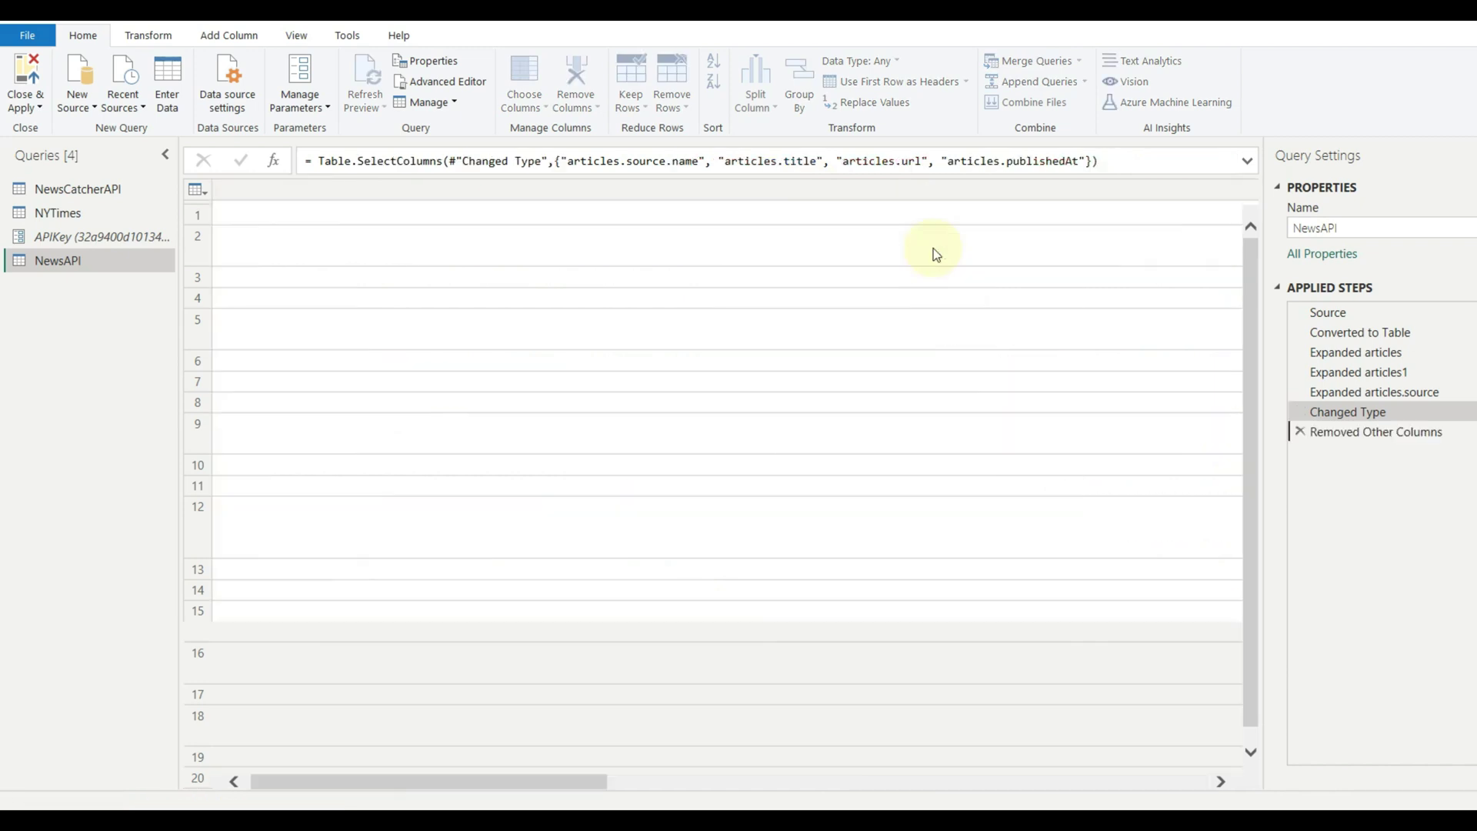
- Rename the columns to Source, Title, URL and Published Date
{"action": "double_click", "coordinate": [306, 190]}
{"action": "type", "text": "Sour"}
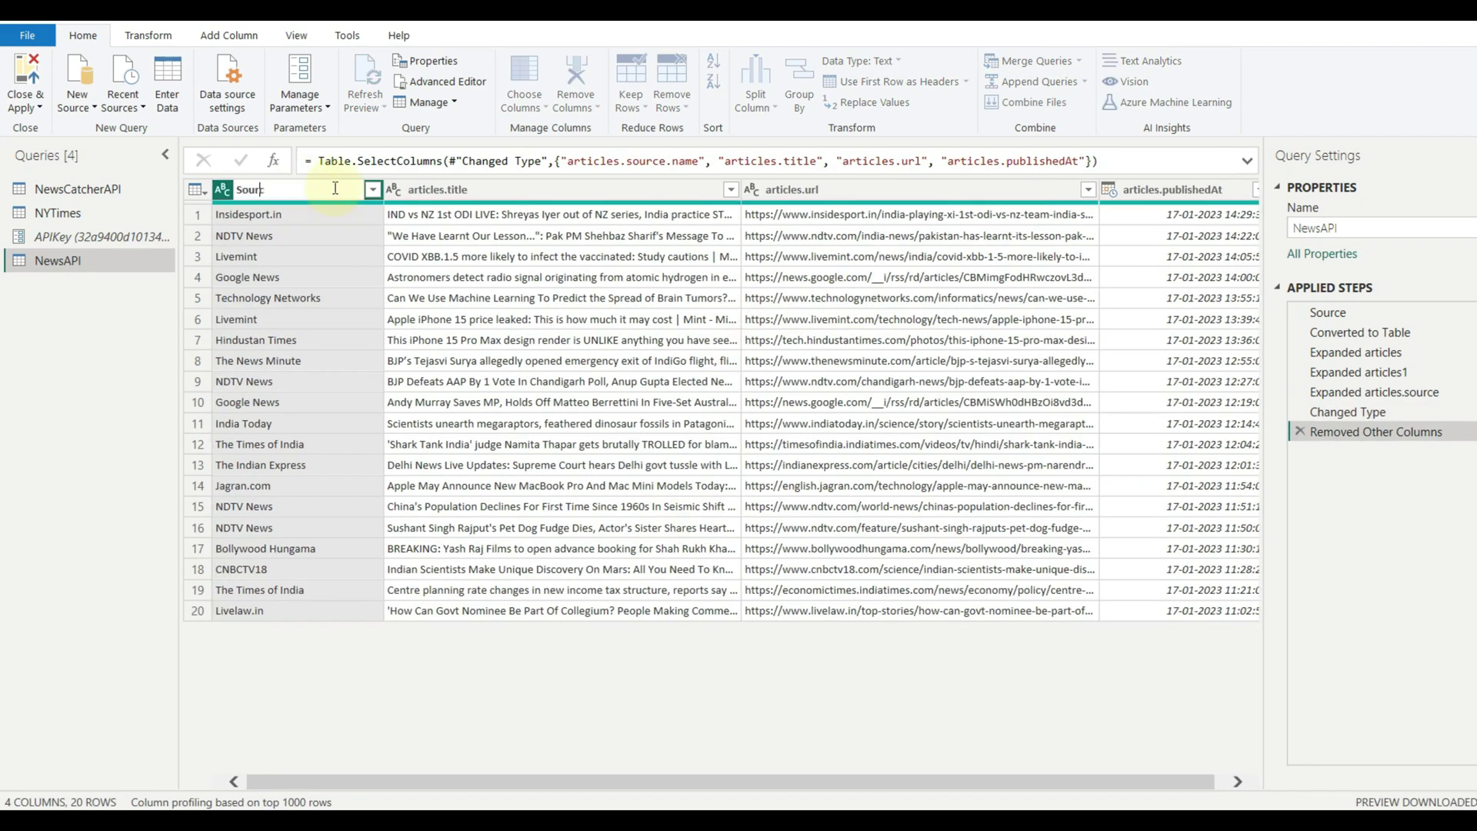
{"action": "type", "text": "ce"}
{"action": "key", "text": "Return"}
{"action": "double_click", "coordinate": [430, 188]}
{"action": "type", "text": "Ti"}
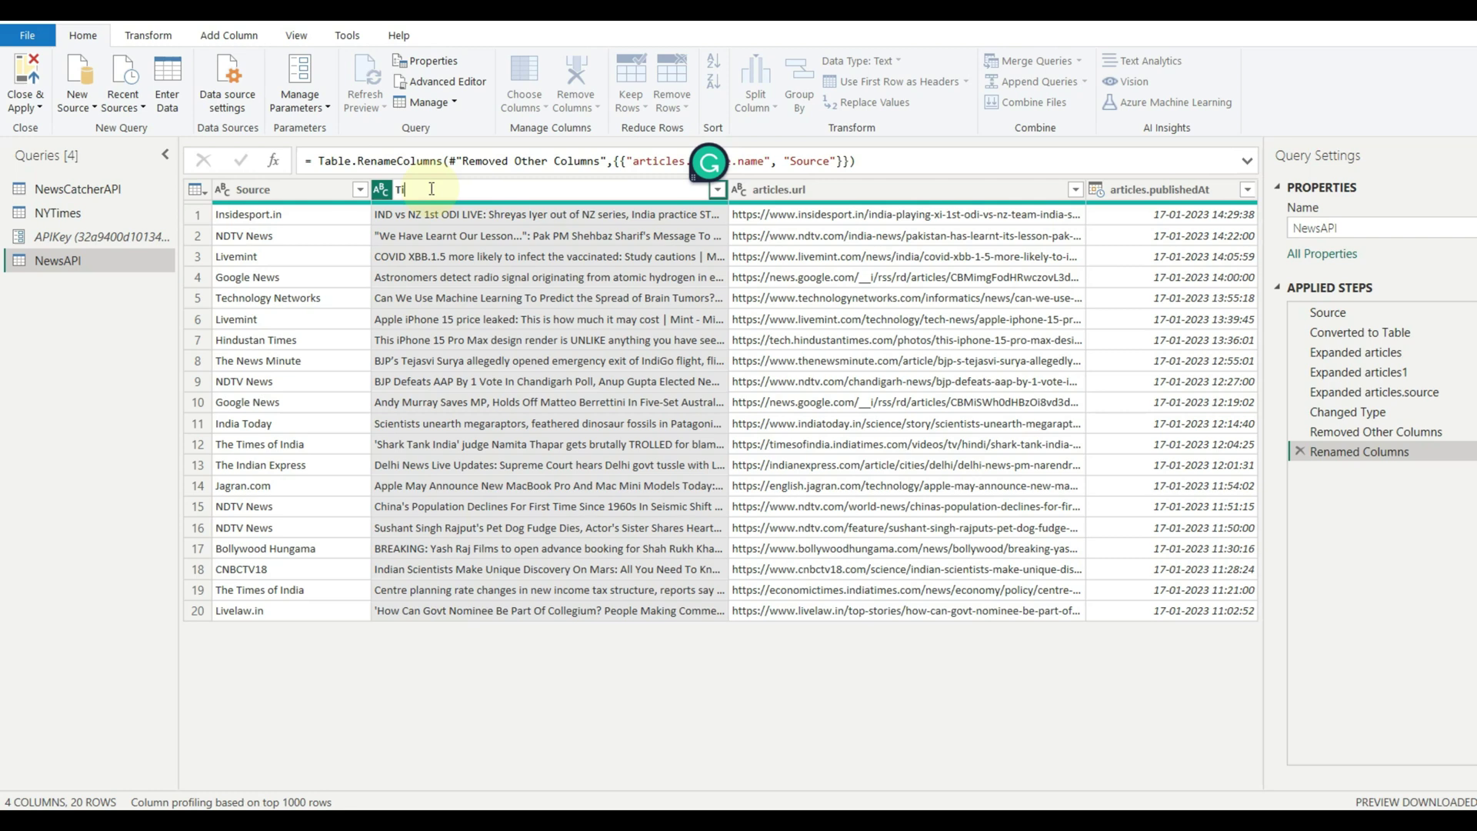
{"action": "type", "text": "tle"}
{"action": "key", "text": "Return"}
{"action": "double_click", "coordinate": [866, 189]}
{"action": "type", "text": "U"}
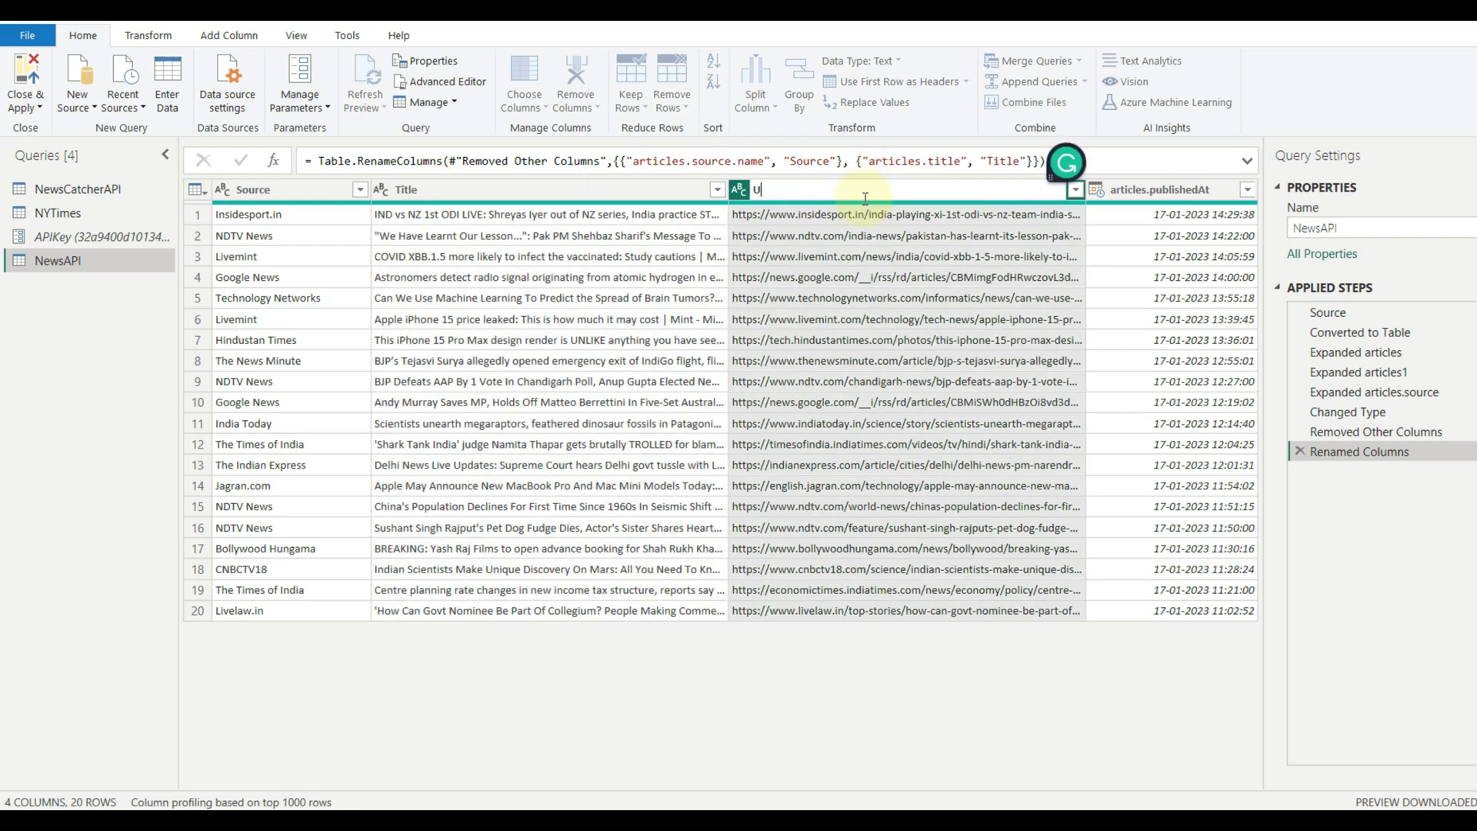
{"action": "type", "text": "RL"}
{"action": "key", "text": "Return"}
{"action": "double_click", "coordinate": [1185, 189]}
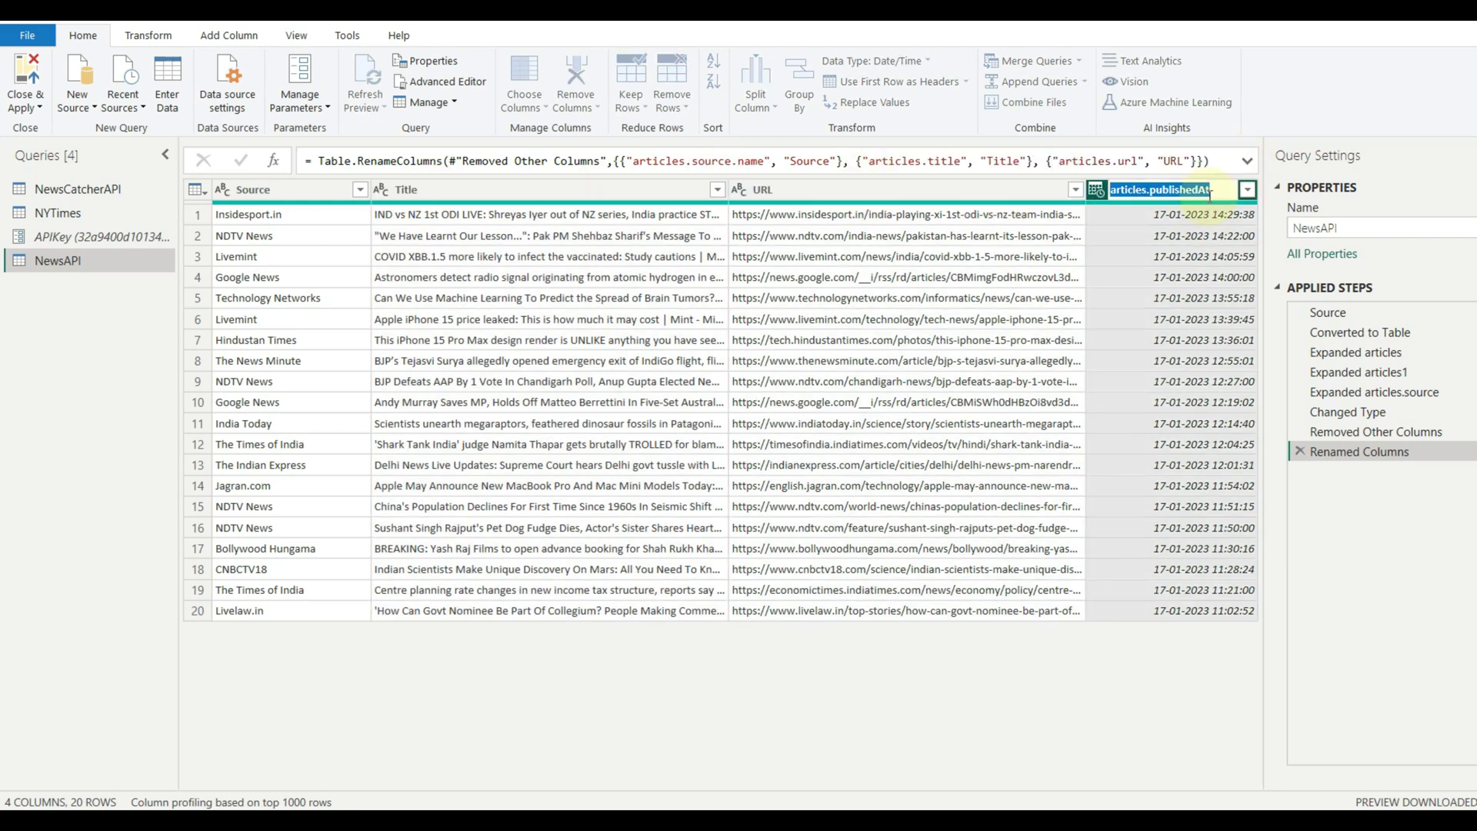
{"action": "type", "text": "Pu"}
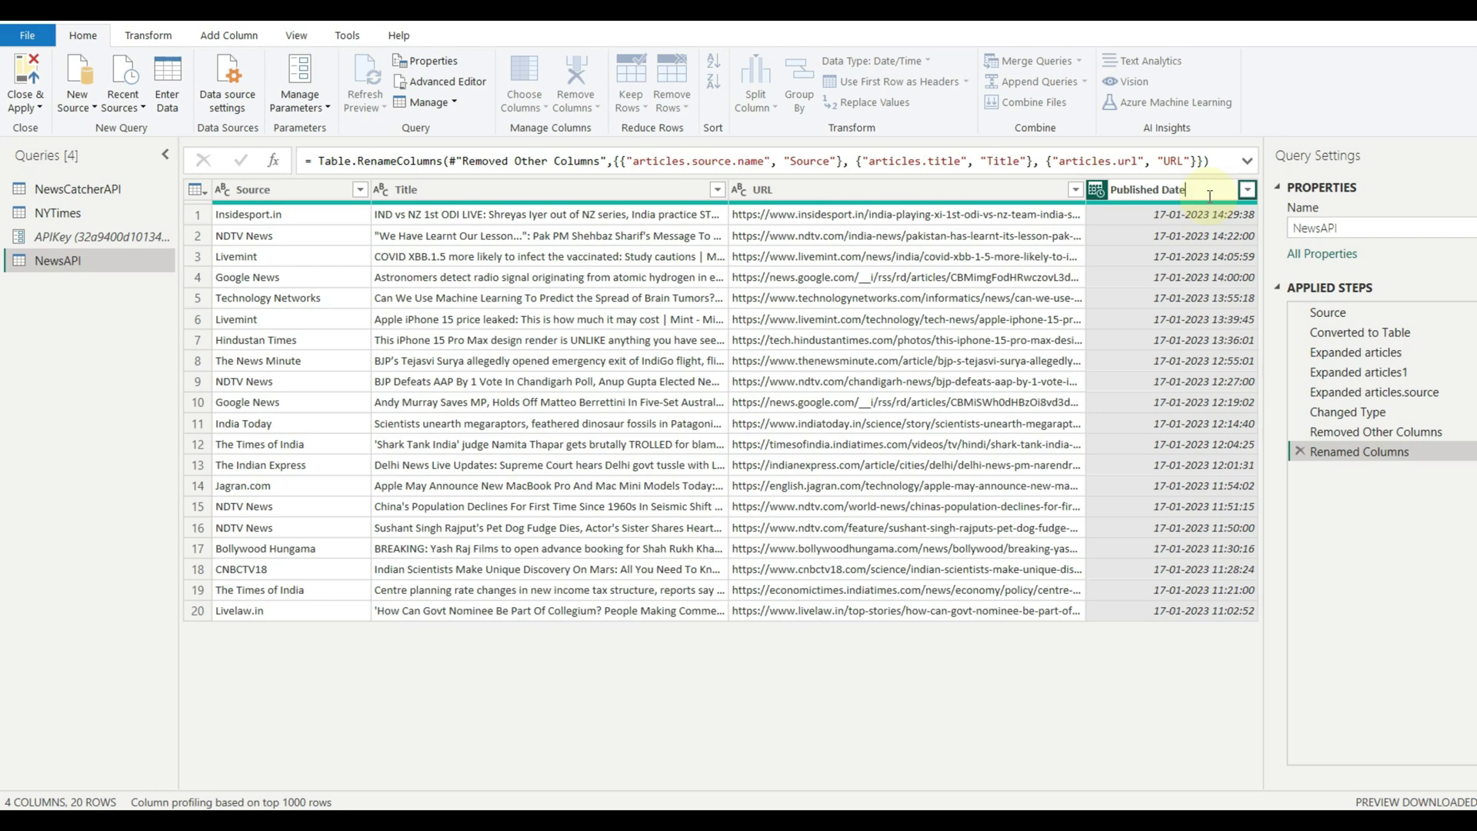
{"action": "type", "text": "blished Date"}
{"action": "key", "text": "Return"}
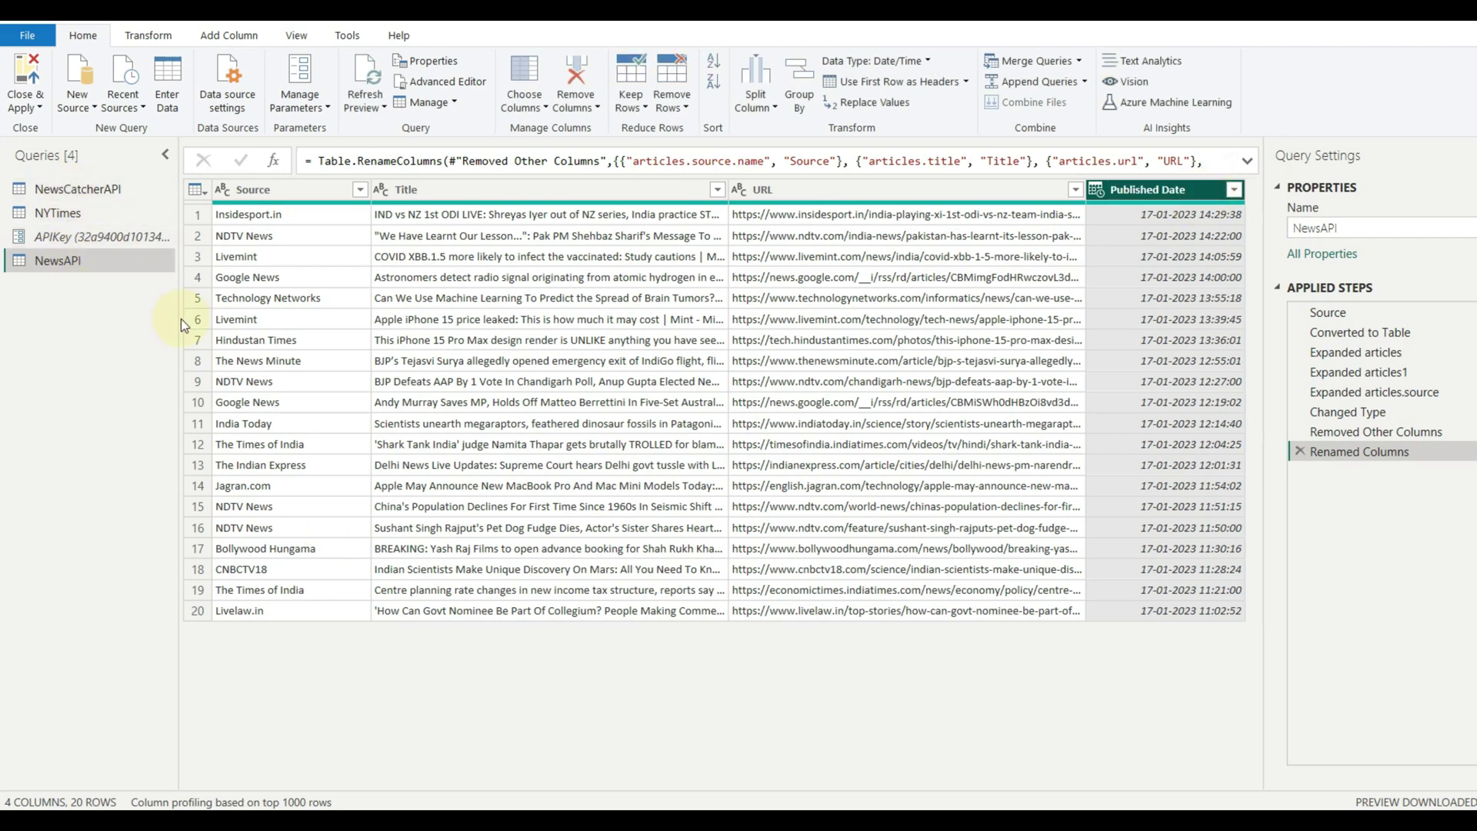
{"action": "left_click", "coordinate": [77, 211]}
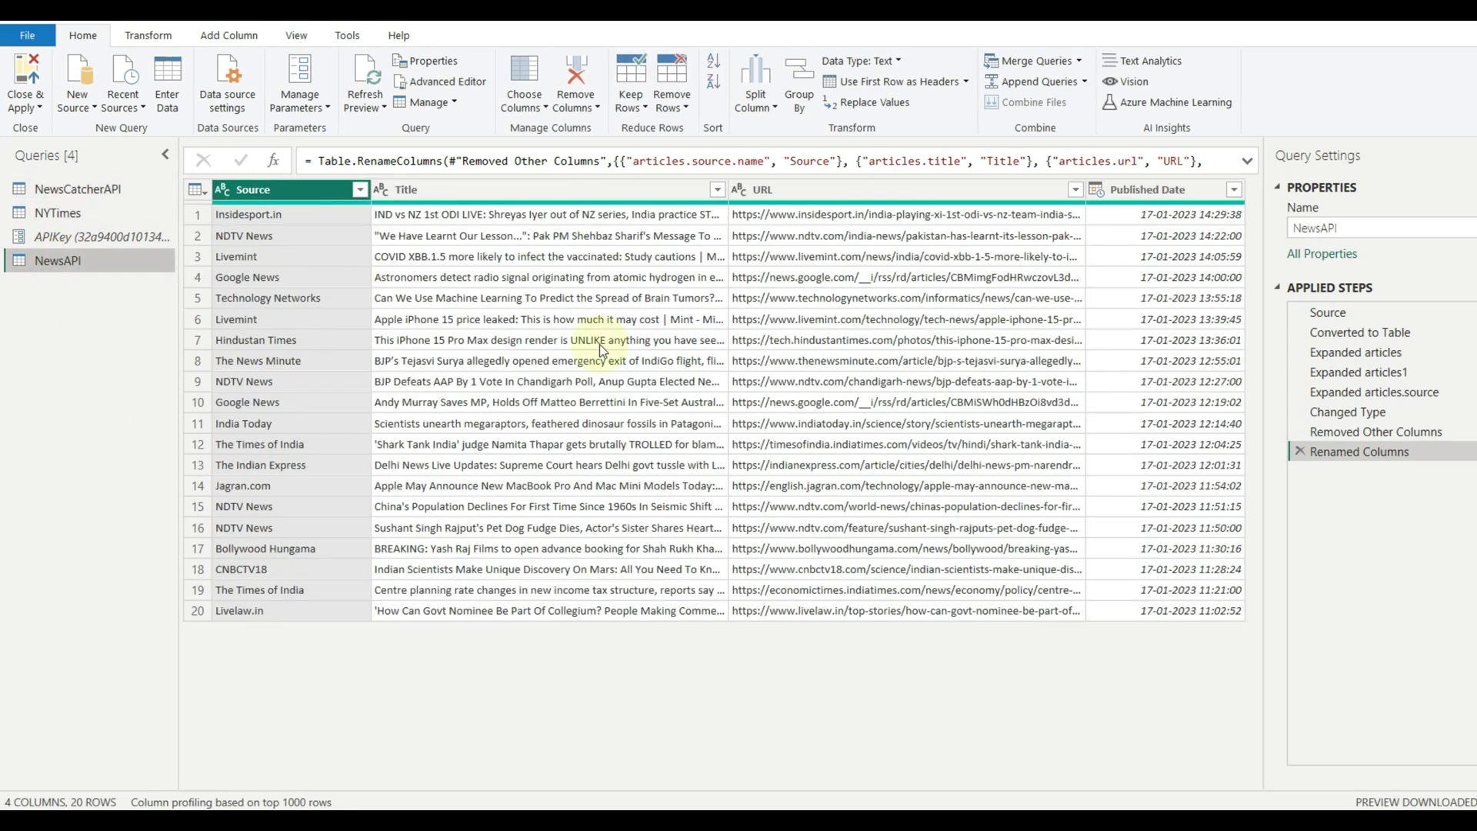
- Append NewsCatcherAPI and NYTimes onto NewsAPI as a three-or-more-tables append
{"action": "left_click", "coordinate": [1060, 85]}
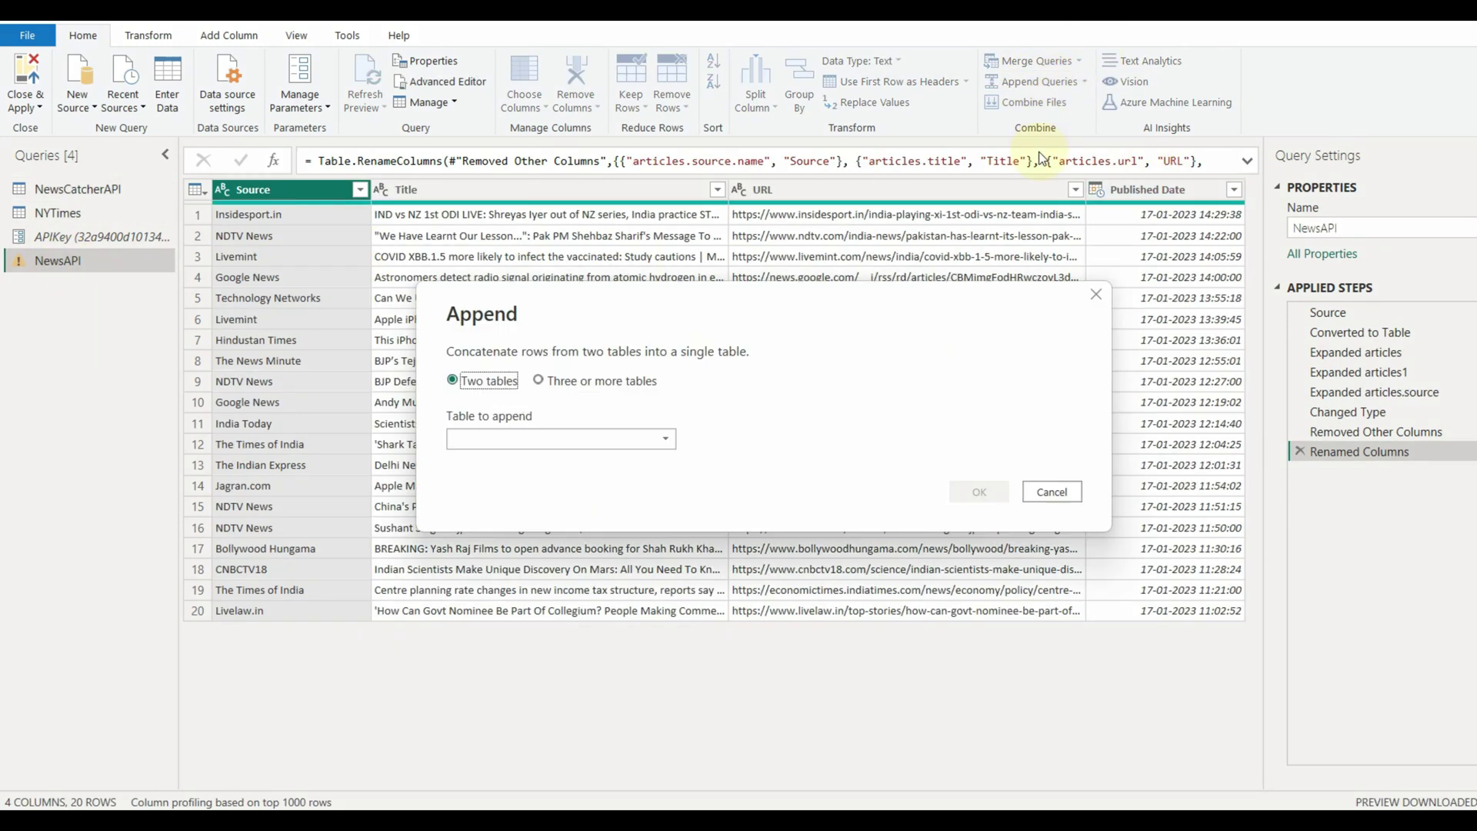
{"action": "left_click", "coordinate": [585, 381]}
{"action": "left_click", "coordinate": [517, 463]}
{"action": "left_click", "coordinate": [478, 483], "text": "ctrl"}
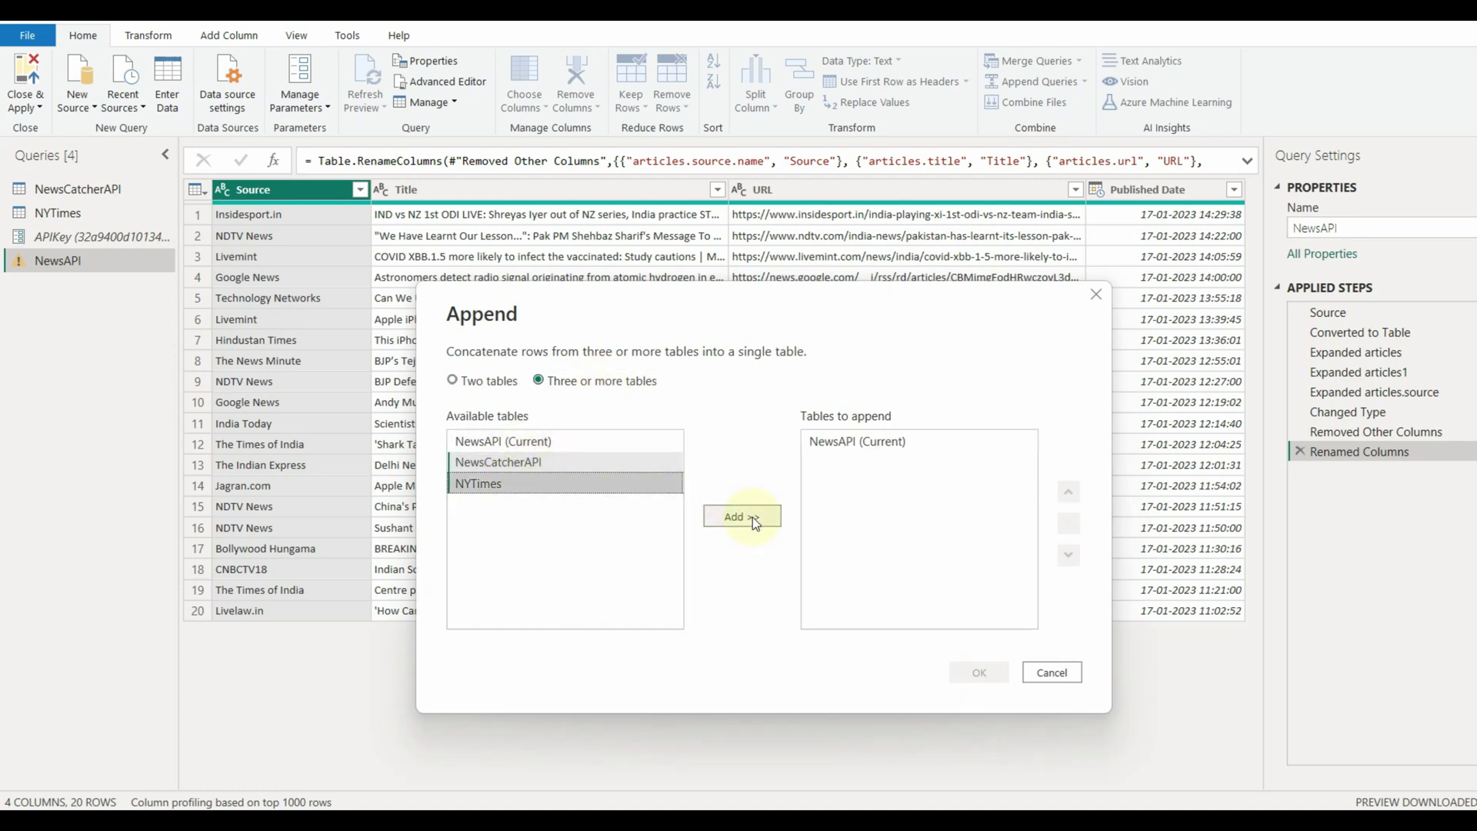
{"action": "left_click", "coordinate": [741, 516]}
{"action": "left_click", "coordinate": [978, 672]}
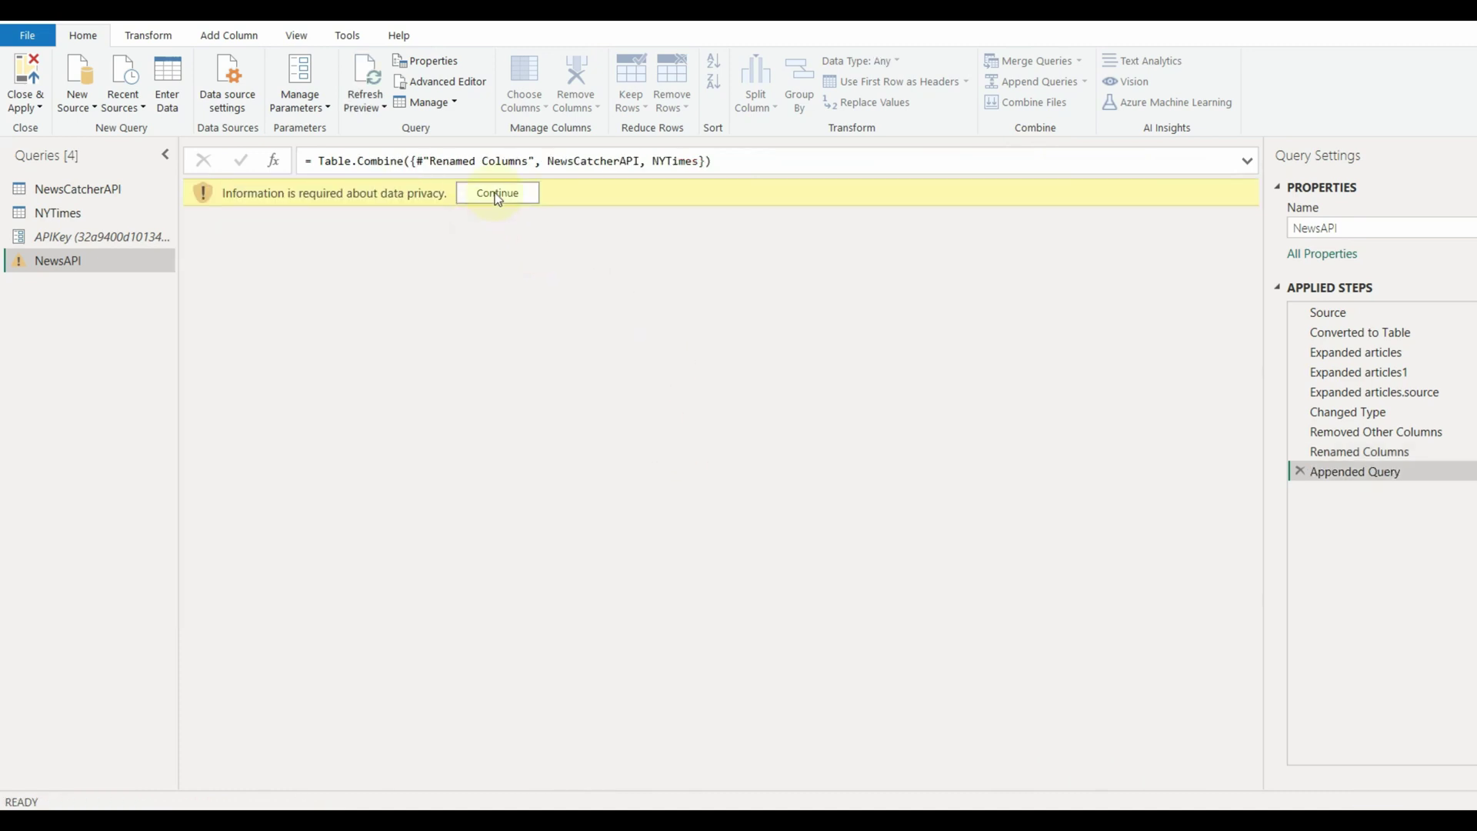
- Ignore privacy levels for this file and delete the extra data type change step
{"action": "left_click", "coordinate": [498, 194]}
{"action": "left_click", "coordinate": [483, 381]}
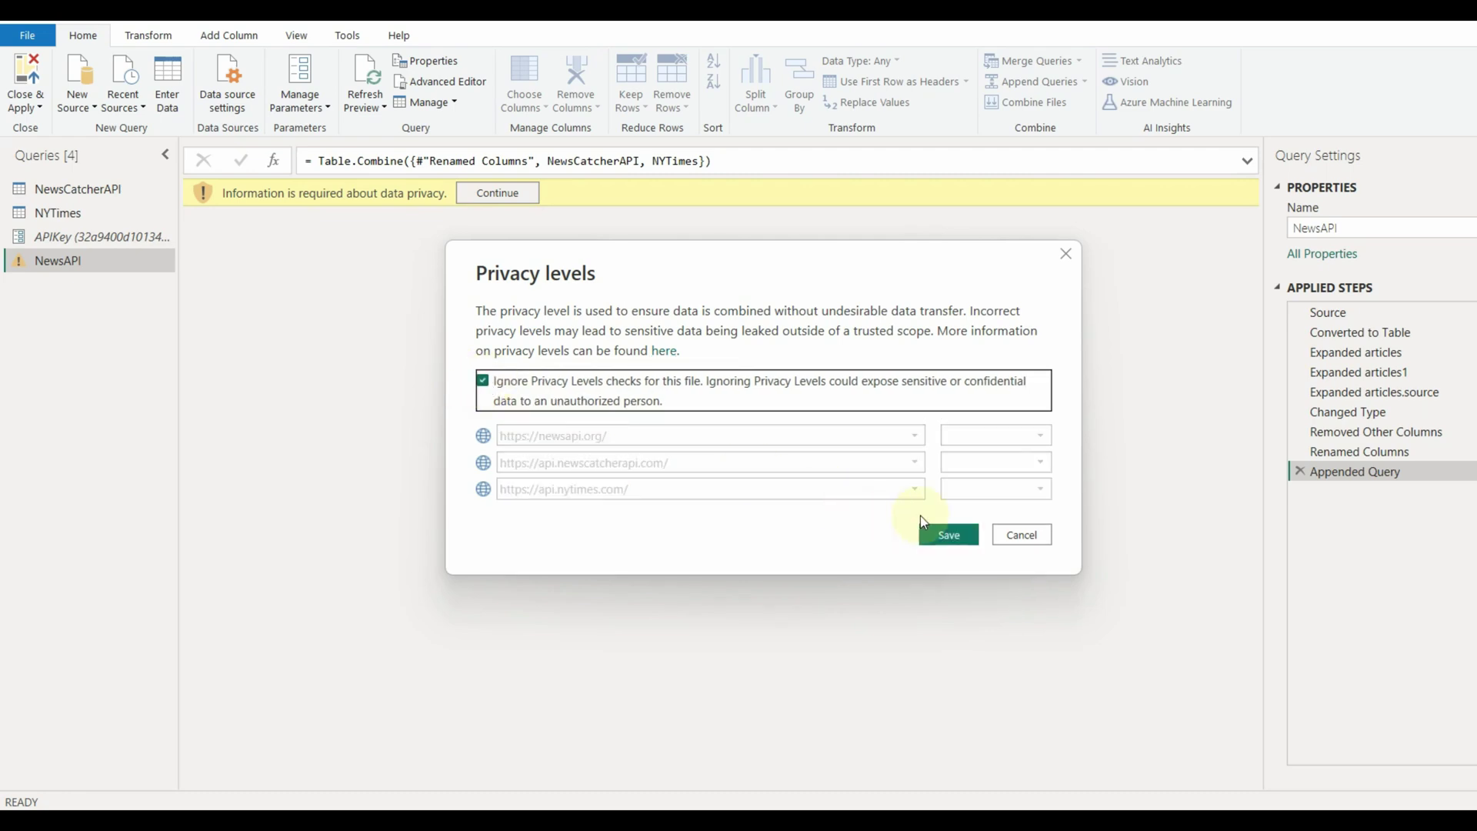
{"action": "left_click", "coordinate": [931, 533]}
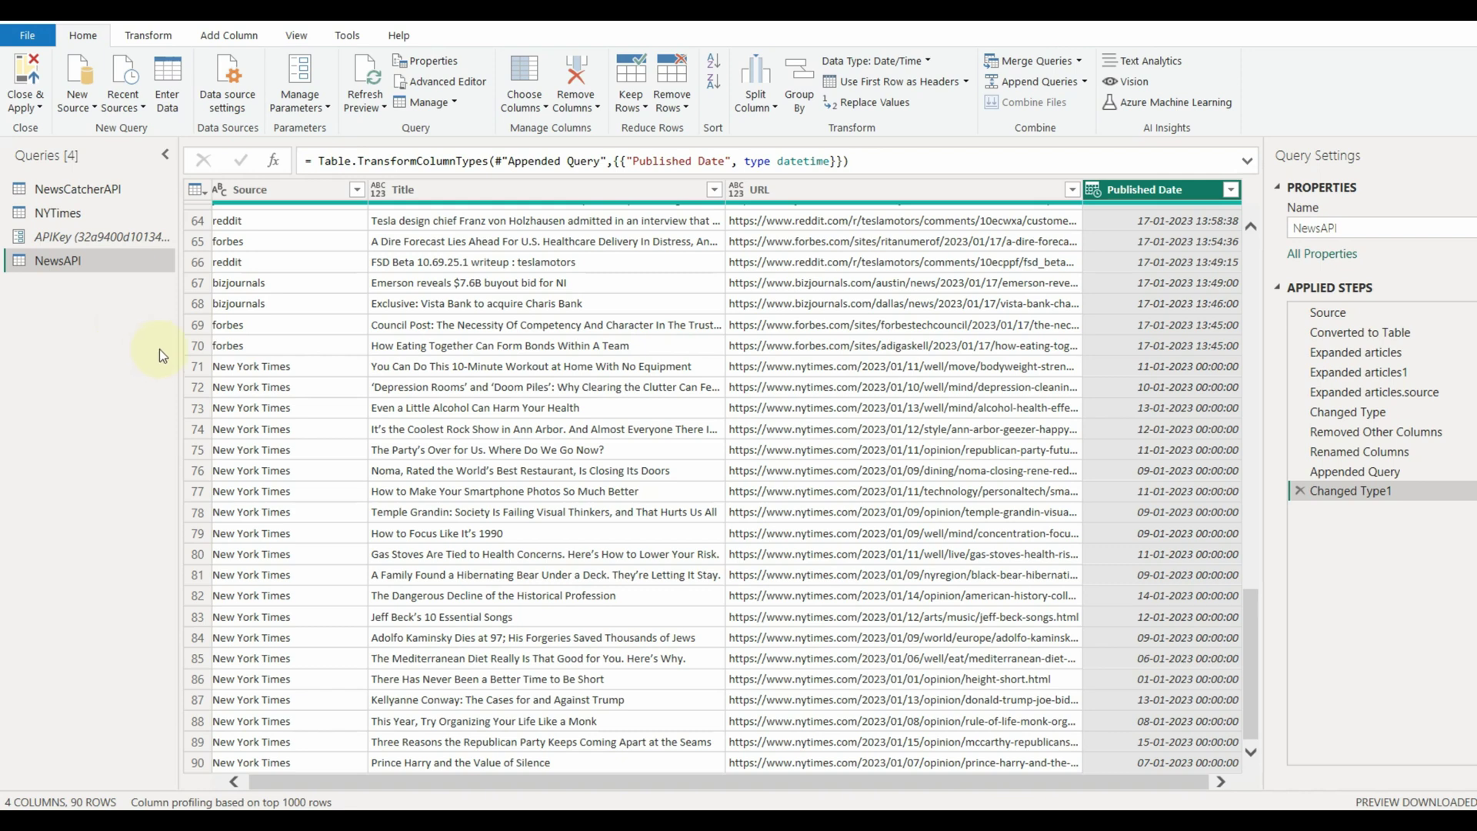
{"action": "left_click", "coordinate": [1300, 491]}
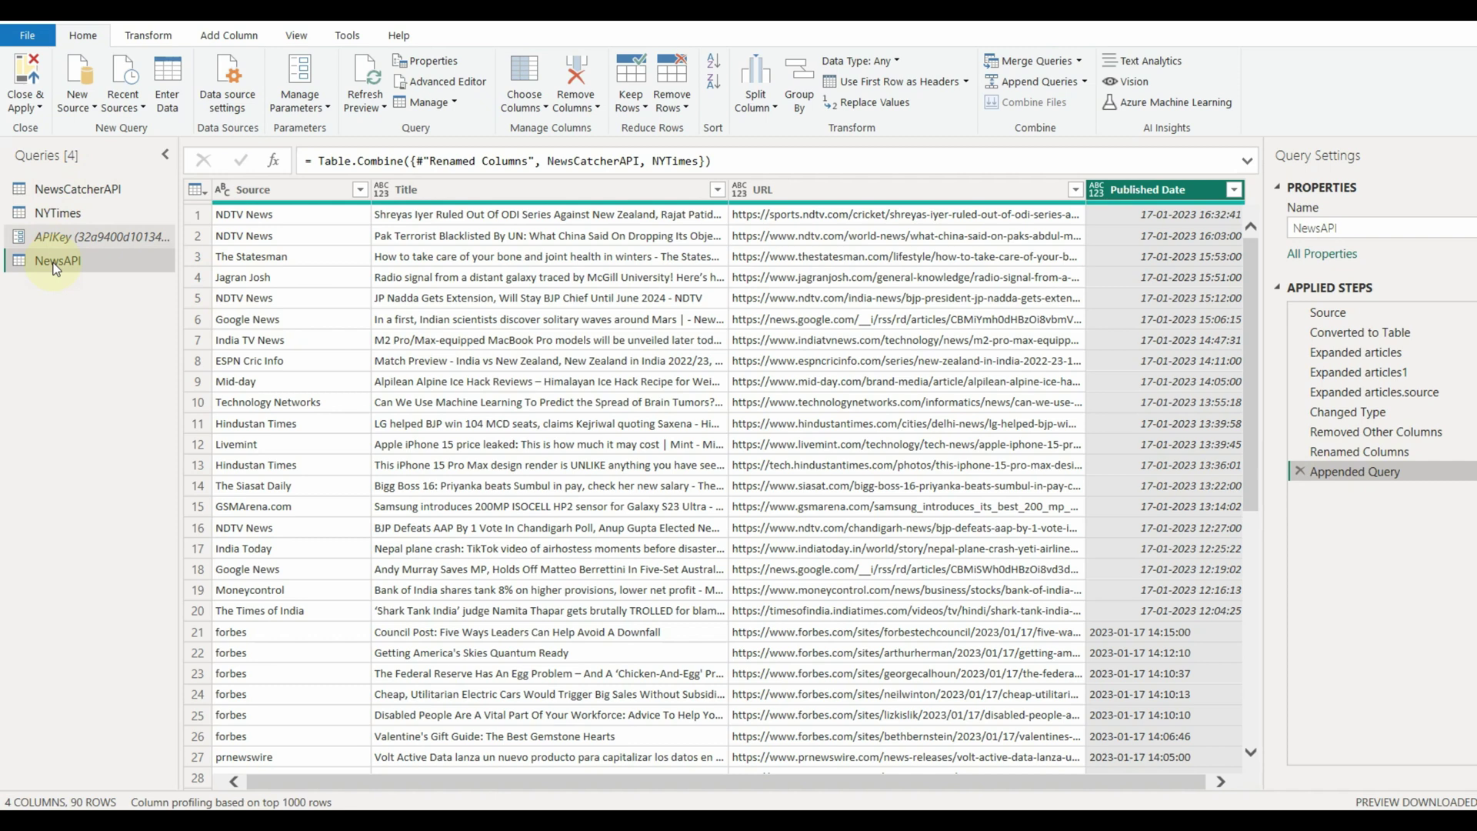
- Replace the append step by appending NewsCatcherAPI and NYTimes into the current query
{"action": "left_click", "coordinate": [1300, 472]}
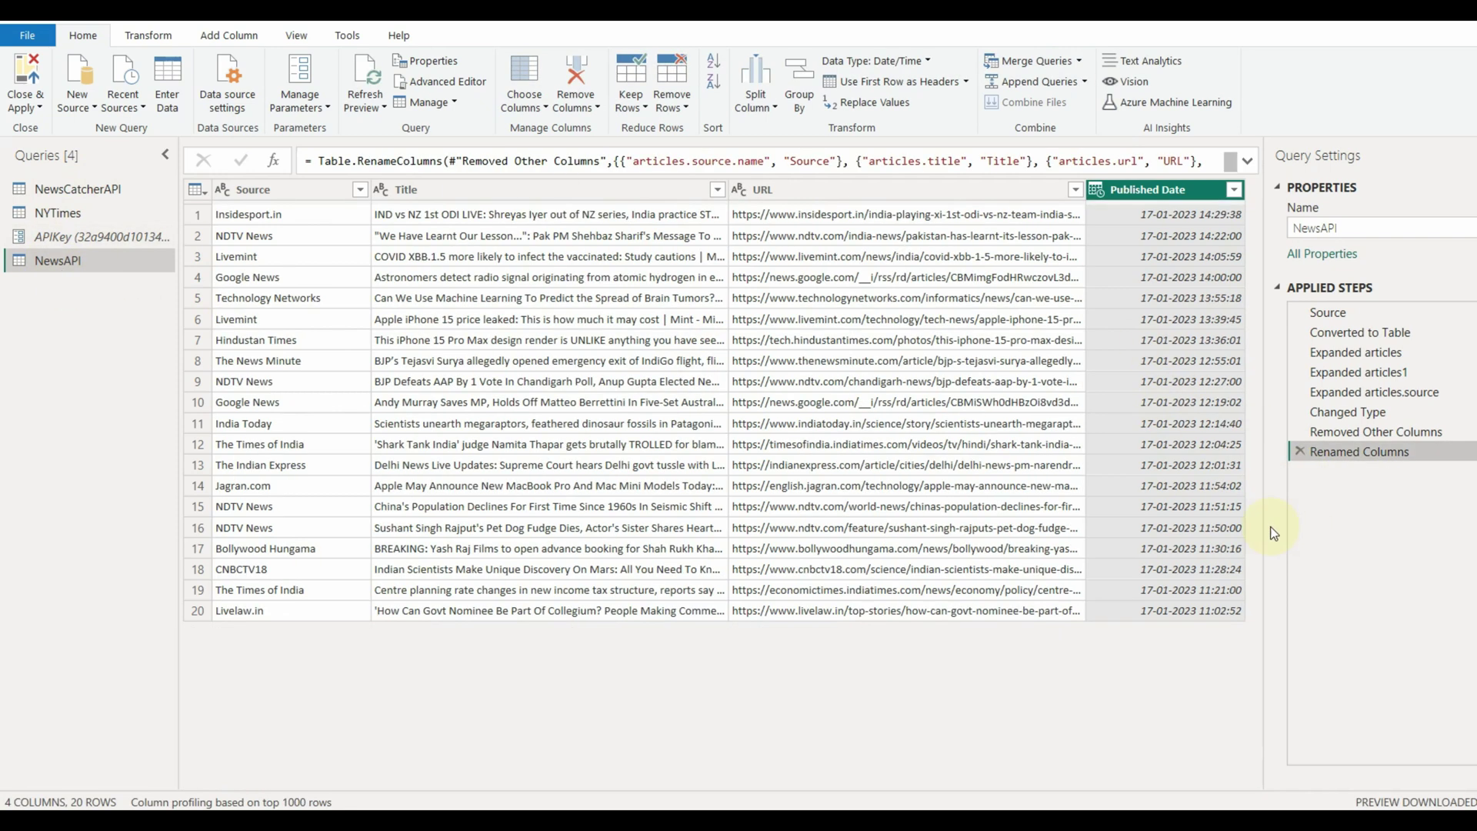
{"action": "left_click", "coordinate": [1083, 81]}
{"action": "left_click", "coordinate": [1035, 126]}
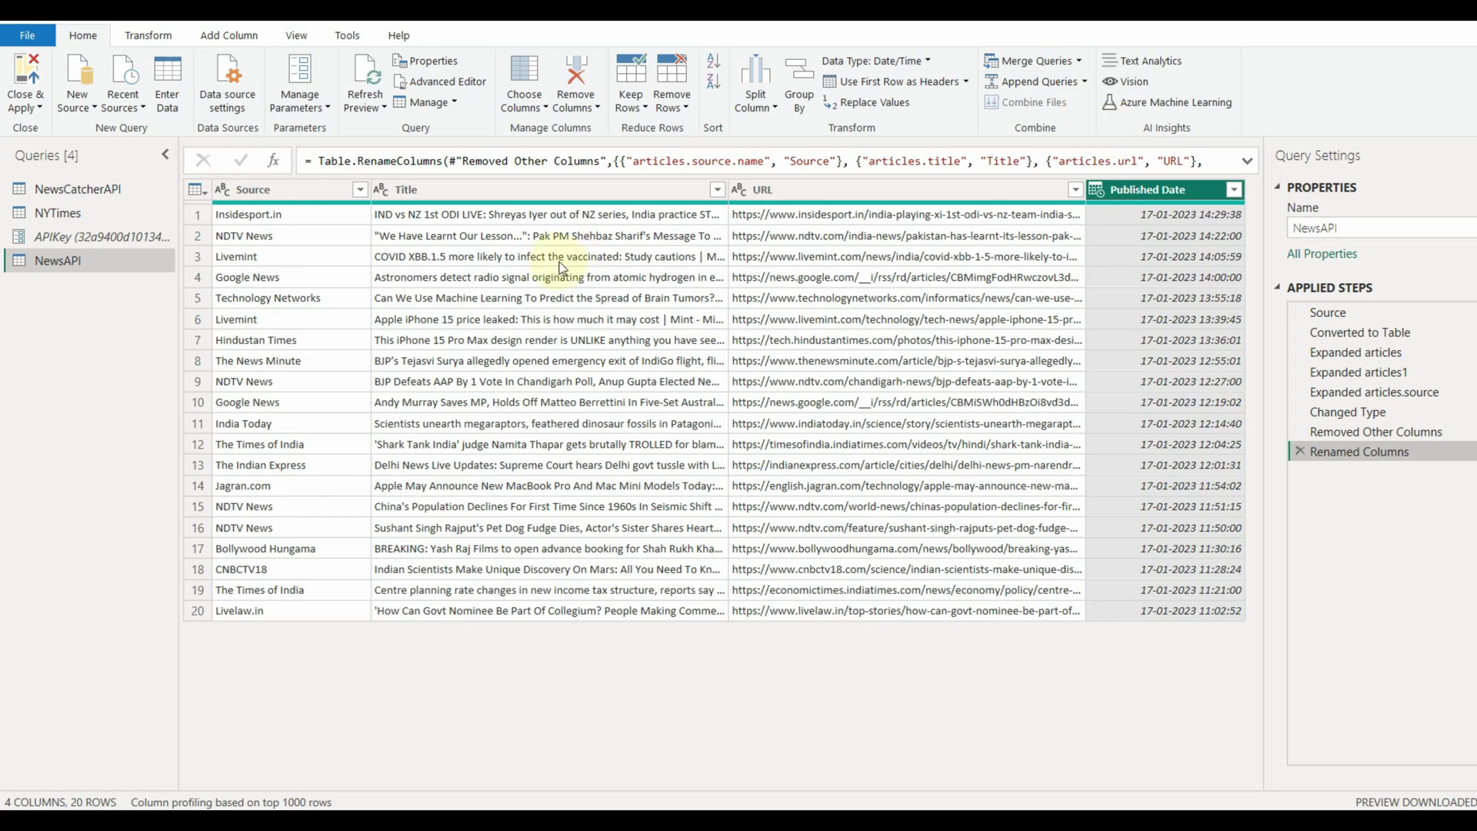
{"action": "left_click", "coordinate": [600, 353]}
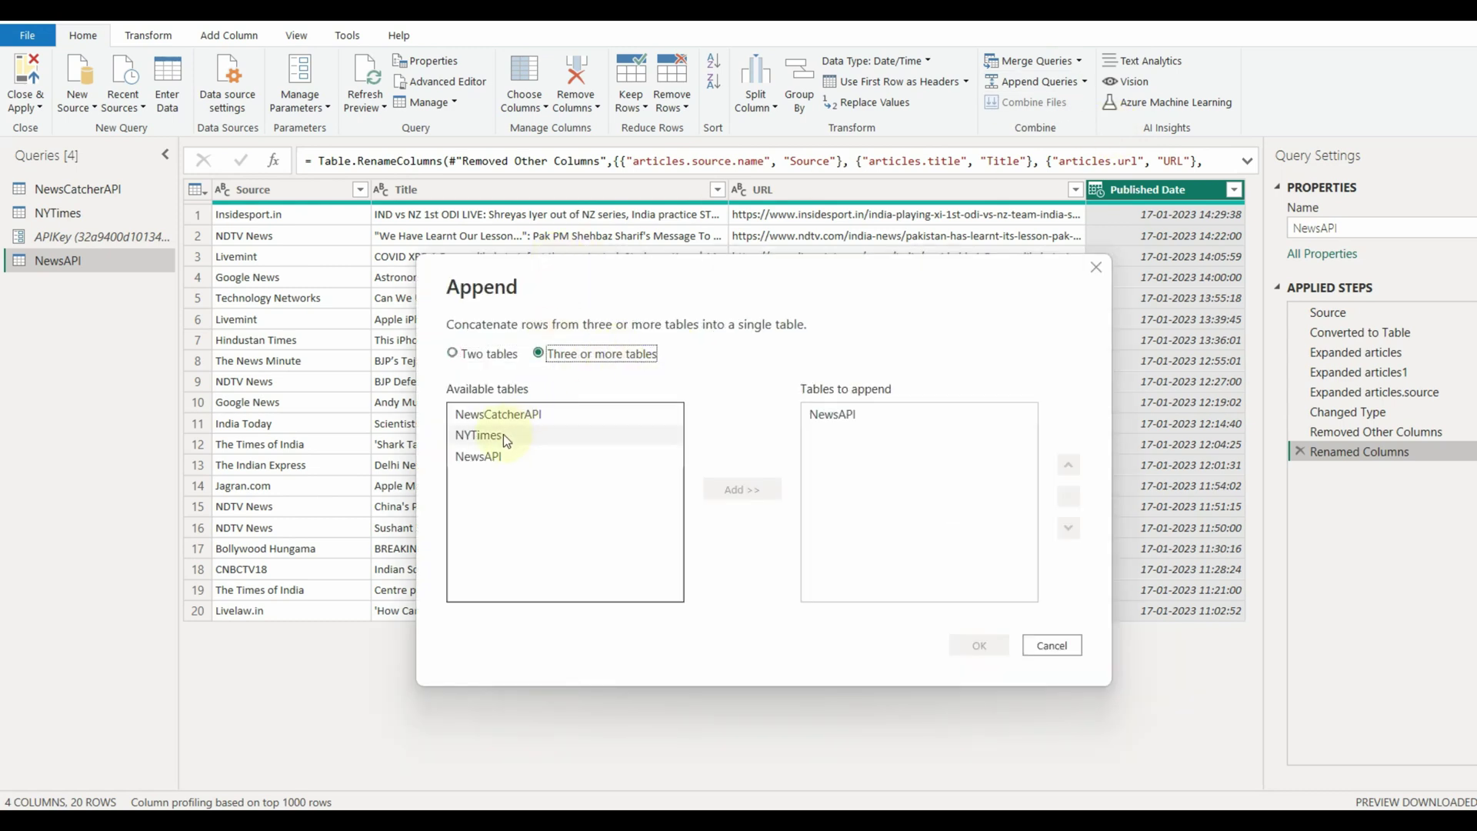
{"action": "left_click", "coordinate": [503, 434], "text": "shift"}
{"action": "left_click", "coordinate": [741, 489]}
{"action": "left_click", "coordinate": [977, 645]}
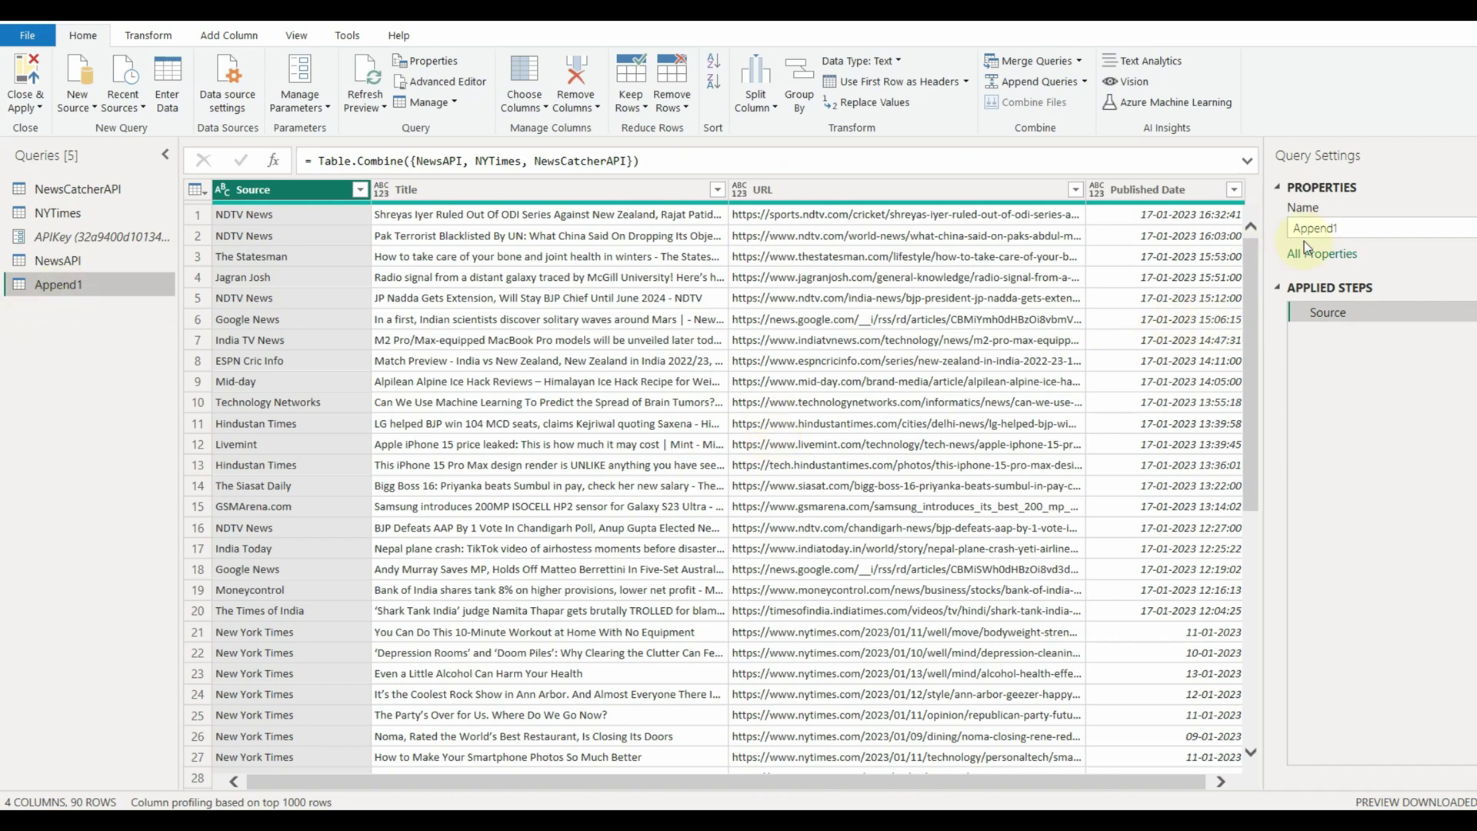
- Rename the combined query to NewsData and select its Published Date column for retyping
{"action": "left_click", "coordinate": [1300, 230]}
{"action": "type", "text": "NewsData"}
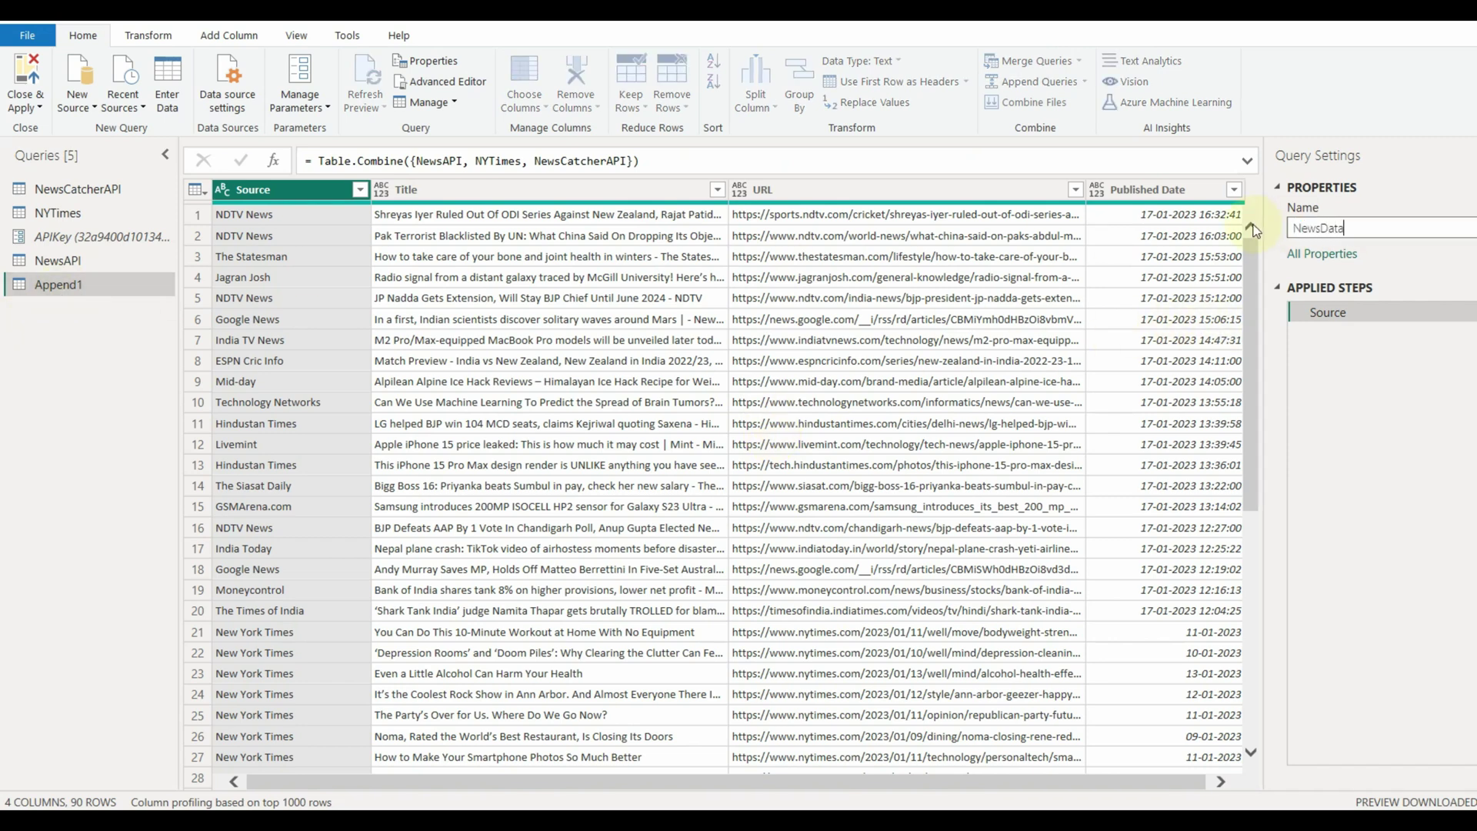
{"action": "key", "text": "Return"}
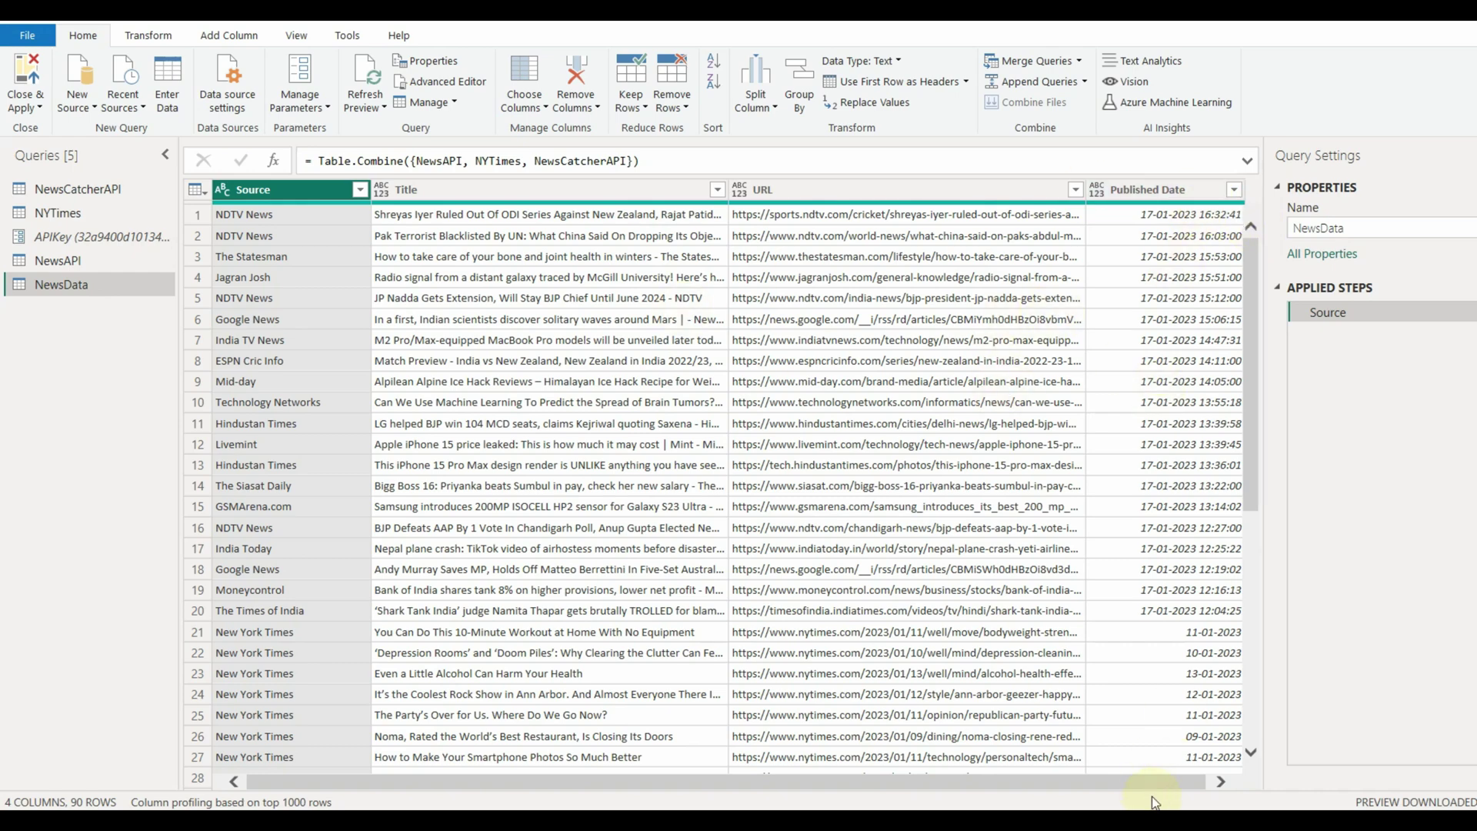
{"action": "scroll", "coordinate": [1210, 680], "scroll_direction": "right", "scroll_amount": 1}
{"action": "scroll", "coordinate": [1210, 723], "scroll_direction": "down", "scroll_amount": 8}
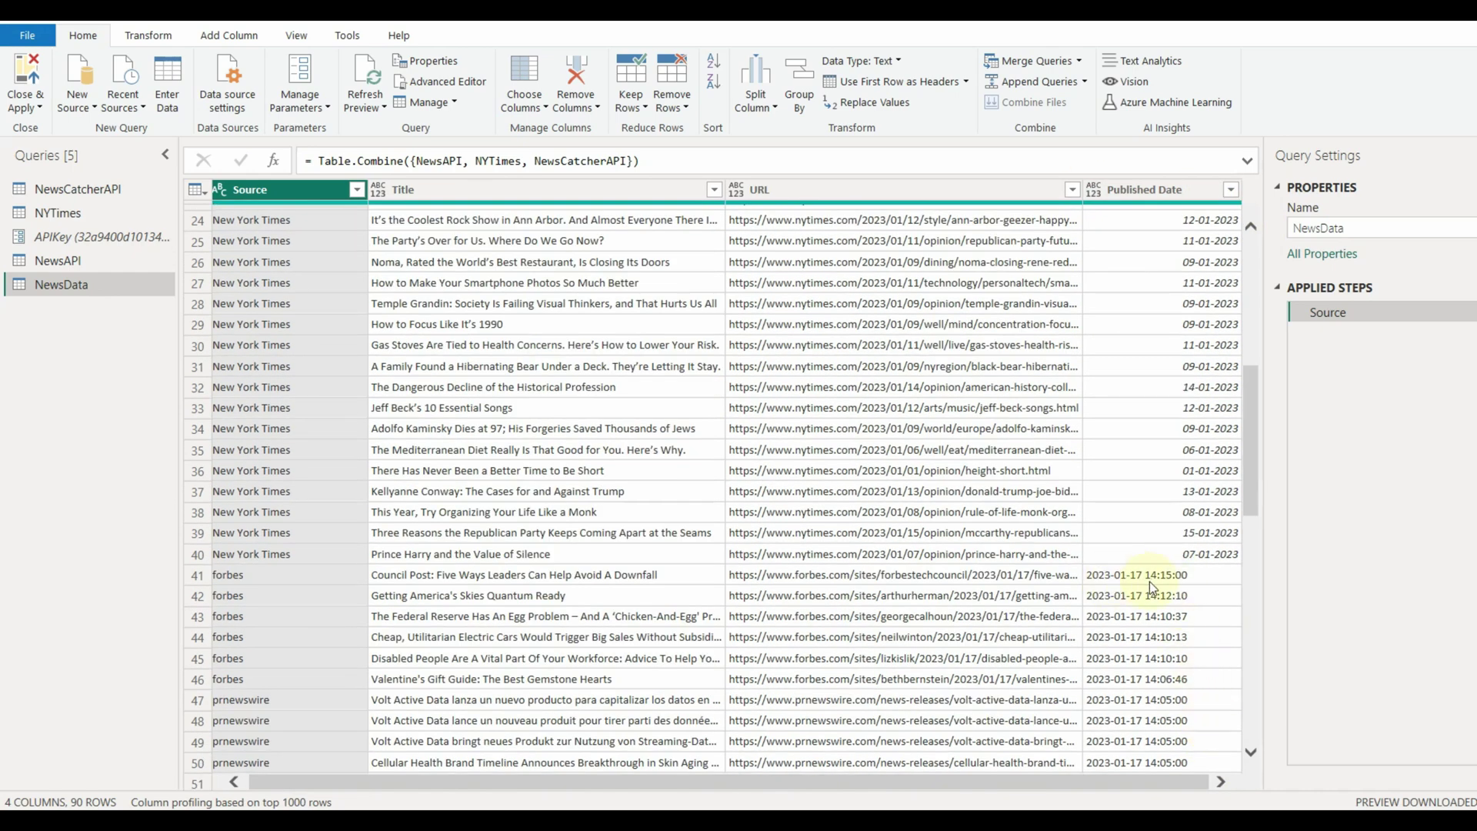
{"action": "scroll", "coordinate": [1165, 692], "scroll_direction": "up", "scroll_amount": 8}
{"action": "left_click", "coordinate": [1144, 189]}
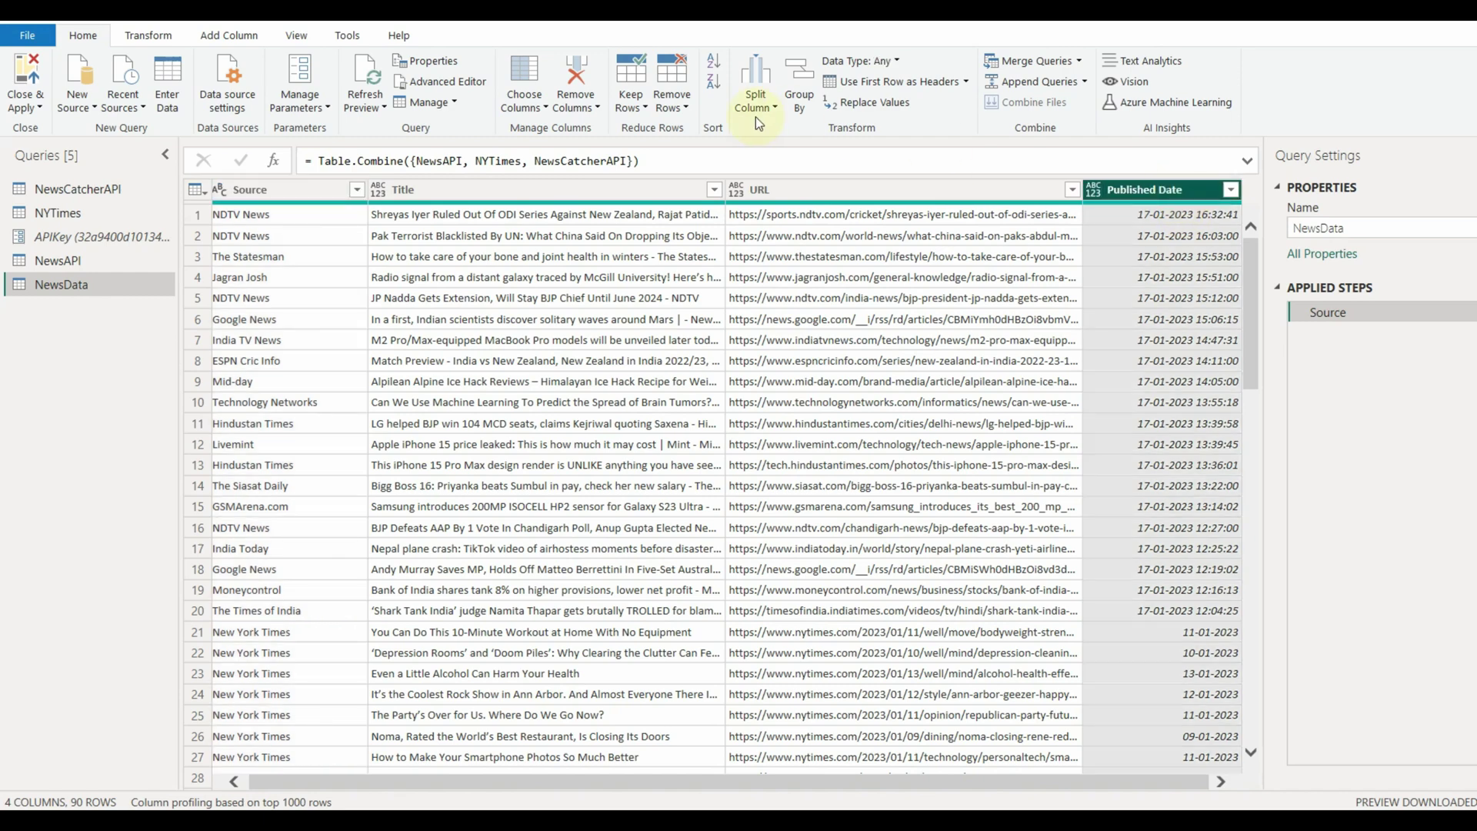
{"action": "left_click", "coordinate": [883, 61]}
- Set the Published Date column's data type to Date/Time
{"action": "left_click", "coordinate": [874, 181]}
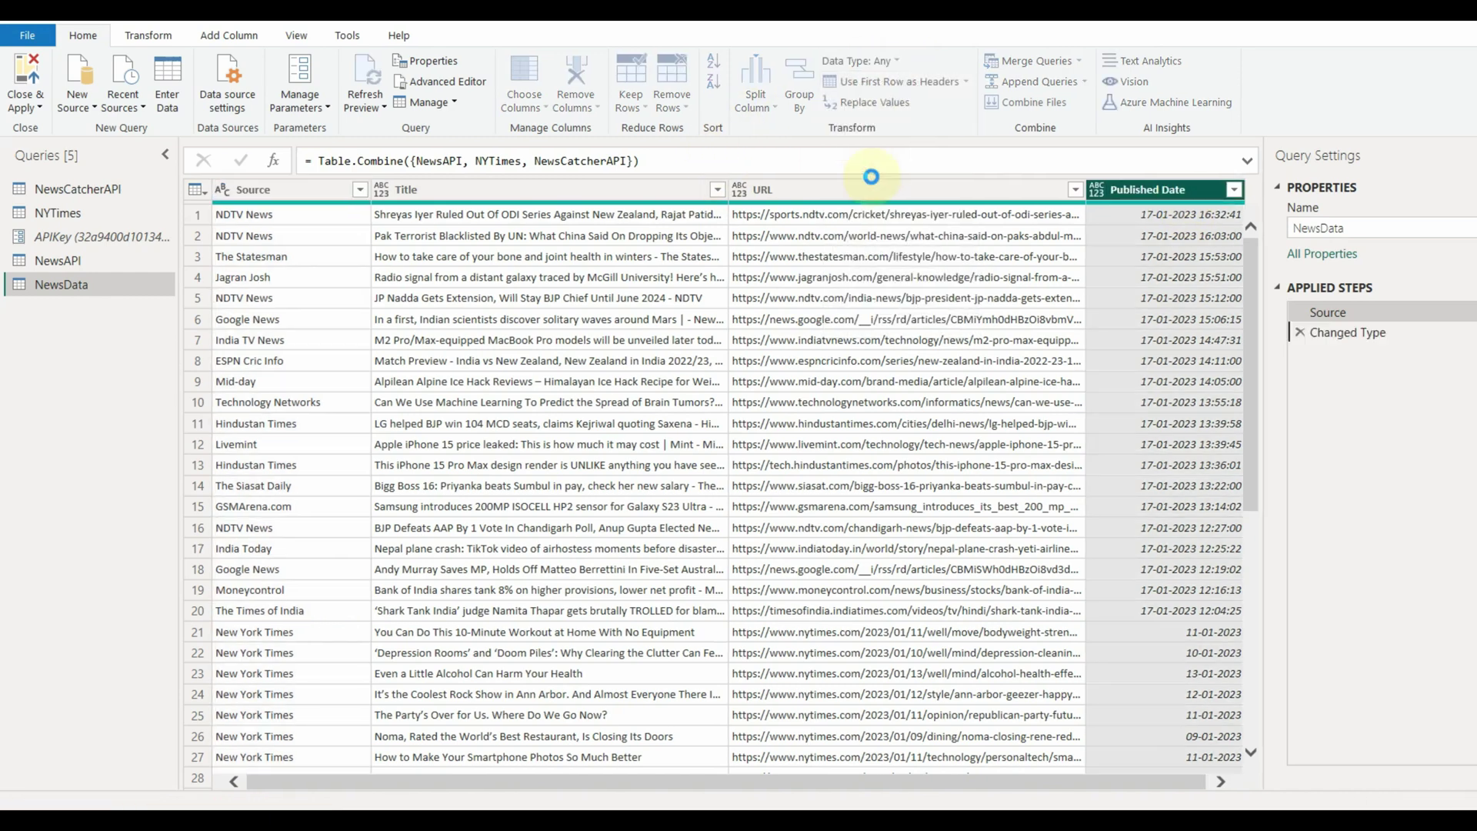
{"action": "left_click_drag", "start_coordinate": [1248, 238], "coordinate": [1254, 709]}
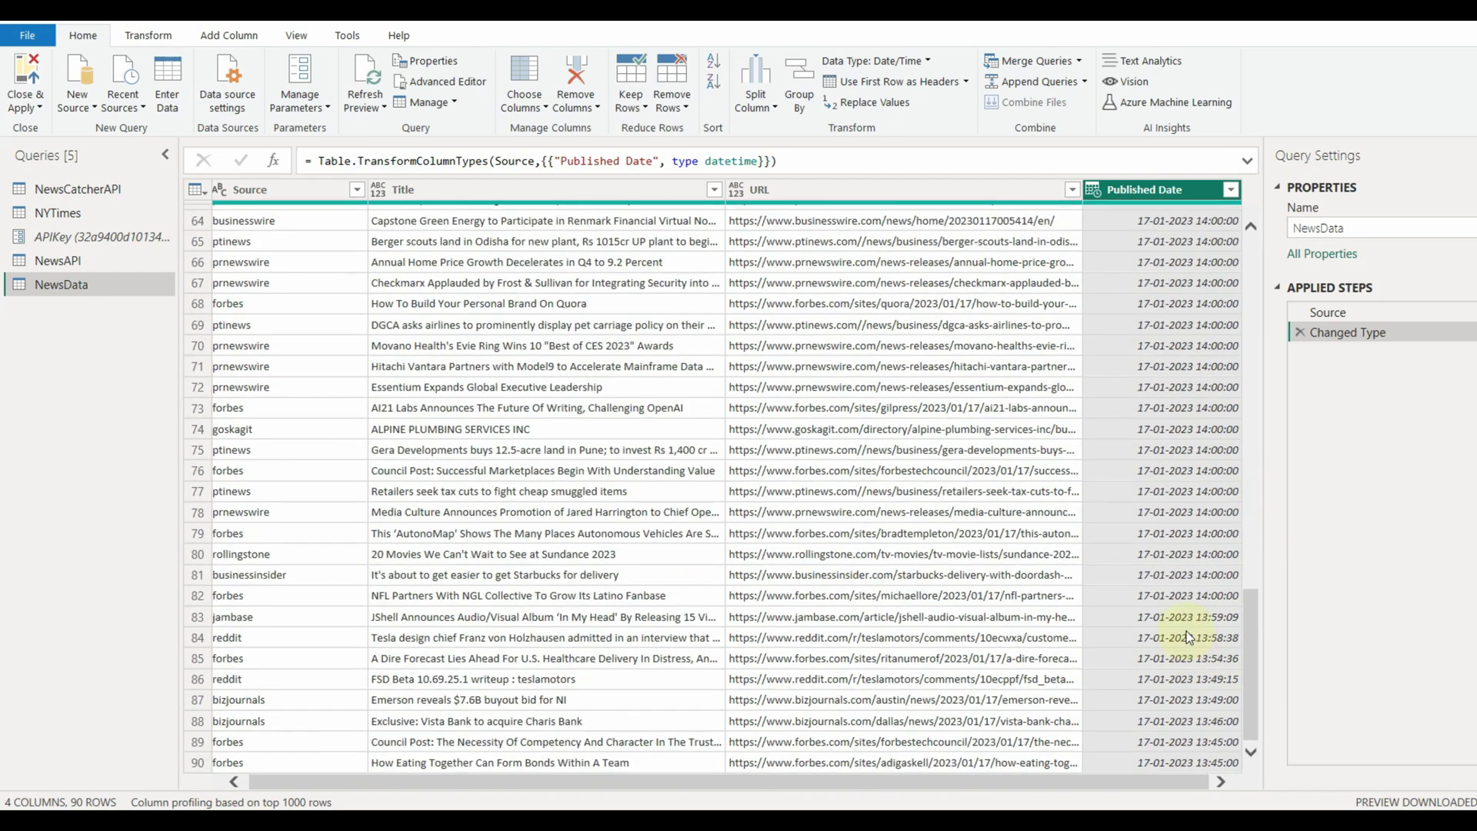
{"action": "scroll", "coordinate": [1186, 631], "scroll_direction": "up", "scroll_amount": 13}
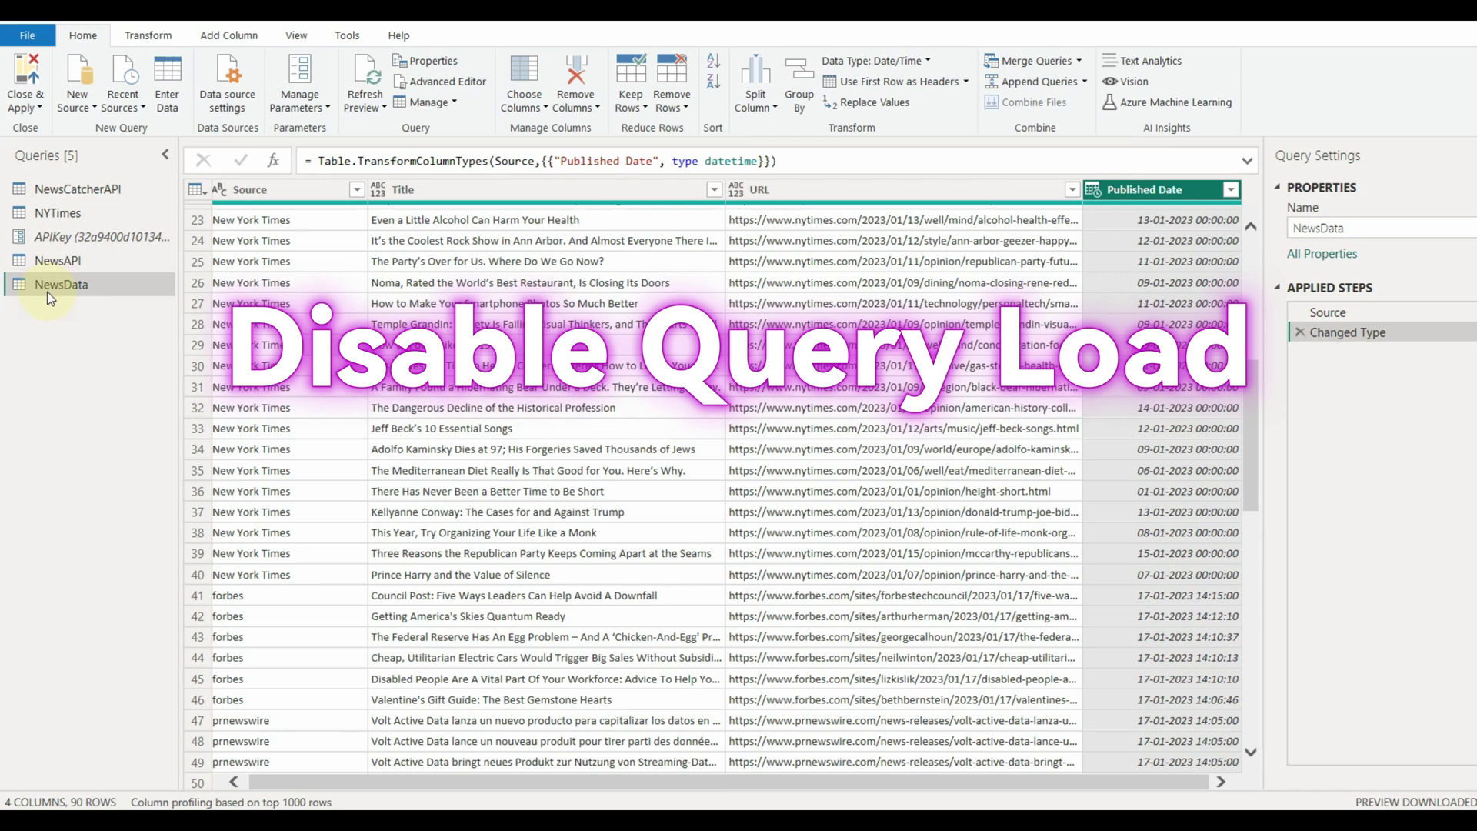
- Disable loading for NewsCatcherAPI, NYTimes and NewsAPI, returning to NewsData
{"action": "right_click", "coordinate": [80, 193]}
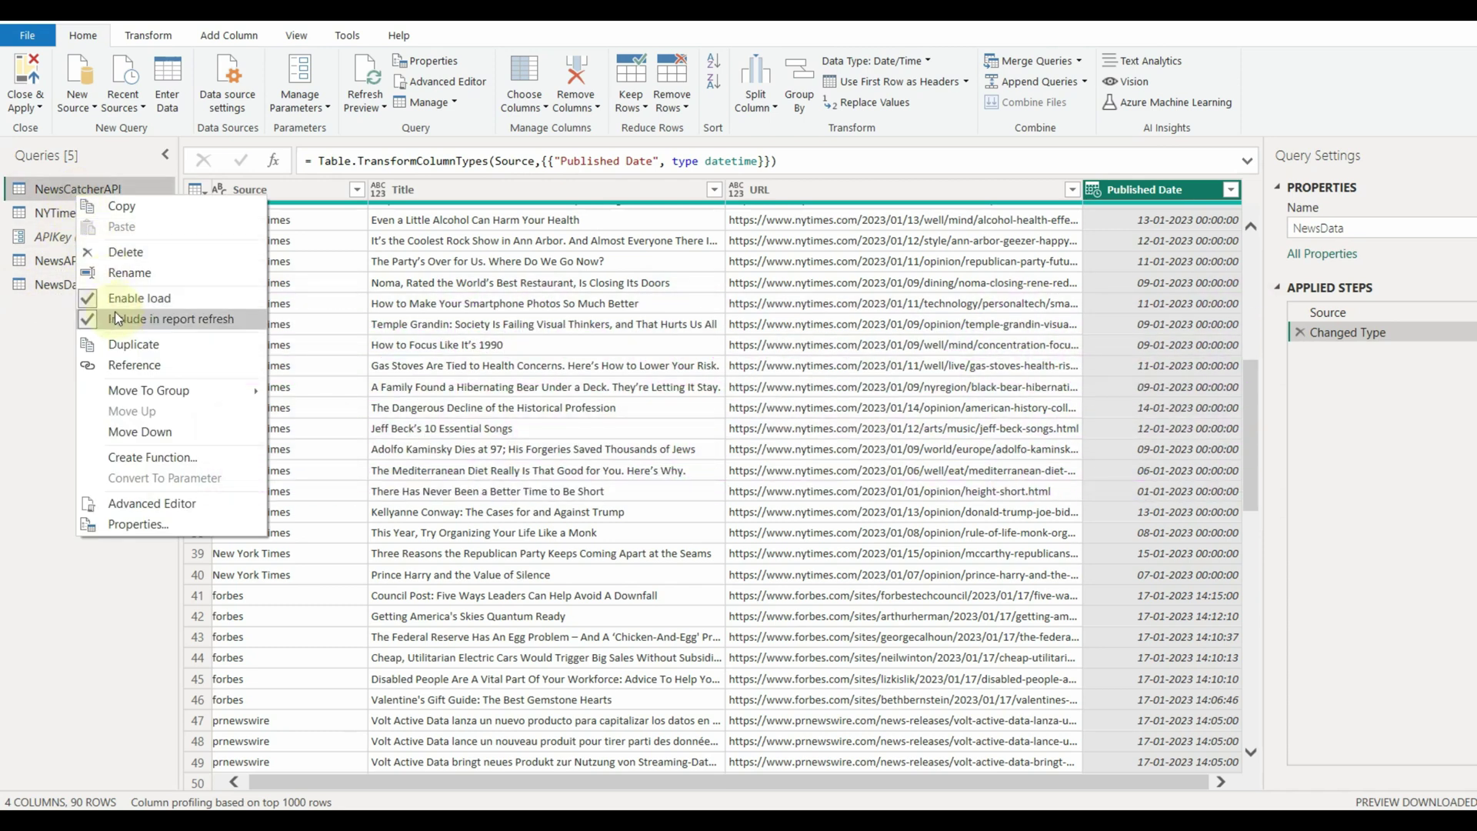
{"action": "left_click", "coordinate": [126, 305]}
{"action": "right_click", "coordinate": [94, 218]}
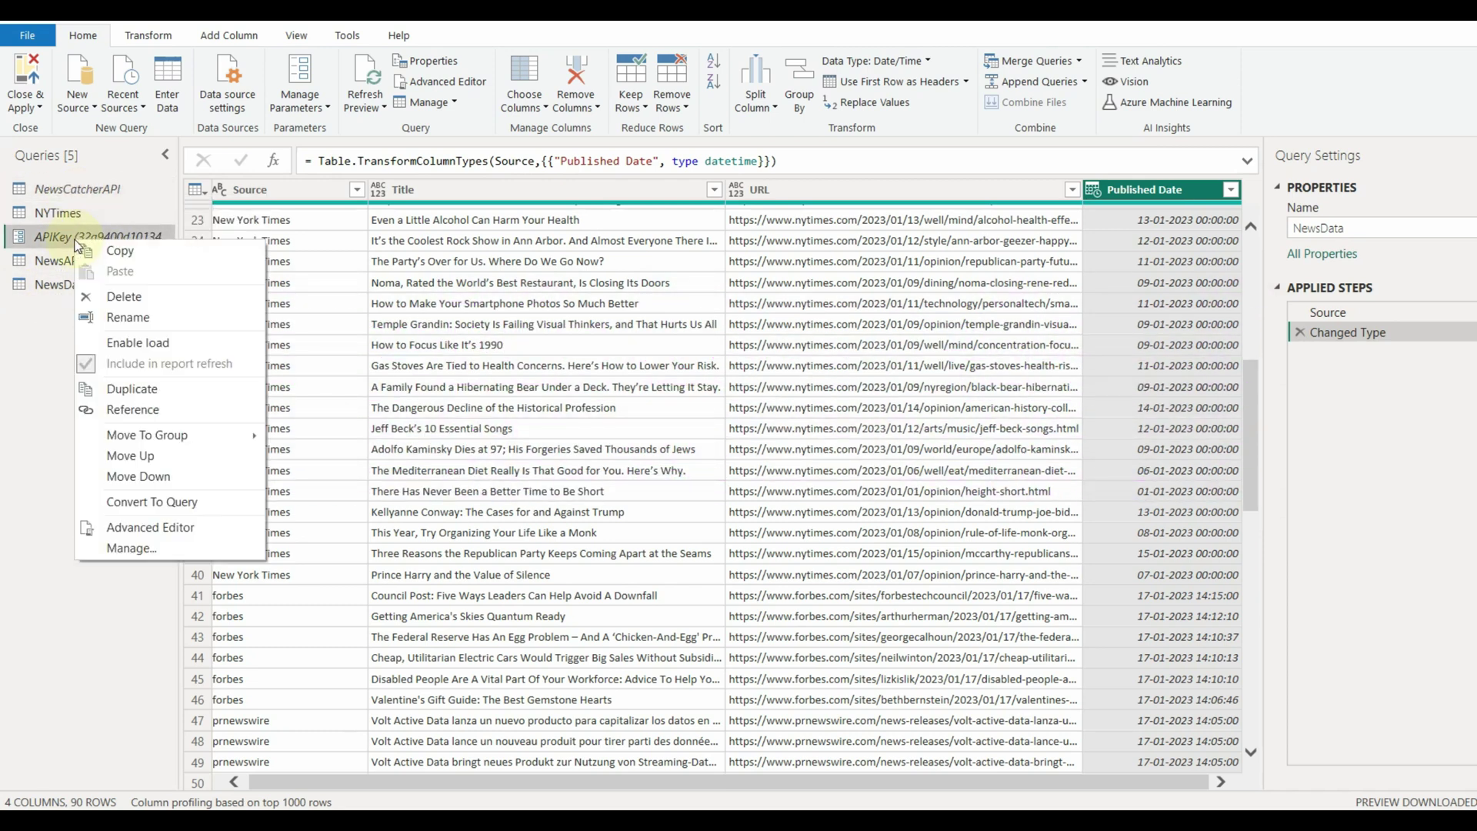
{"action": "left_click", "coordinate": [57, 214]}
{"action": "right_click", "coordinate": [57, 213]}
{"action": "left_click", "coordinate": [119, 317]}
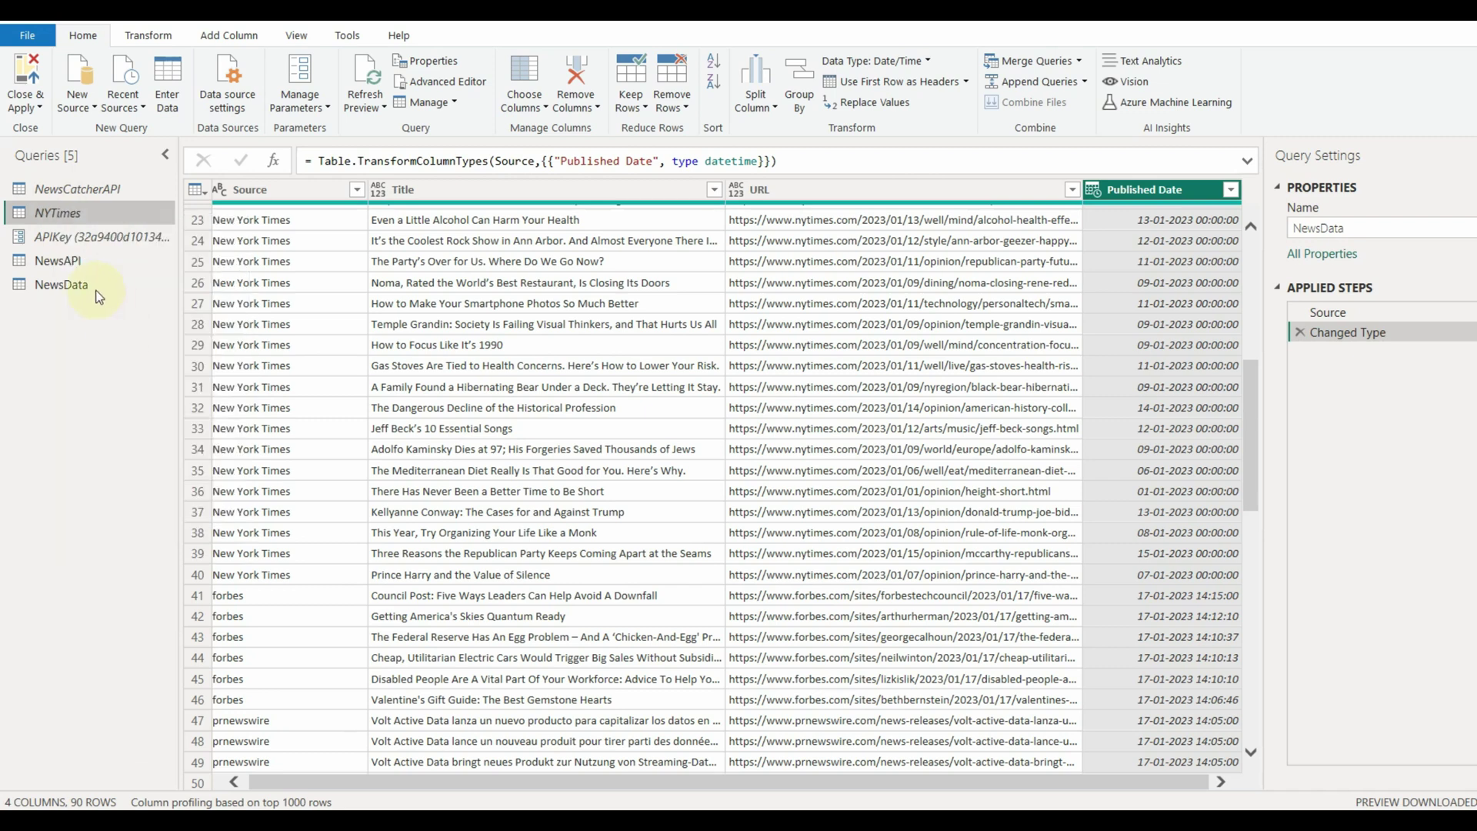
{"action": "right_click", "coordinate": [67, 265]}
{"action": "left_click", "coordinate": [127, 367]}
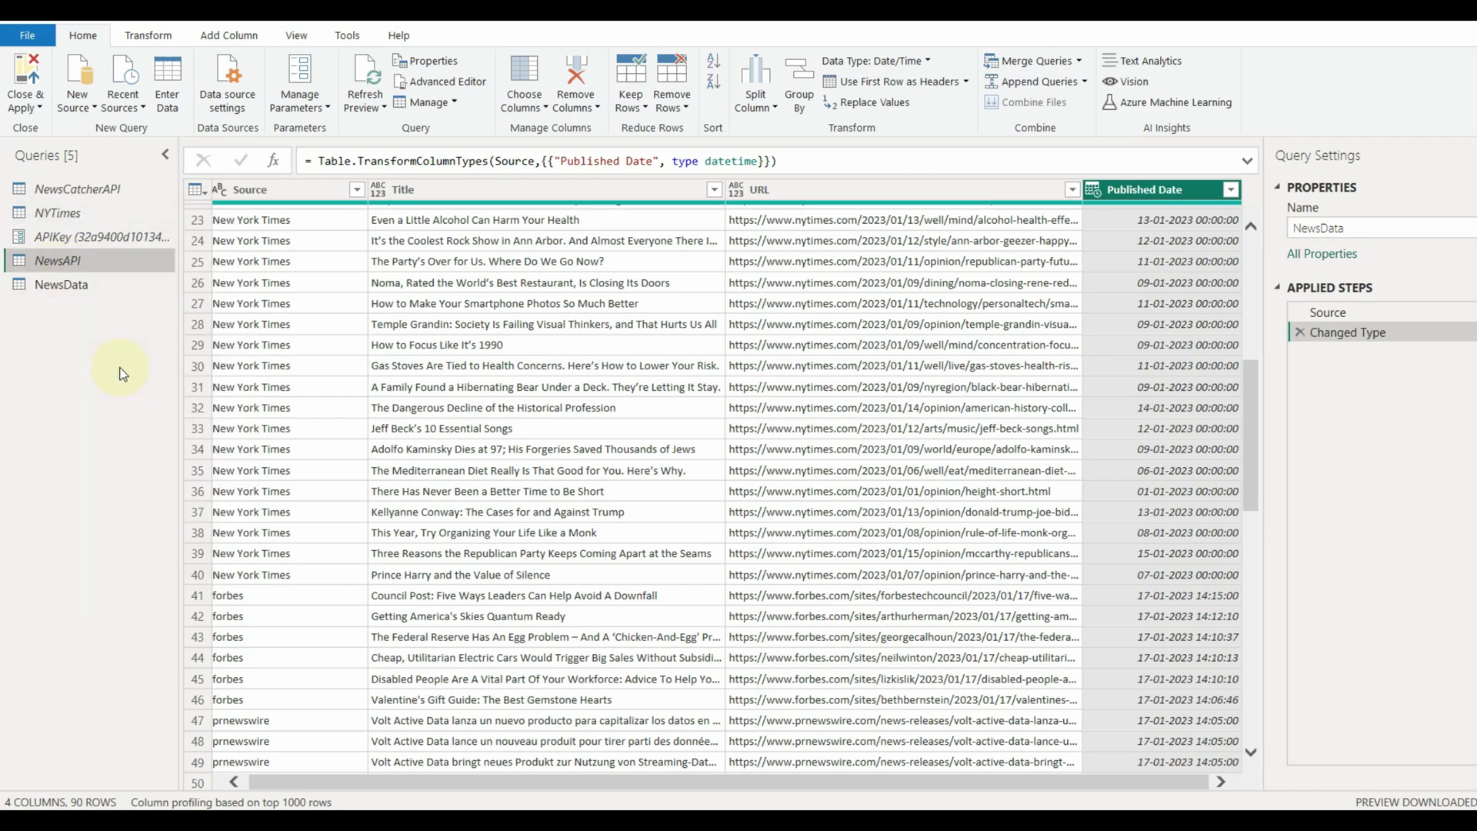
{"action": "left_click", "coordinate": [85, 285]}
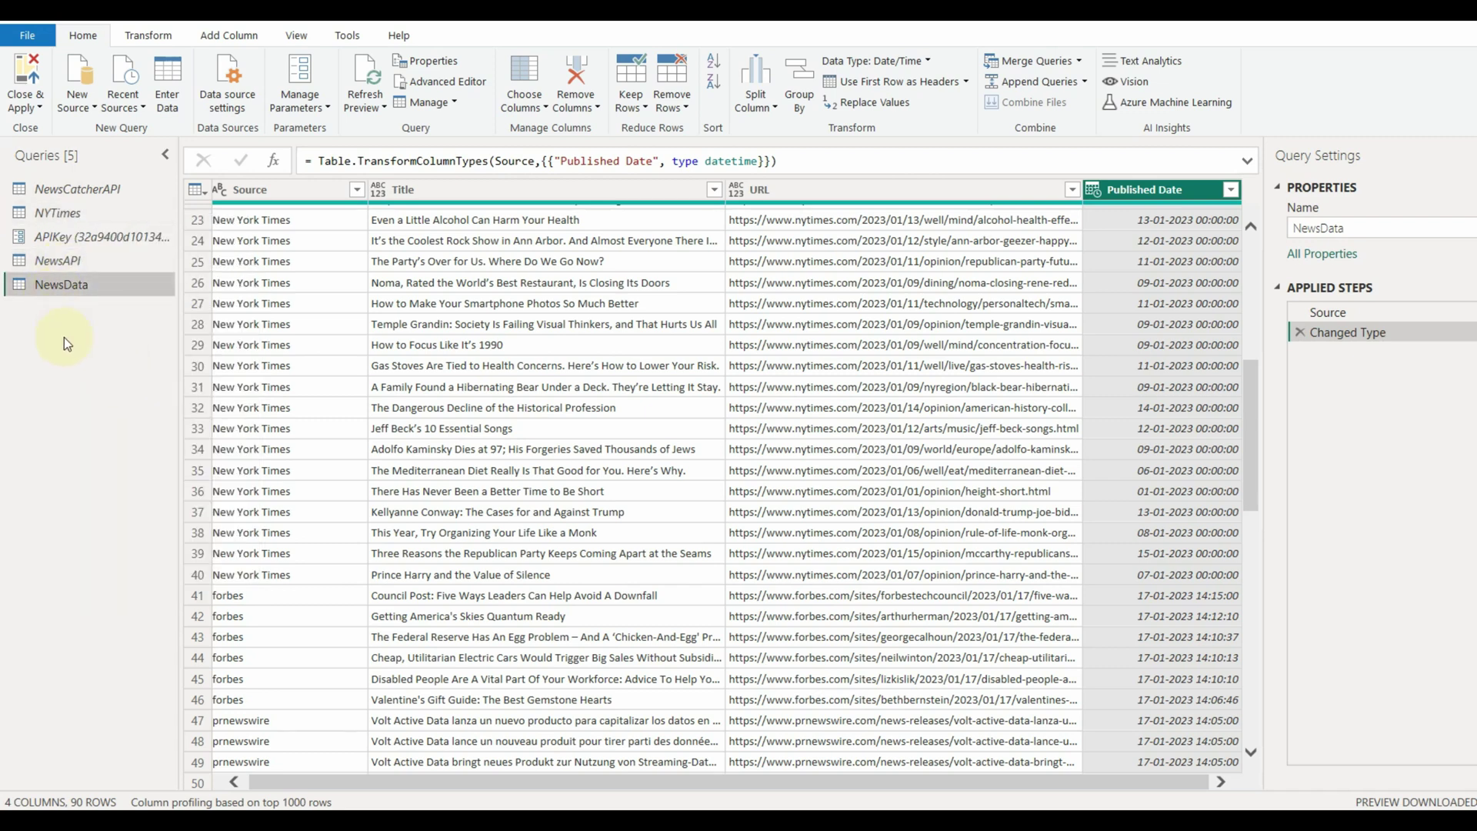
- Apply the query changes and set the URL field's data category to Web URL
{"action": "left_click", "coordinate": [37, 108]}
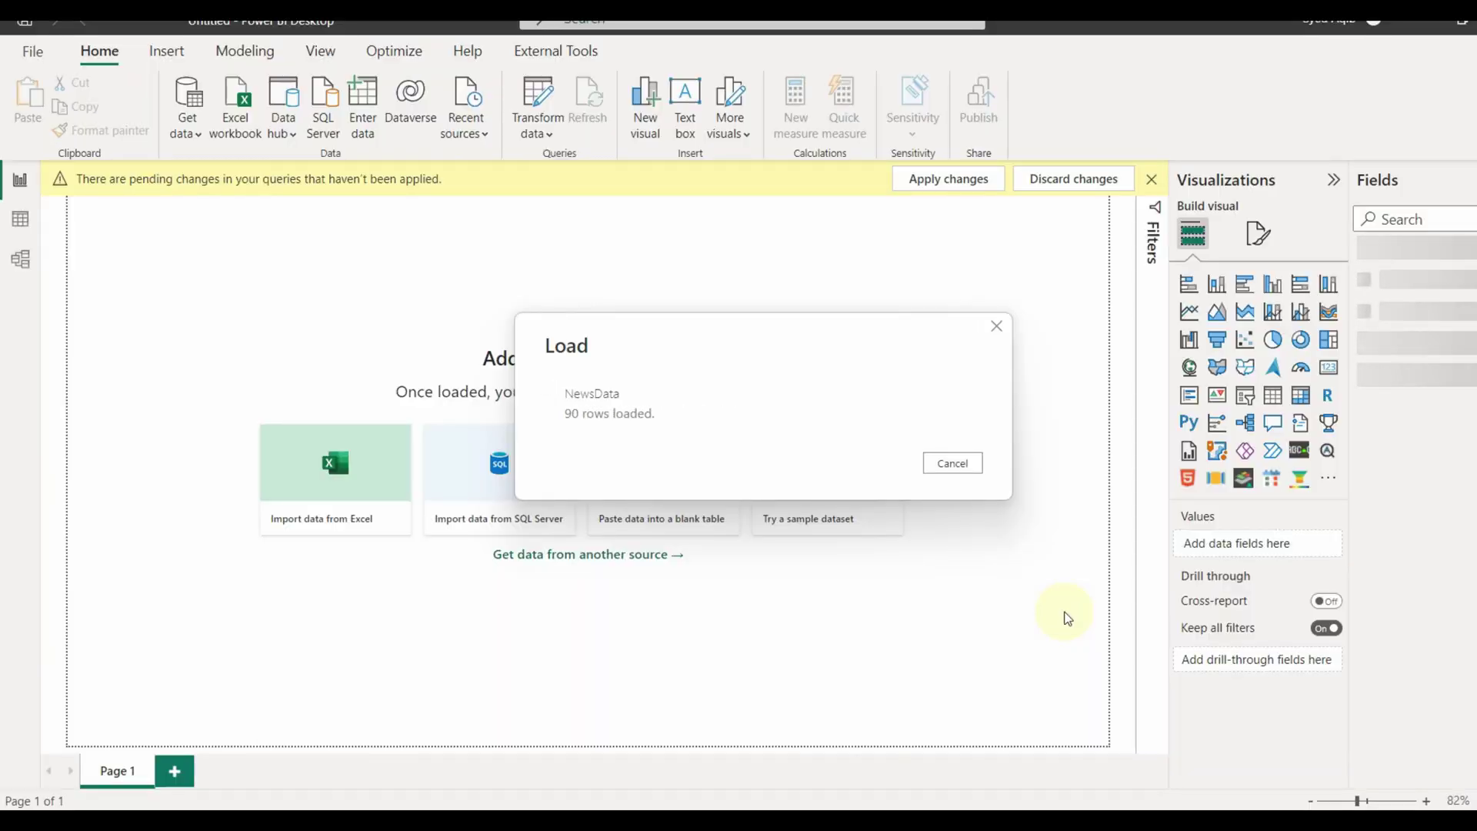
{"action": "left_click_drag", "start_coordinate": [1338, 414], "coordinate": [1280, 401]}
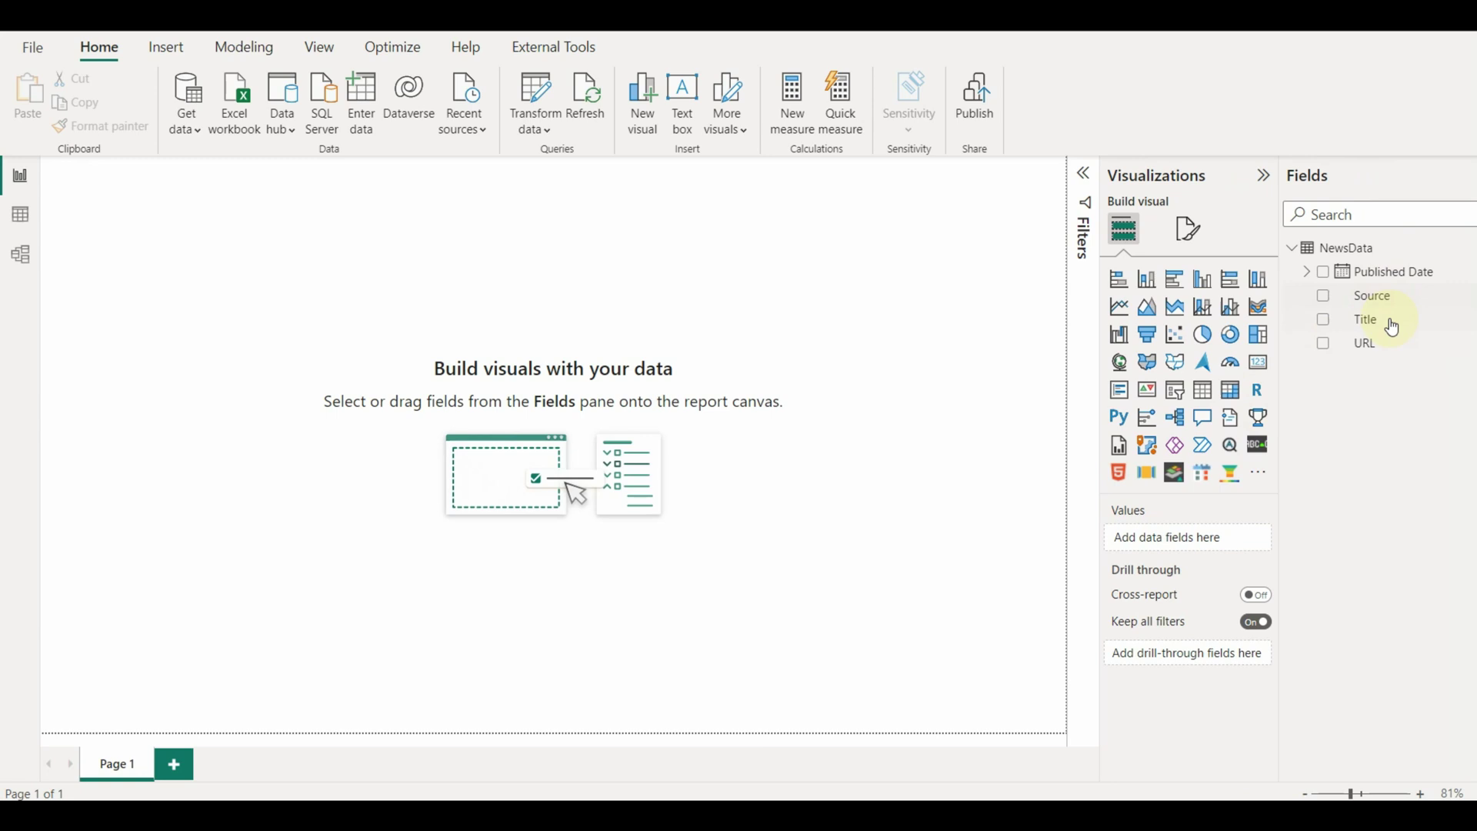
{"action": "left_click", "coordinate": [1383, 275]}
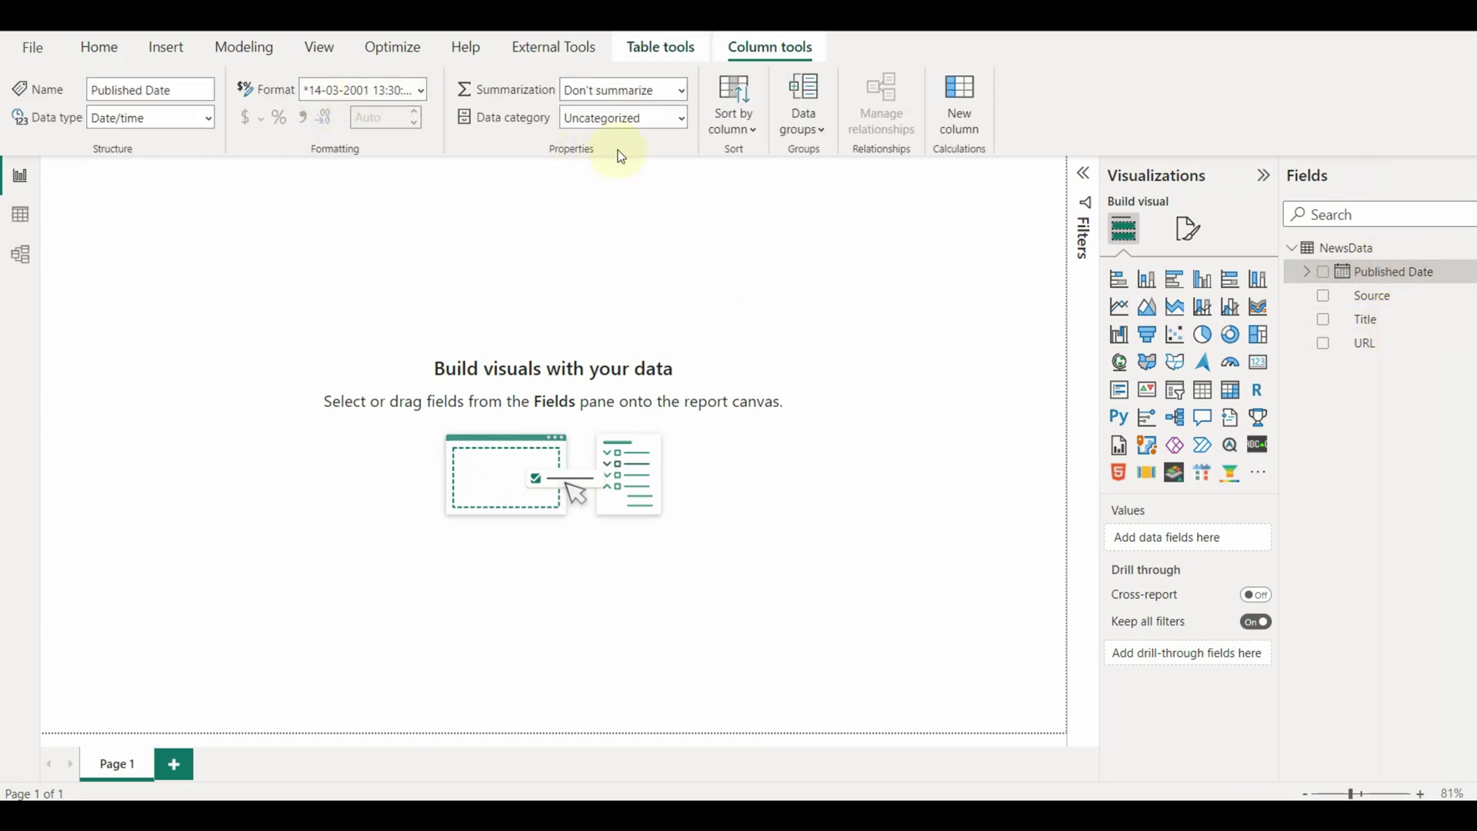
{"action": "left_click", "coordinate": [682, 120]}
{"action": "left_click", "coordinate": [692, 172]}
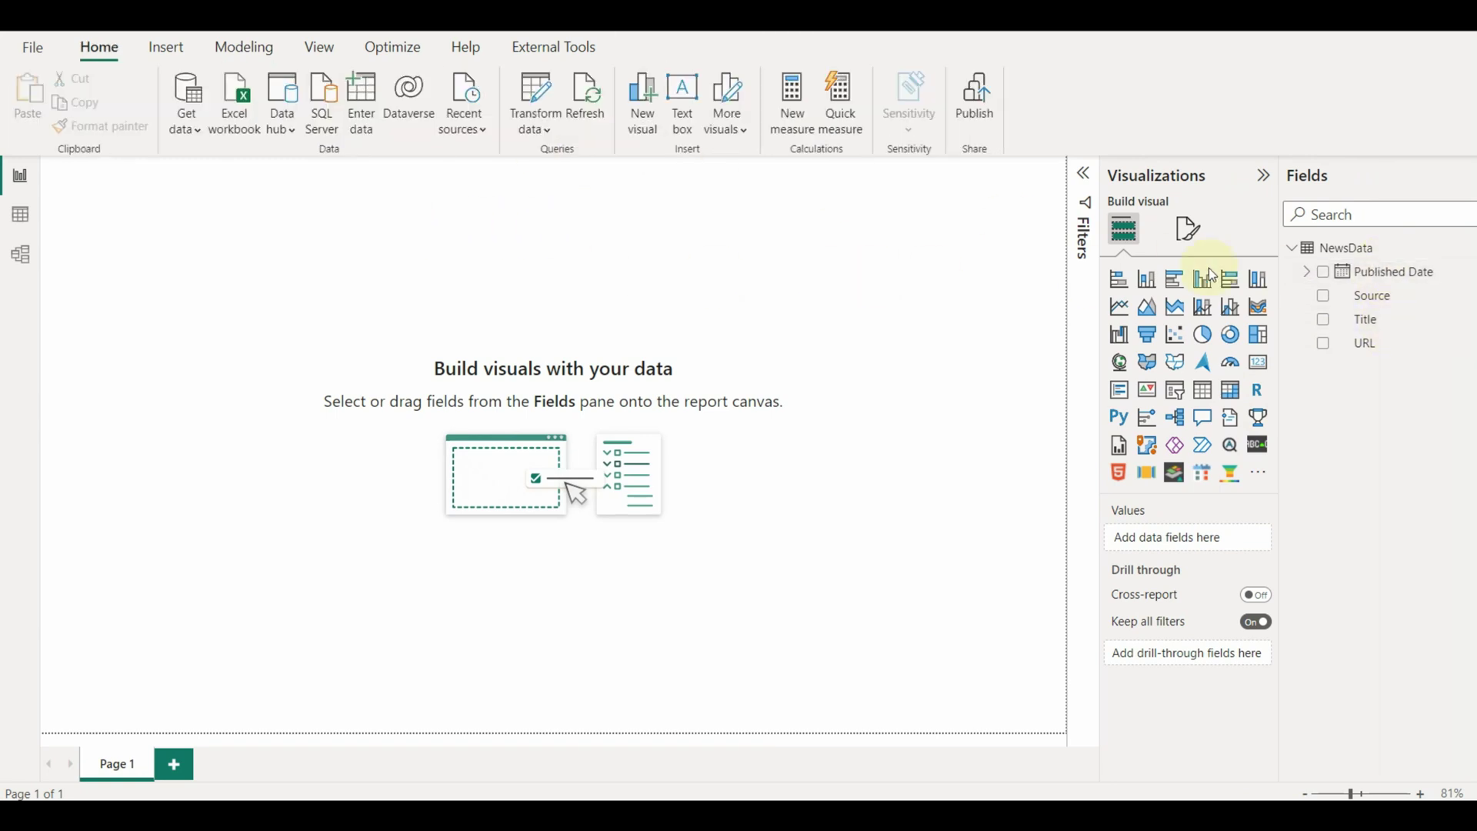
{"action": "left_click", "coordinate": [1370, 297]}
{"action": "left_click", "coordinate": [1367, 320]}
{"action": "left_click", "coordinate": [1366, 343]}
{"action": "left_click", "coordinate": [682, 118]}
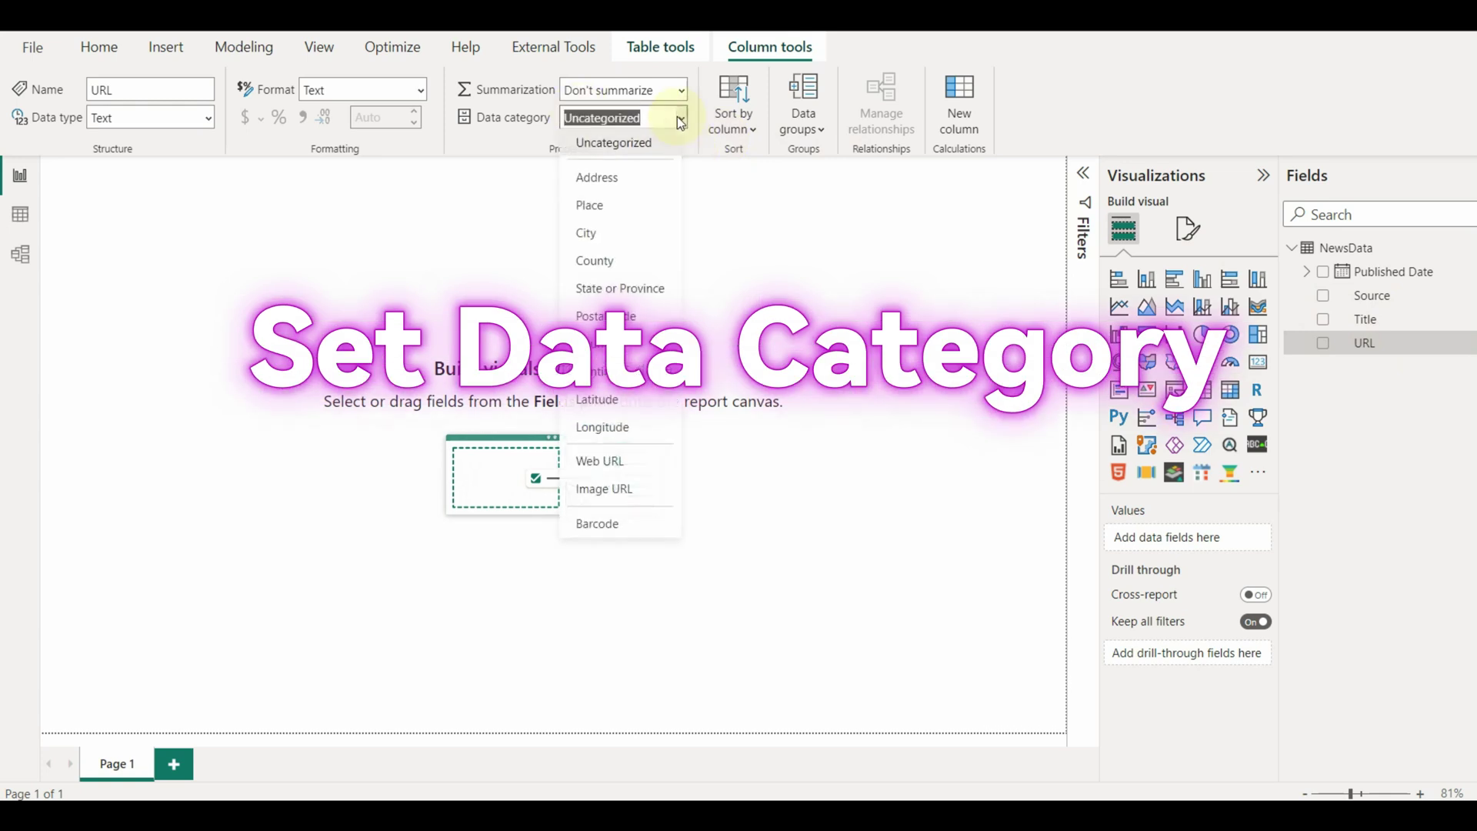
{"action": "left_click", "coordinate": [614, 464]}
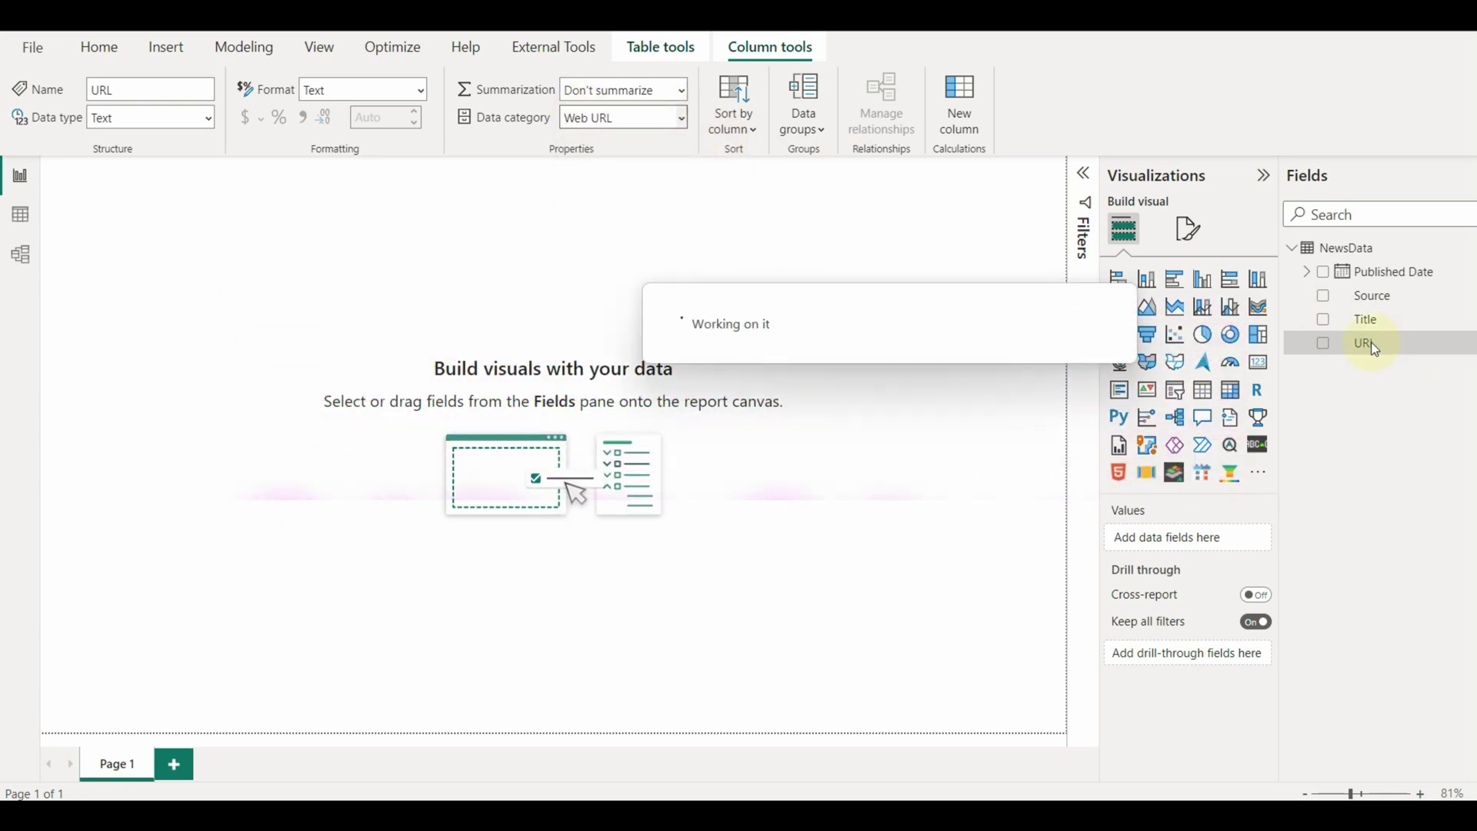
- Build a Source, Title and URL table visual, resized across the canvas, then reopen Transform data
{"action": "left_click", "coordinate": [702, 312]}
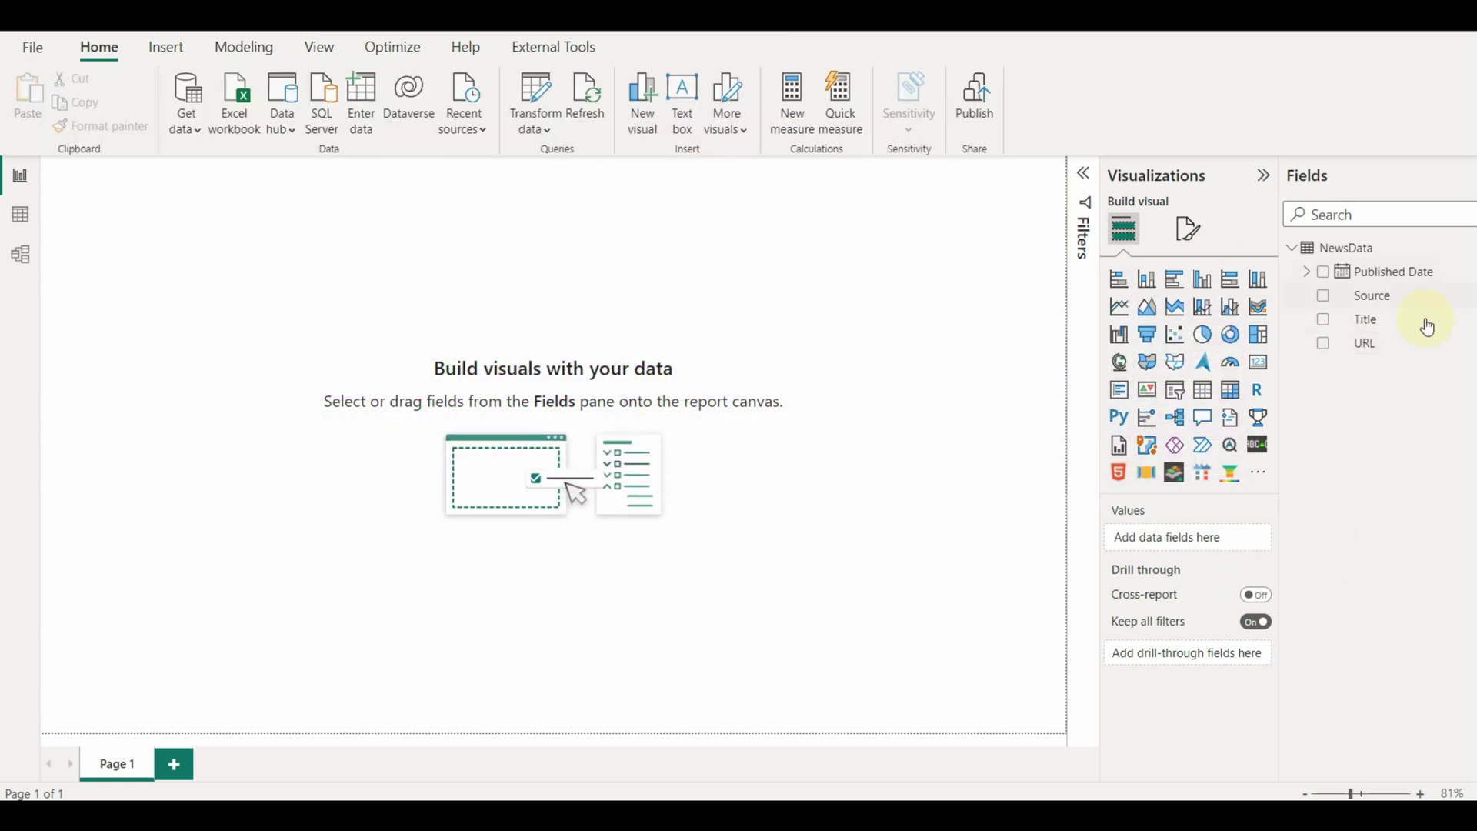
{"action": "left_click", "coordinate": [1323, 295]}
{"action": "left_click", "coordinate": [1323, 319]}
{"action": "left_click", "coordinate": [1323, 343]}
{"action": "left_click_drag", "start_coordinate": [271, 377], "coordinate": [1043, 712]}
{"action": "scroll", "coordinate": [1000, 462], "scroll_direction": "right", "scroll_amount": 5}
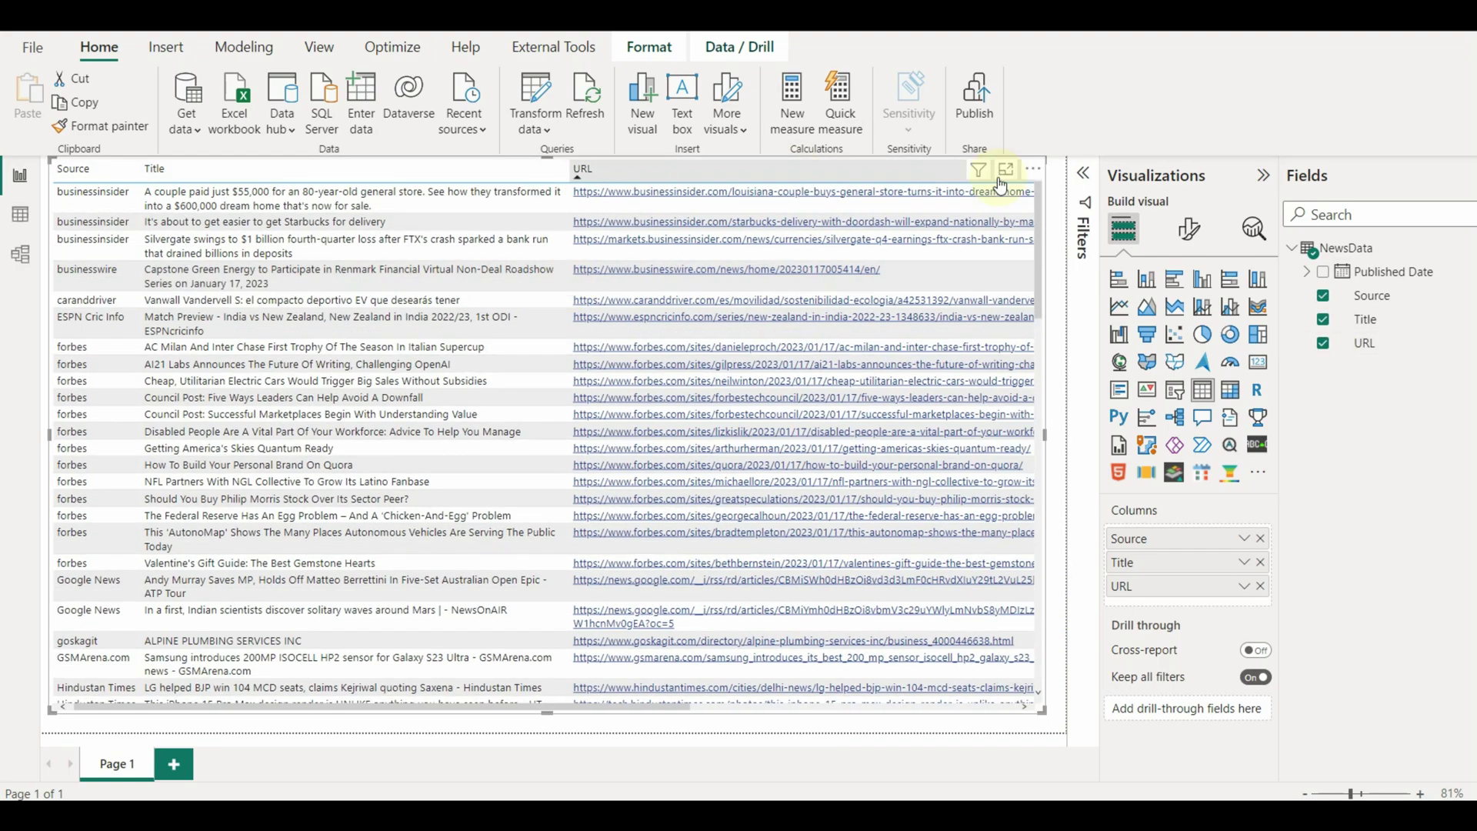
{"action": "left_click_drag", "start_coordinate": [1005, 544], "coordinate": [543, 315]}
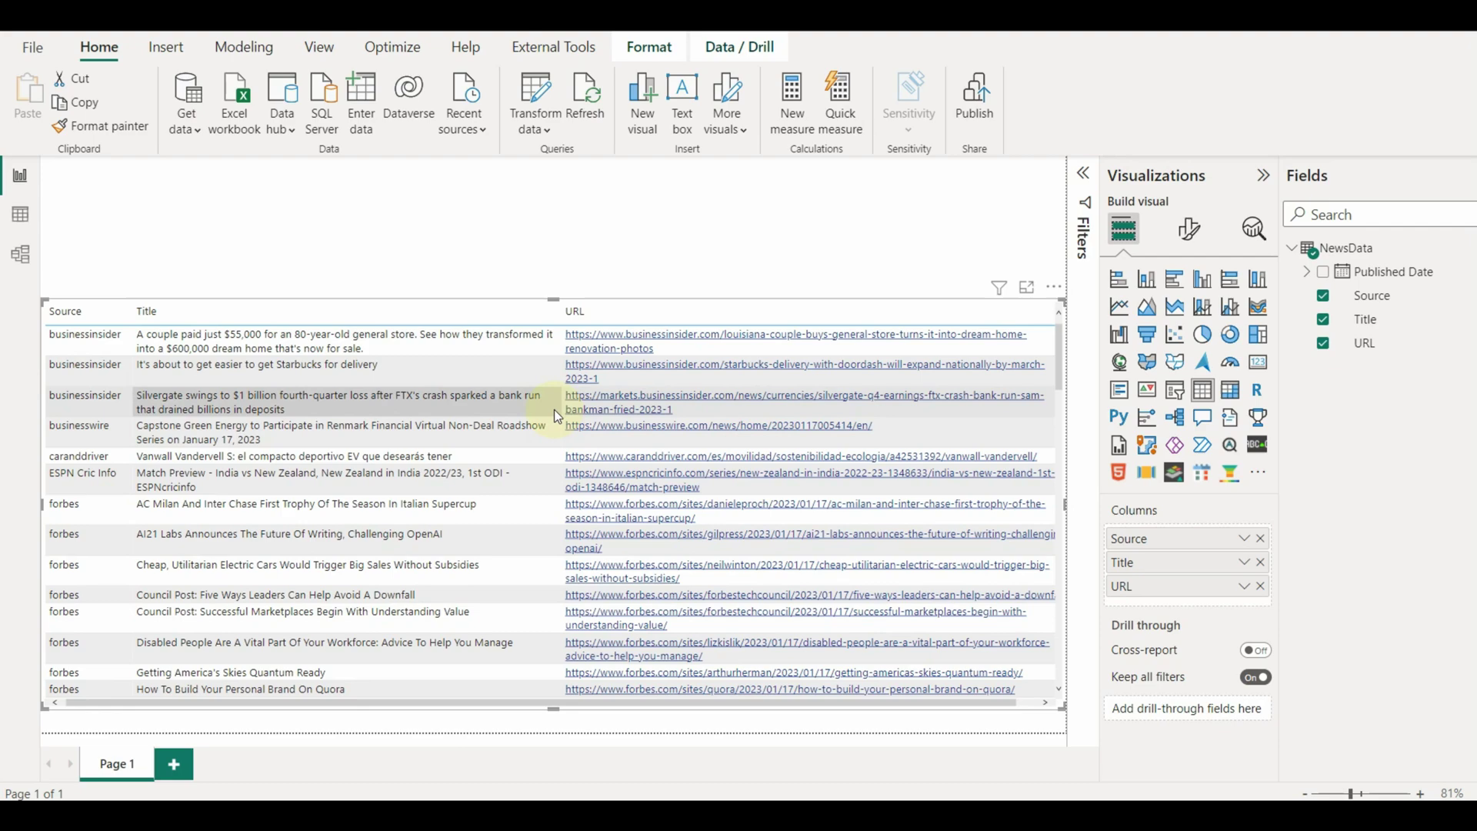
{"action": "key", "text": "Escape"}
{"action": "scroll", "coordinate": [75, 342], "scroll_direction": "down", "scroll_amount": 5}
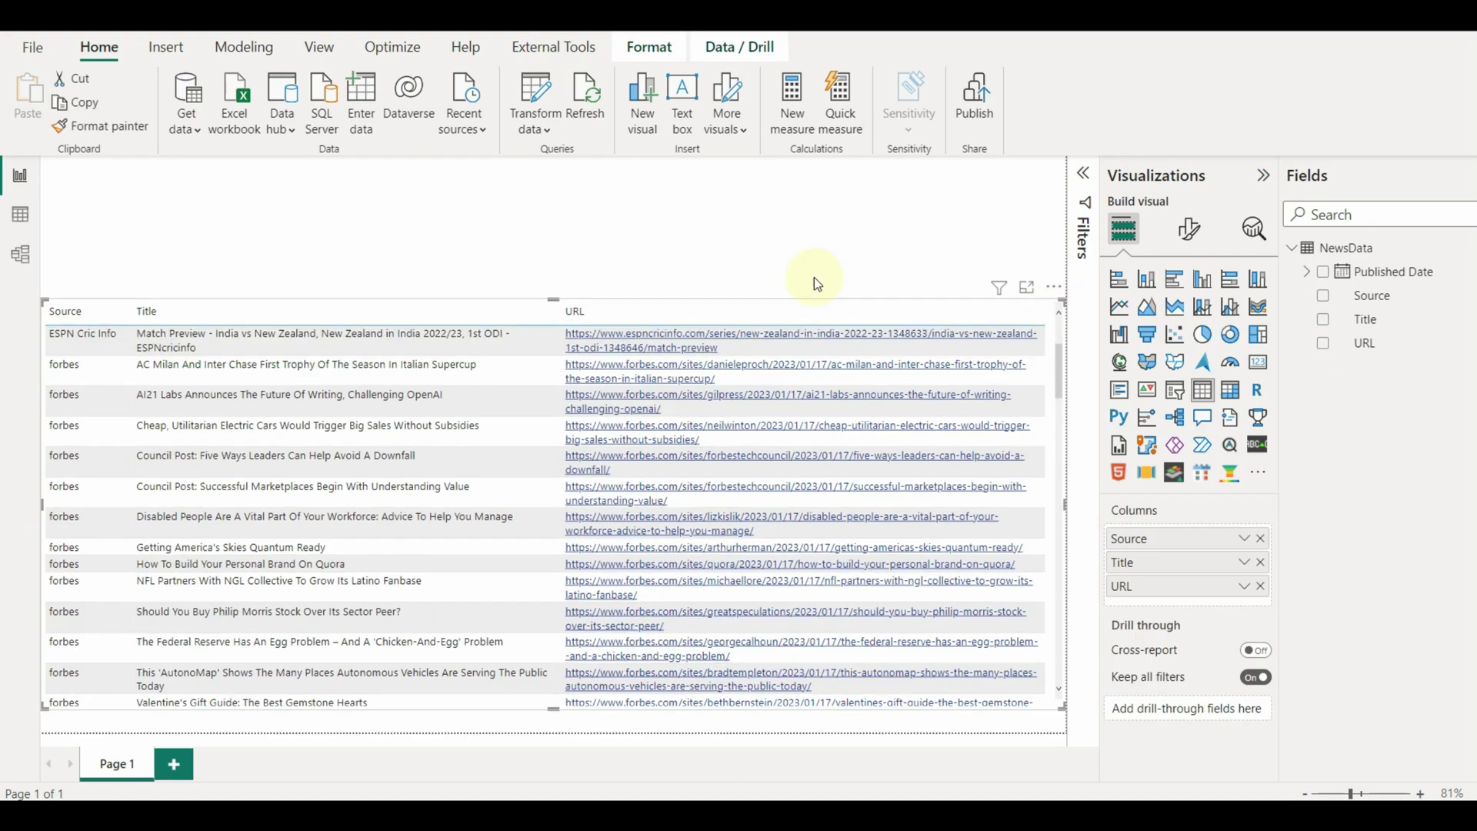
{"action": "left_click", "coordinate": [536, 96]}
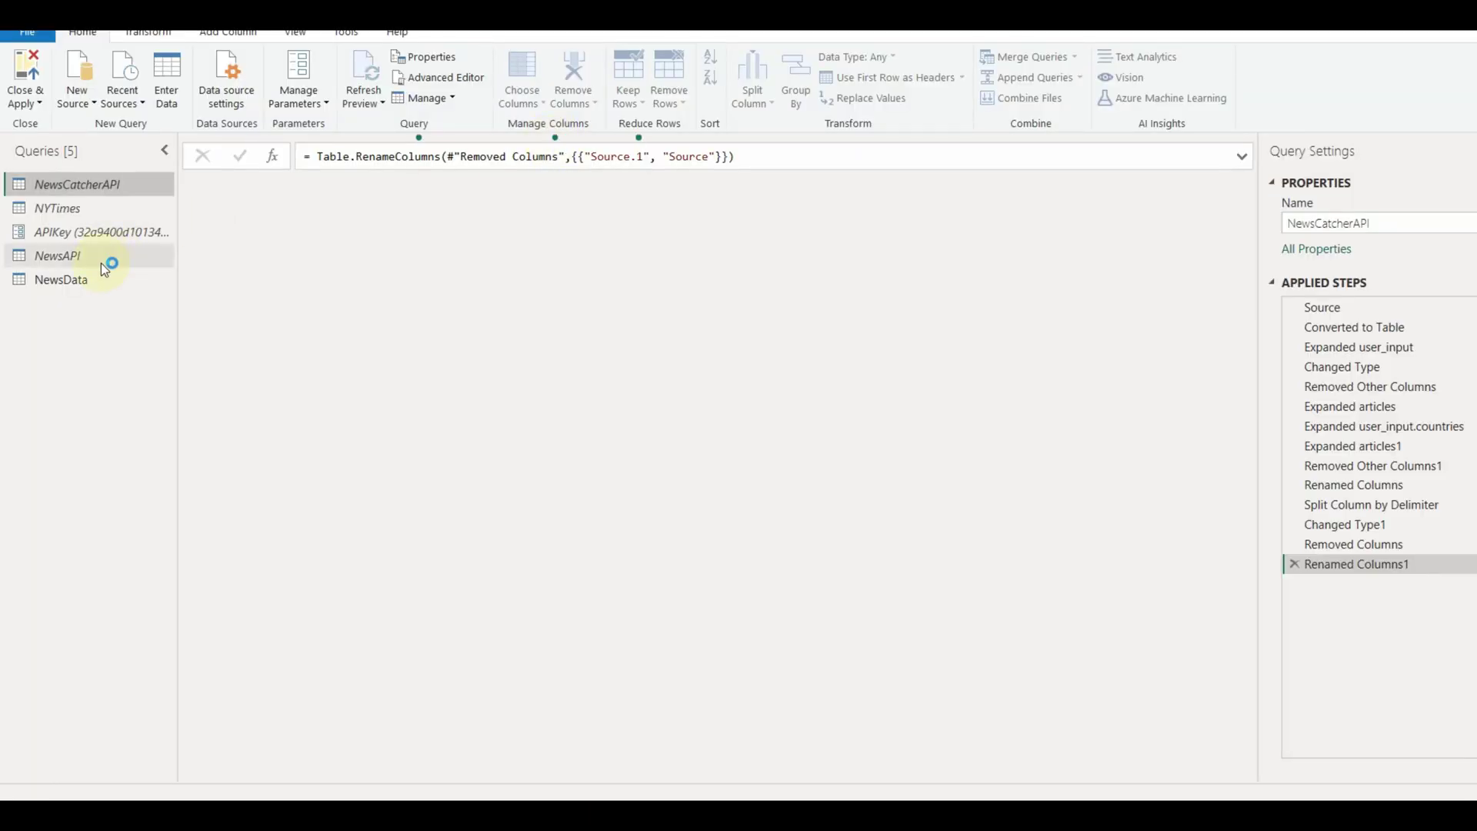
- Apply Capitalize Each Word and Clean to the NewsData Source column
{"action": "left_click", "coordinate": [84, 278]}
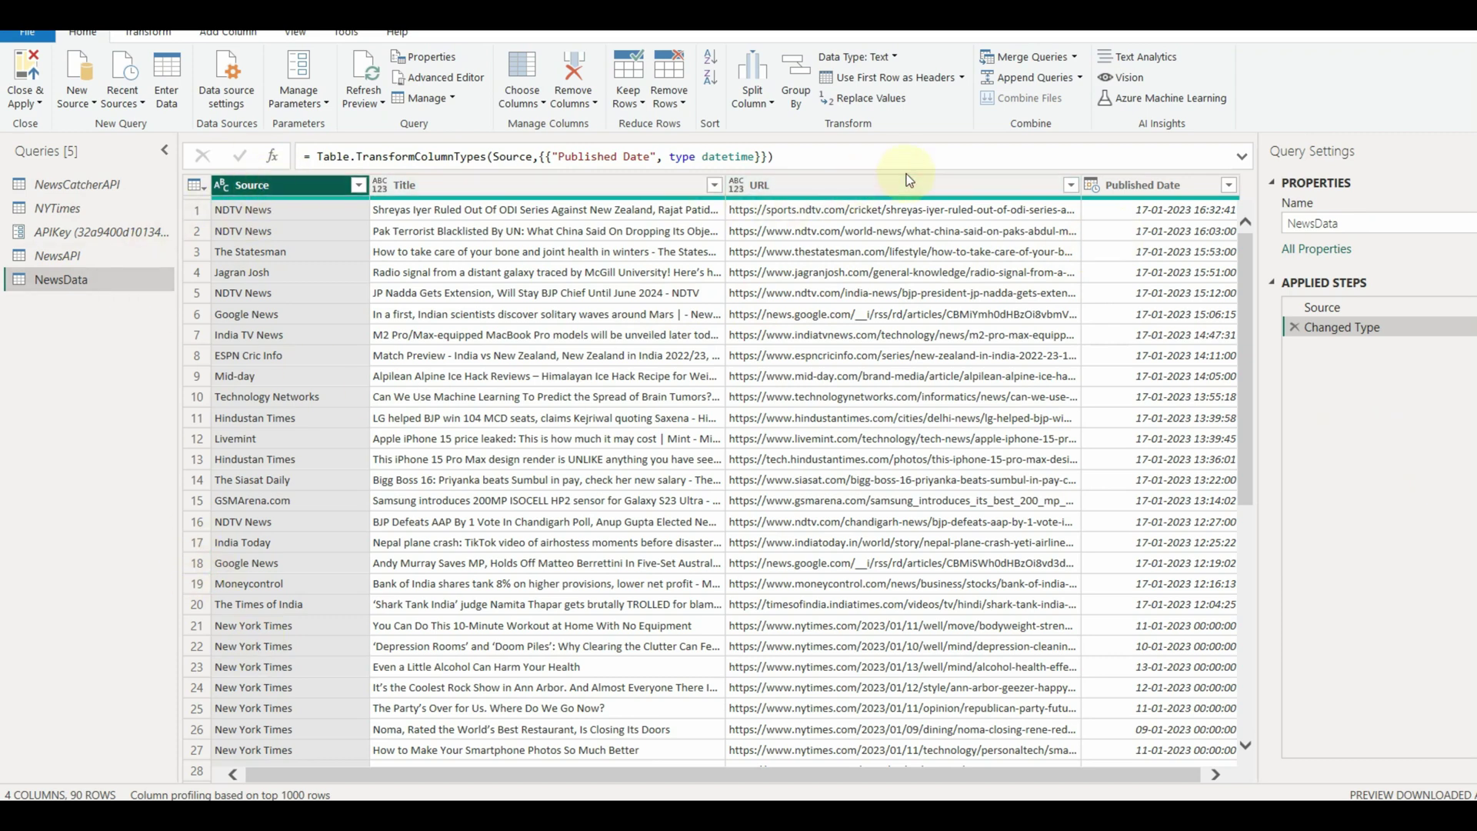
{"action": "left_click", "coordinate": [147, 32]}
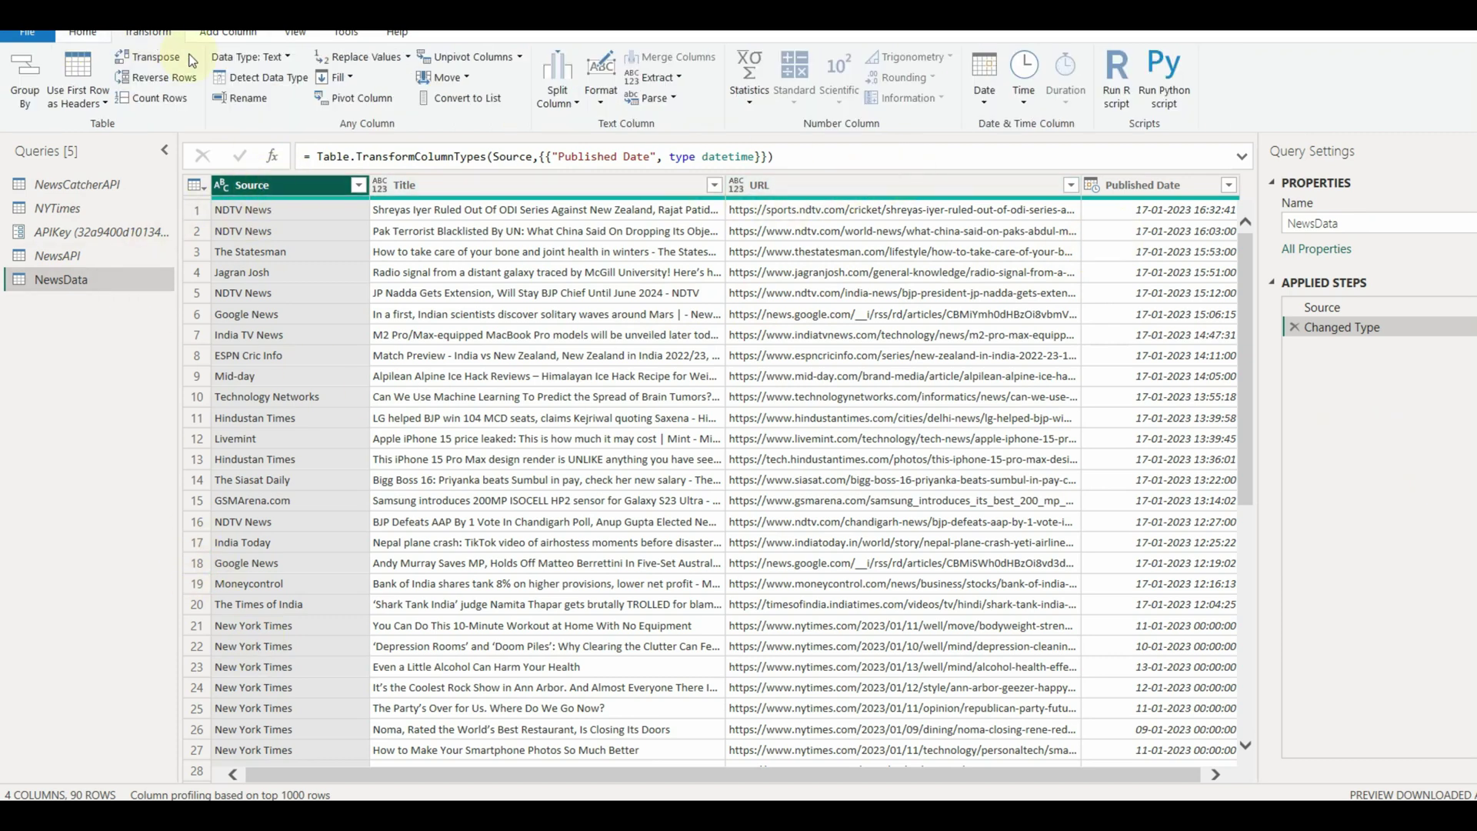
{"action": "left_click", "coordinate": [605, 100]}
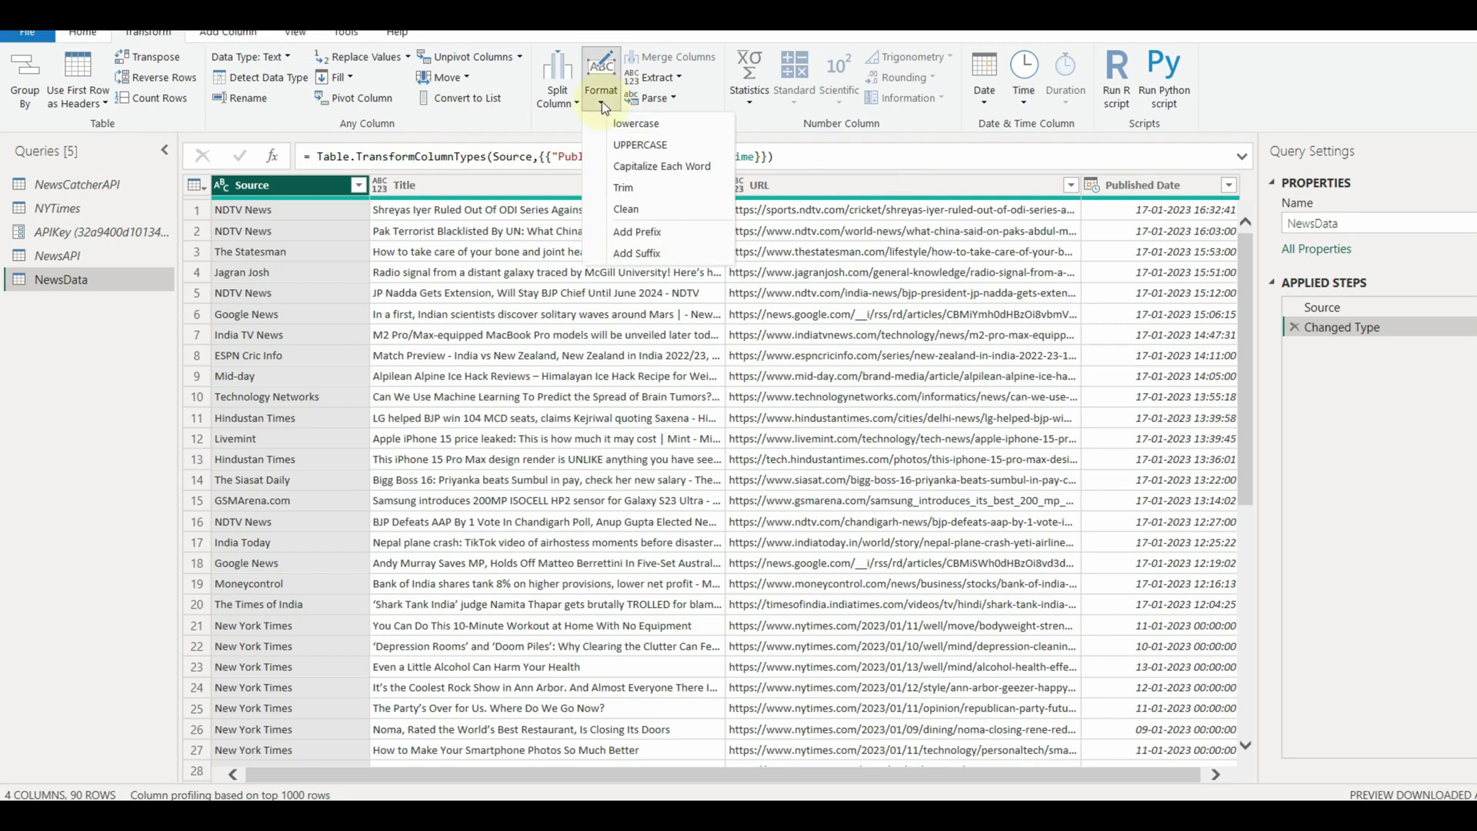
{"action": "left_click", "coordinate": [674, 169]}
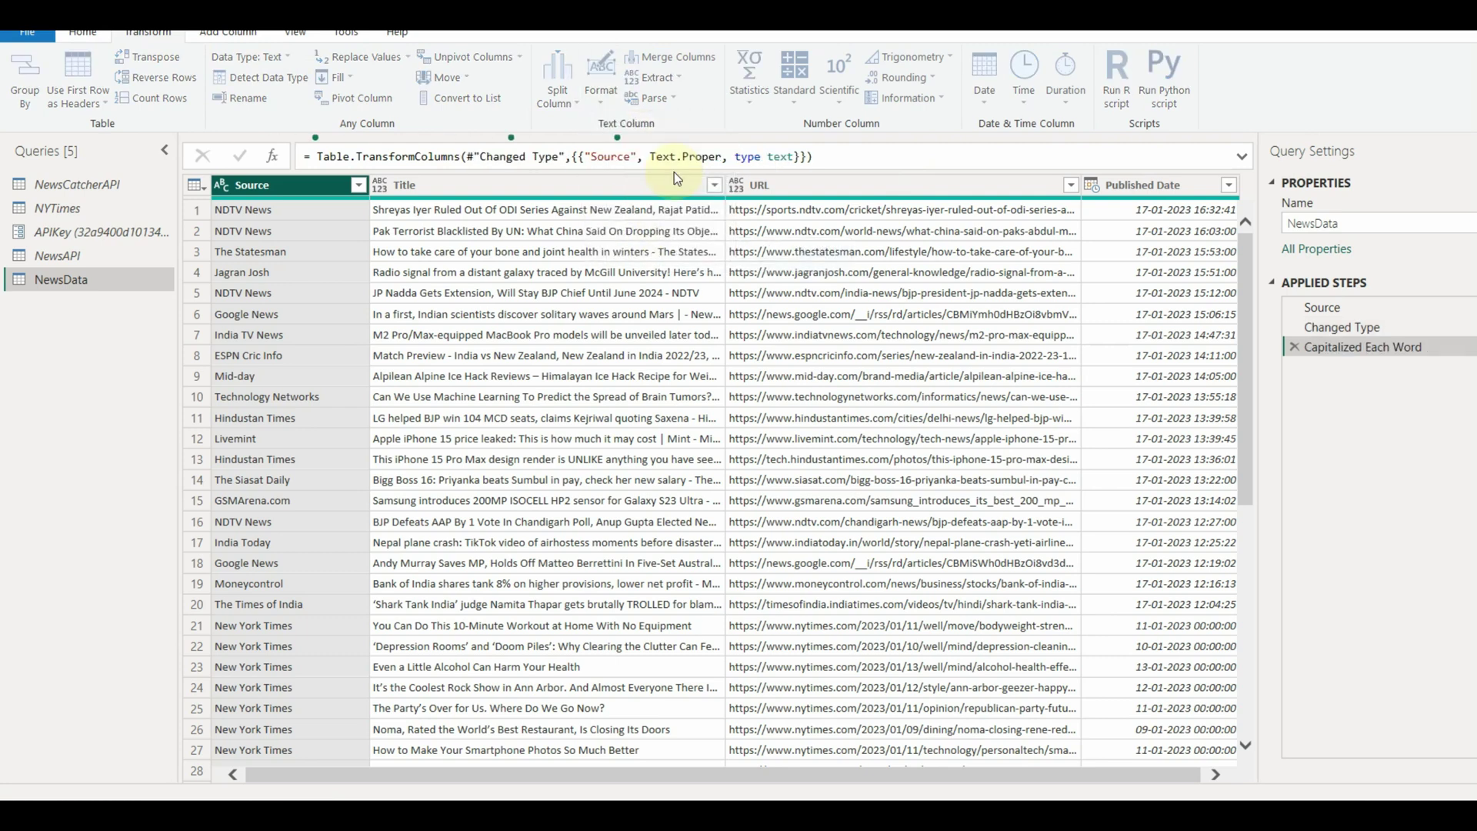
{"action": "scroll", "coordinate": [231, 608], "scroll_direction": "down", "scroll_amount": 20}
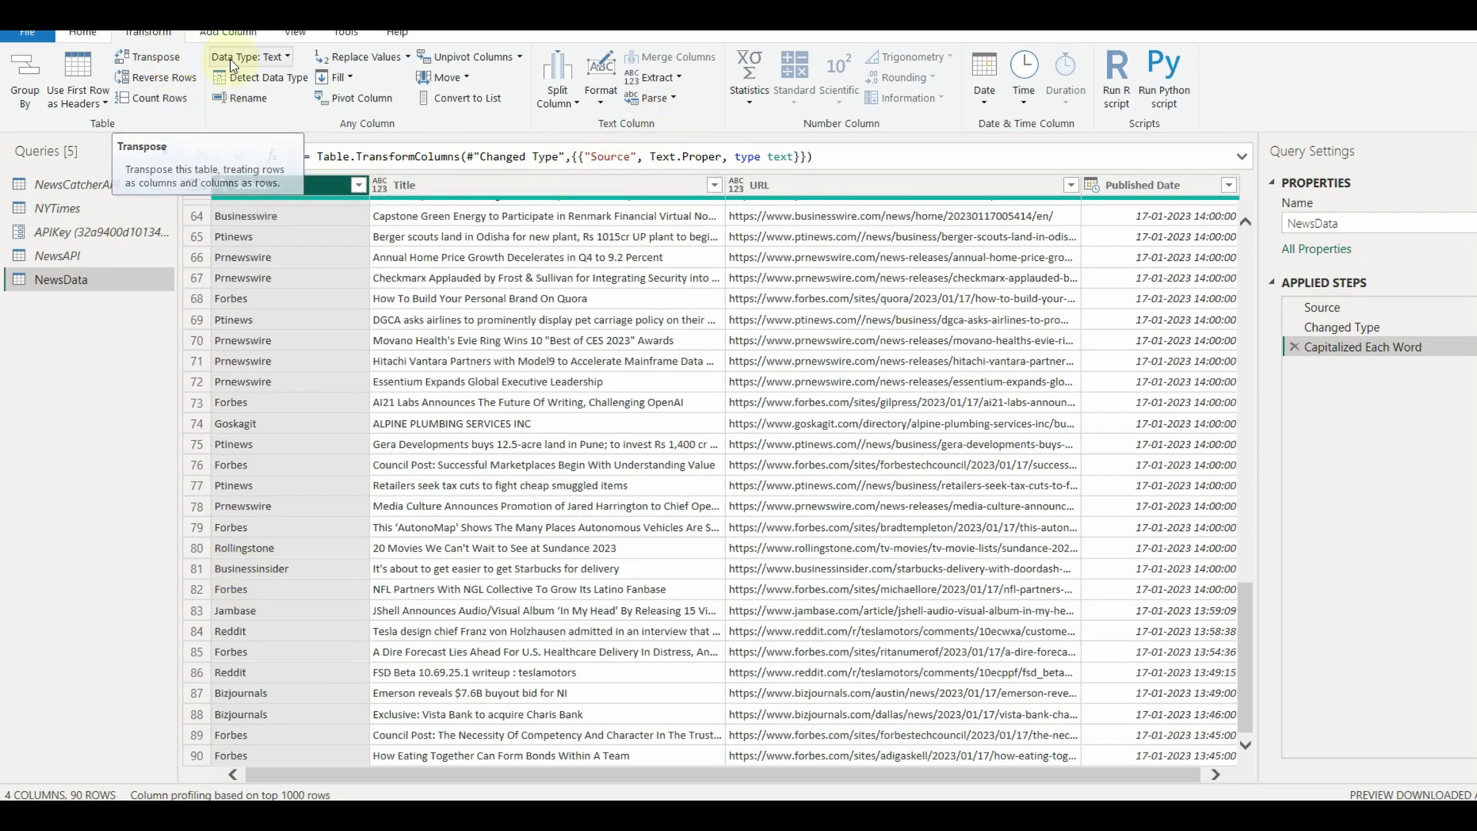
{"action": "left_click", "coordinate": [599, 100]}
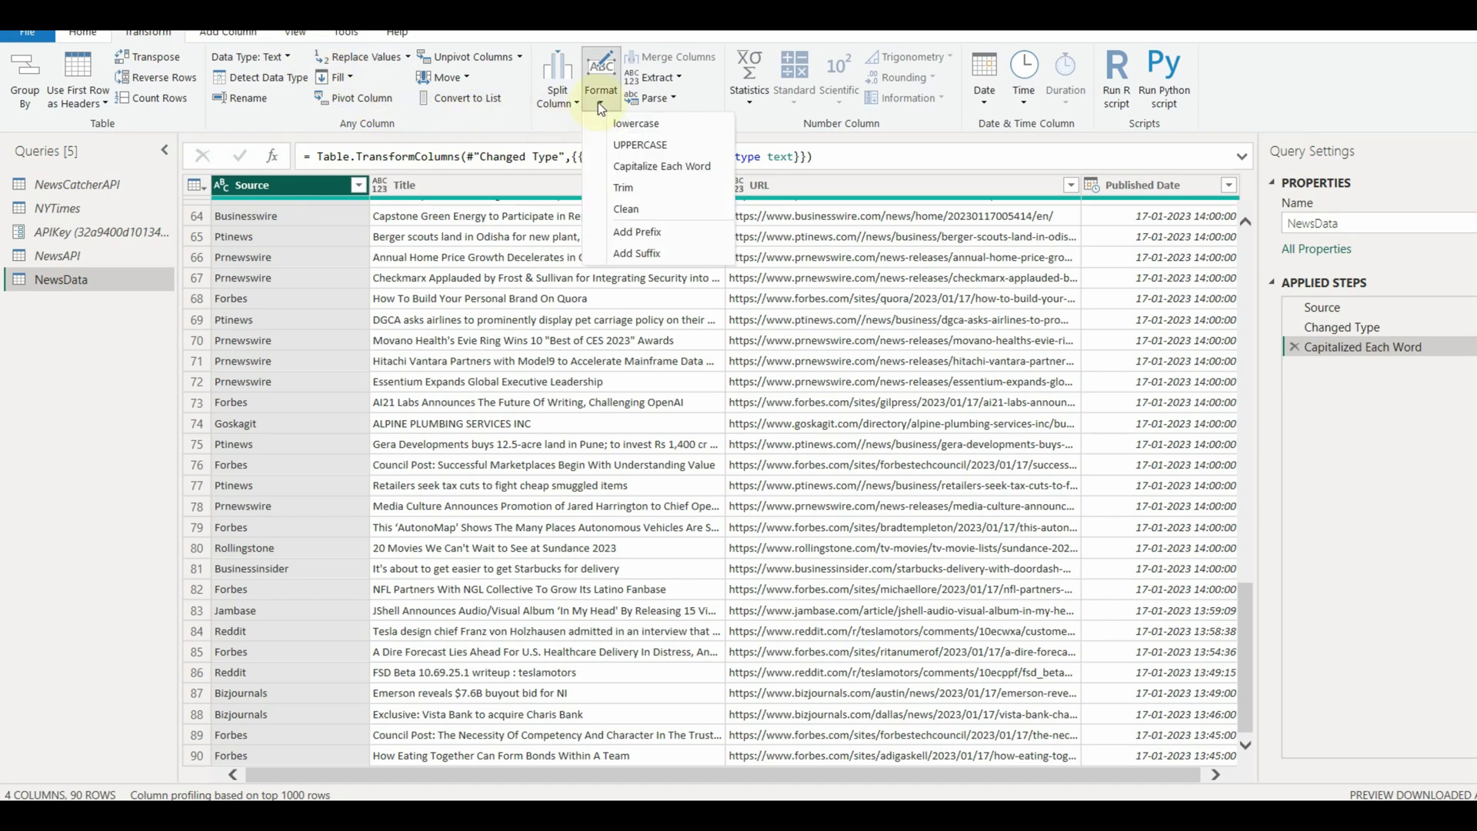
{"action": "left_click", "coordinate": [645, 214]}
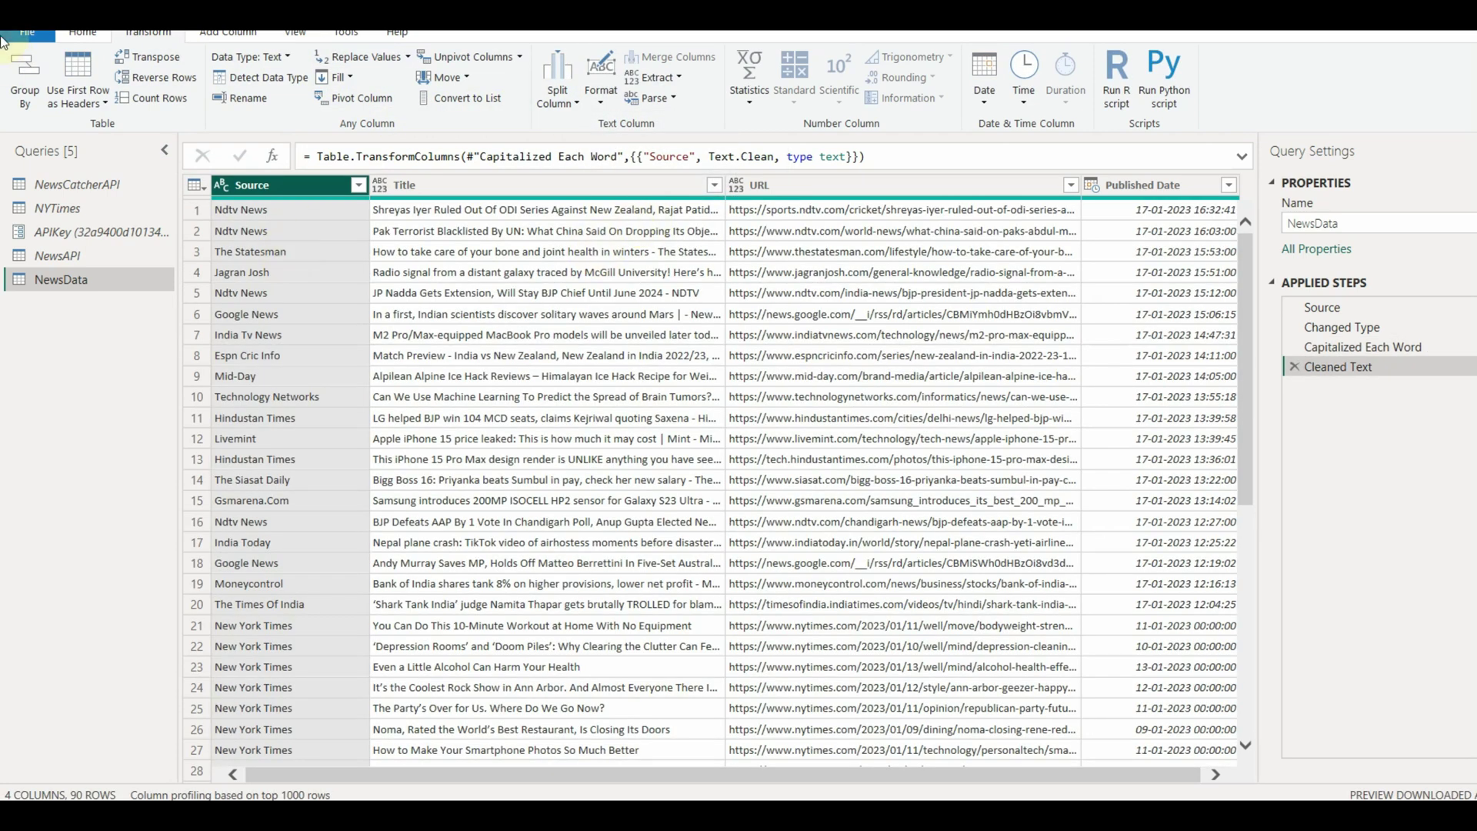
- Close Power Query and apply the pending changes to the report
{"action": "left_click", "coordinate": [44, 36]}
{"action": "left_click", "coordinate": [53, 71]}
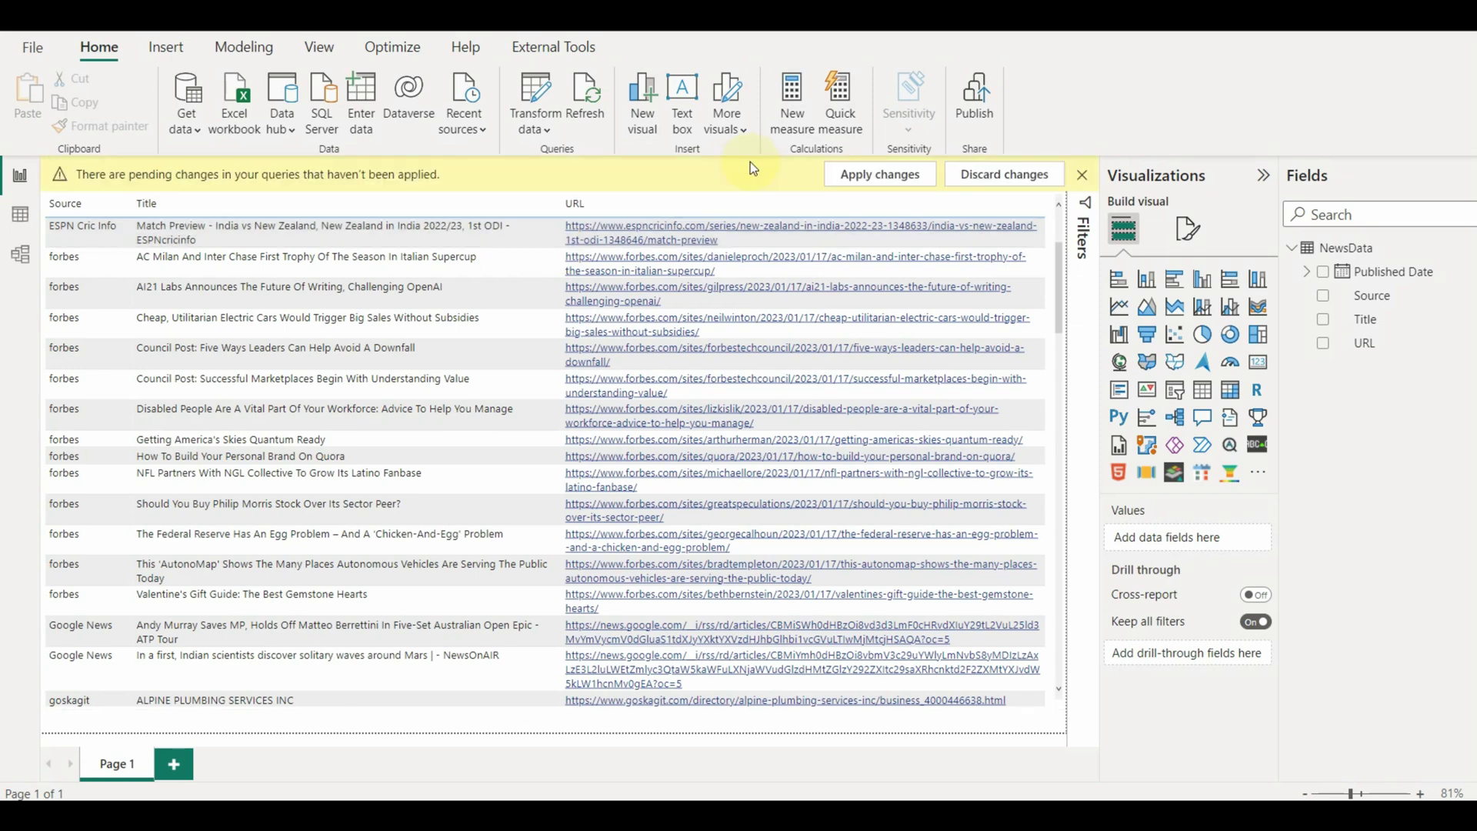
{"action": "left_click", "coordinate": [844, 183]}
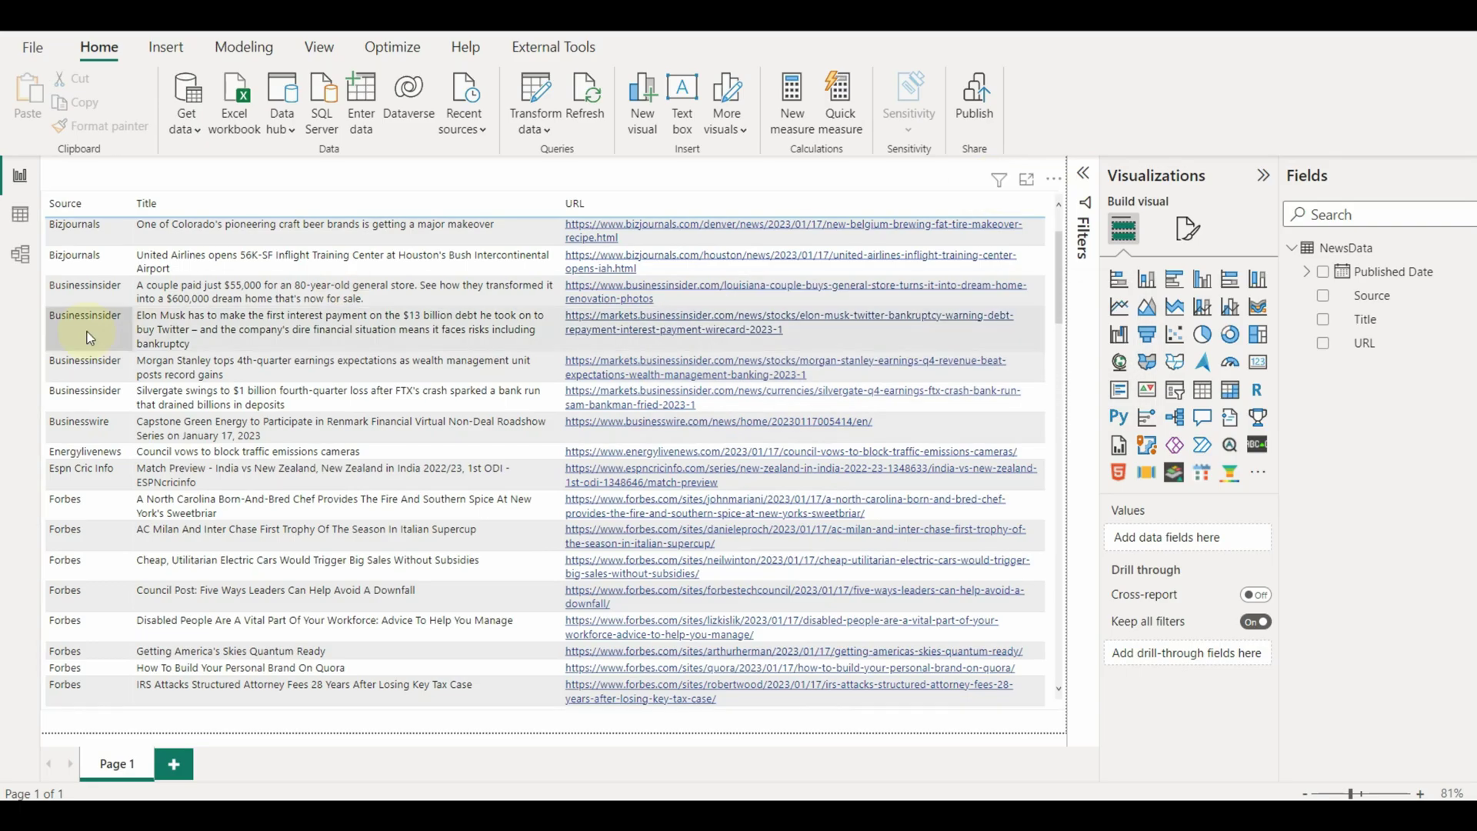
{"action": "scroll", "coordinate": [97, 451], "scroll_direction": "down", "scroll_amount": 15}
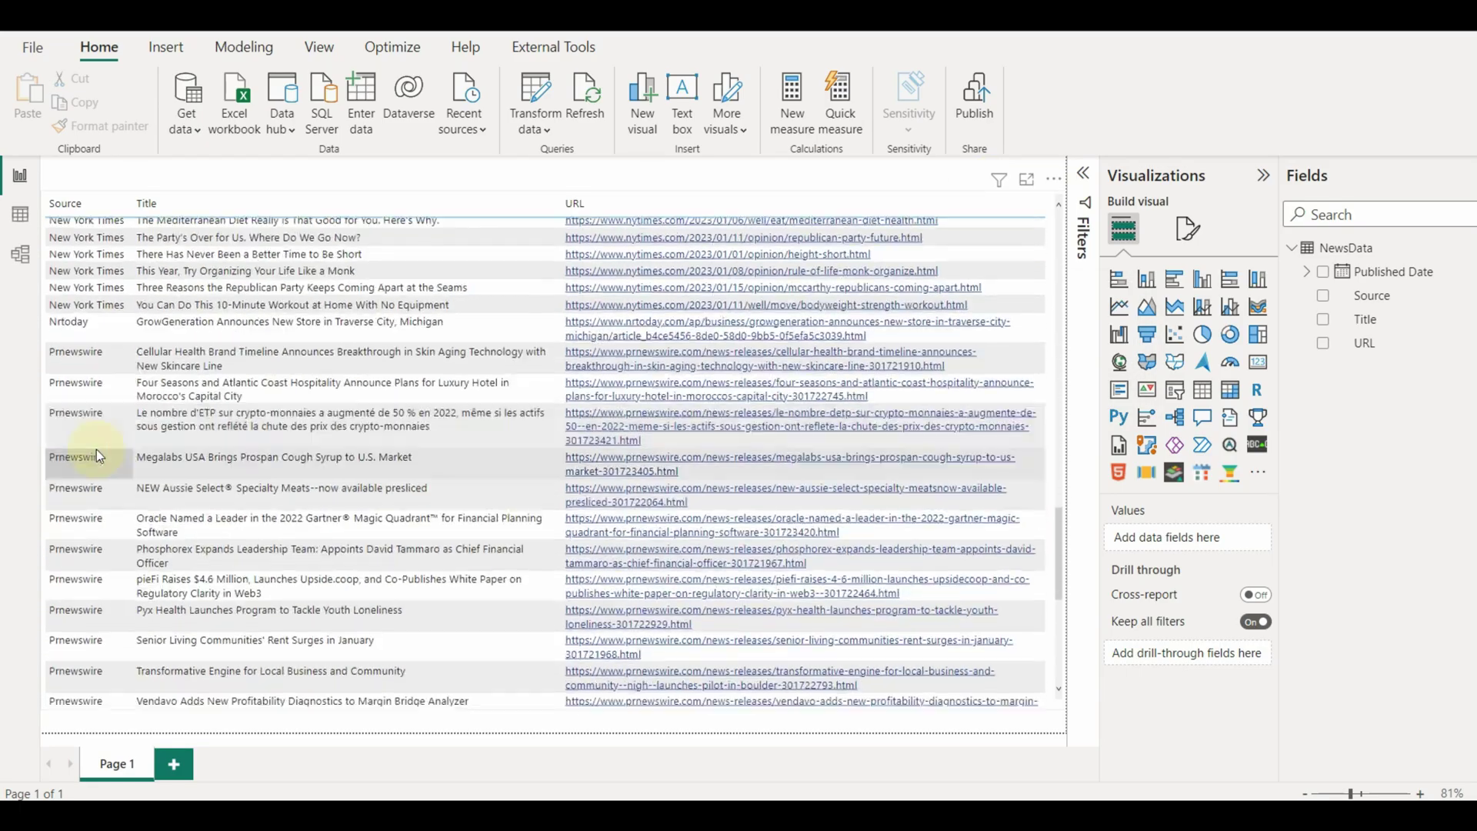
{"action": "scroll", "coordinate": [95, 446], "scroll_direction": "down", "scroll_amount": 5}
{"action": "scroll", "coordinate": [94, 523], "scroll_direction": "up", "scroll_amount": 15}
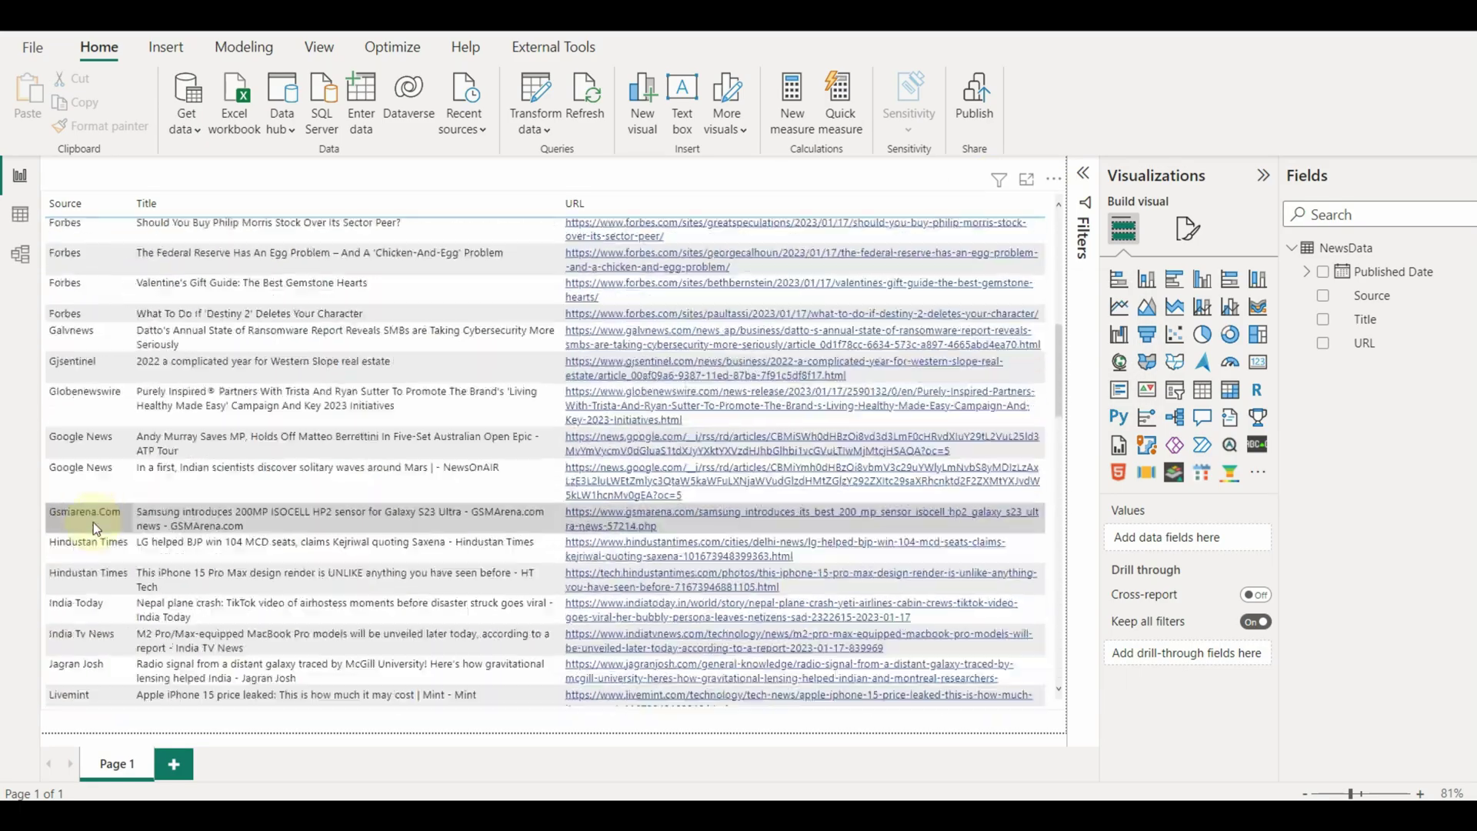
{"action": "scroll", "coordinate": [94, 523], "scroll_direction": "up", "scroll_amount": 5}
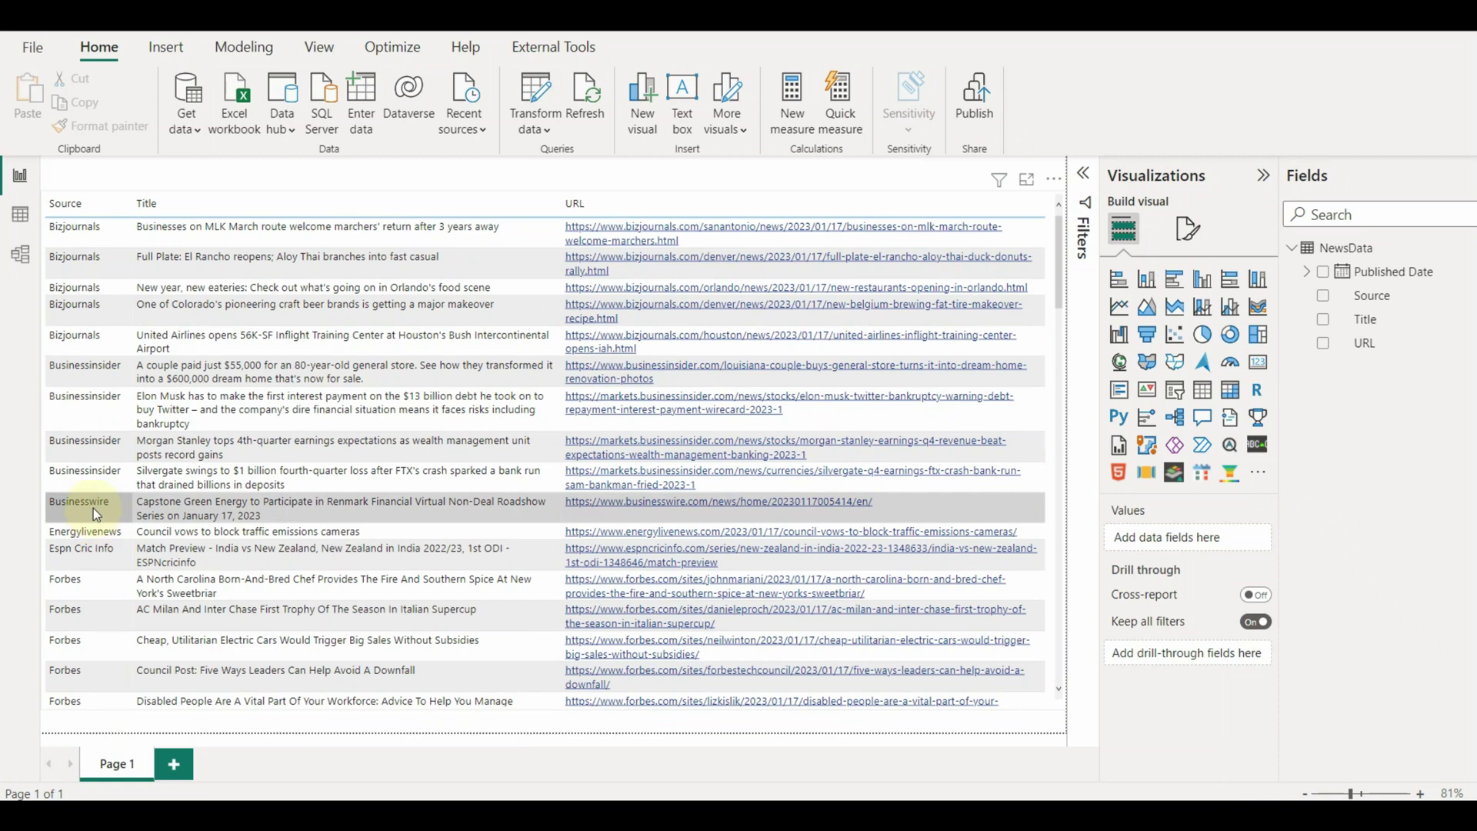
- Add Published Date as a plain date to the news table and sort it newest first
{"action": "left_click", "coordinate": [1060, 240]}
{"action": "left_click", "coordinate": [1323, 273]}
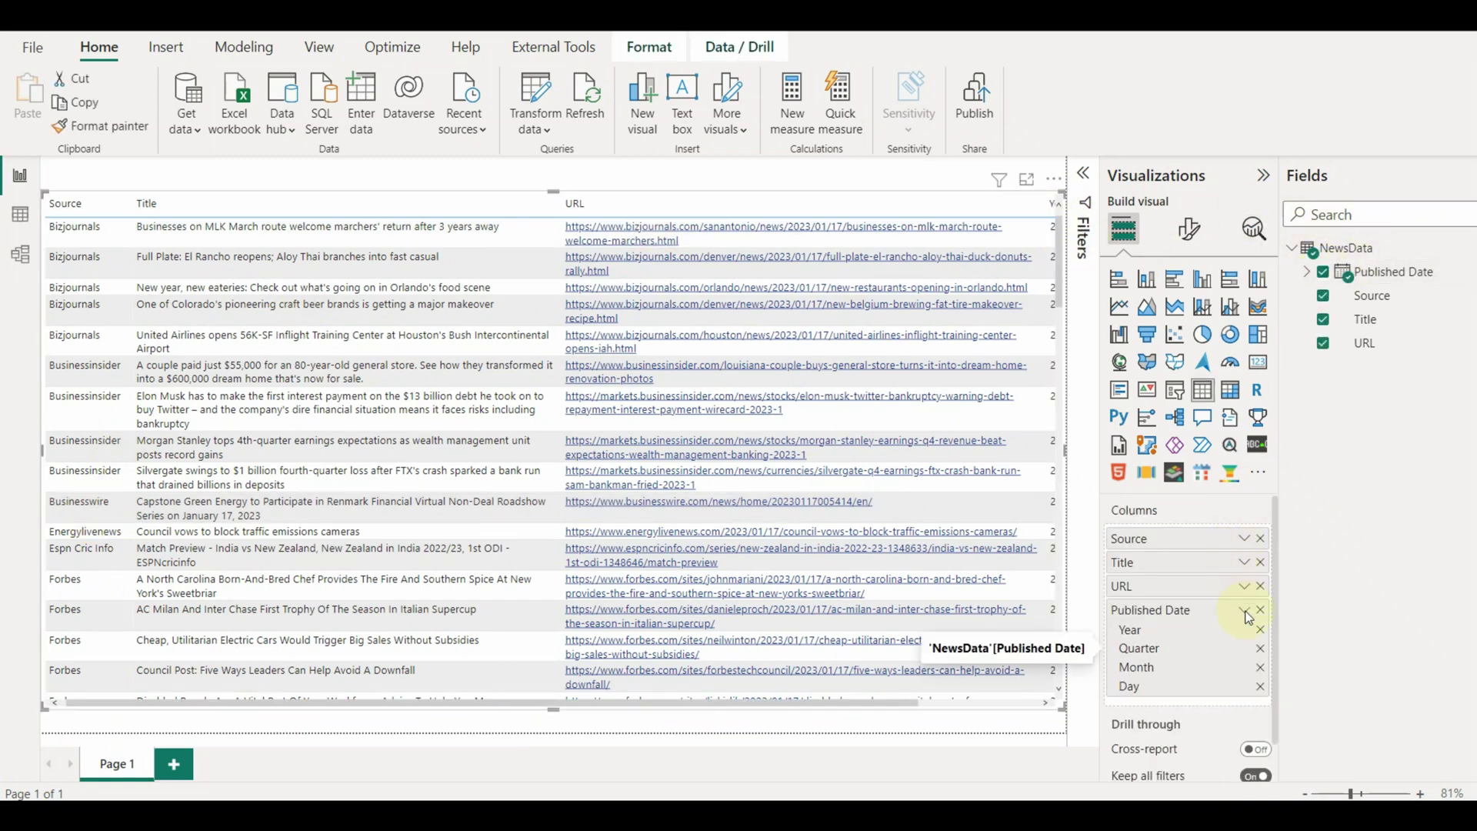
{"action": "left_click", "coordinate": [1244, 610]}
{"action": "left_click", "coordinate": [1342, 713]}
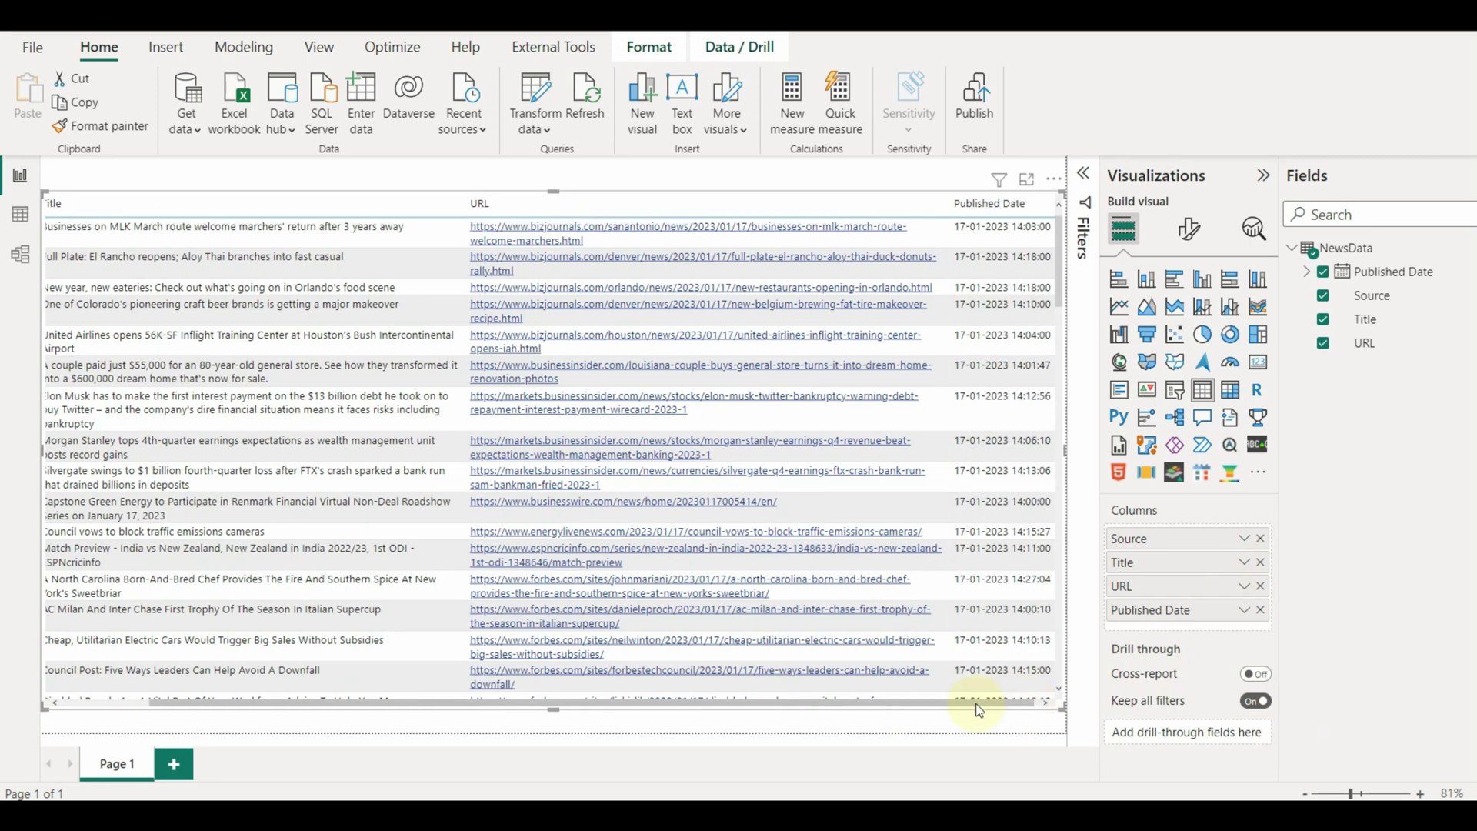
{"action": "left_click_drag", "start_coordinate": [561, 212], "coordinate": [410, 236]}
{"action": "left_click", "coordinate": [943, 204]}
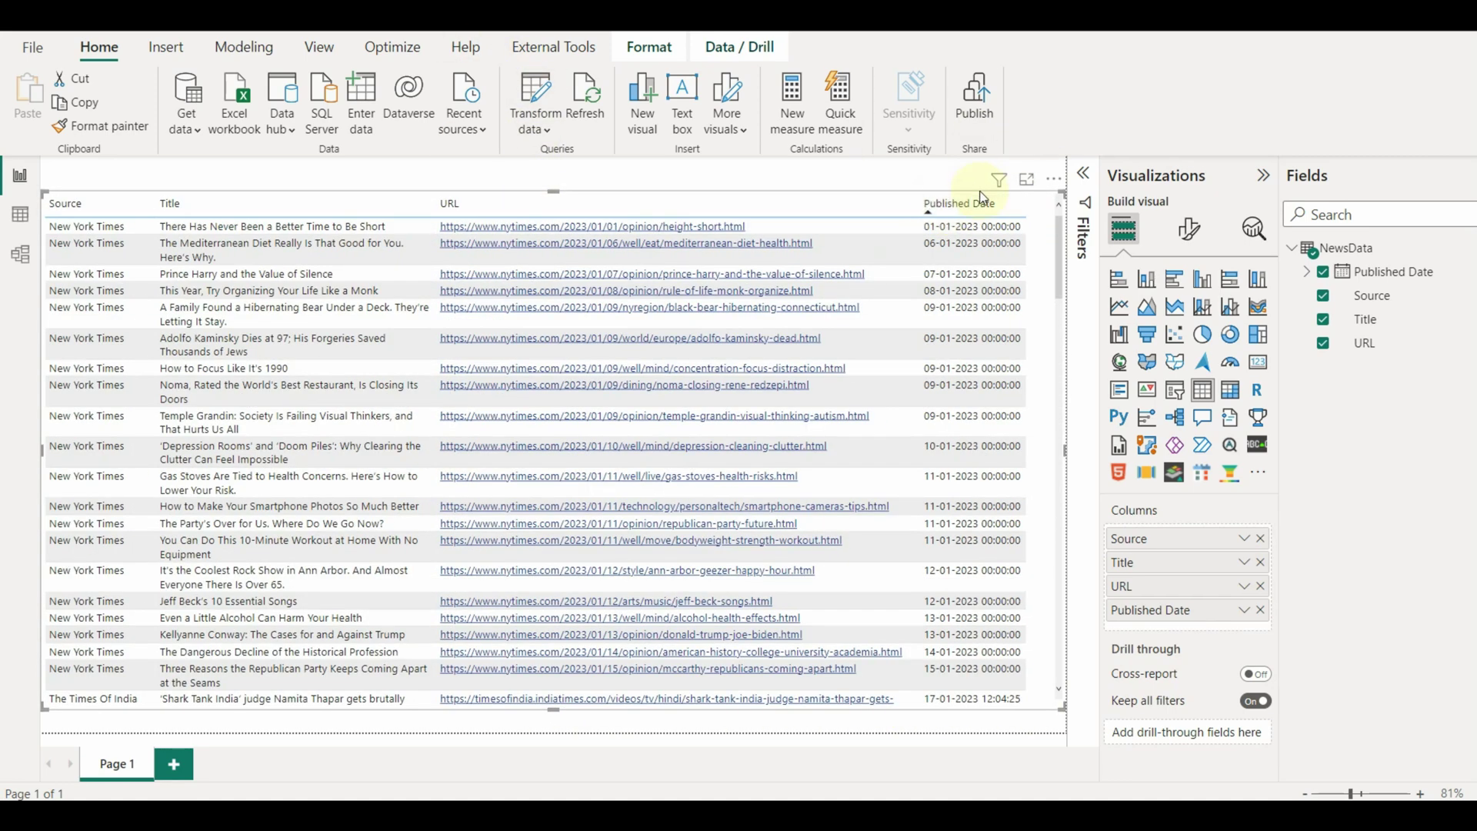
{"action": "left_click", "coordinate": [943, 204]}
- Edit NewsAPI's Removed Other Columns step to also keep articles.urlToImage
{"action": "left_click", "coordinate": [775, 170]}
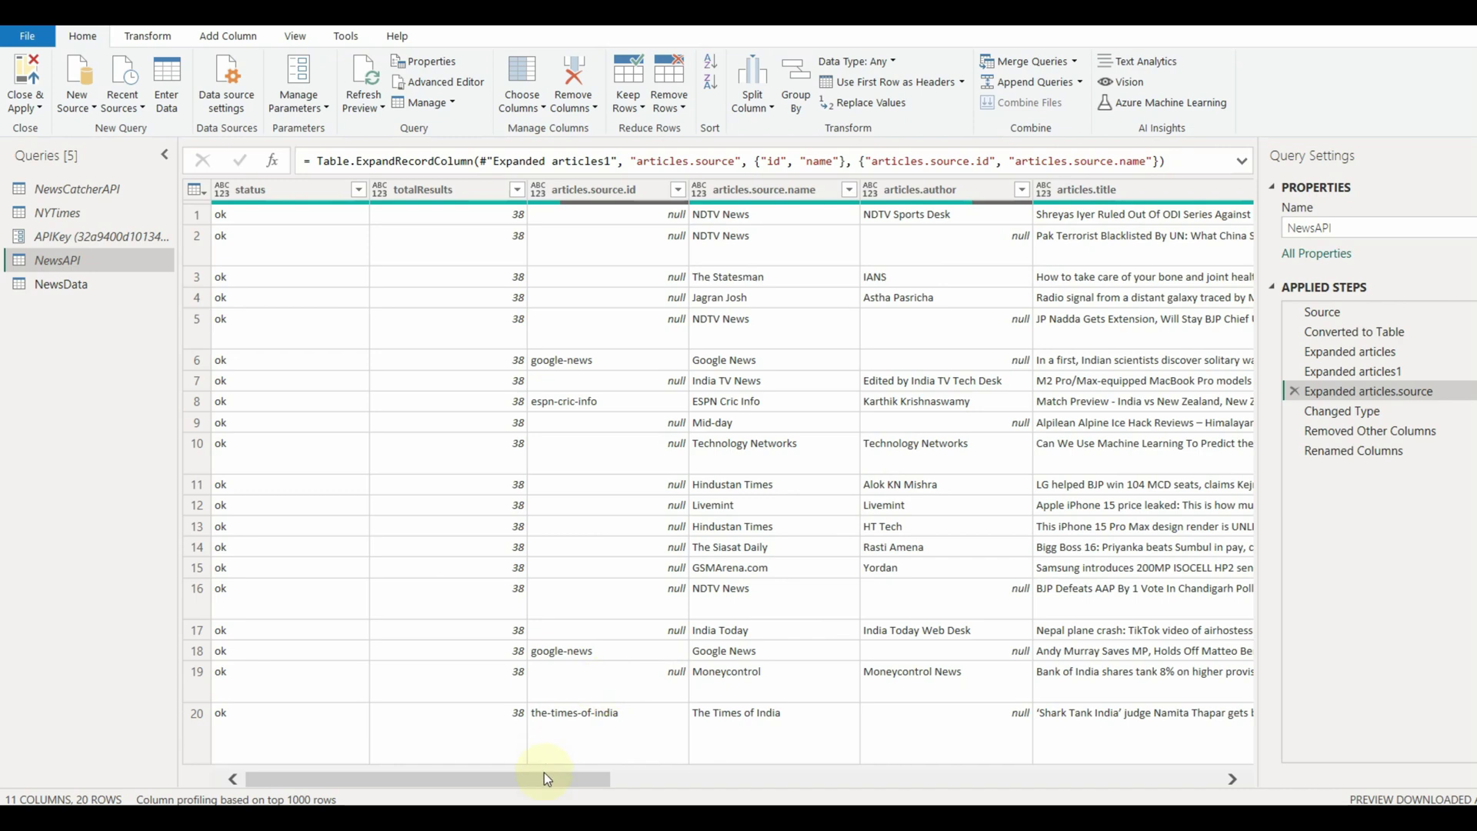
{"action": "left_click_drag", "start_coordinate": [544, 779], "coordinate": [787, 779]}
{"action": "scroll", "coordinate": [983, 442], "scroll_direction": "right", "scroll_amount": 10}
{"action": "left_click", "coordinate": [983, 442]}
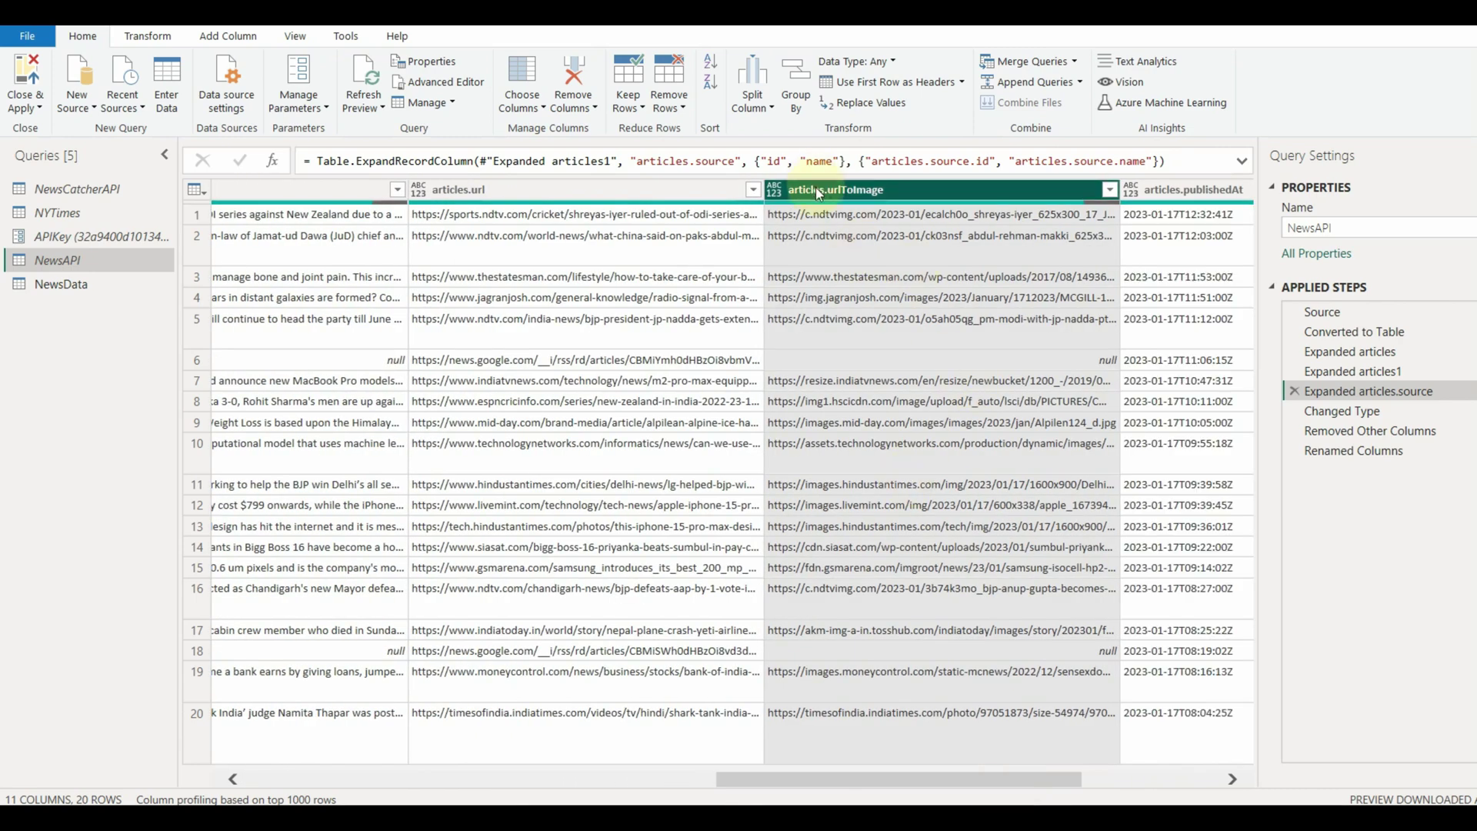
{"action": "left_click", "coordinate": [1364, 436]}
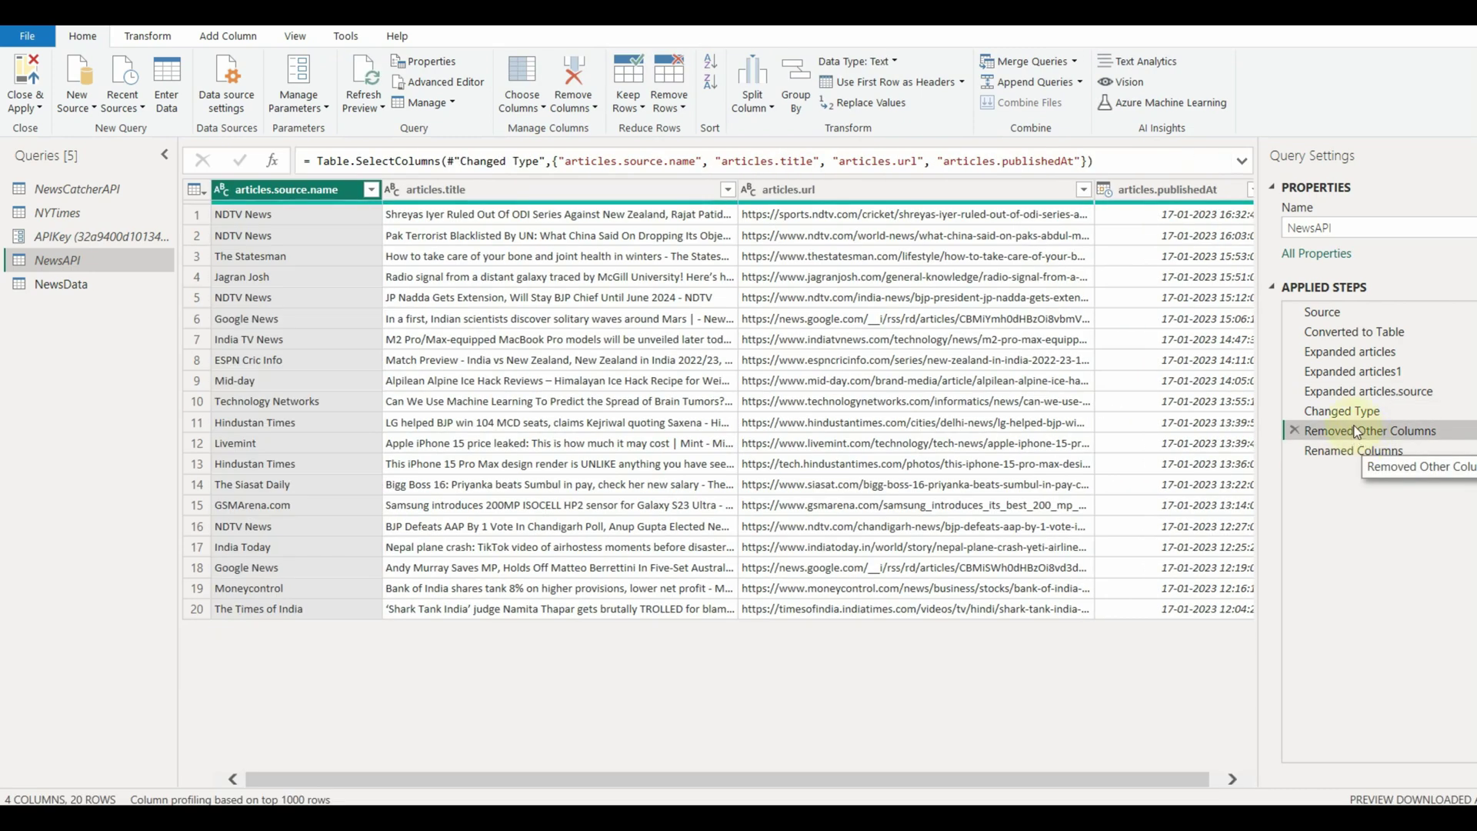
{"action": "double_click", "coordinate": [1371, 439]}
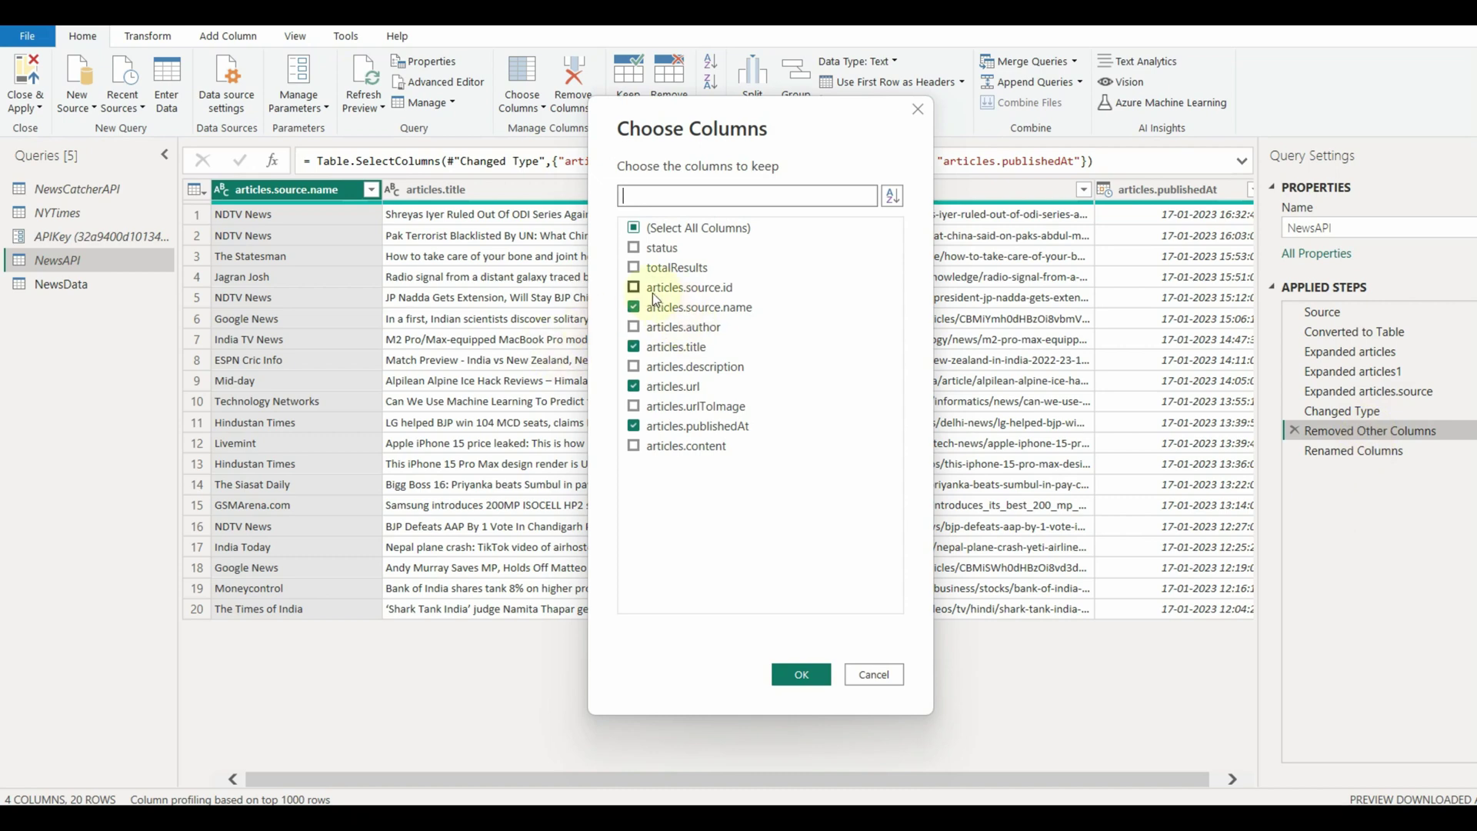
{"action": "left_click", "coordinate": [634, 406]}
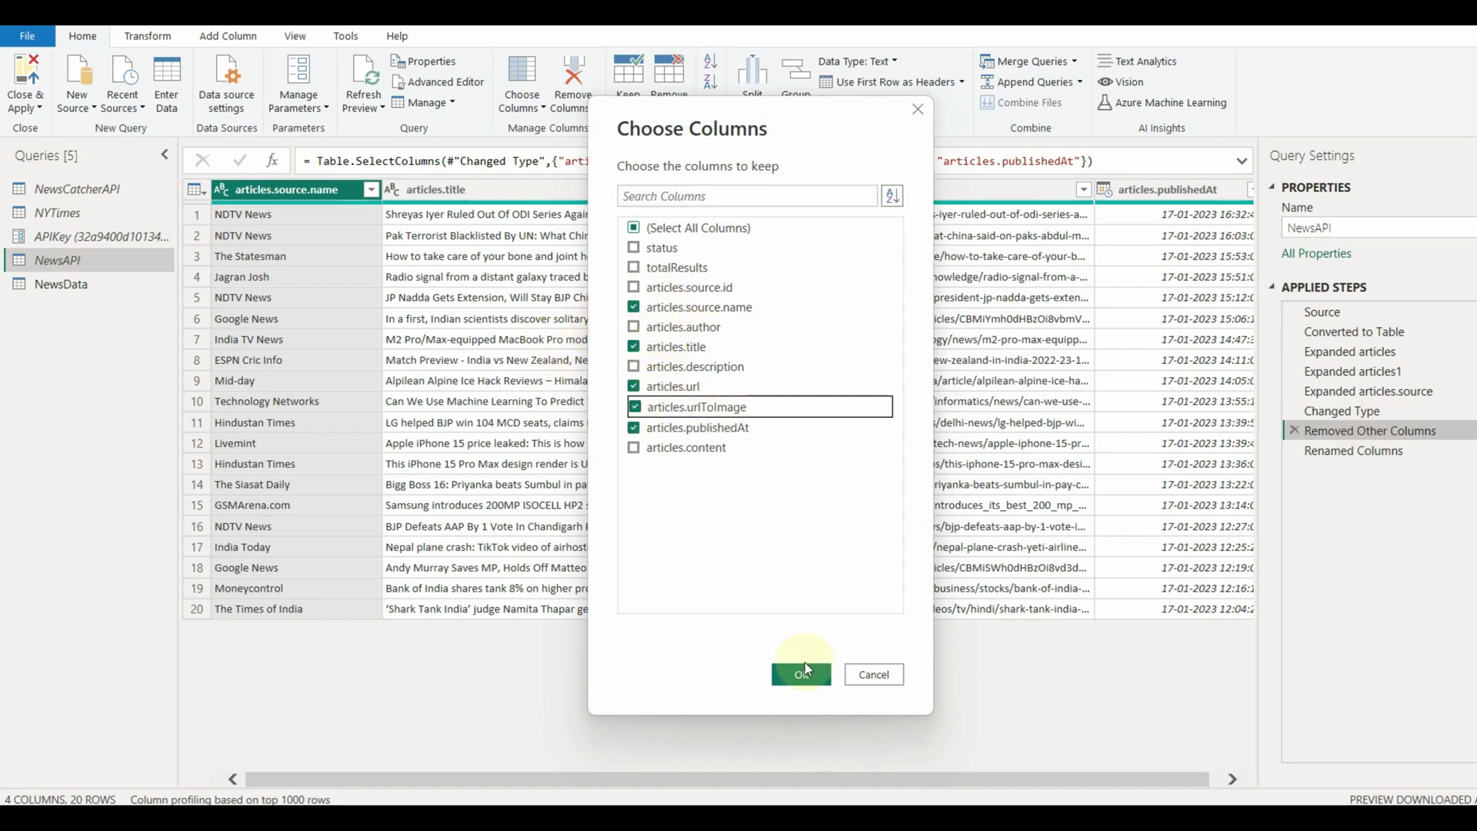
- Confirm the column choice and rename NewsAPI's articles.urlToImage column to Image URL
{"action": "left_click", "coordinate": [801, 674]}
{"action": "left_click", "coordinate": [1346, 451]}
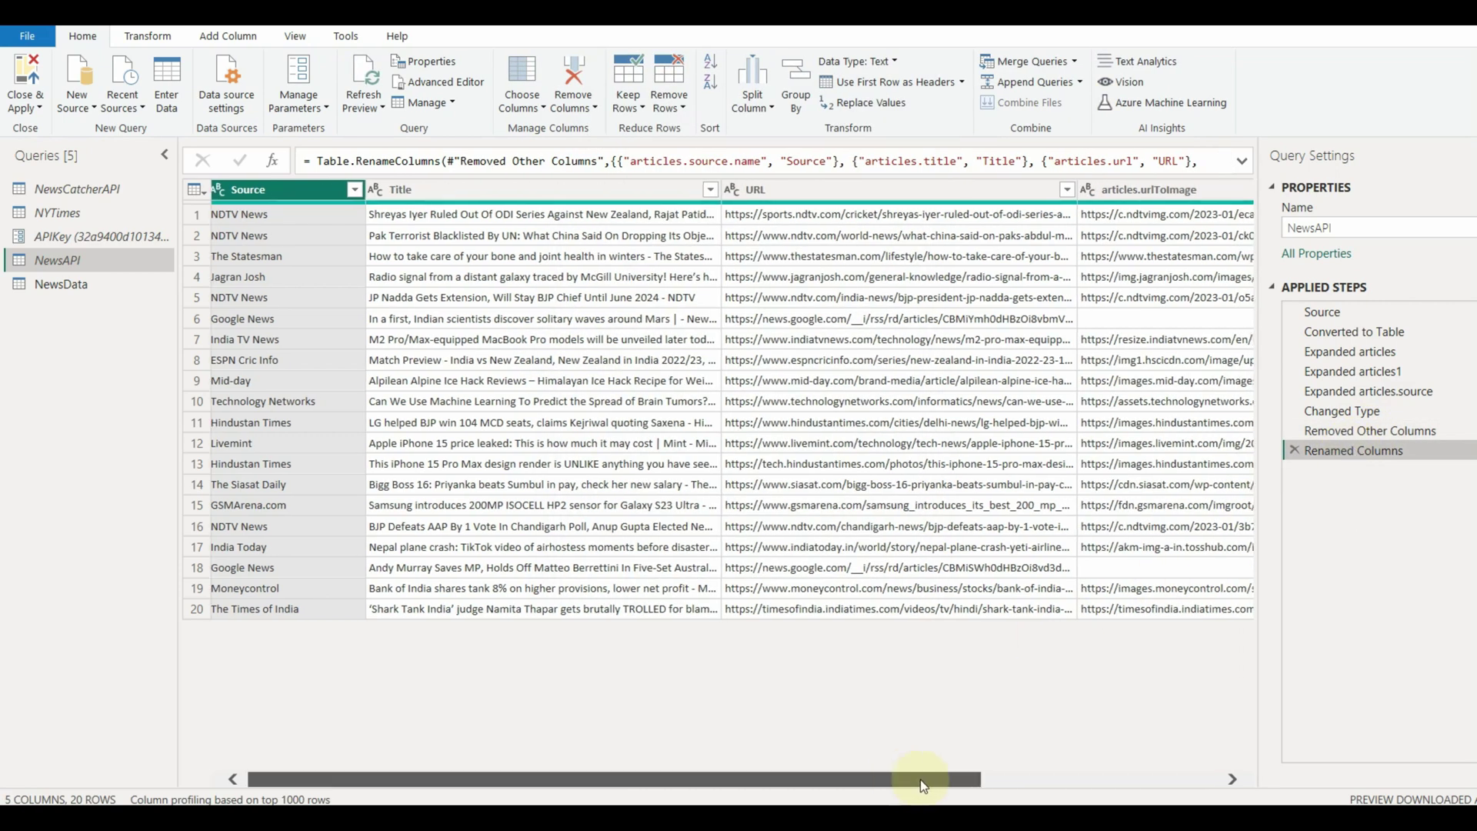
{"action": "left_click_drag", "start_coordinate": [923, 785], "coordinate": [1163, 785]}
{"action": "double_click", "coordinate": [830, 192]}
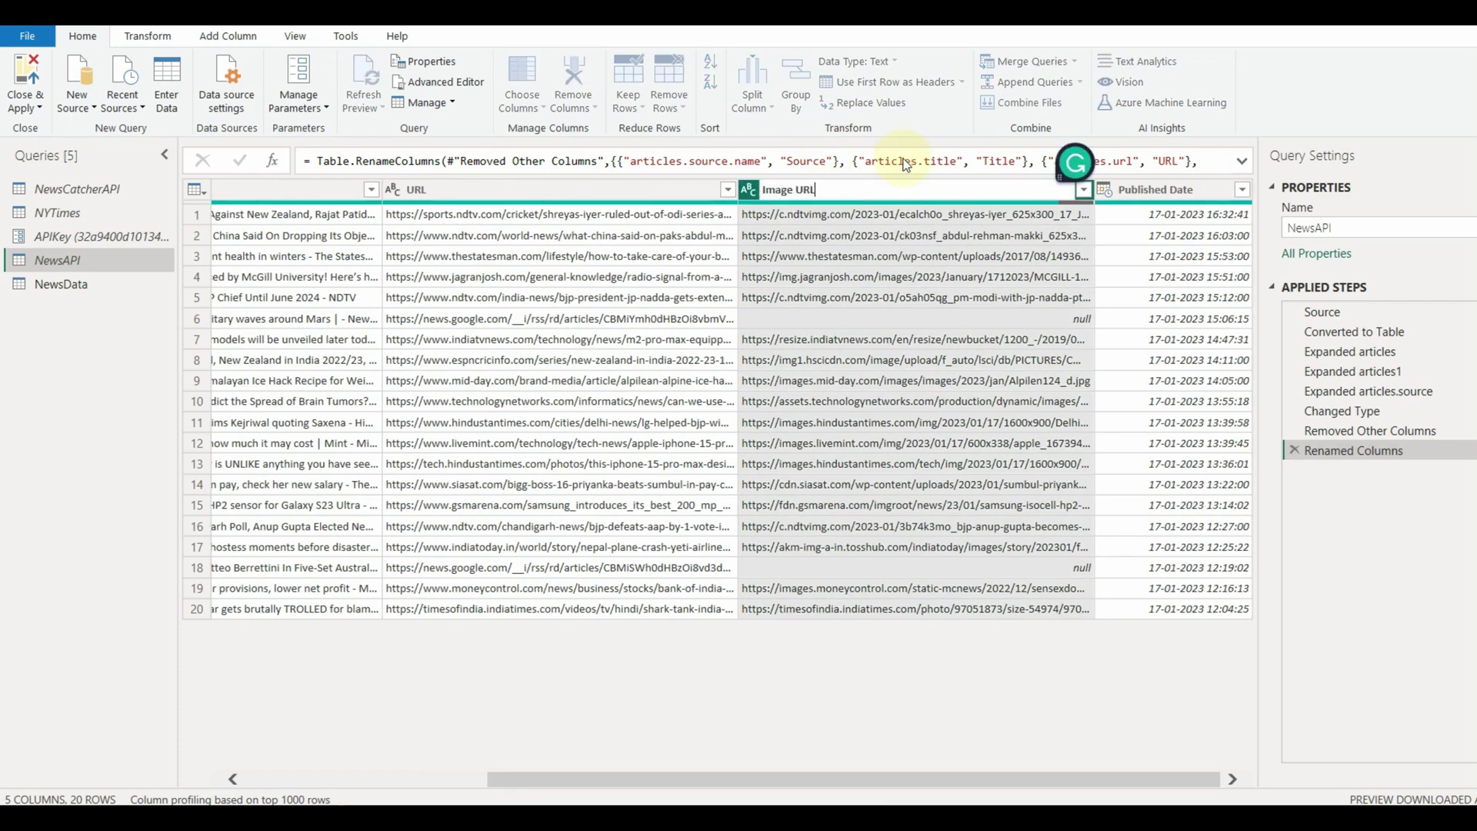
{"action": "key", "text": "Return"}
- Rename NewsCatcherAPI's articles.media column to Image URL and check NewsData's new column
{"action": "left_click", "coordinate": [77, 189]}
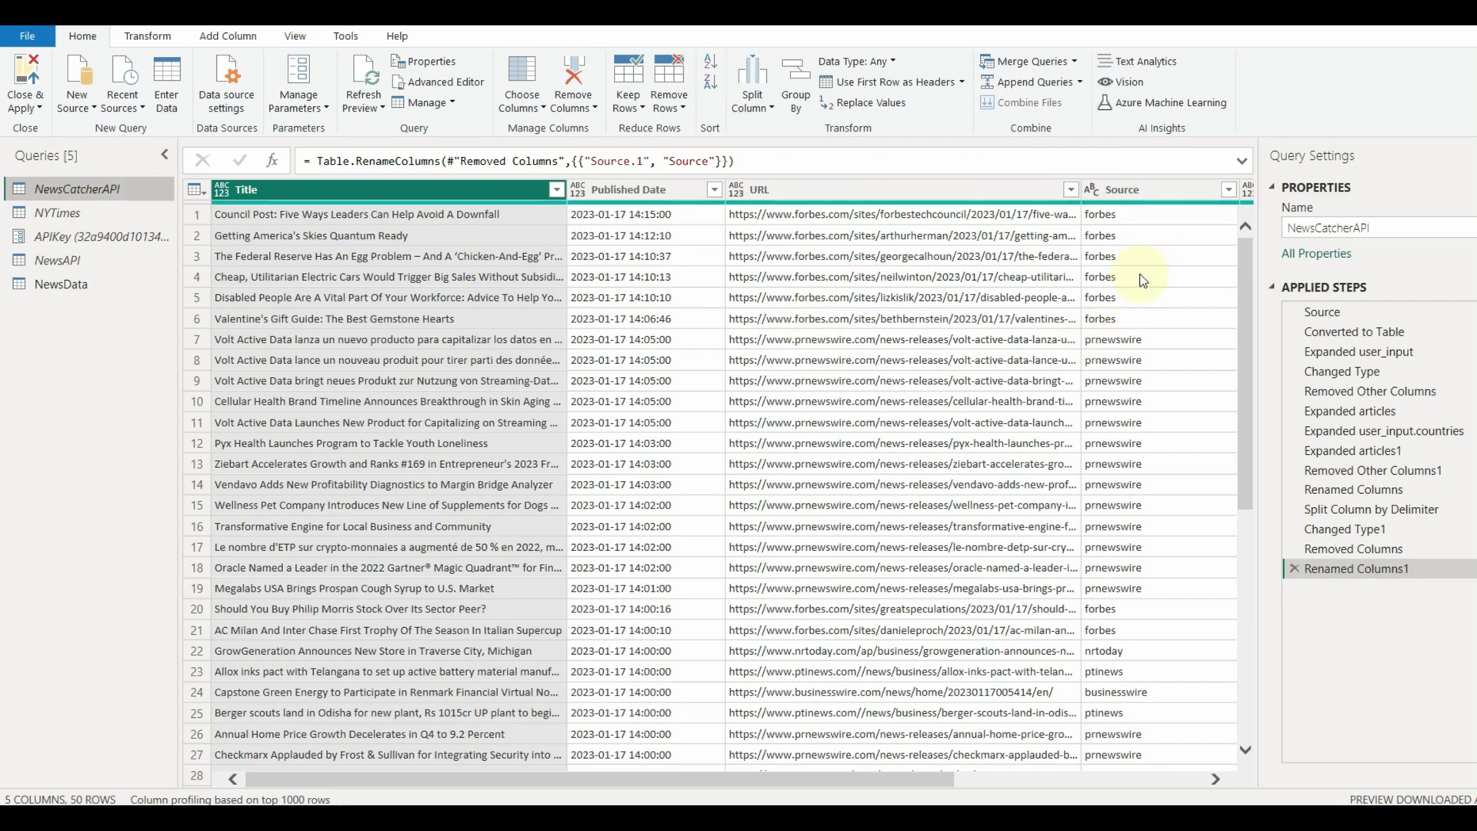
{"action": "left_click_drag", "start_coordinate": [715, 788], "coordinate": [1207, 778]}
{"action": "double_click", "coordinate": [1064, 193]}
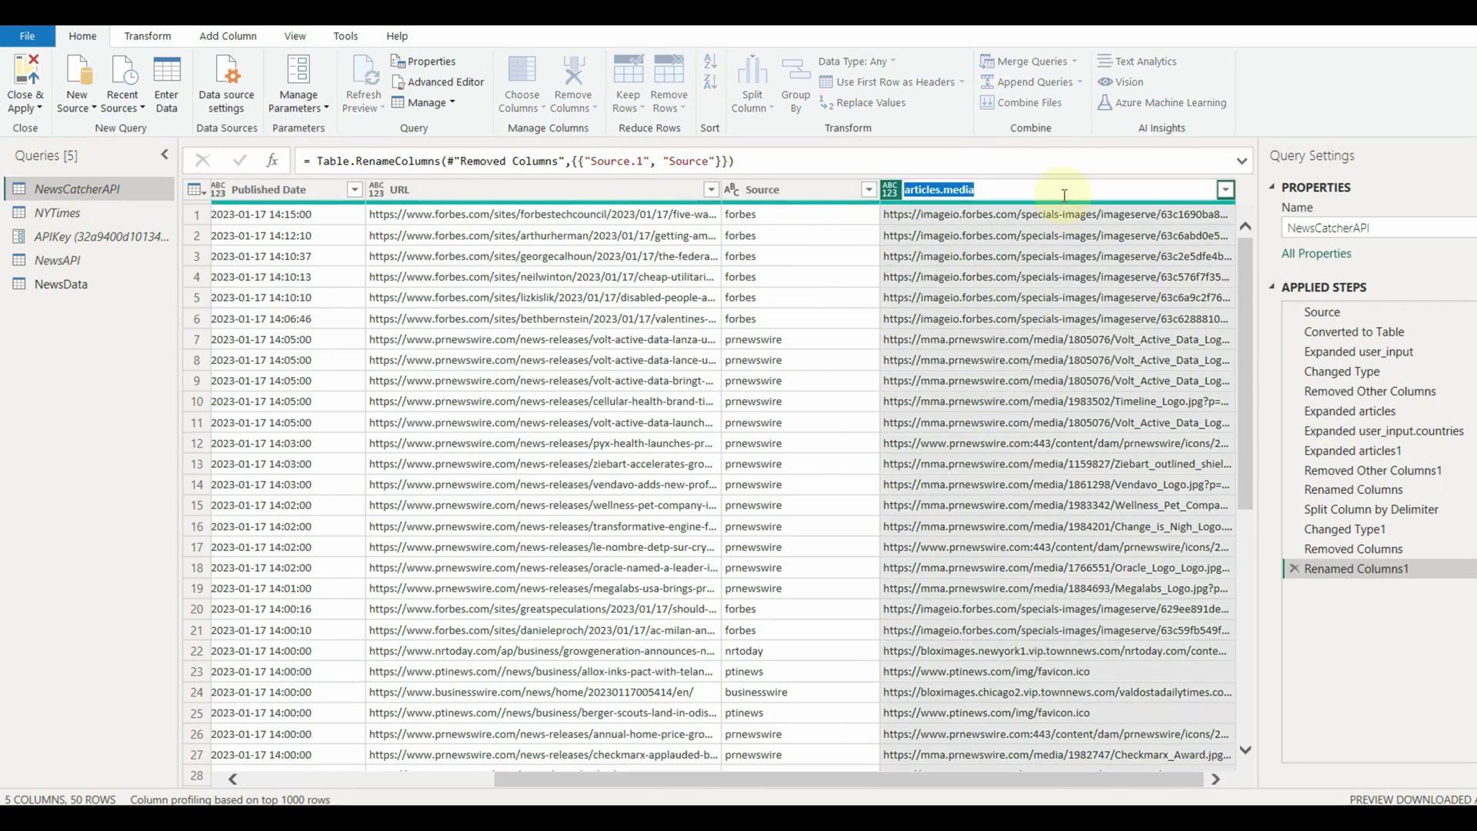
{"action": "type", "text": "Image URL"}
{"action": "key", "text": "Return"}
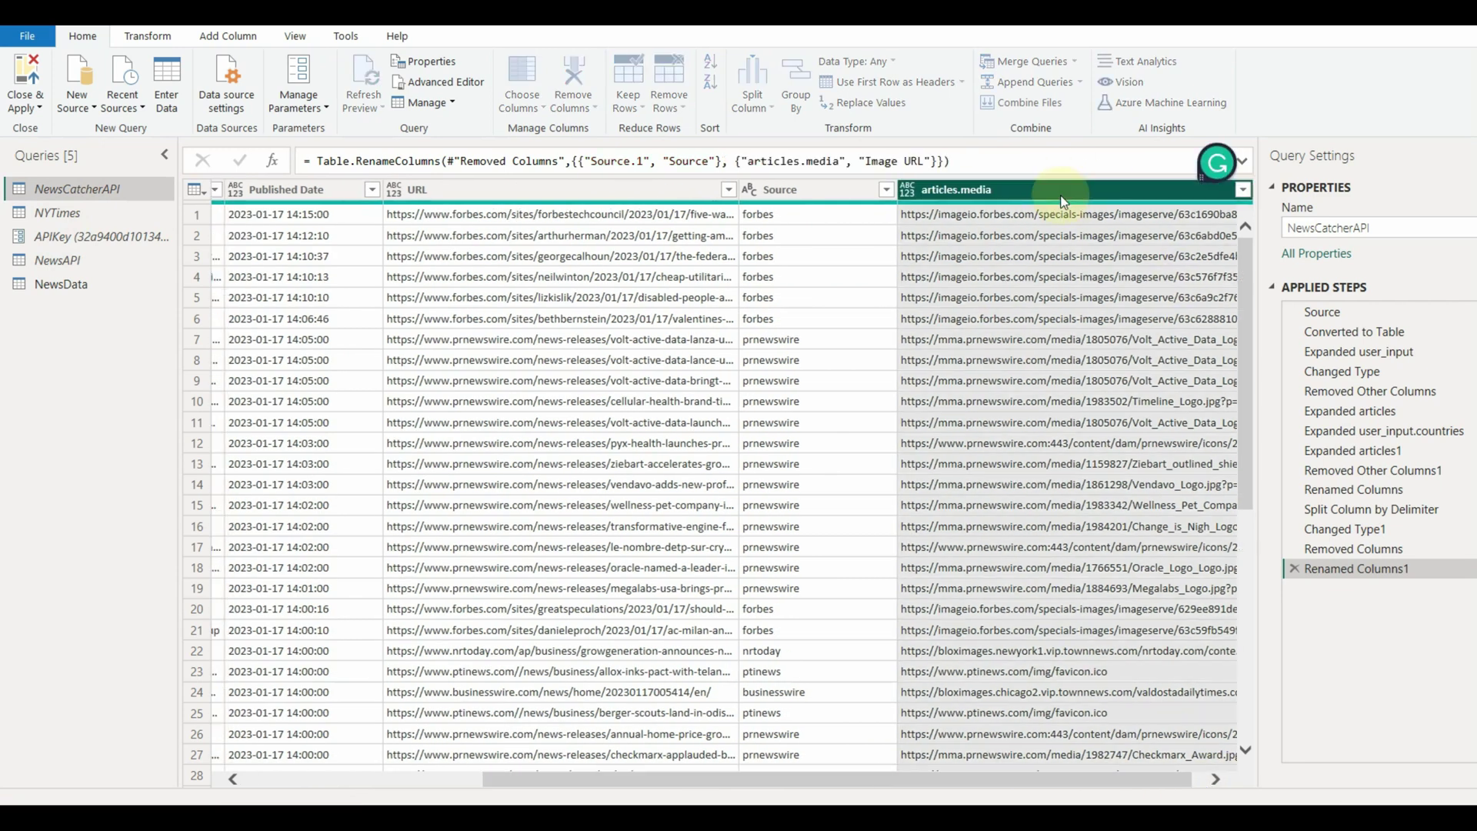
{"action": "left_click", "coordinate": [91, 289]}
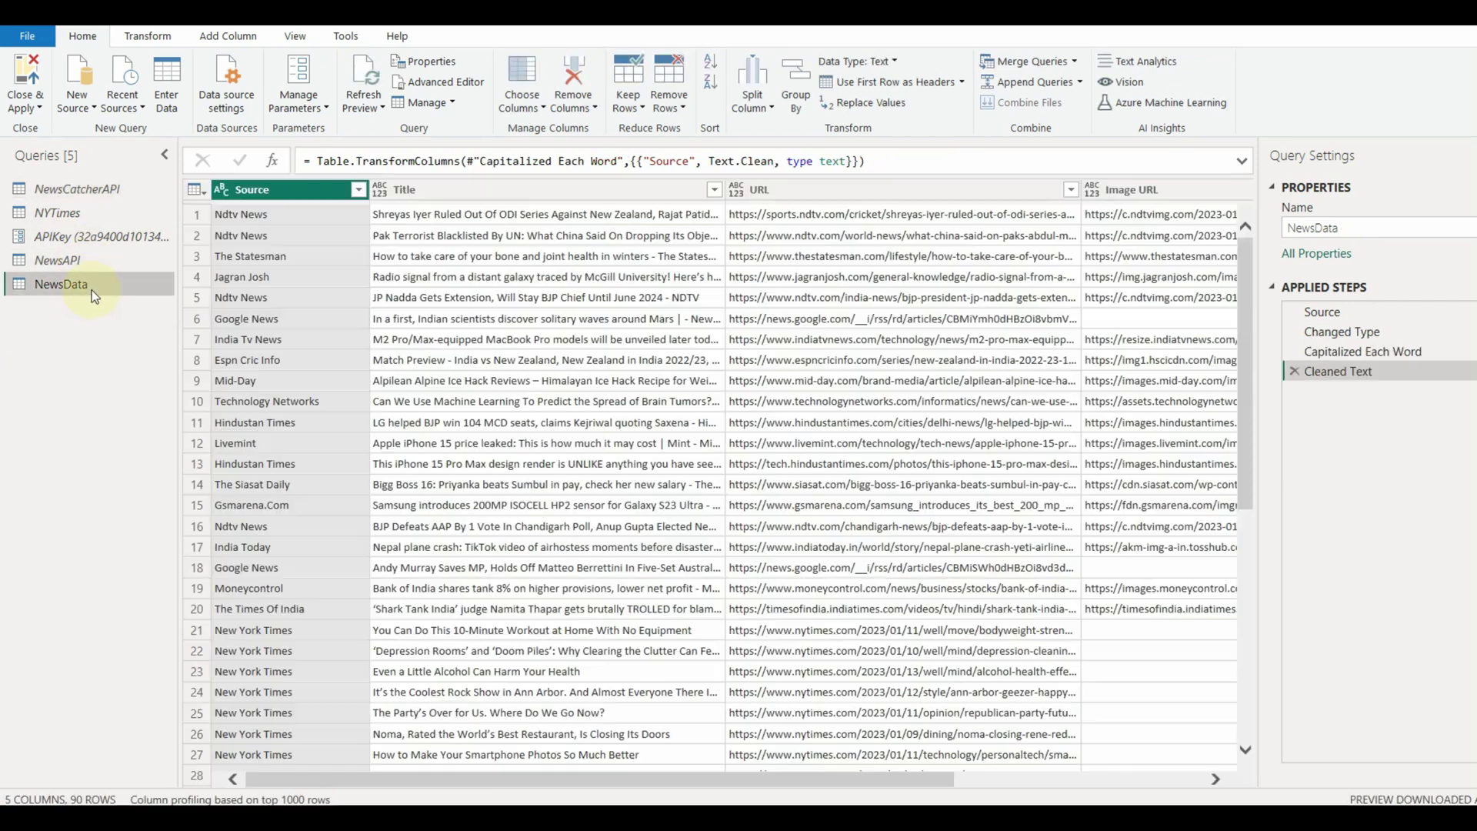
{"action": "left_click_drag", "start_coordinate": [896, 786], "coordinate": [1158, 783]}
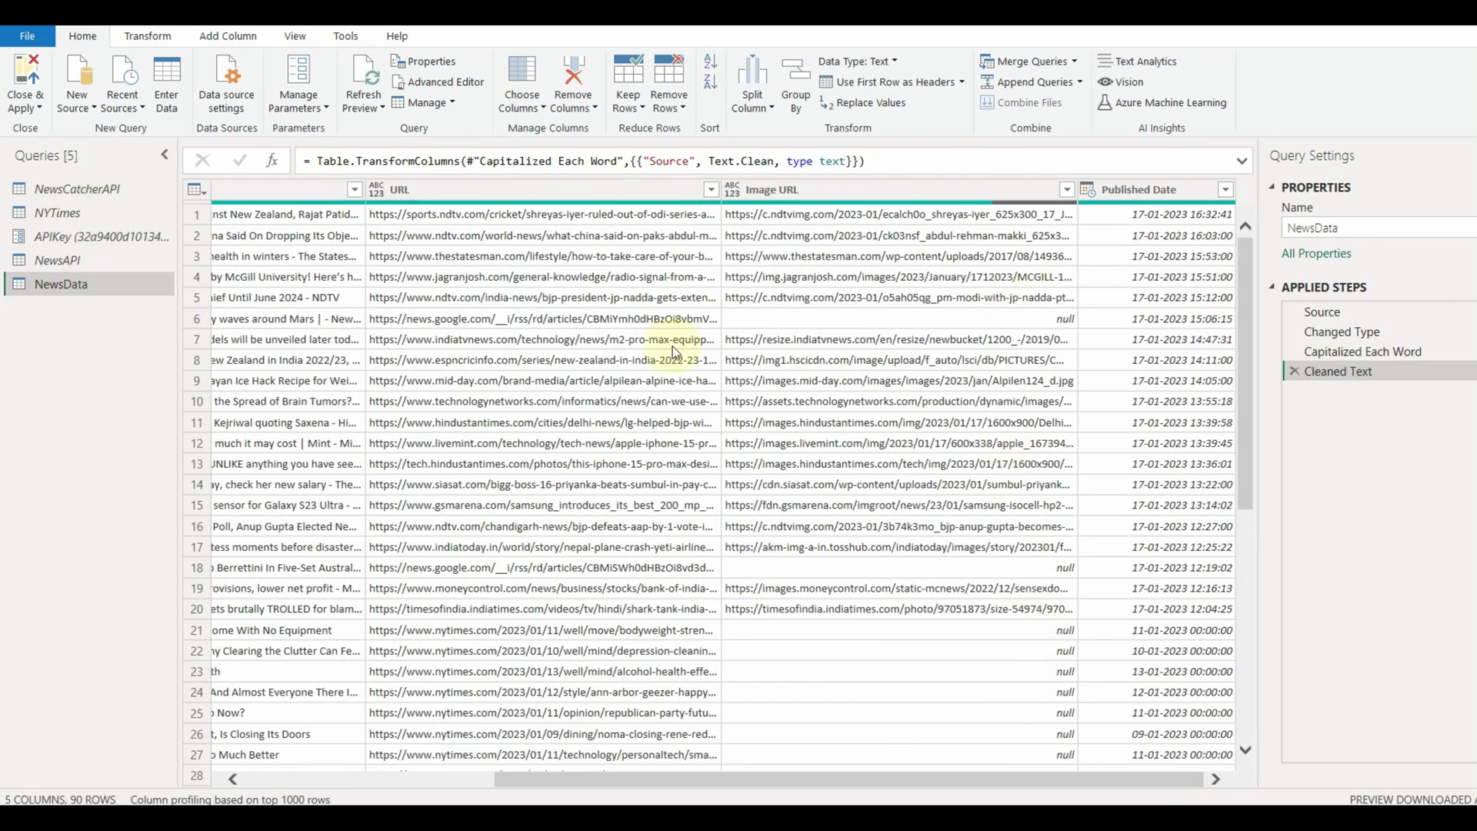
- Add an Image URL, Title and URL thumbnail table, then save and publish the report
{"action": "left_click", "coordinate": [28, 80]}
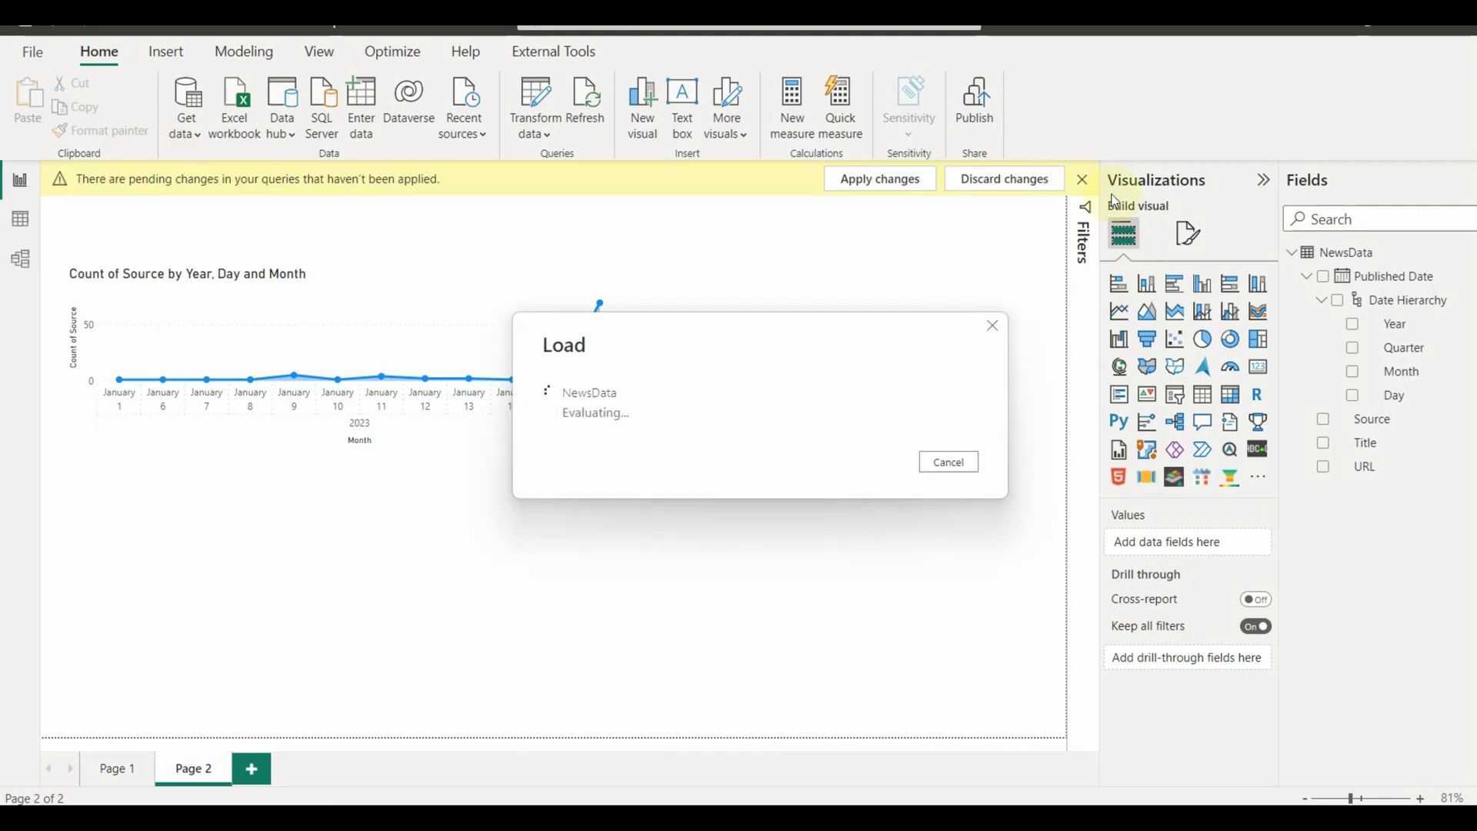
{"action": "left_click", "coordinate": [1378, 274]}
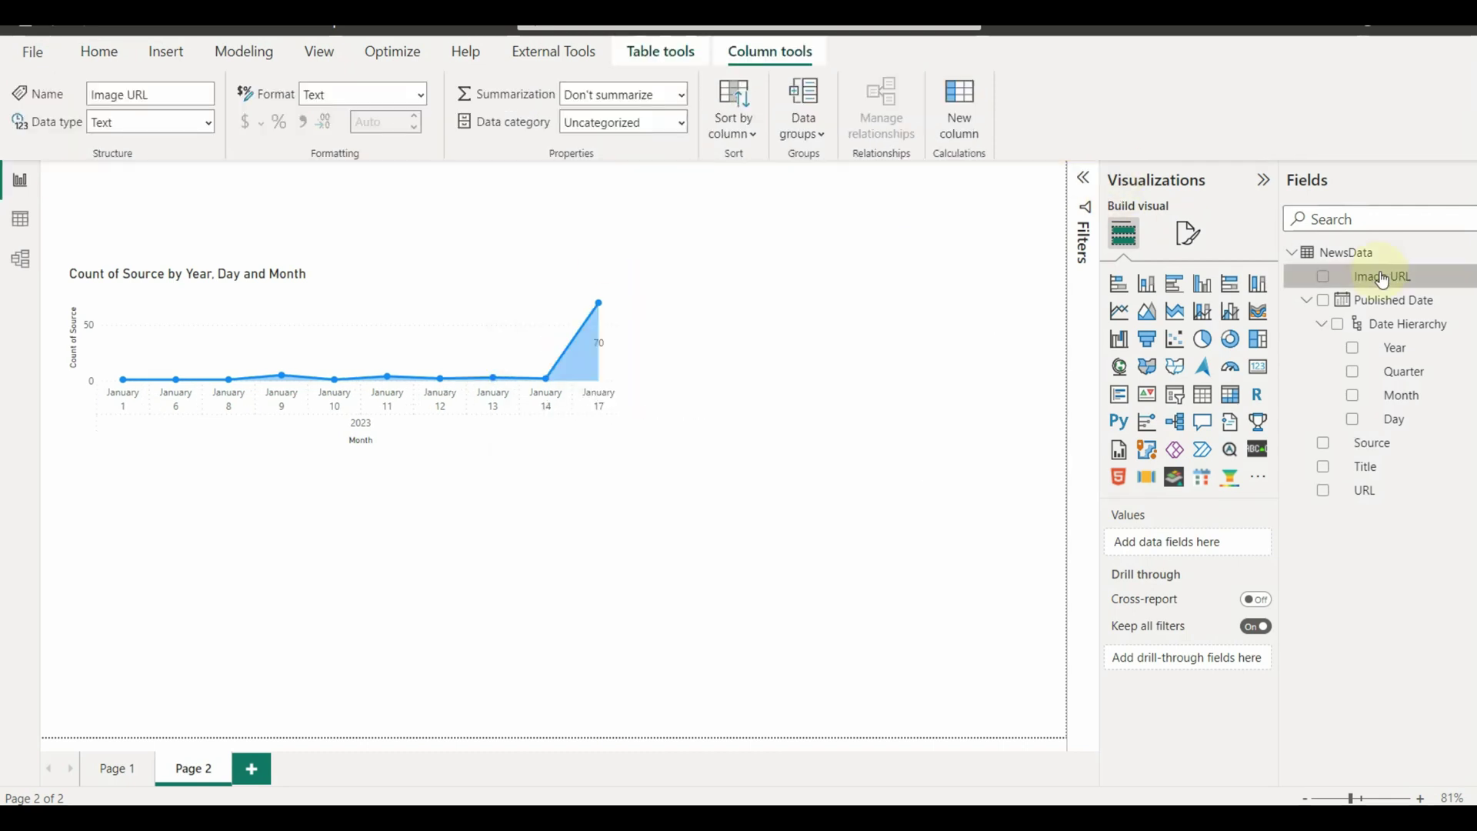
{"action": "left_click_drag", "start_coordinate": [1378, 274], "coordinate": [952, 708]}
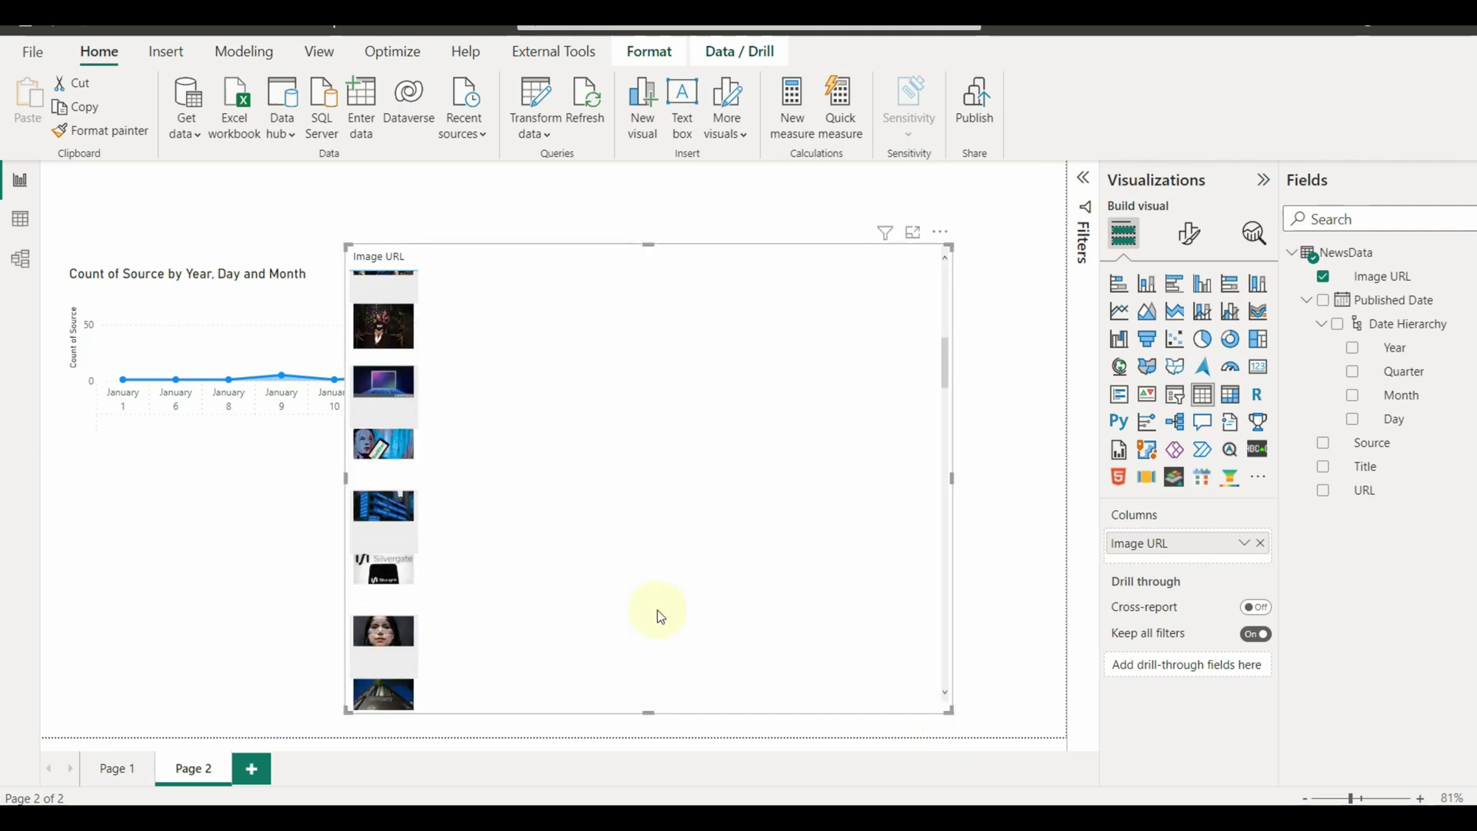
{"action": "left_click", "coordinate": [1323, 466]}
{"action": "left_click", "coordinate": [1323, 490]}
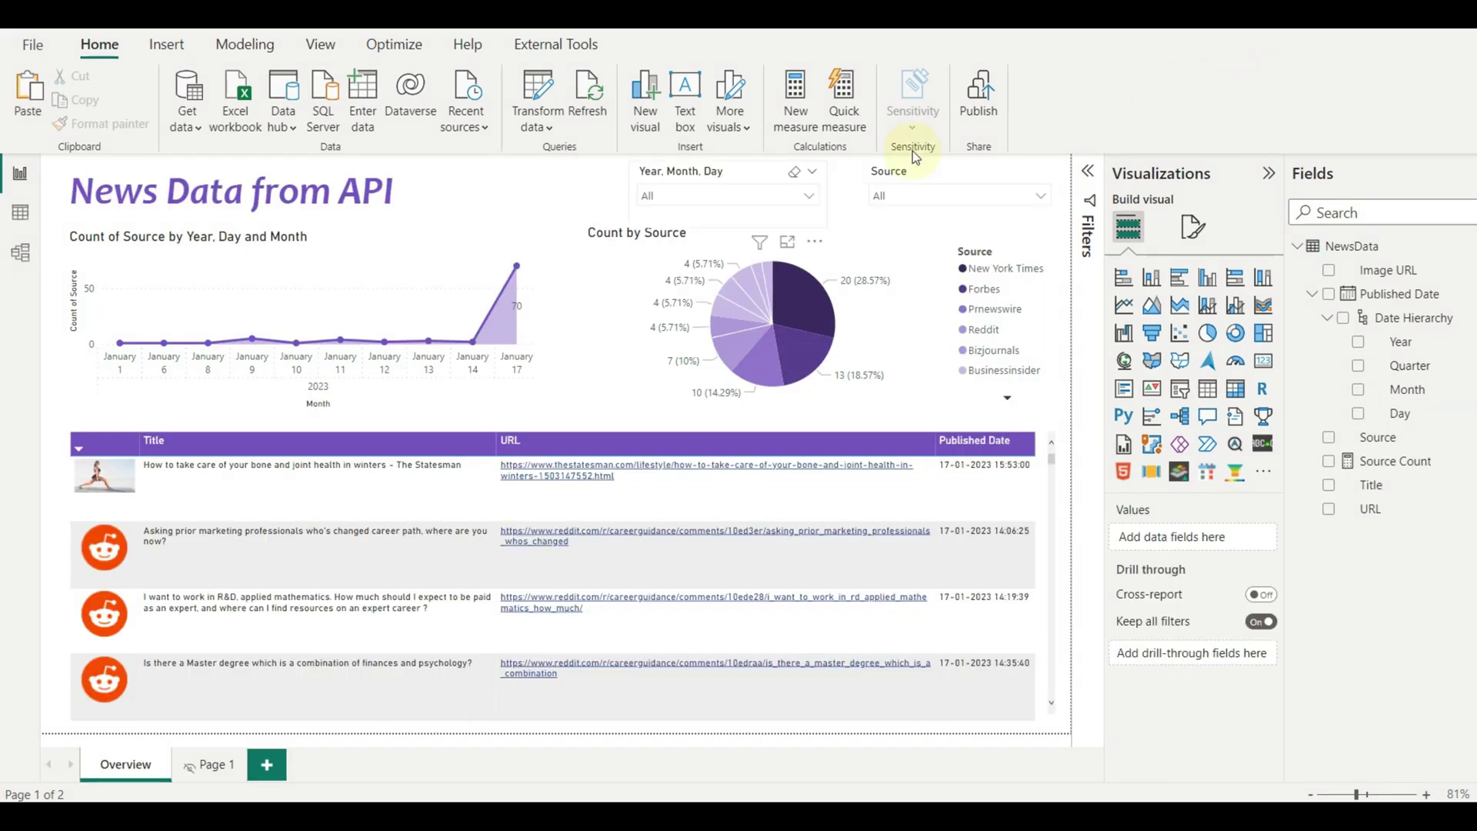
{"action": "left_click", "coordinate": [970, 108]}
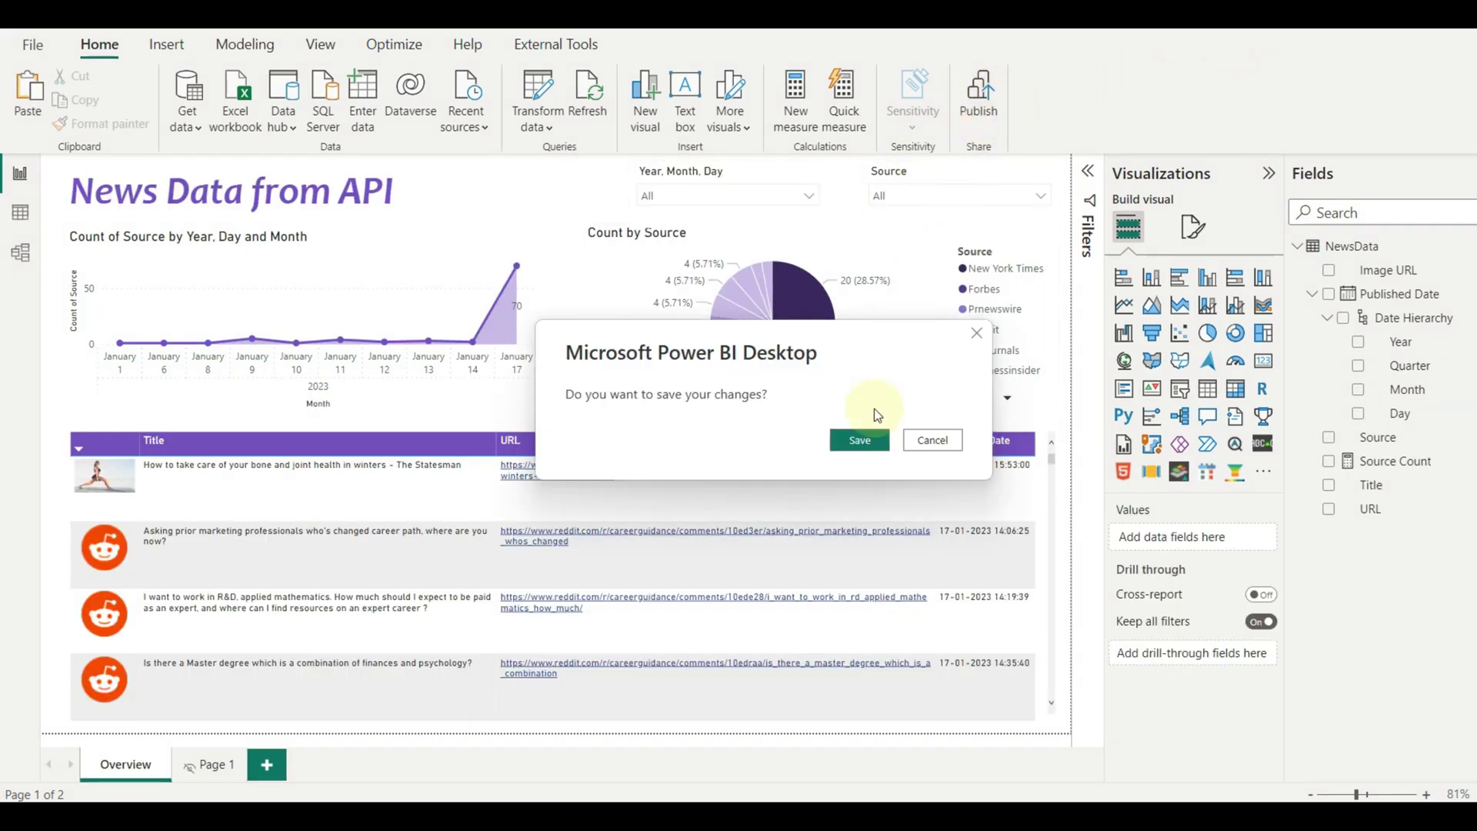
{"action": "left_click", "coordinate": [857, 436]}
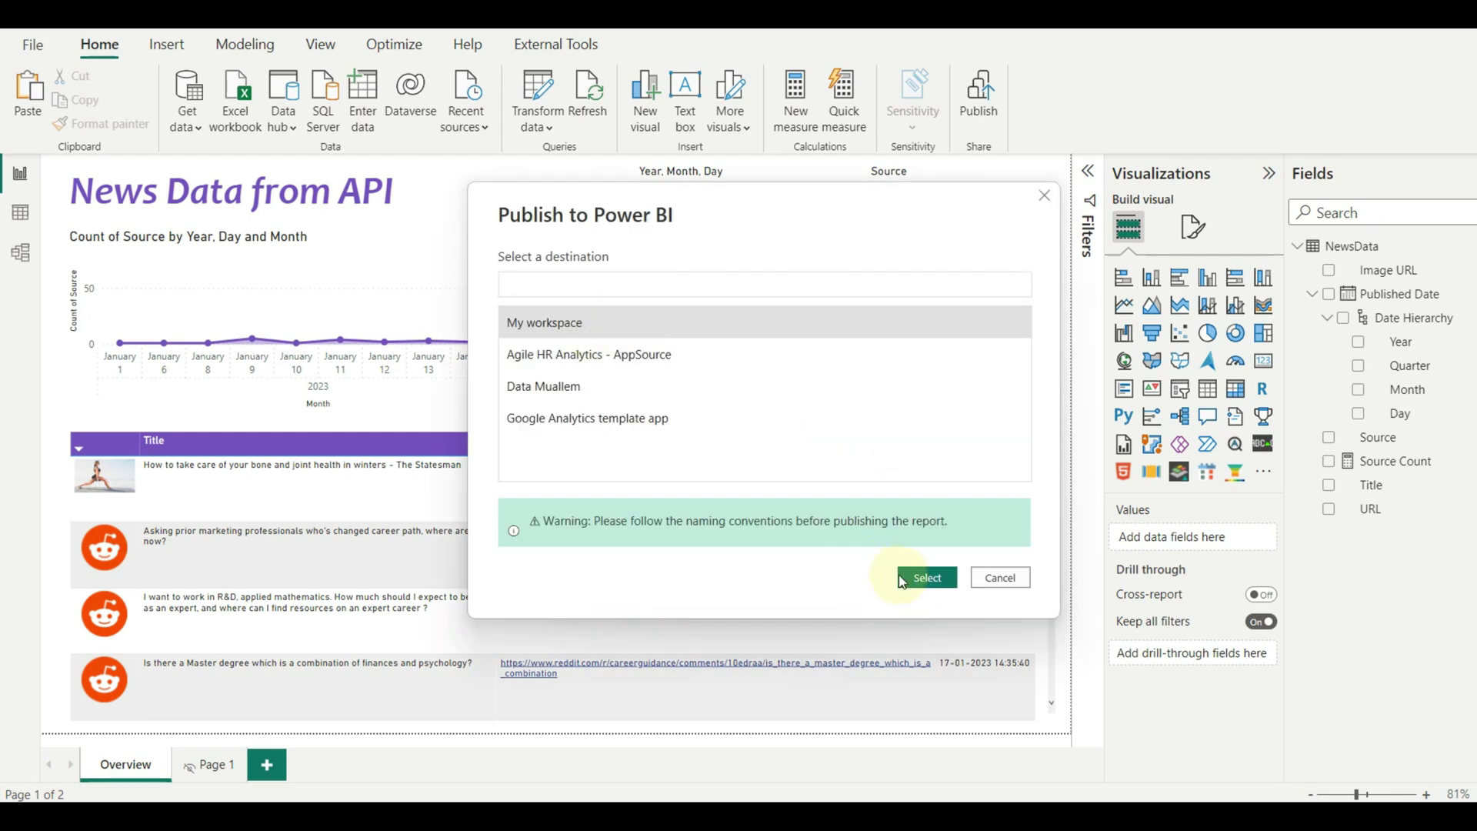
- Publish News Data to My workspace and open that workspace's content list
{"action": "left_click", "coordinate": [916, 578]}
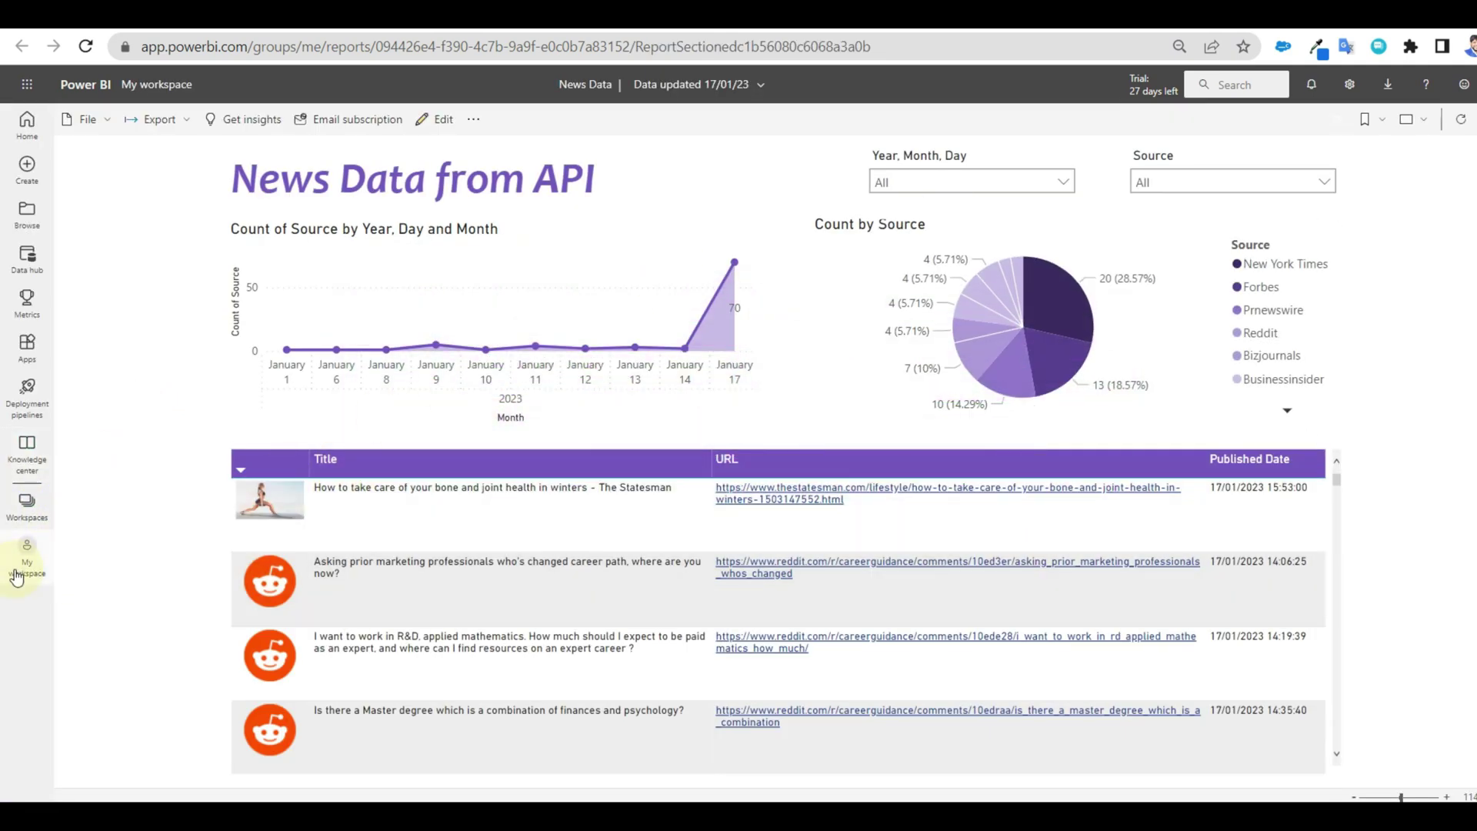
{"action": "left_click", "coordinate": [27, 554]}
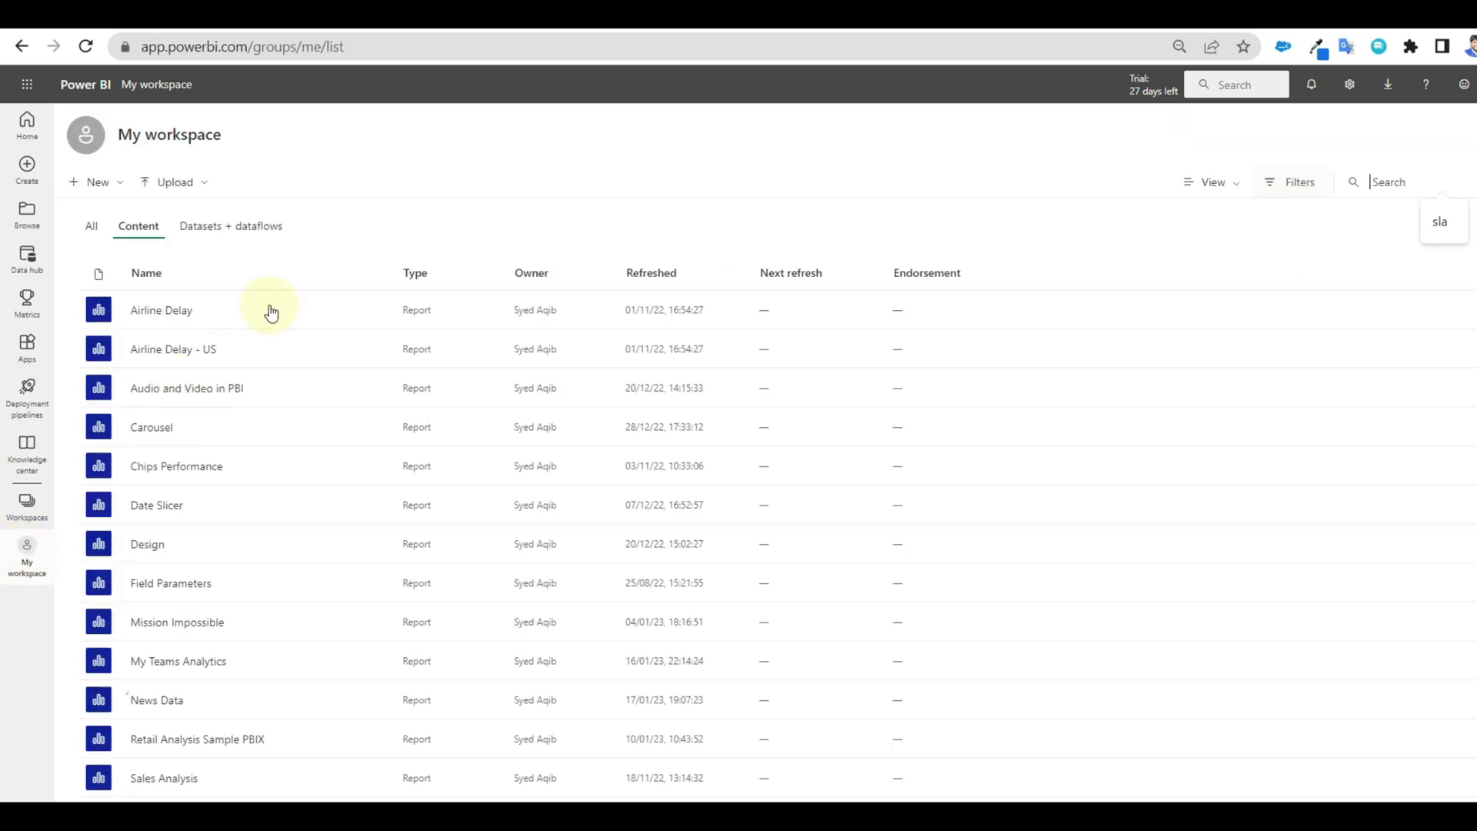
- Open News Data dataset settings and set the first web source to privacy None, skipping the test
{"action": "left_click", "coordinate": [257, 235]}
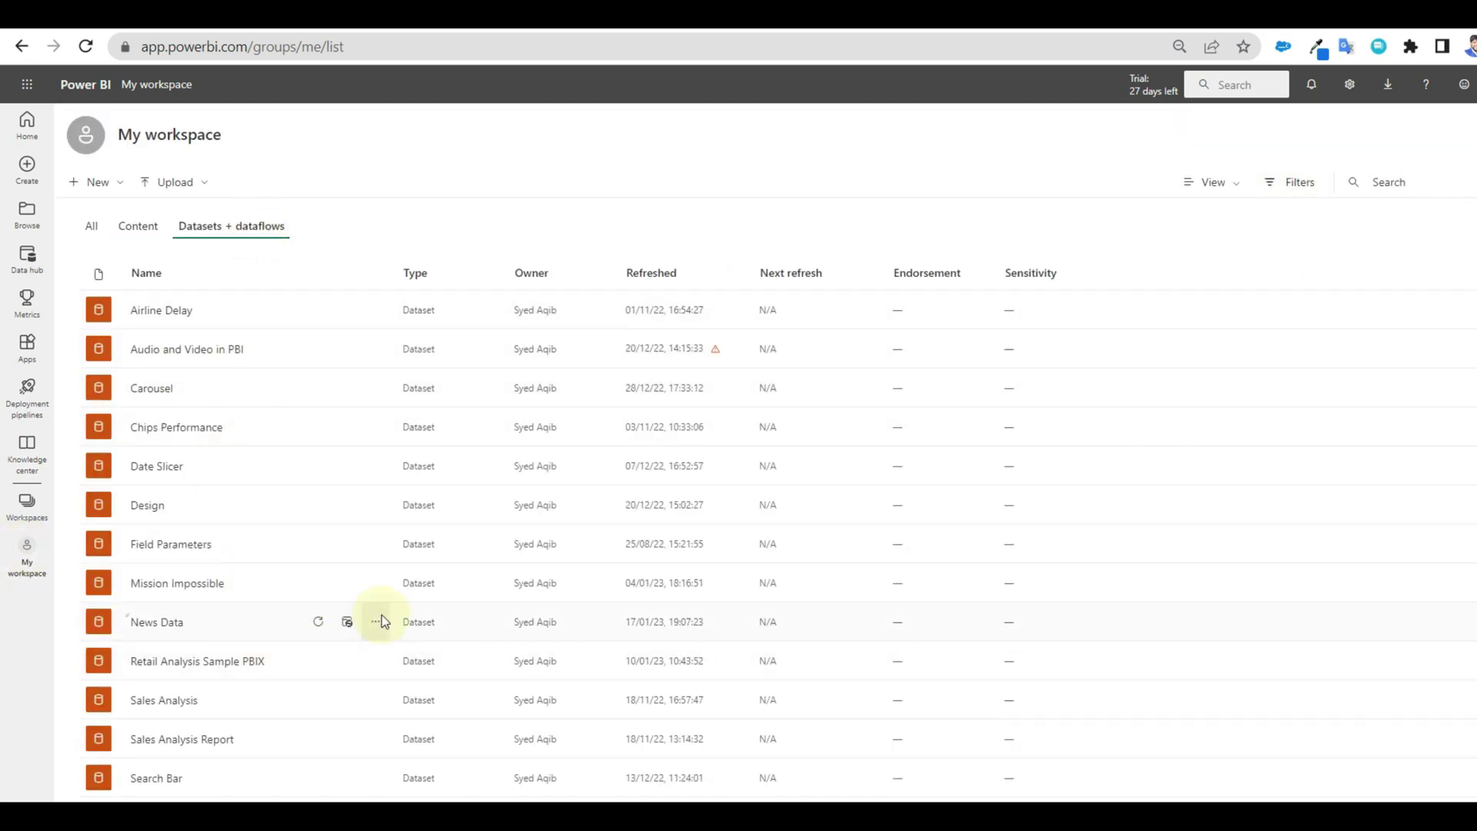
{"action": "left_click", "coordinate": [376, 622]}
{"action": "left_click", "coordinate": [402, 498]}
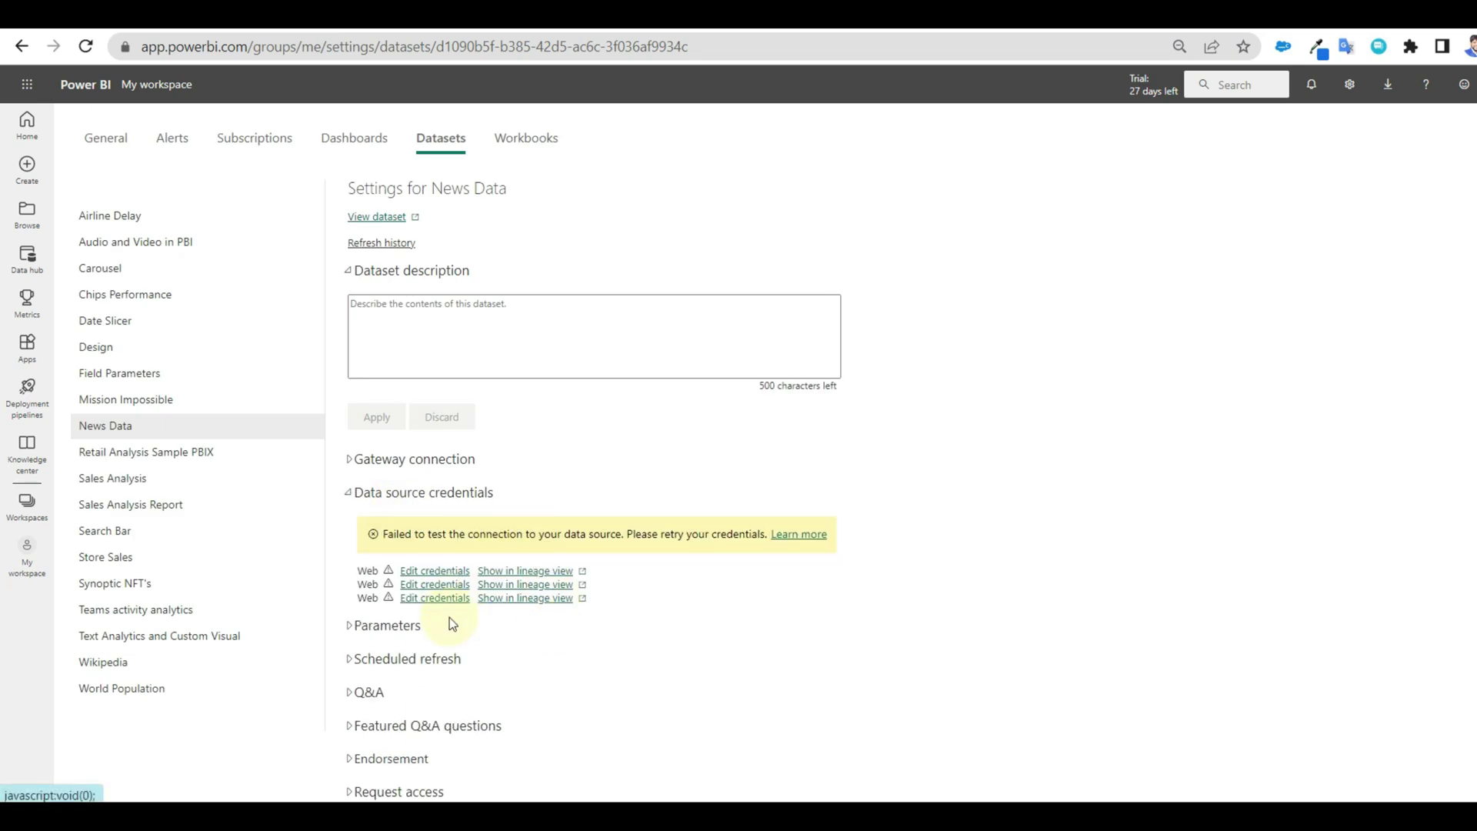
{"action": "left_click", "coordinate": [466, 574]}
{"action": "left_click", "coordinate": [706, 476]}
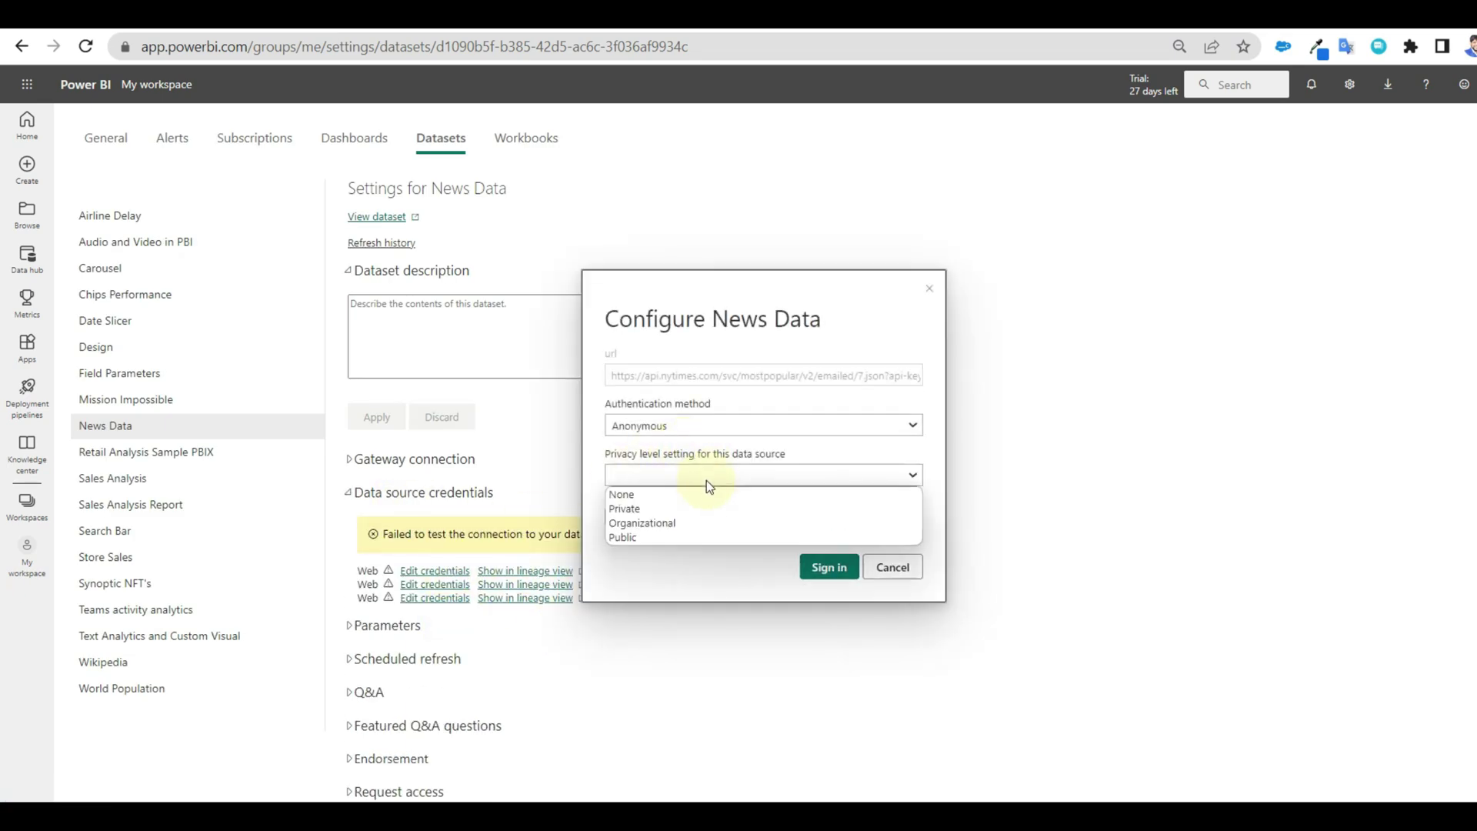
{"action": "left_click", "coordinate": [685, 496]}
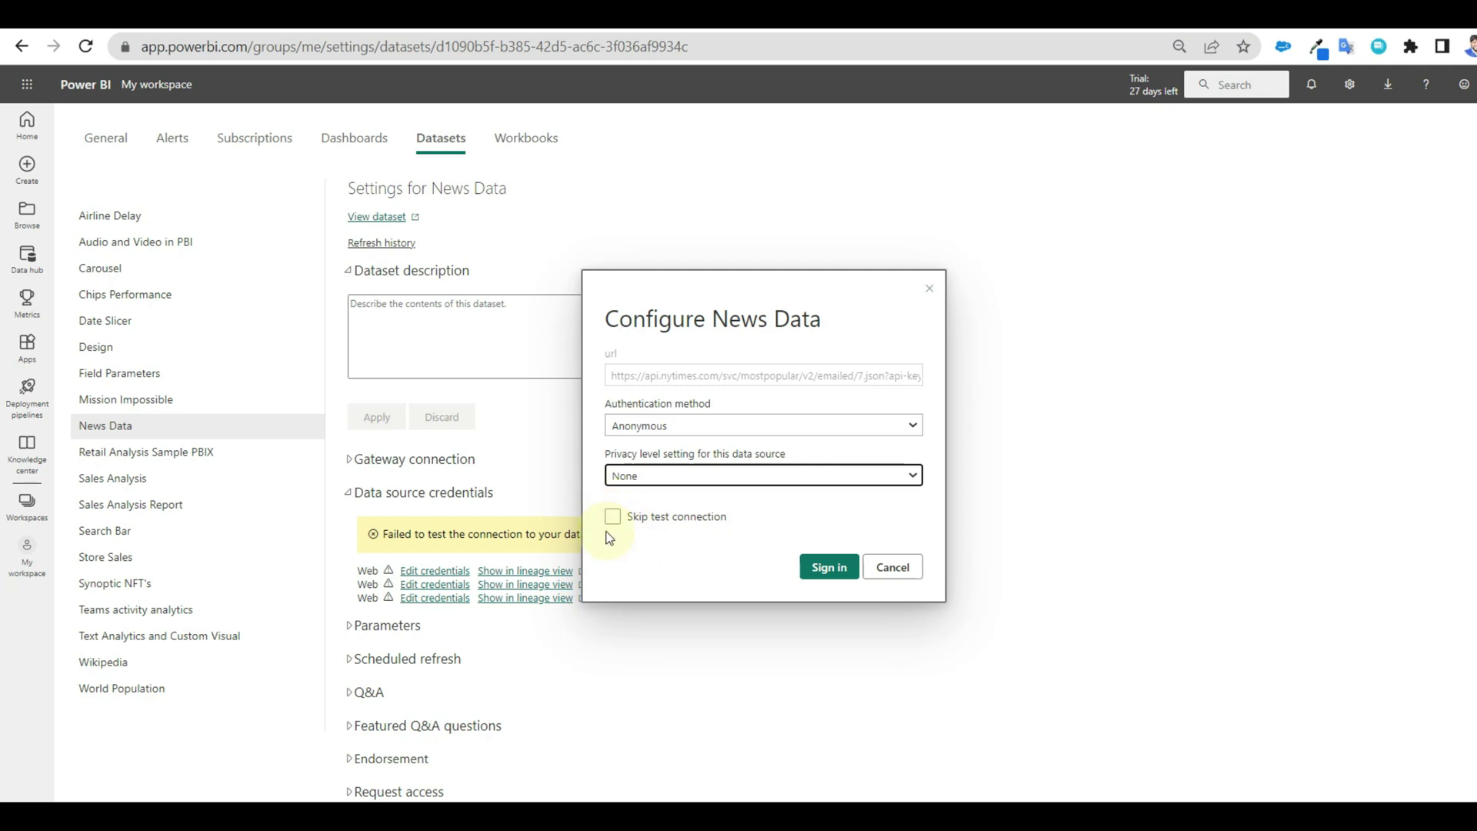
{"action": "left_click", "coordinate": [612, 516]}
{"action": "left_click", "coordinate": [828, 567]}
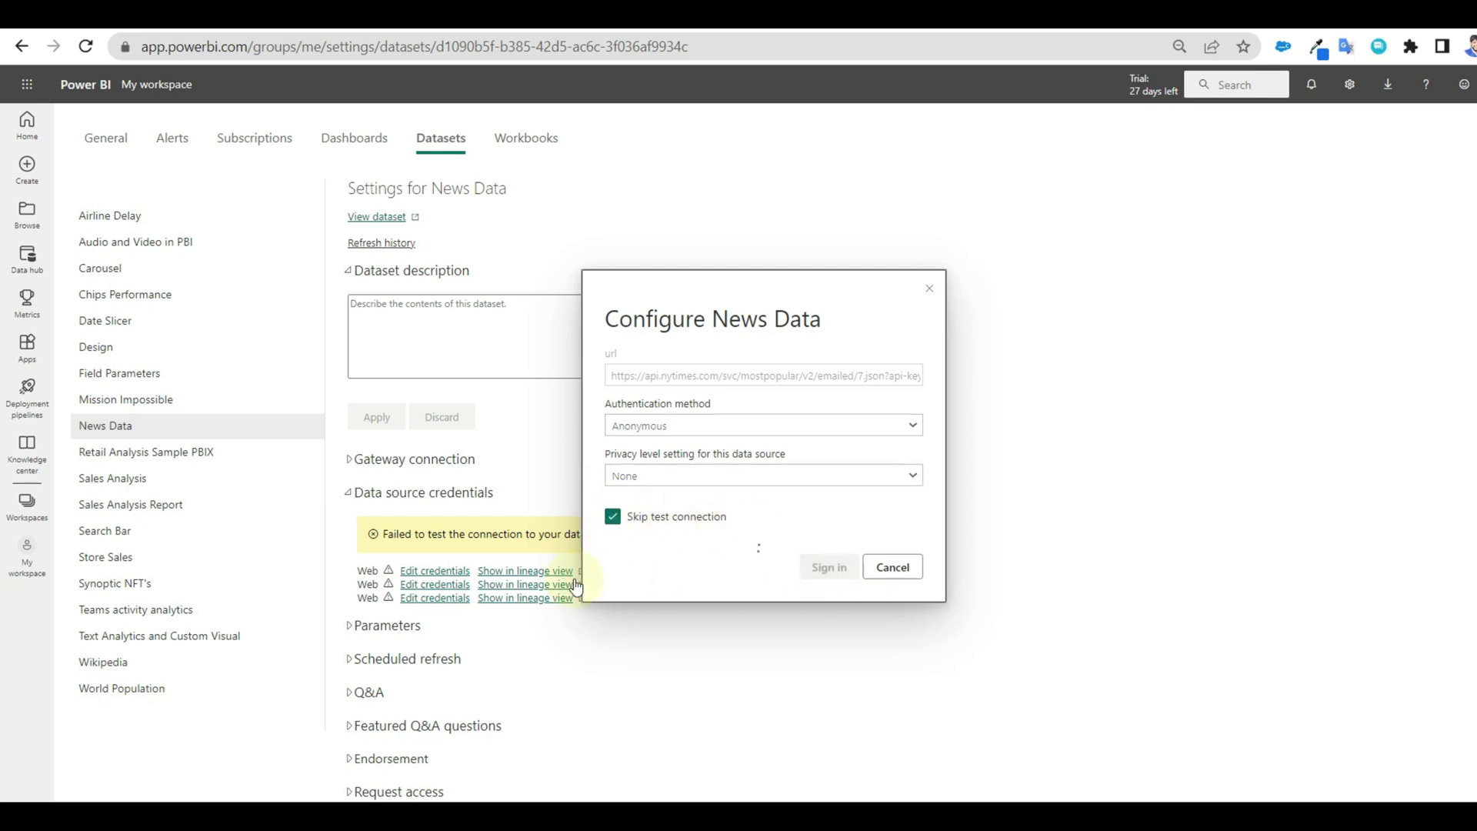
- Set the second and third web sources to privacy None with Skip test connection
{"action": "left_click", "coordinate": [433, 587]}
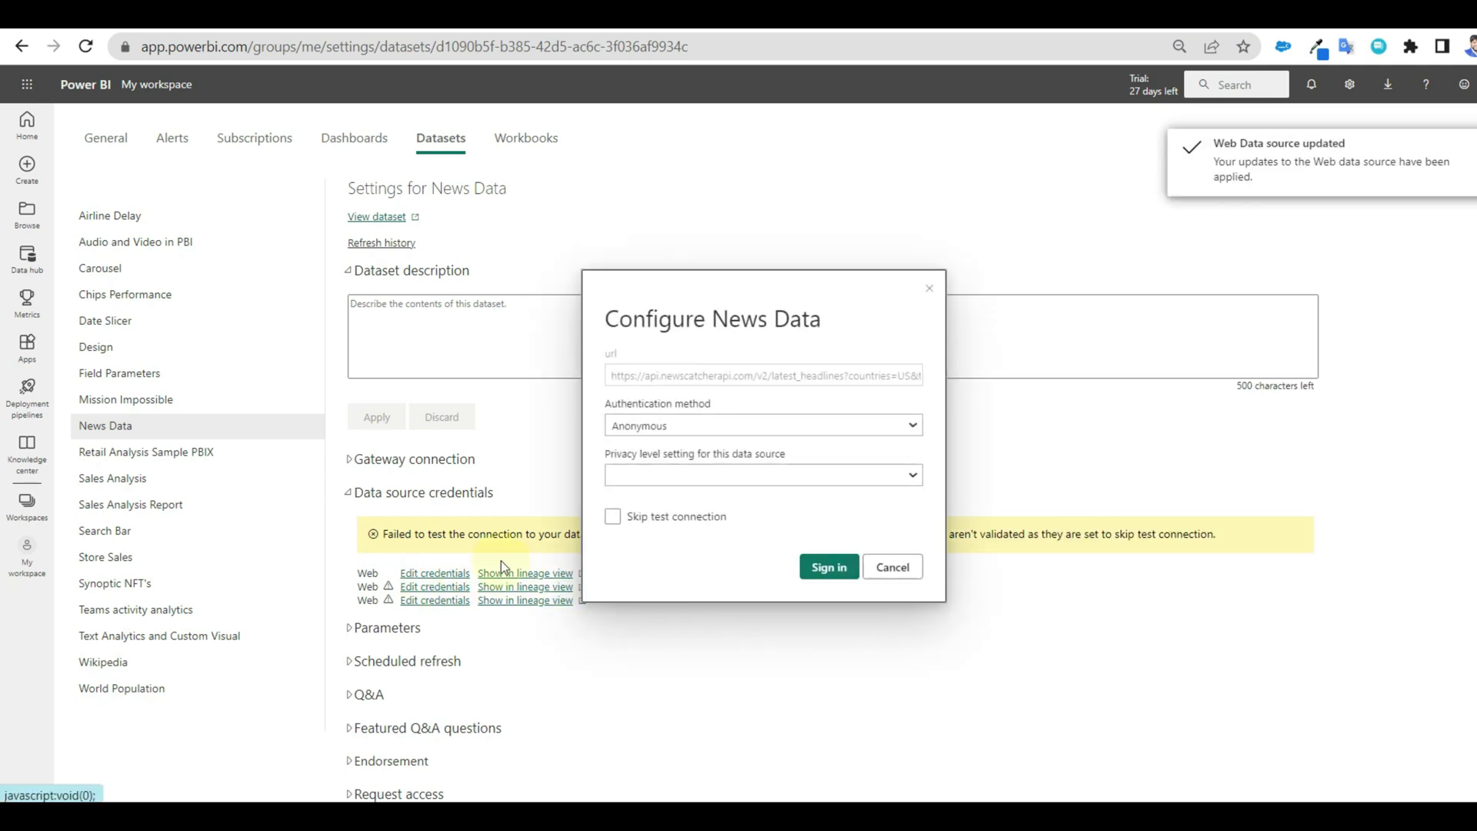
{"action": "left_click", "coordinate": [612, 516]}
{"action": "left_click", "coordinate": [662, 474]}
{"action": "left_click", "coordinate": [667, 491]}
{"action": "left_click", "coordinate": [828, 567]}
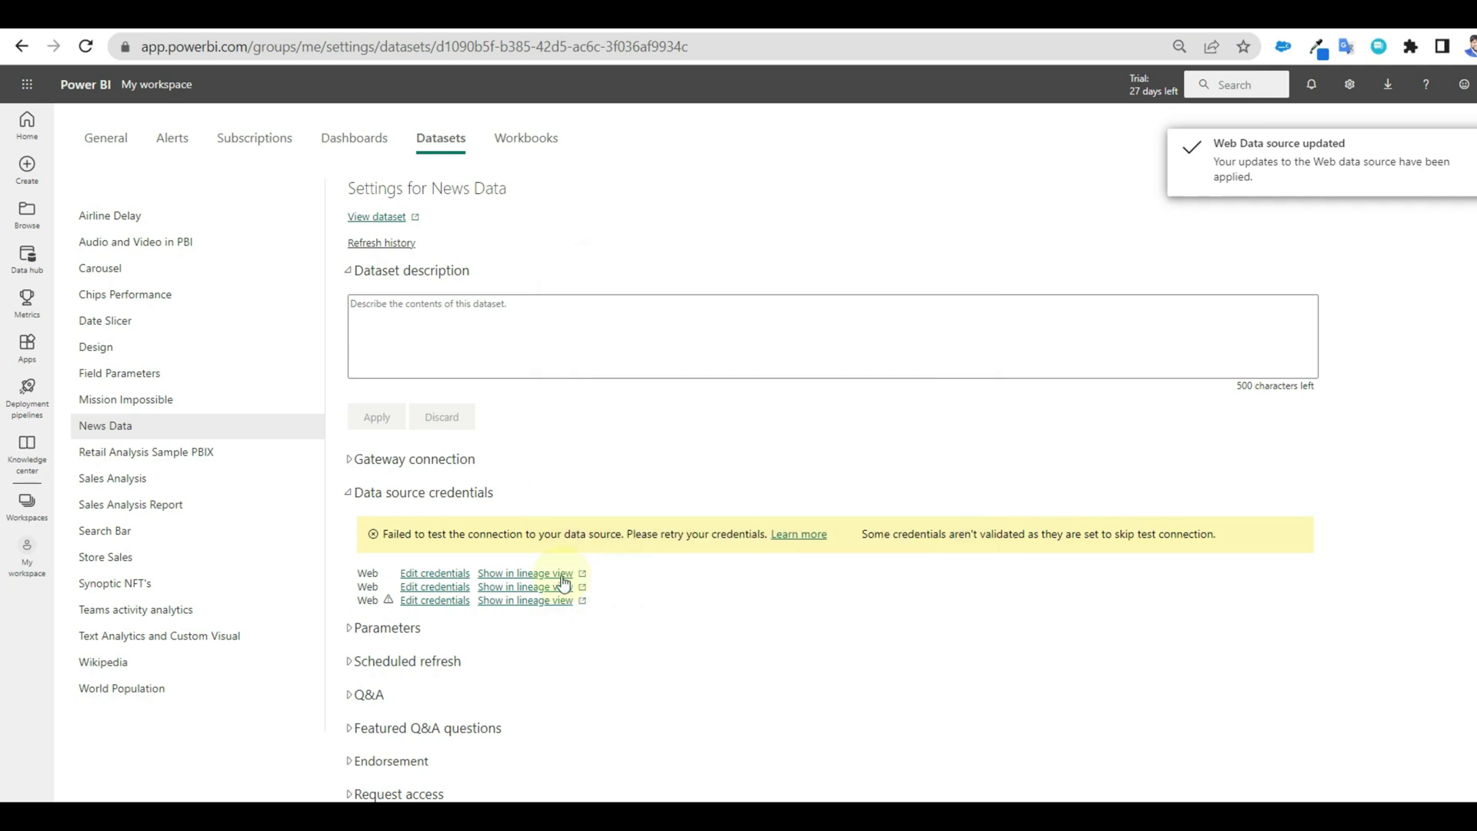
{"action": "left_click", "coordinate": [445, 608]}
{"action": "left_click", "coordinate": [612, 516]}
{"action": "left_click", "coordinate": [696, 475]}
{"action": "left_click", "coordinate": [696, 493]}
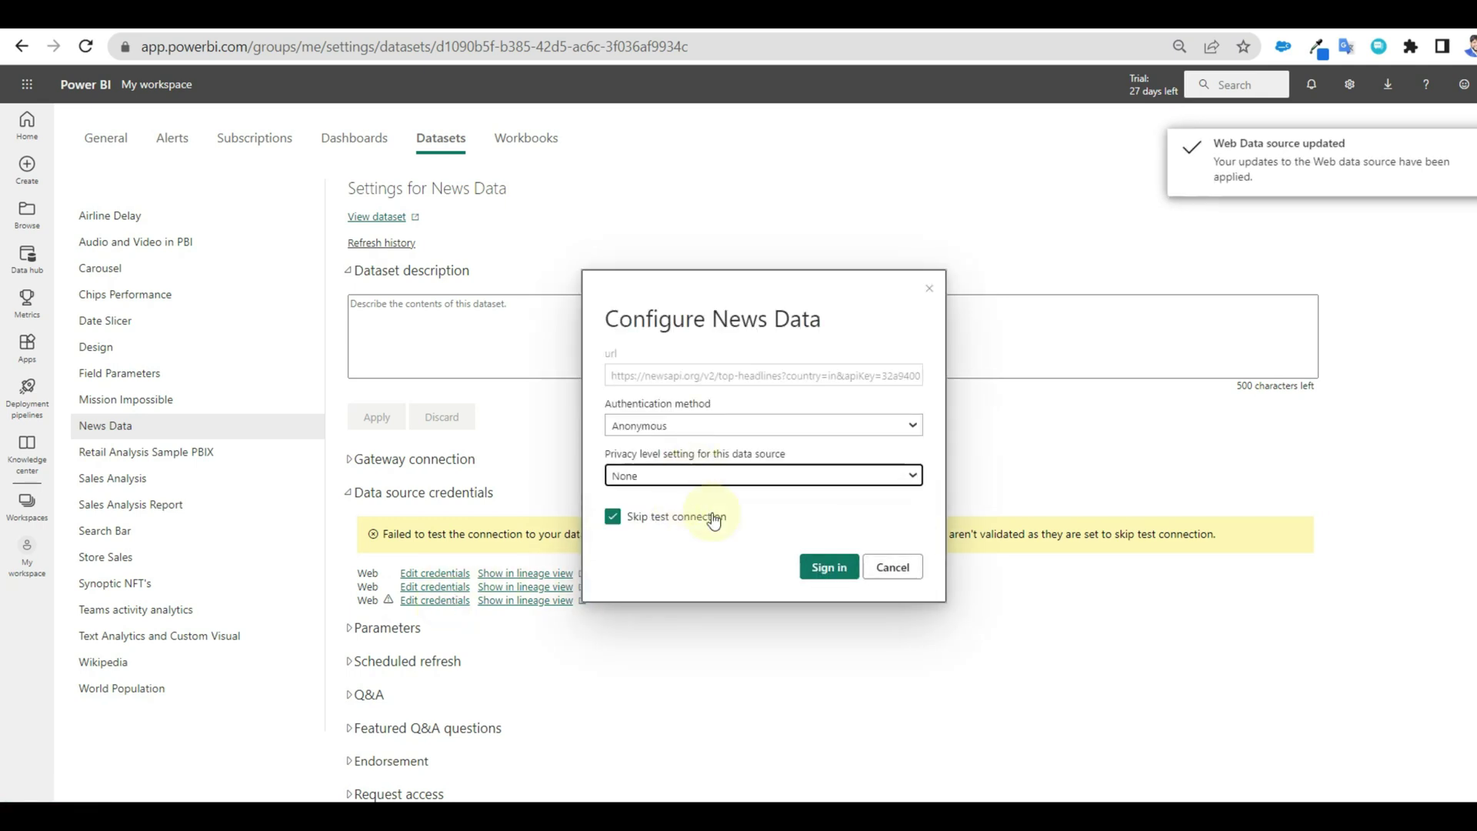
{"action": "left_click", "coordinate": [827, 567]}
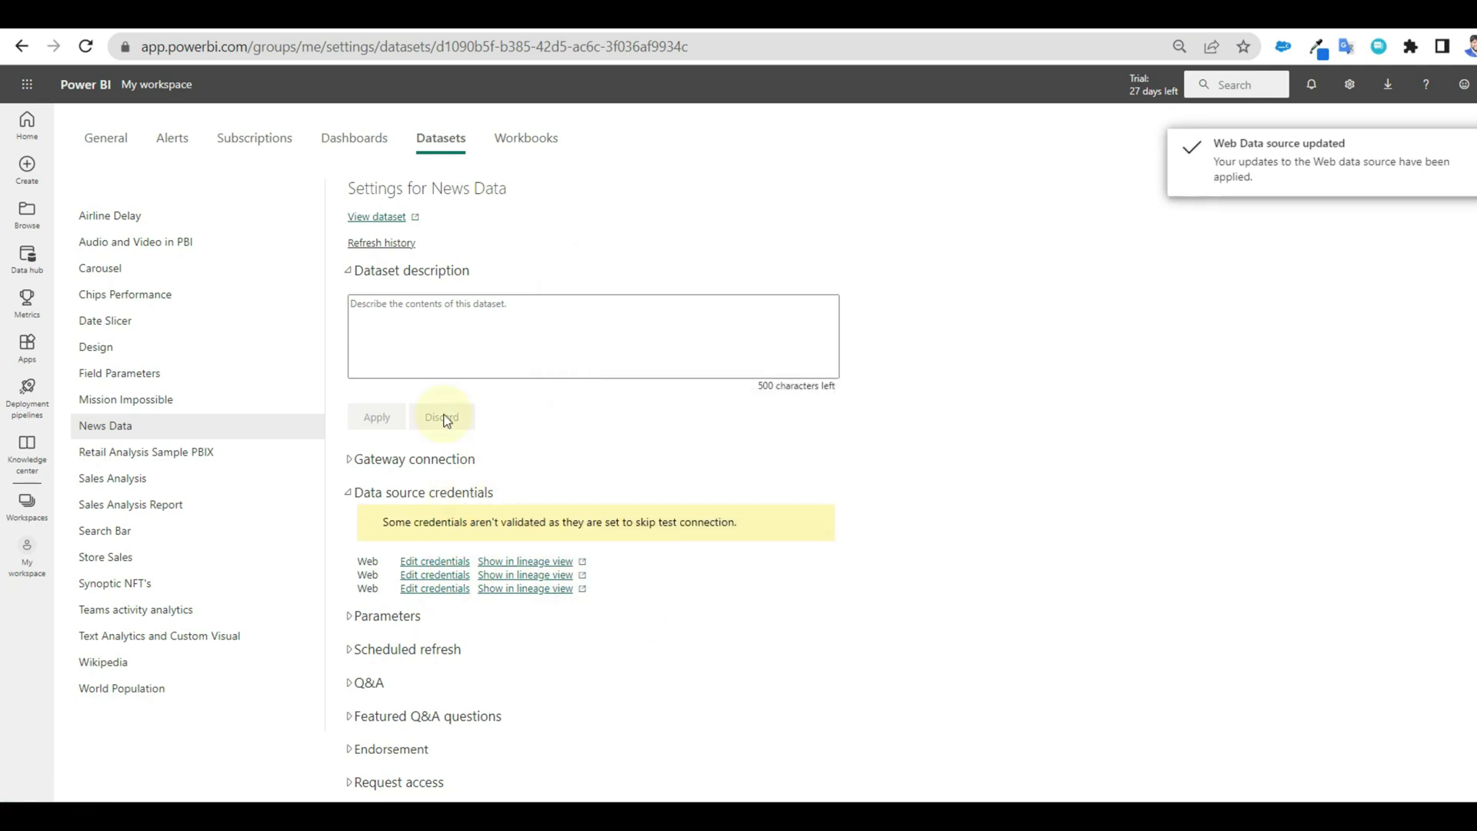
- Trigger an on-demand refresh of News Data from My workspace
{"action": "left_click", "coordinate": [389, 245]}
{"action": "left_click", "coordinate": [27, 504]}
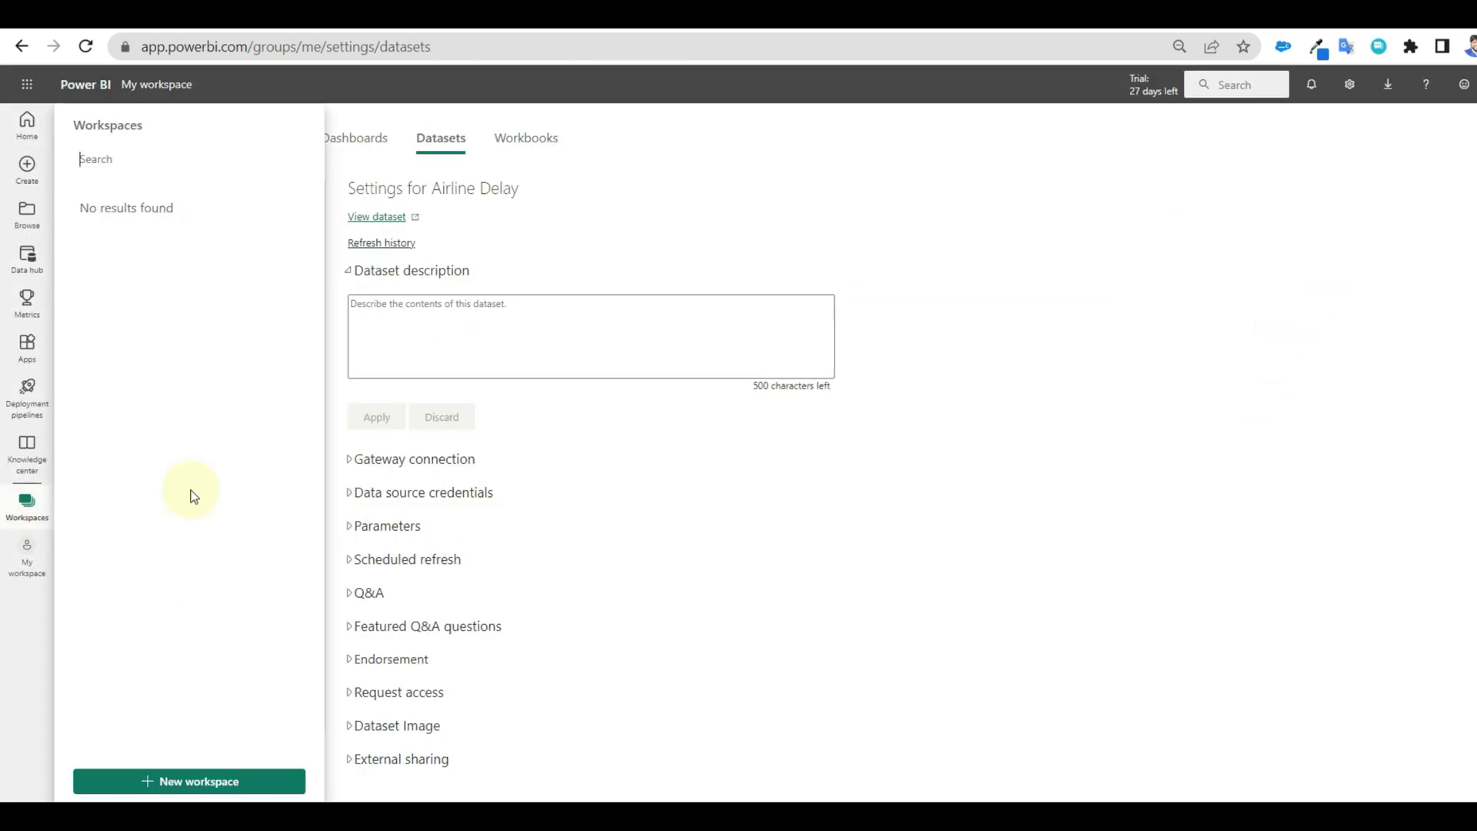
{"action": "left_click", "coordinate": [171, 202]}
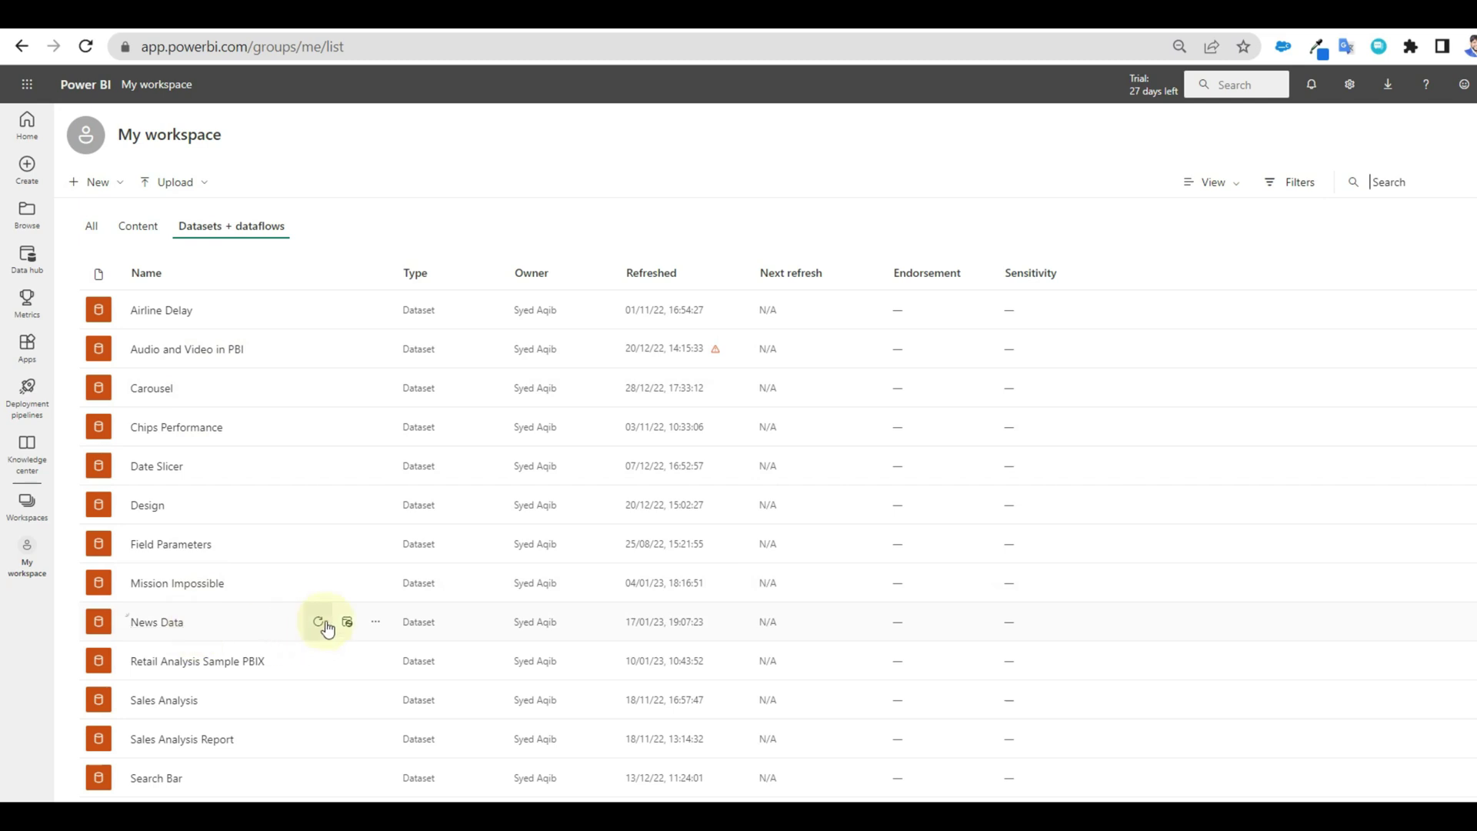
{"action": "left_click", "coordinate": [319, 622]}
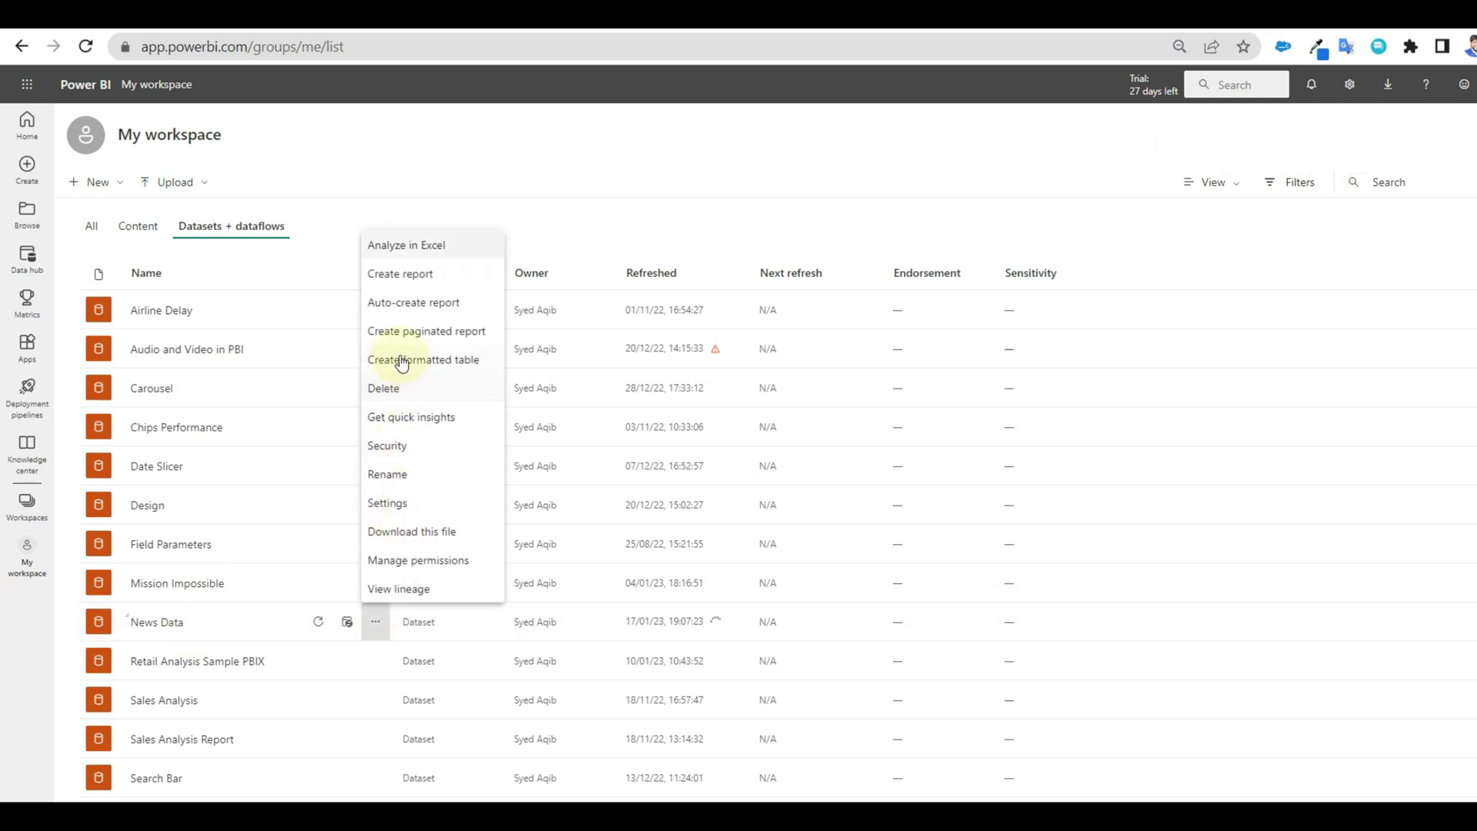
- Open the dataset's refresh history and show the failed refresh's error details
{"action": "left_click", "coordinate": [408, 509]}
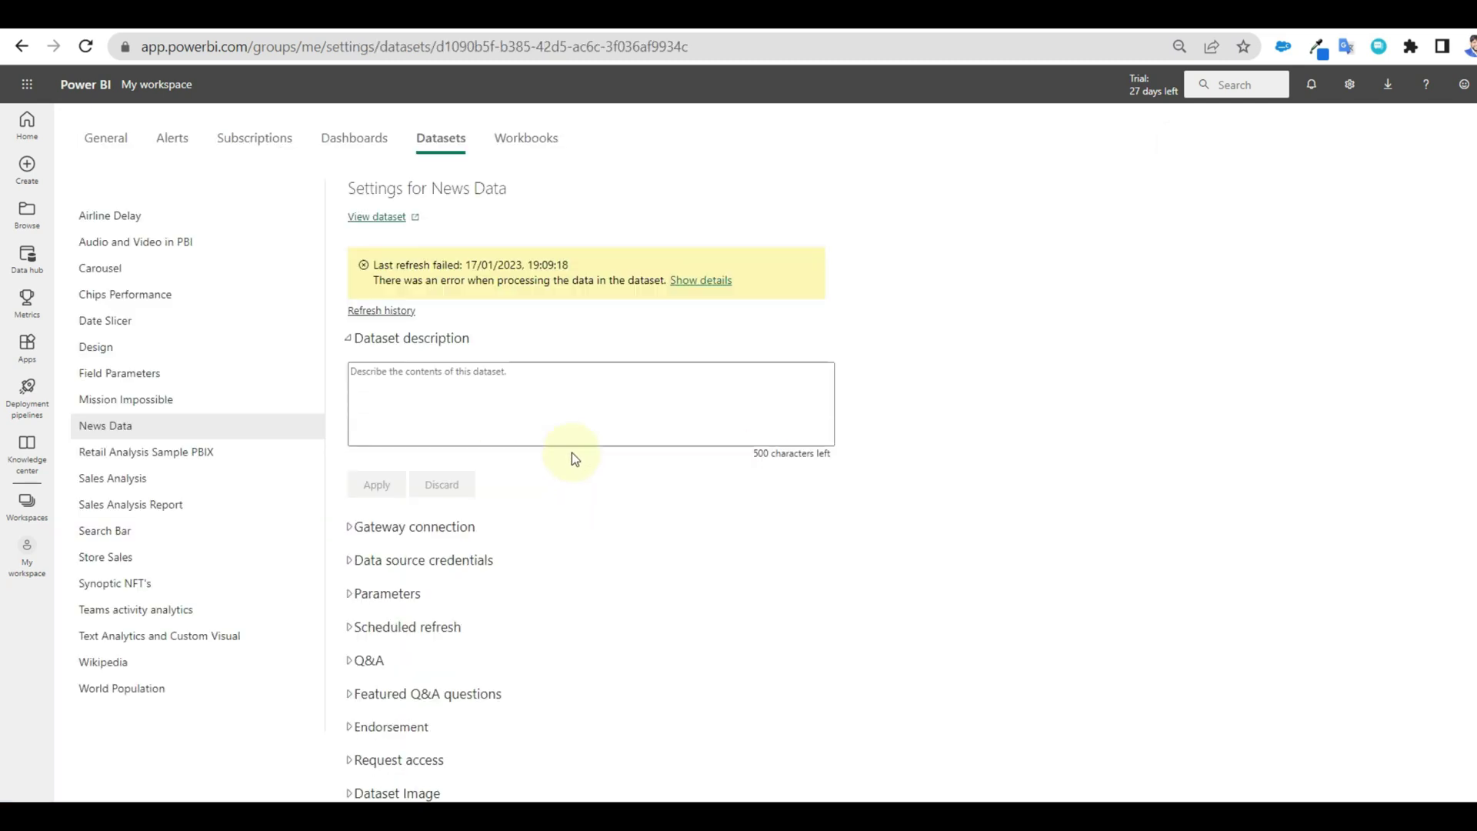
{"action": "left_click", "coordinate": [383, 311]}
{"action": "left_click", "coordinate": [466, 387]}
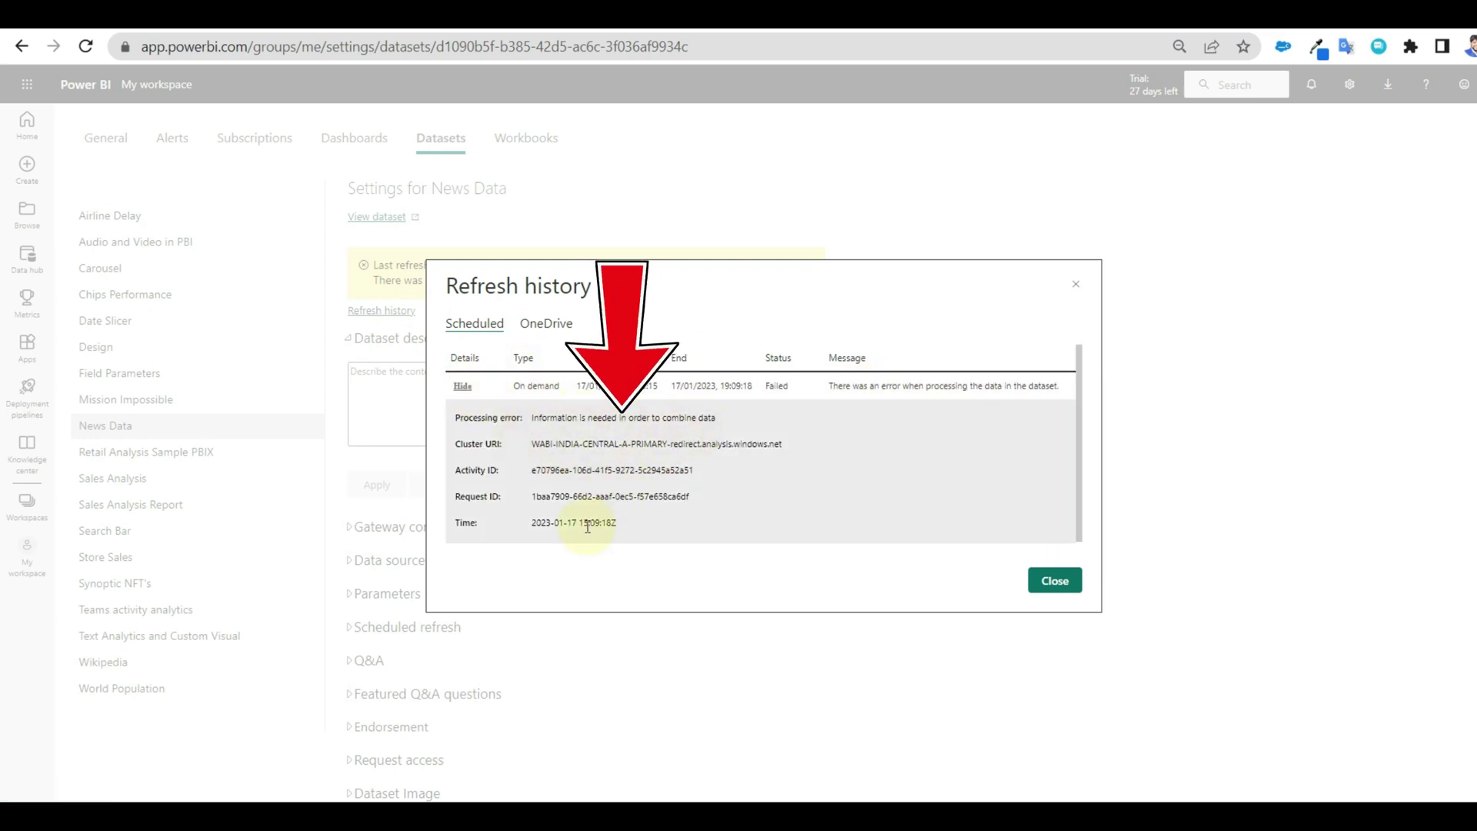
{"action": "left_click", "coordinate": [1066, 586]}
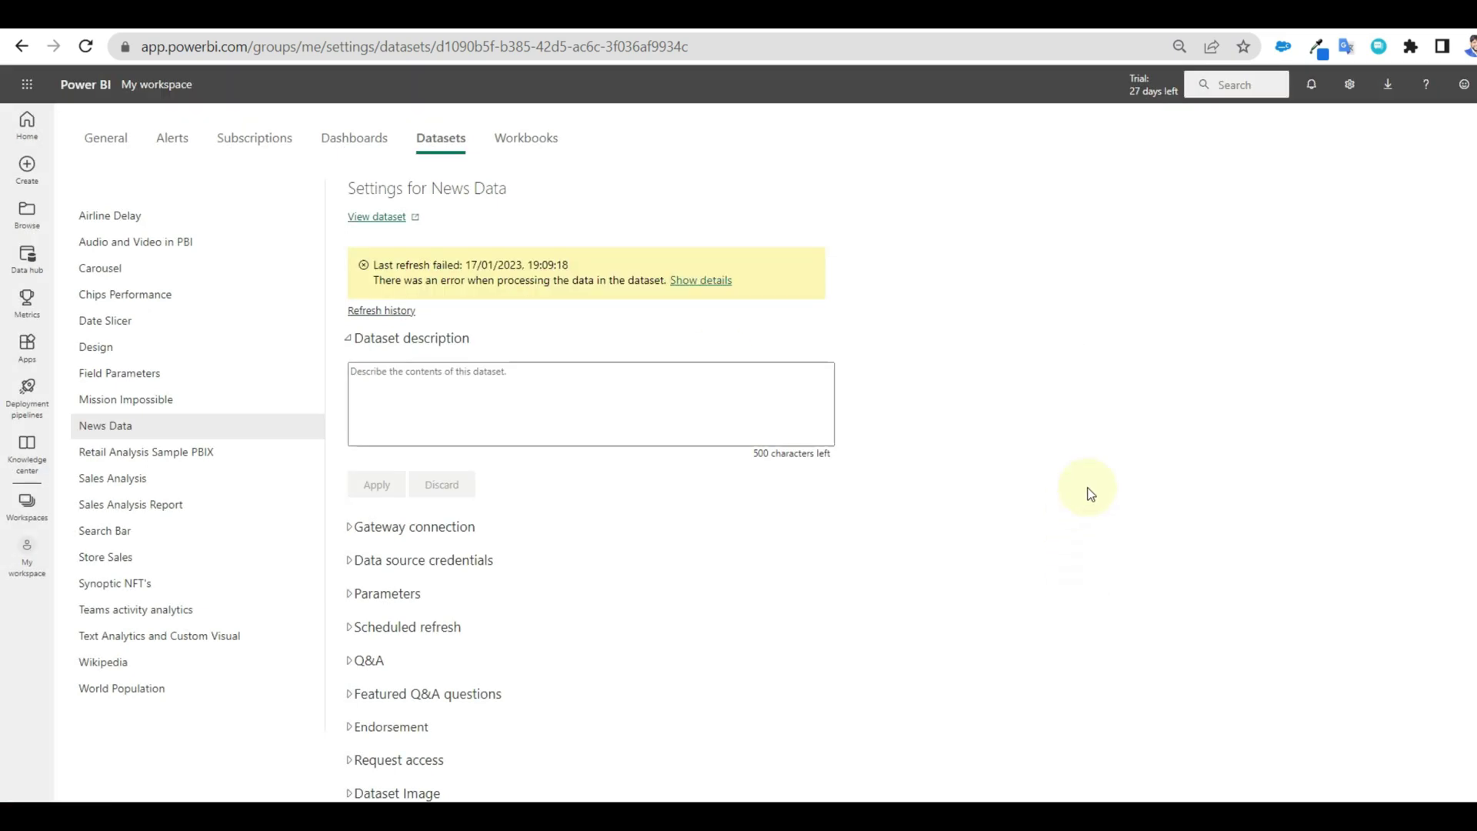
{"action": "left_click", "coordinate": [700, 282]}
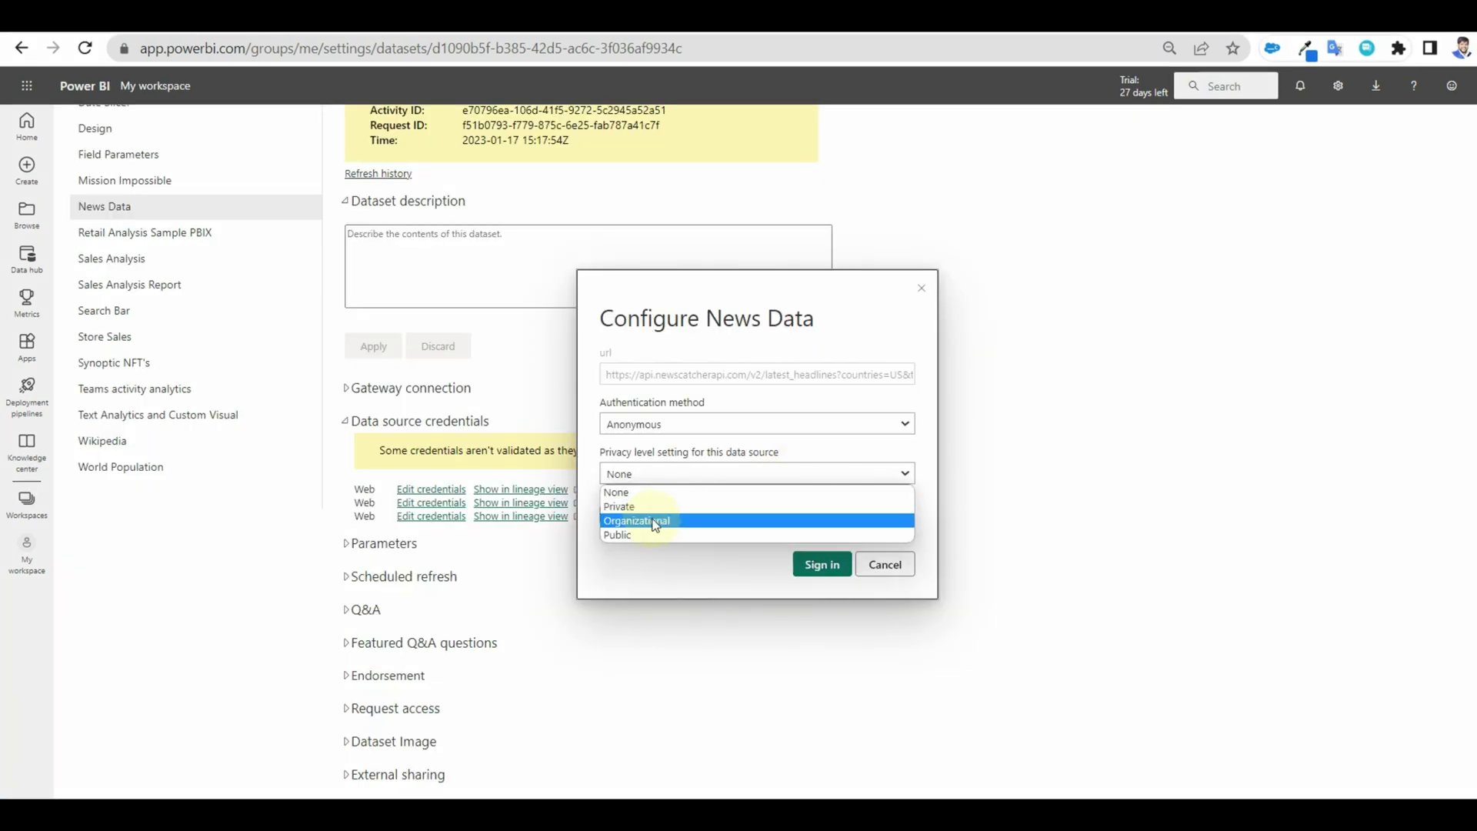
- Set all three web source credentials to the Organizational privacy level
{"action": "left_click", "coordinate": [650, 516]}
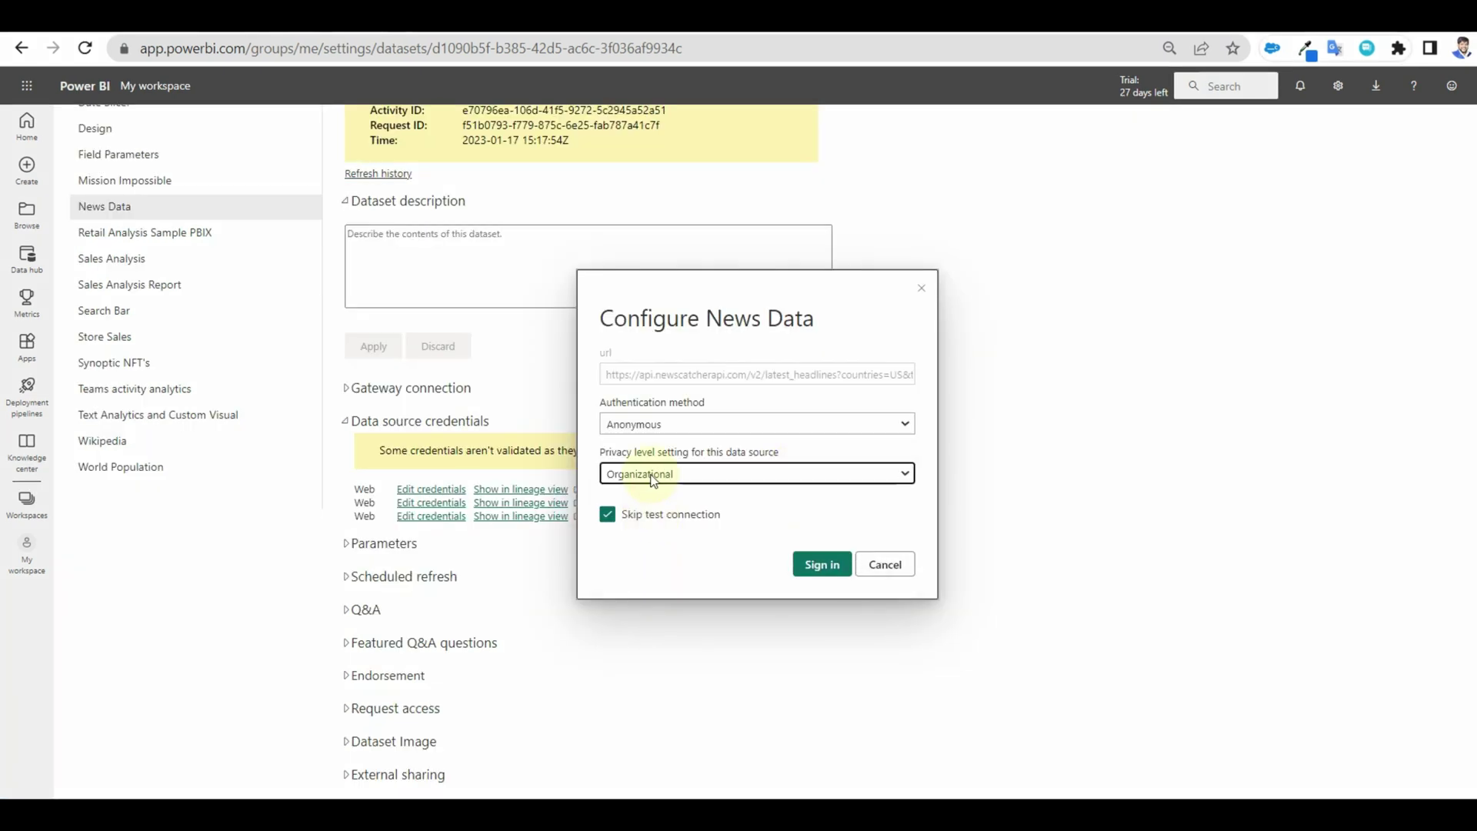
{"action": "left_click", "coordinate": [821, 565]}
{"action": "left_click", "coordinate": [431, 503]}
{"action": "left_click", "coordinate": [611, 474]}
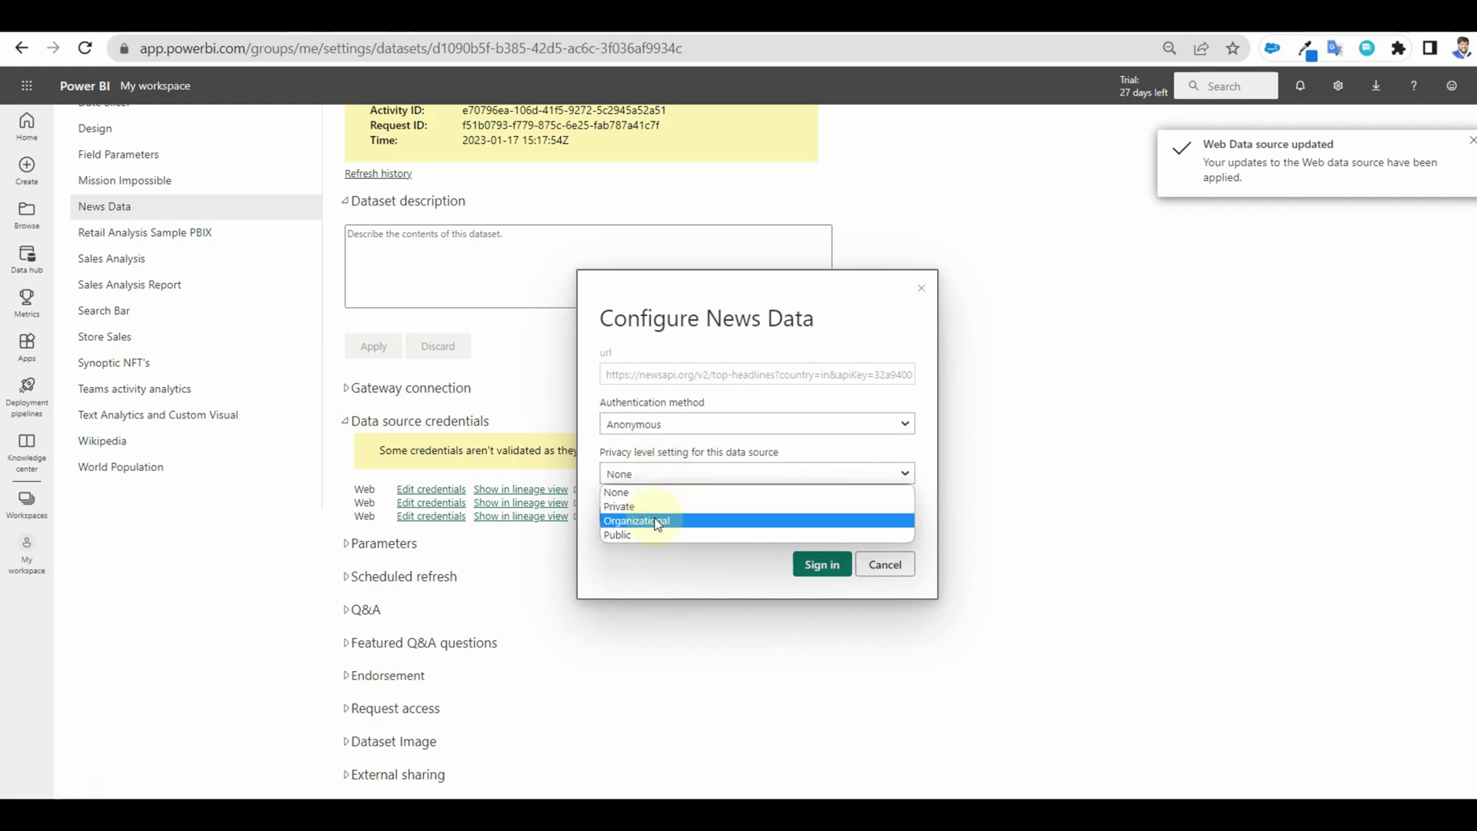
{"action": "left_click", "coordinate": [658, 521]}
{"action": "left_click", "coordinate": [822, 564]}
{"action": "left_click", "coordinate": [445, 517]}
{"action": "left_click", "coordinate": [699, 476]}
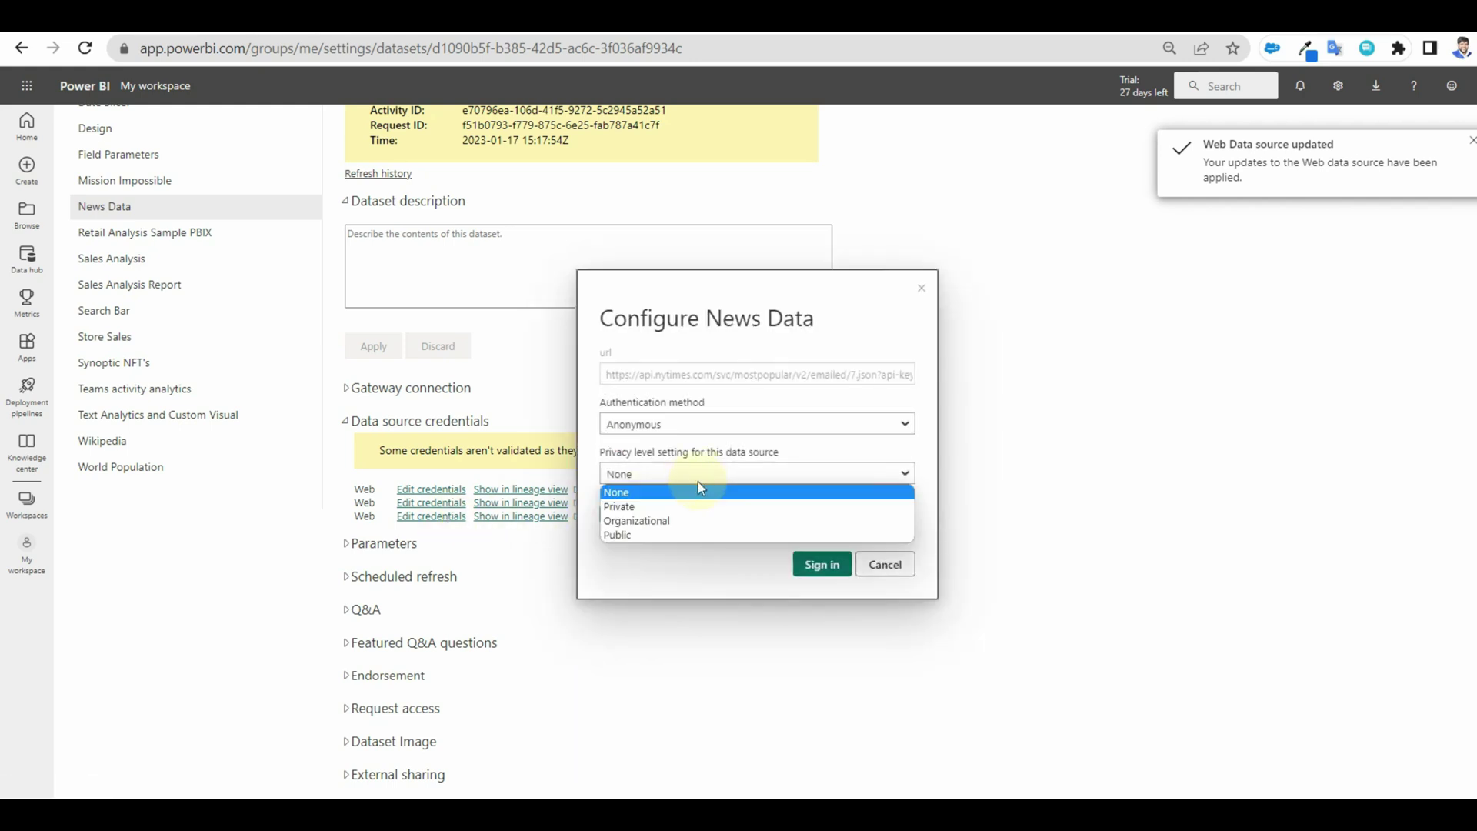
{"action": "left_click", "coordinate": [637, 521]}
{"action": "left_click", "coordinate": [820, 563]}
- Return to My workspace and check News Data's refresh history for the successful refresh
{"action": "scroll", "coordinate": [834, 366], "scroll_direction": "up", "scroll_amount": 3}
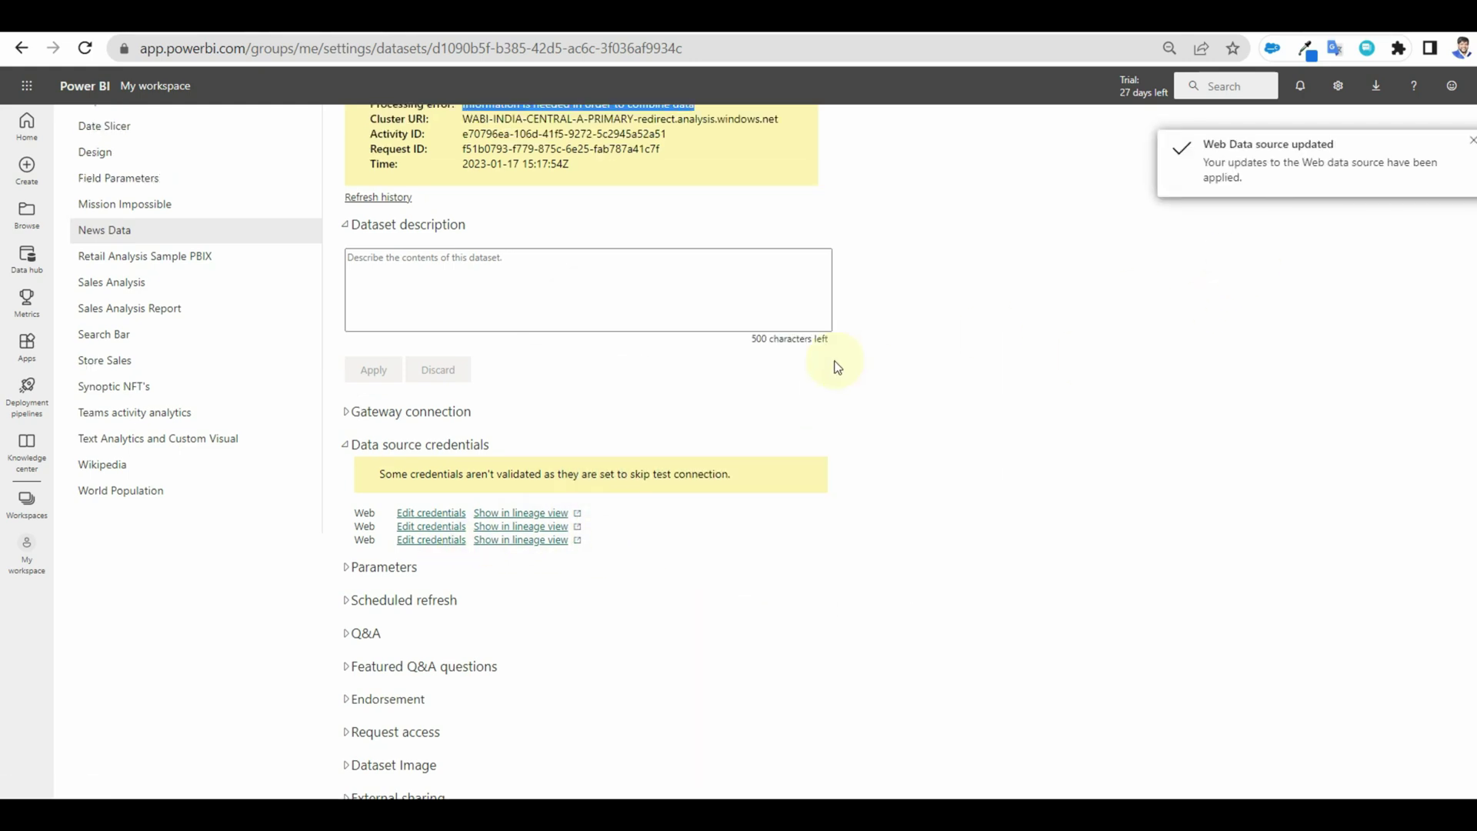
{"action": "left_click", "coordinate": [30, 540]}
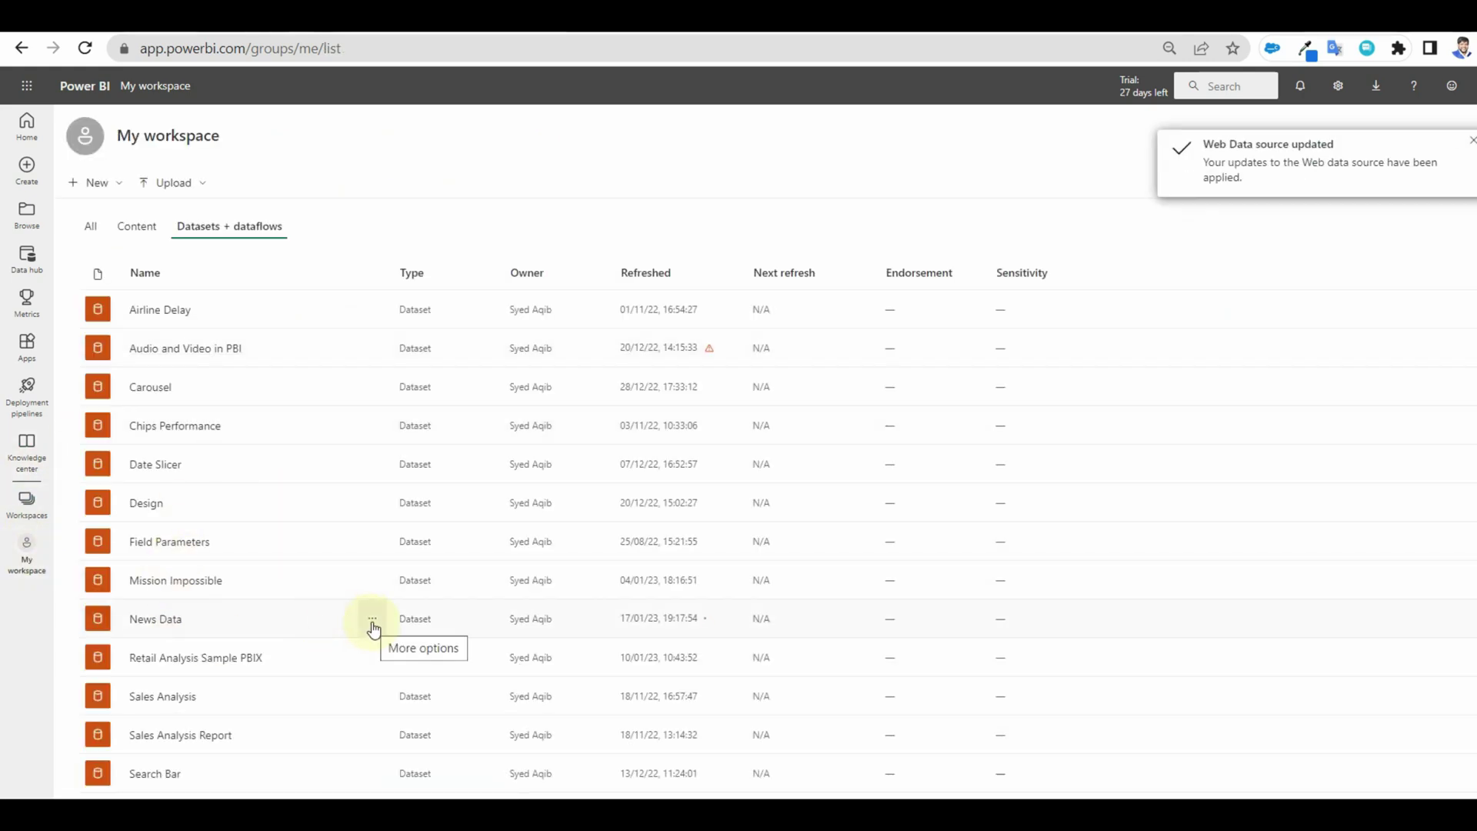
{"action": "left_click", "coordinate": [373, 620]}
{"action": "left_click", "coordinate": [389, 498]}
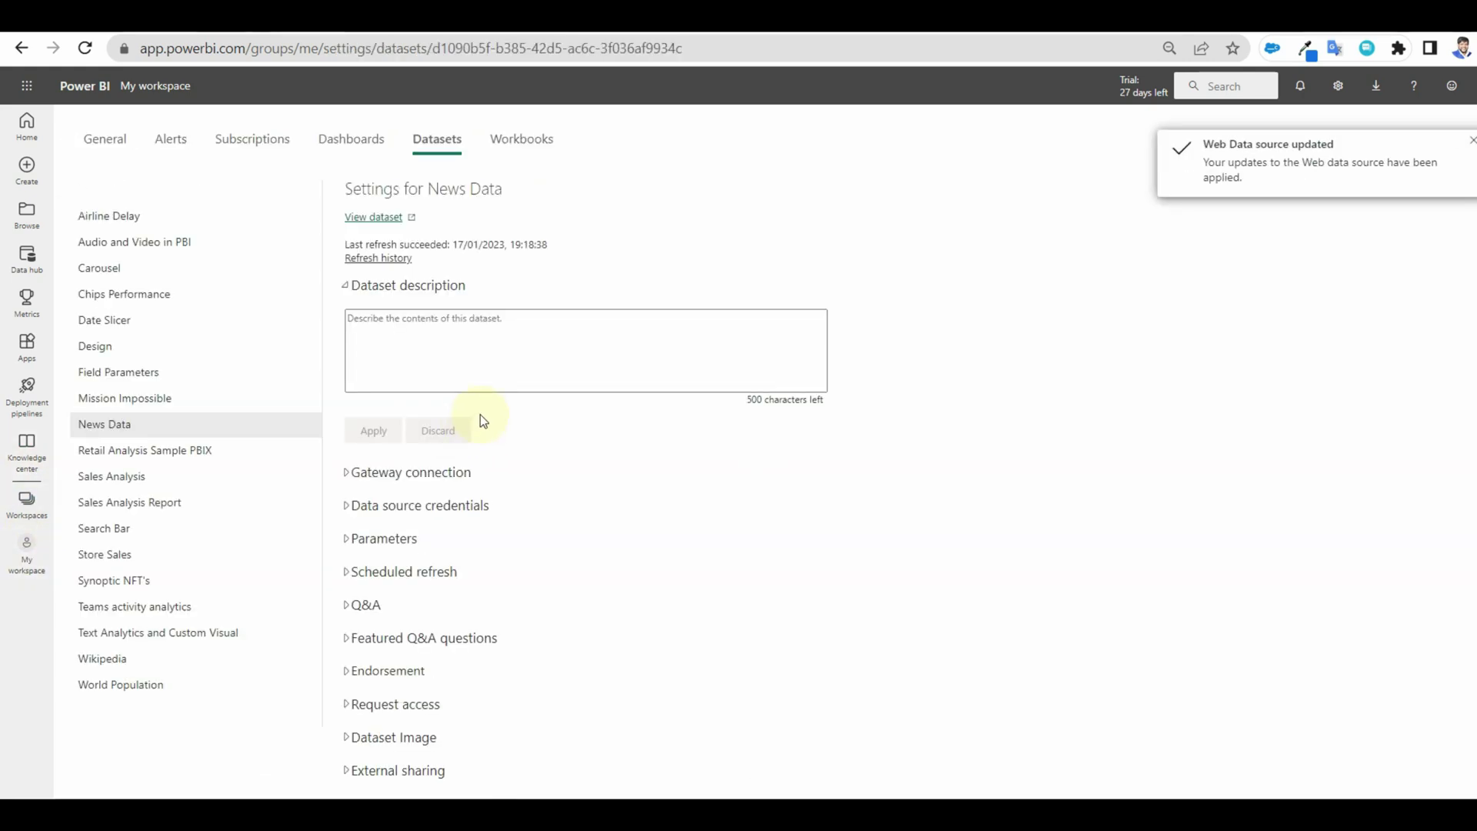
{"action": "left_click", "coordinate": [388, 261]}
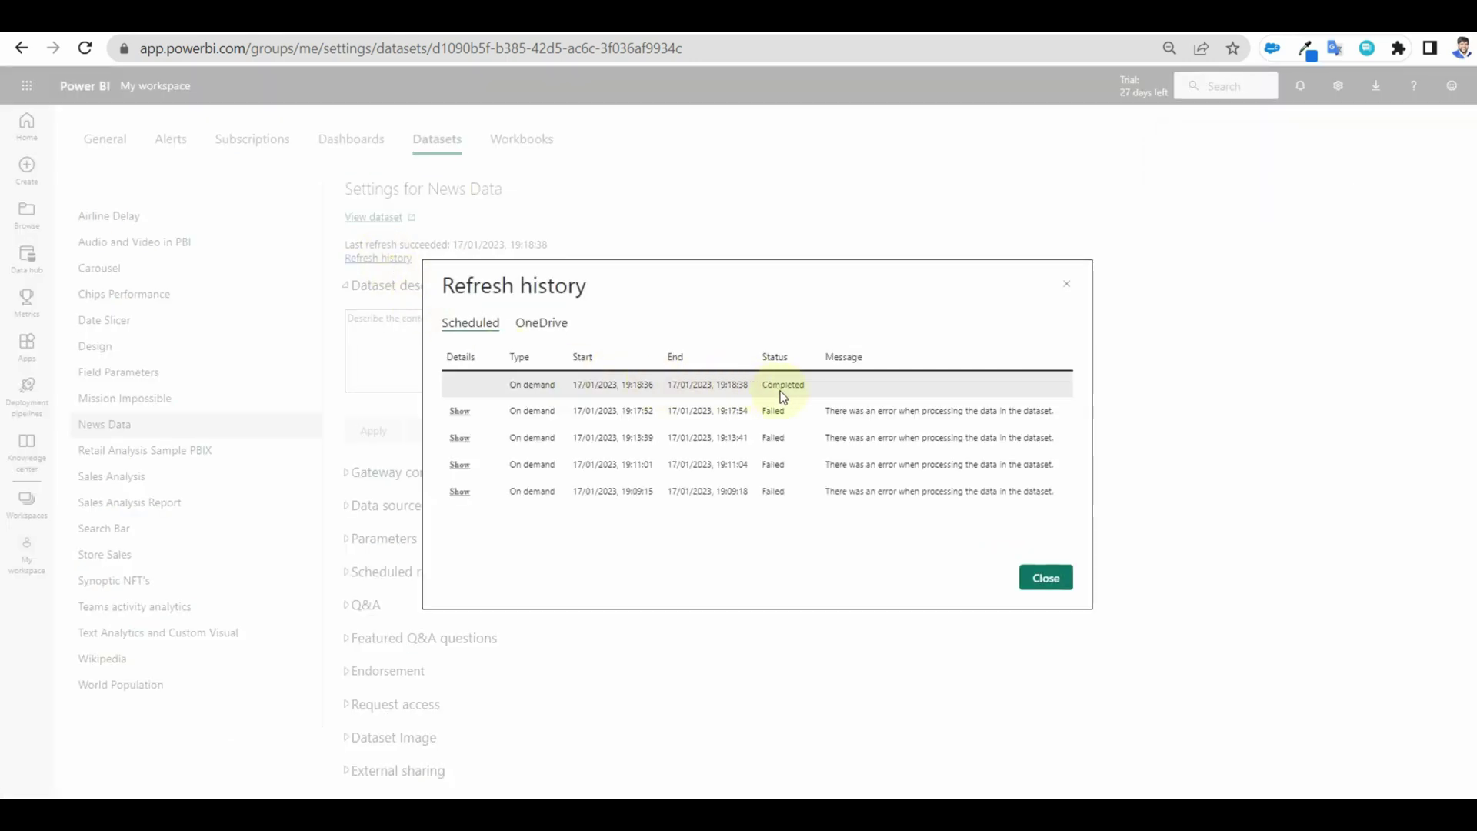